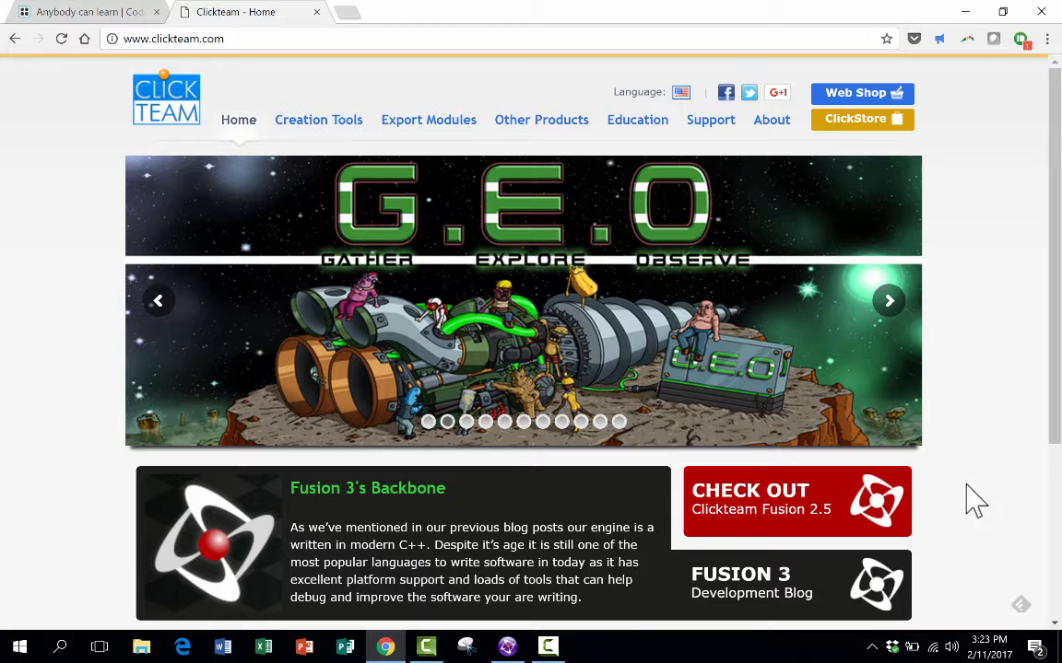
Step: Switch to the open Code.org page and look over its home page
click(121, 13)
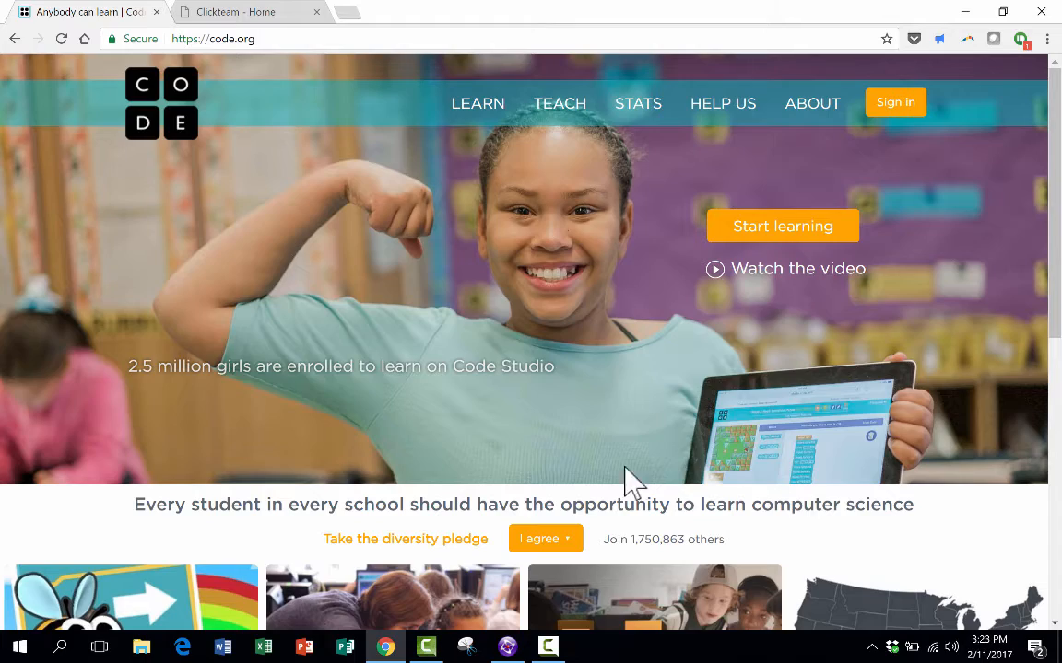
scroll(414, 450, down, 10)
scroll(414, 450, up, 10)
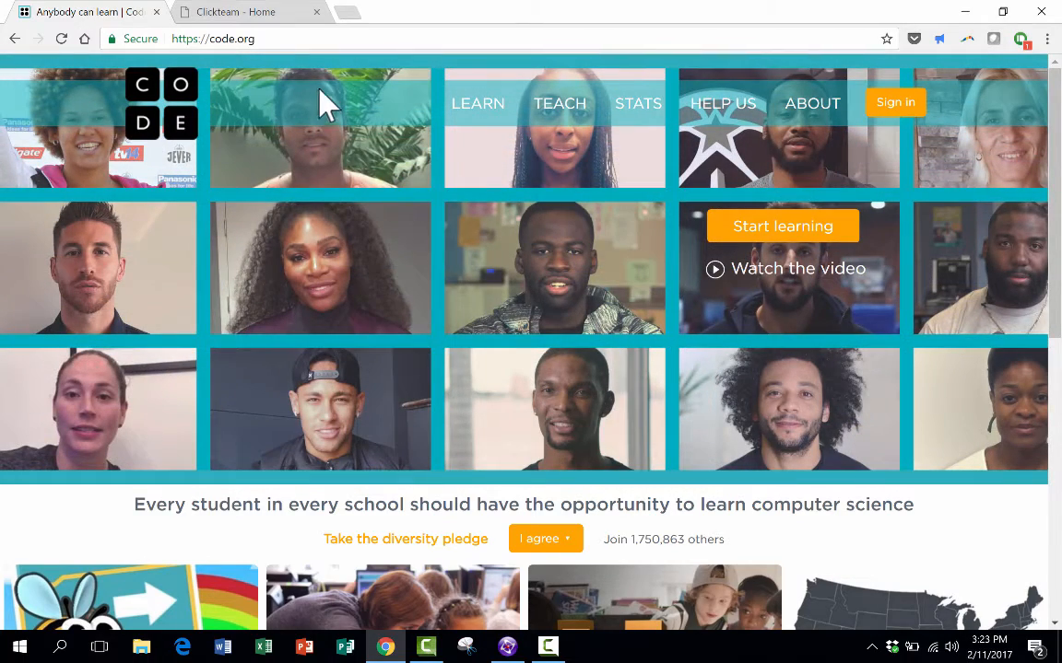
Step: Look over the Clickteam home page and view the Clickteam Fusion 2.5 product page, returning to the home page
click(247, 13)
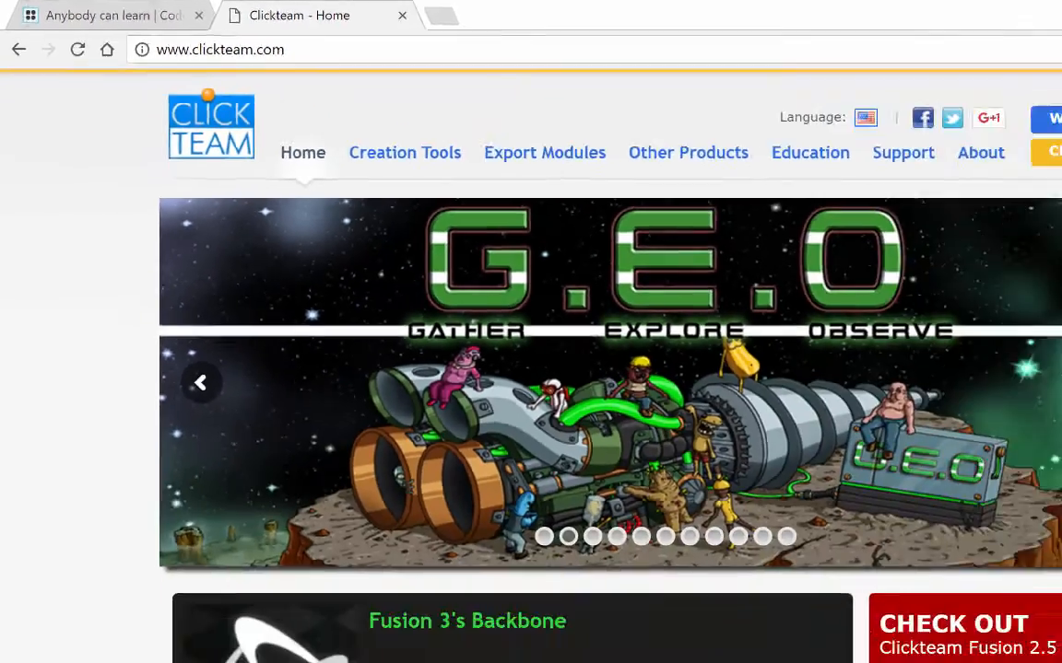
scroll(304, 581, down, 3)
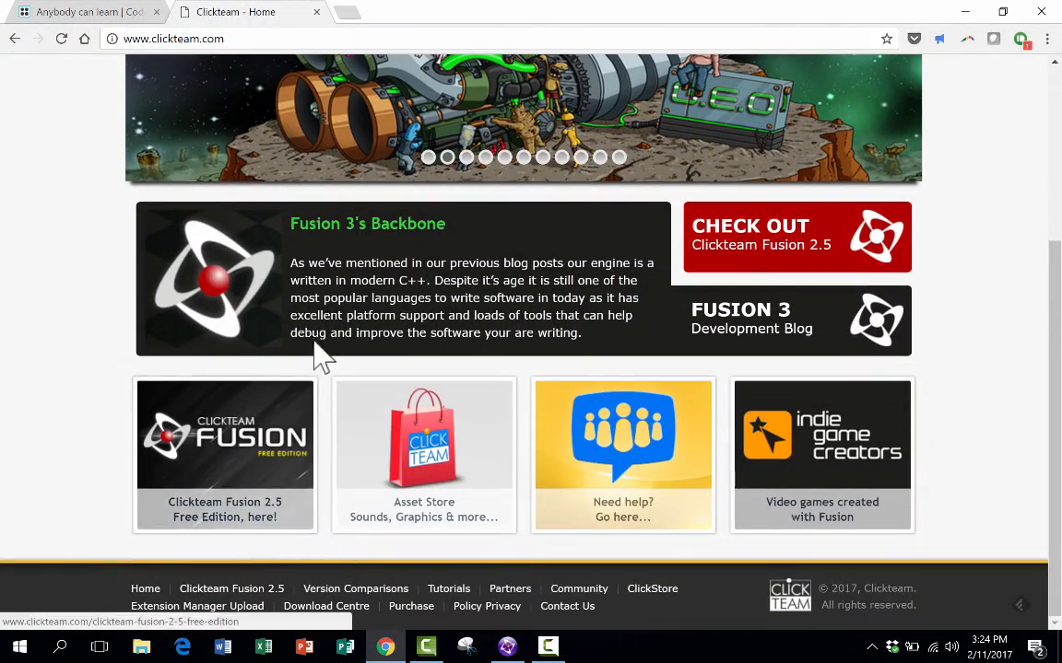
scroll(319, 356, up, 3)
mouse_move(353, 140)
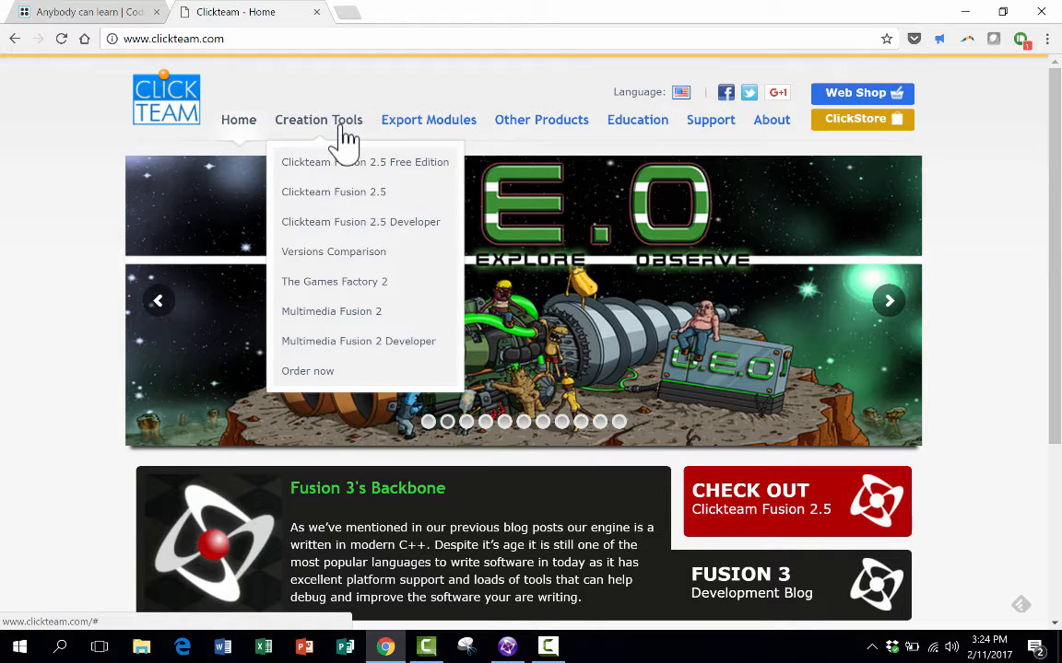
click(342, 196)
key(alt+Left)
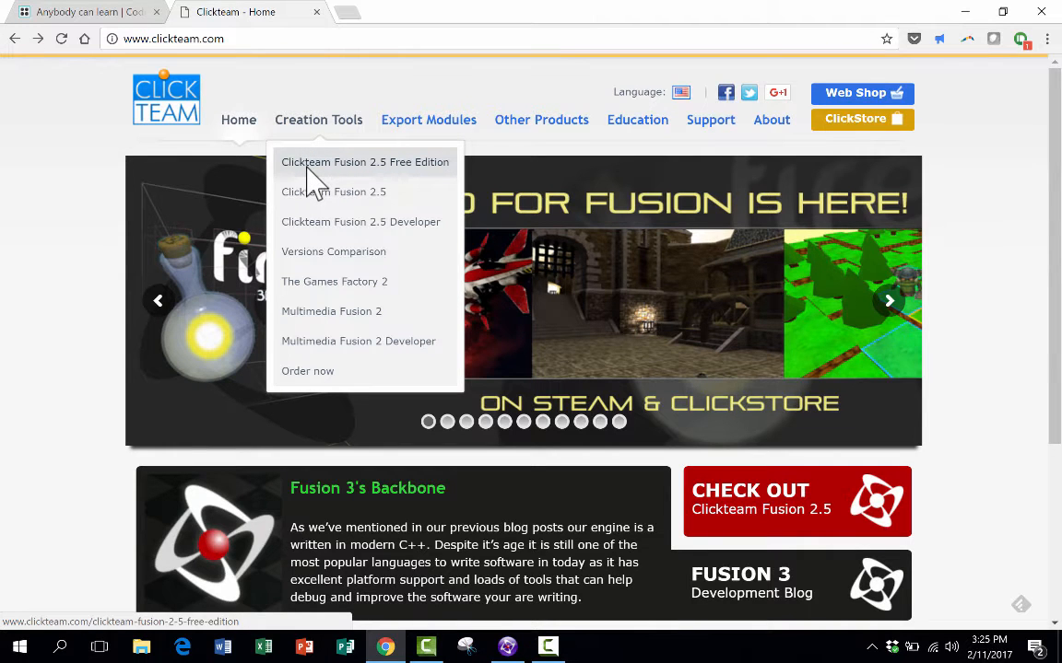
Step: Open the Clickteam Fusion 2.5 Free Edition page and examine its benefits and download option
click(362, 166)
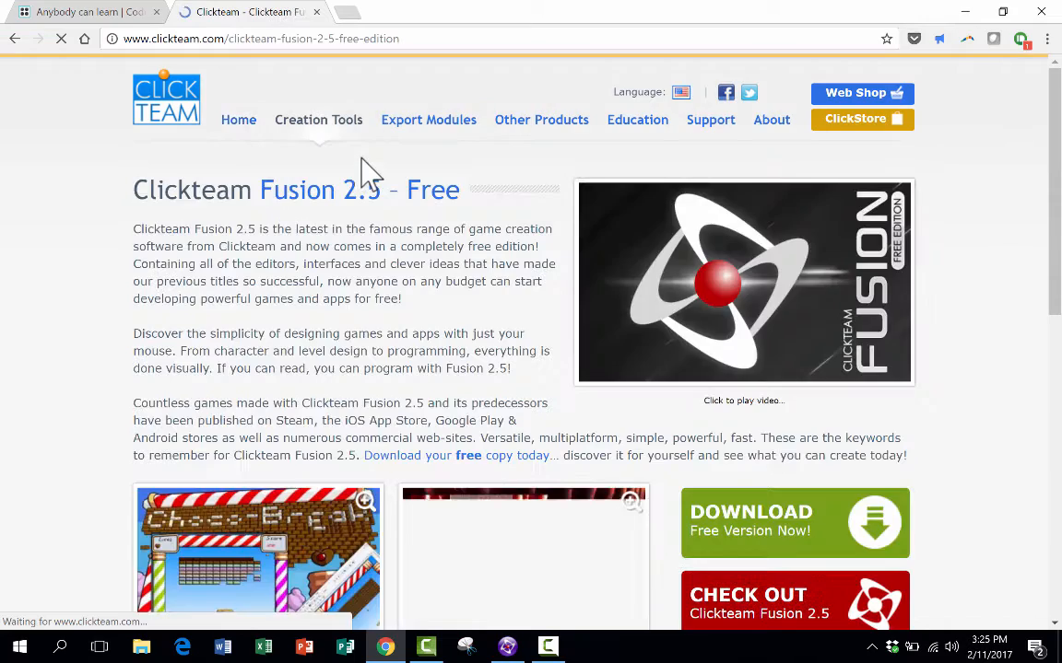
scroll(276, 185, down, 10)
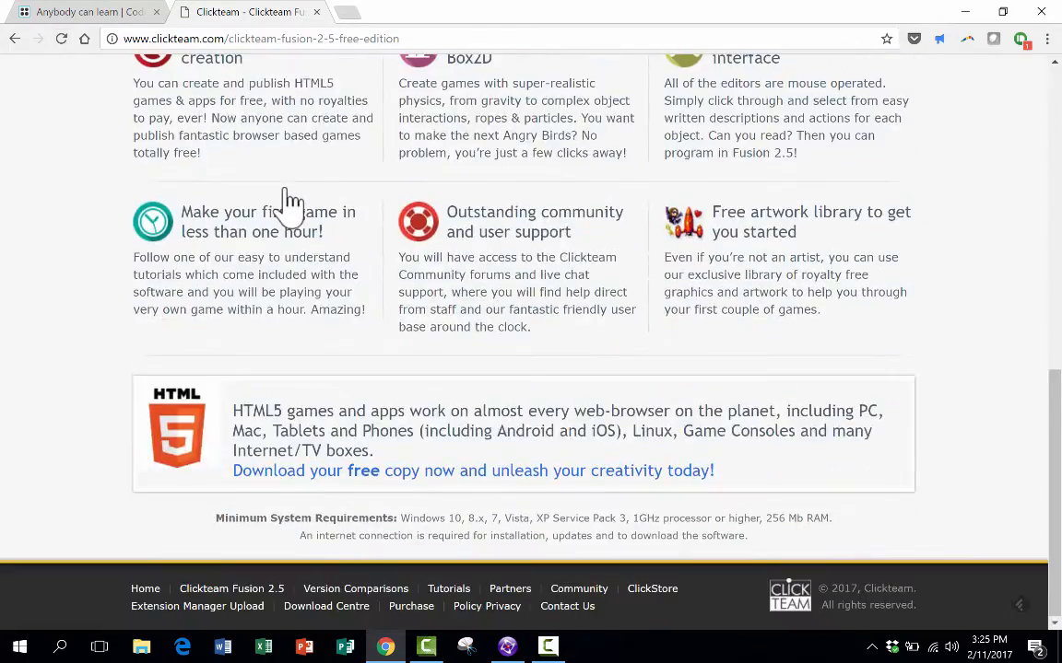
scroll(285, 202, up, 8)
scroll(288, 208, up, 2)
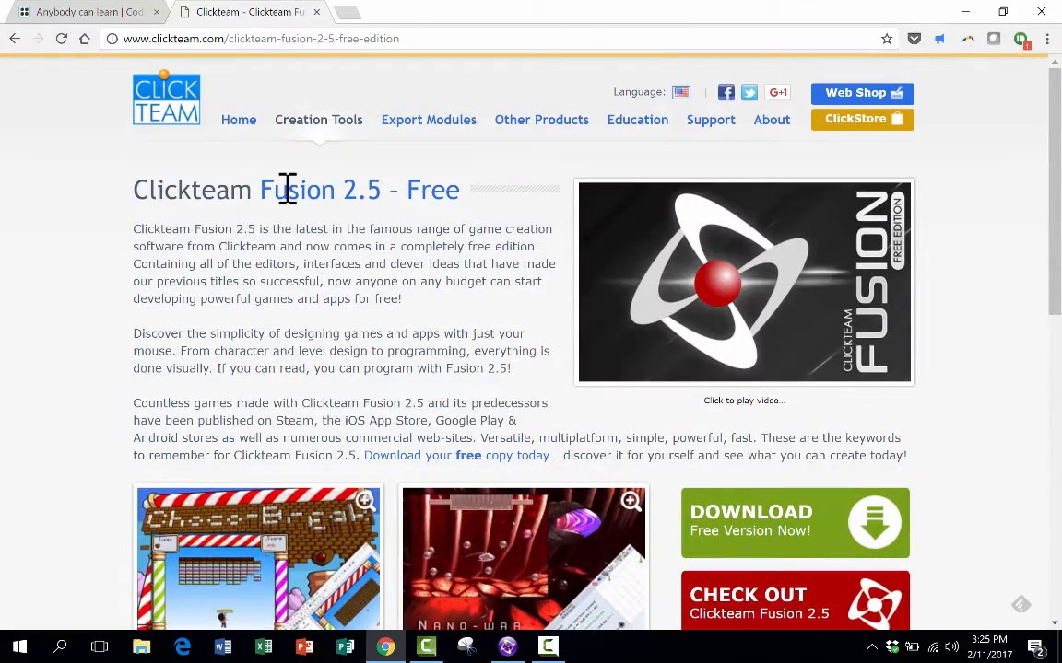
scroll(747, 498, down, 6)
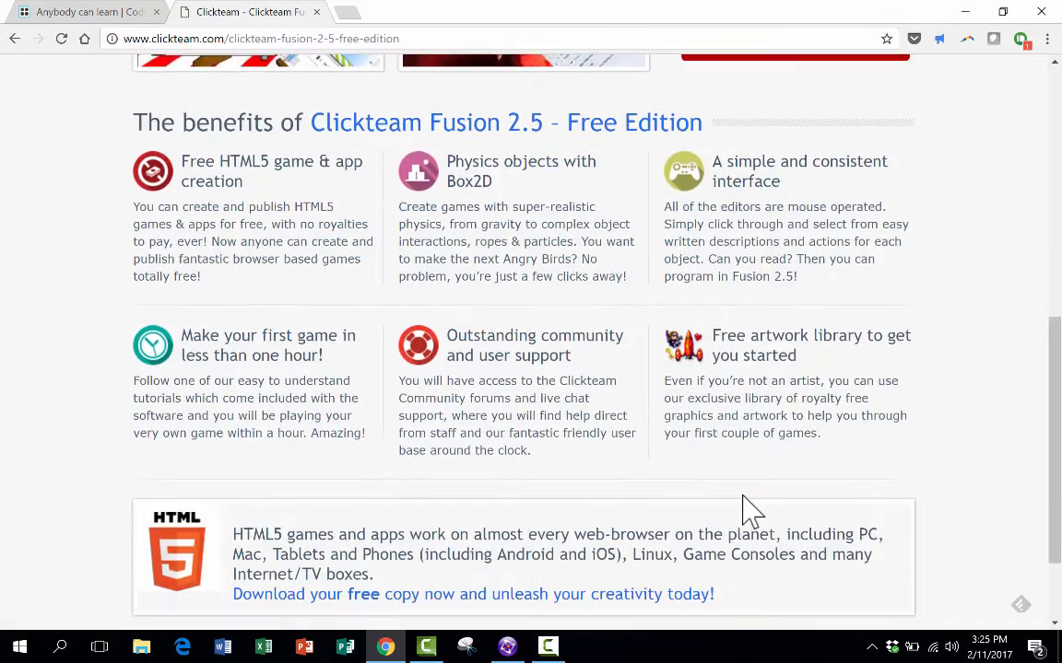
scroll(747, 502, up, 2)
scroll(744, 496, up, 1)
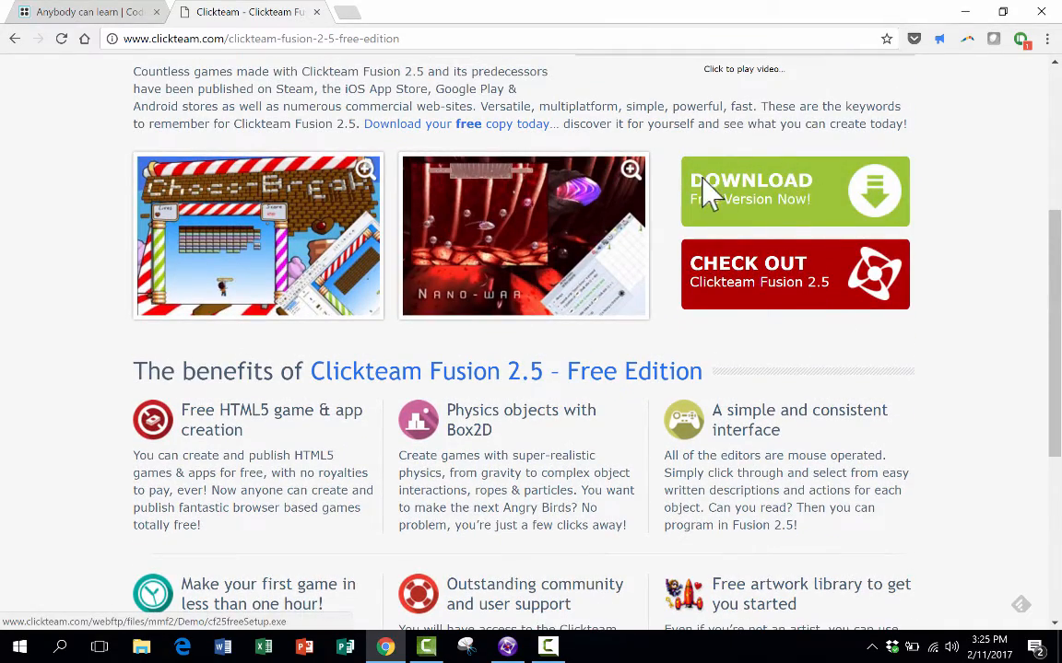
scroll(706, 194, up, 4)
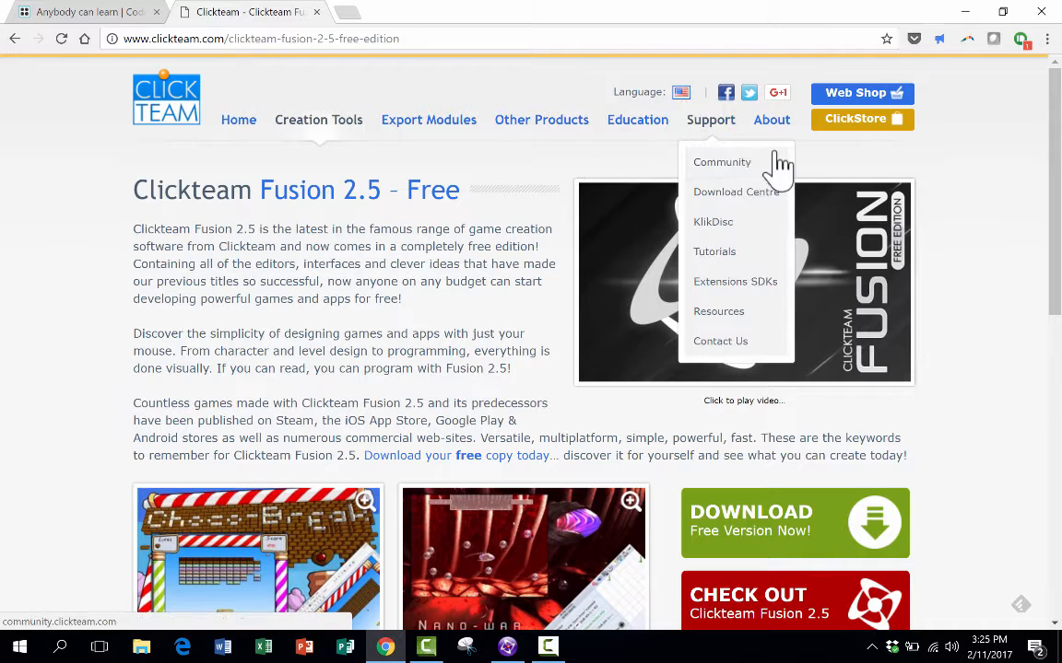
Step: Open the Fusion in education page and examine the version comparison table, highlighting the HTML5 export entry for Fusion 2.5 Free
mouse_move(648, 134)
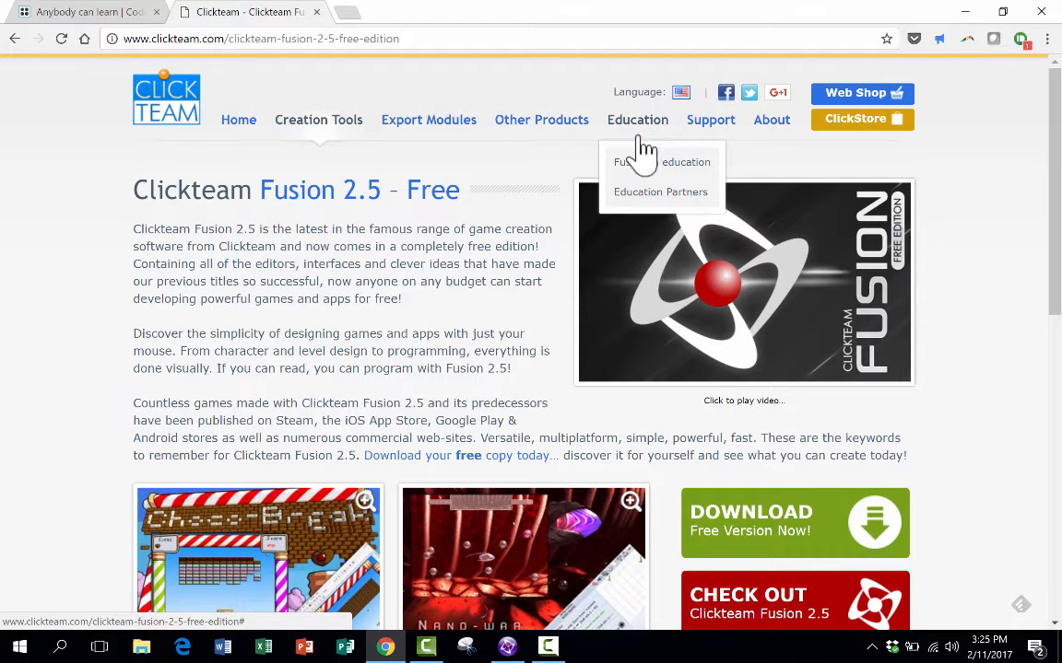
click(632, 171)
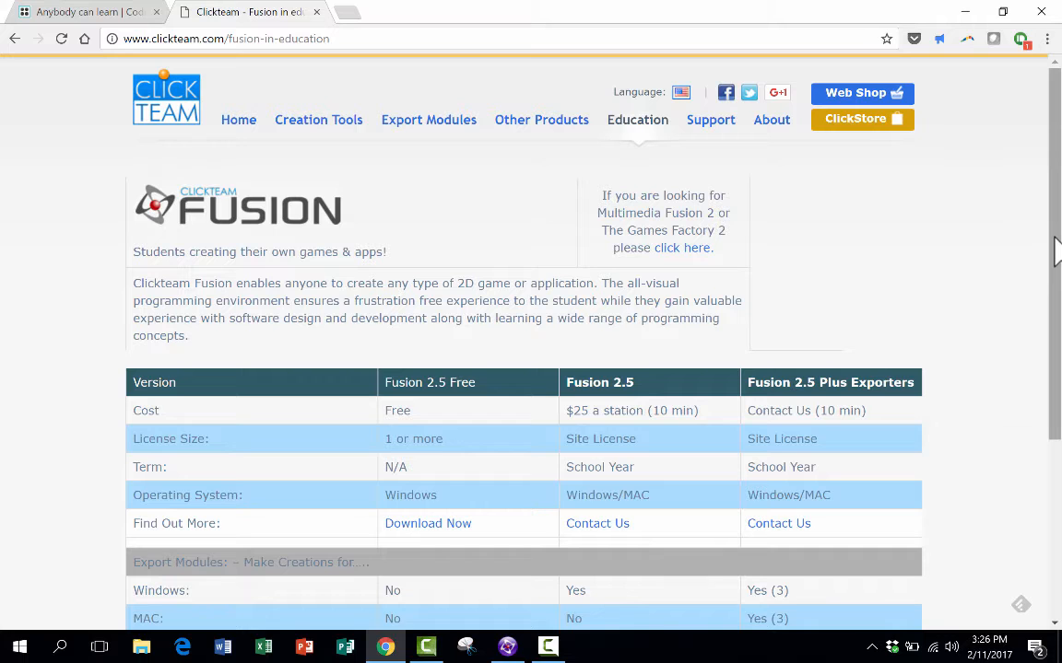
scroll(280, 296, down, 4)
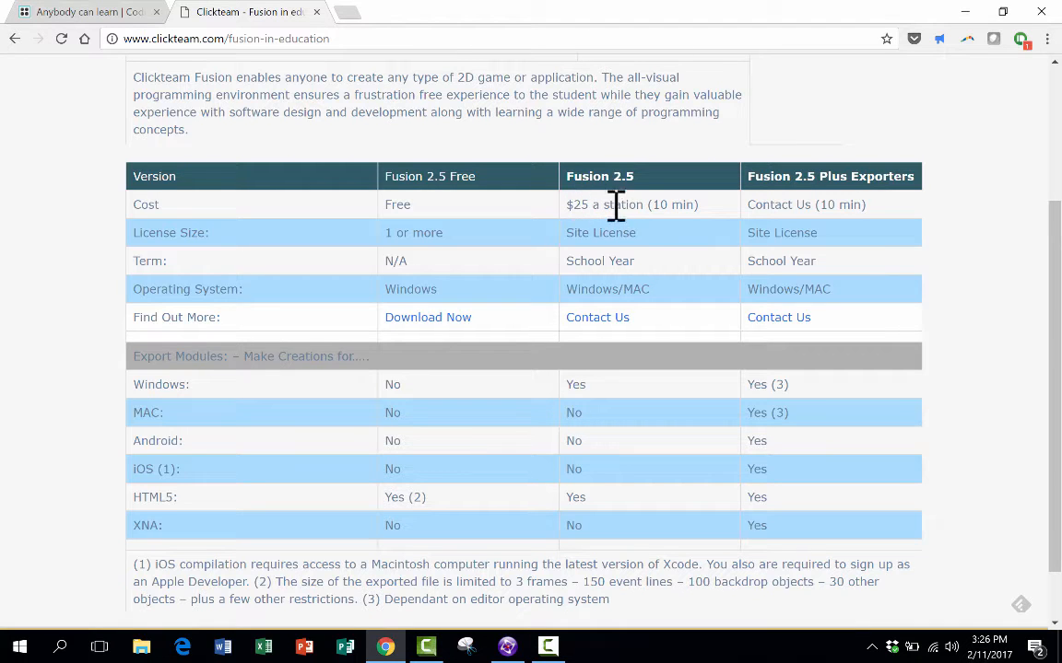
scroll(441, 385, up, 1)
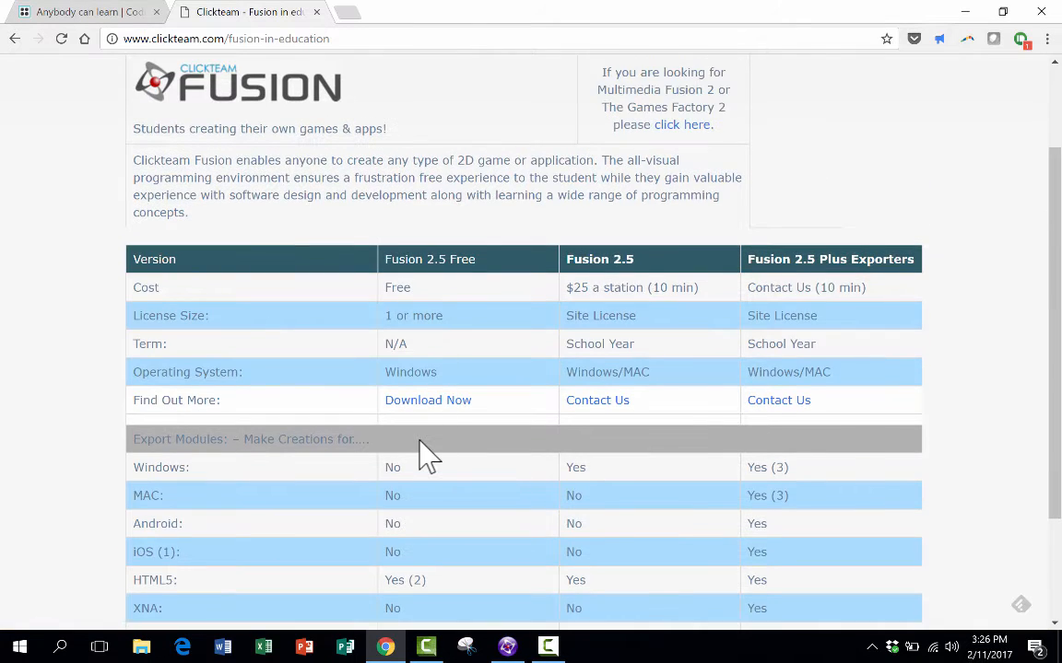
scroll(424, 456, down, 2)
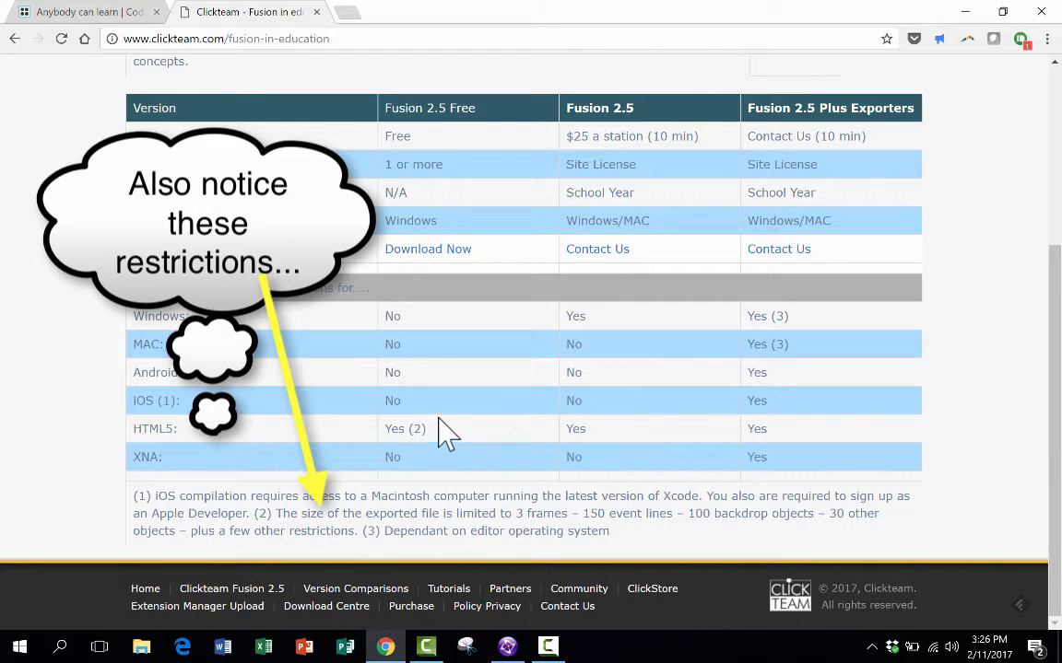
scroll(434, 367, up, 3)
scroll(465, 390, down, 3)
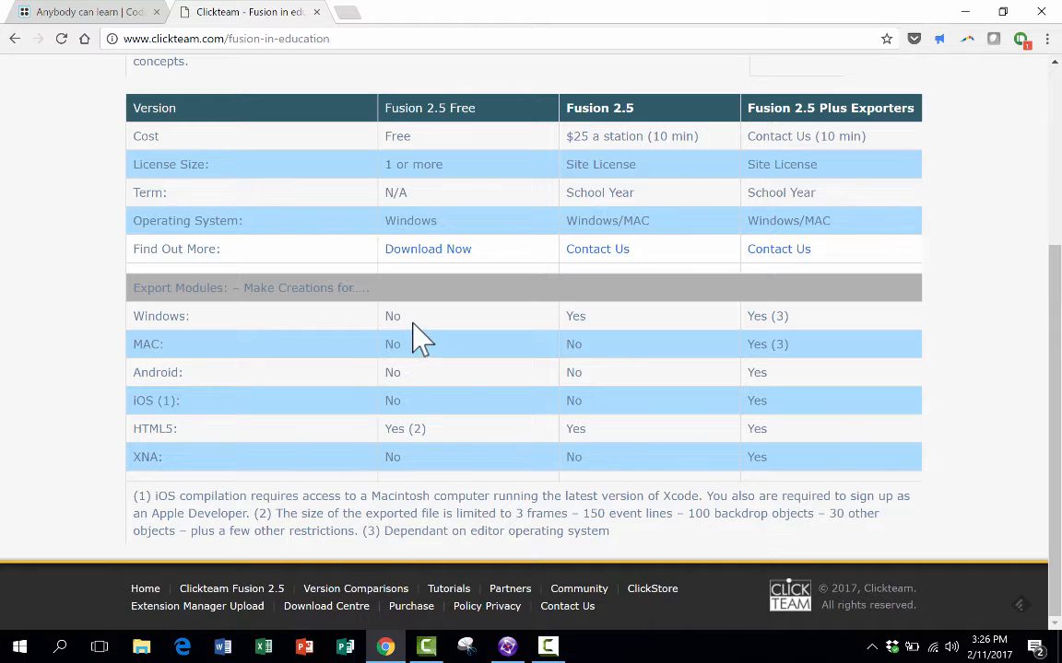
scroll(434, 373, up, 1)
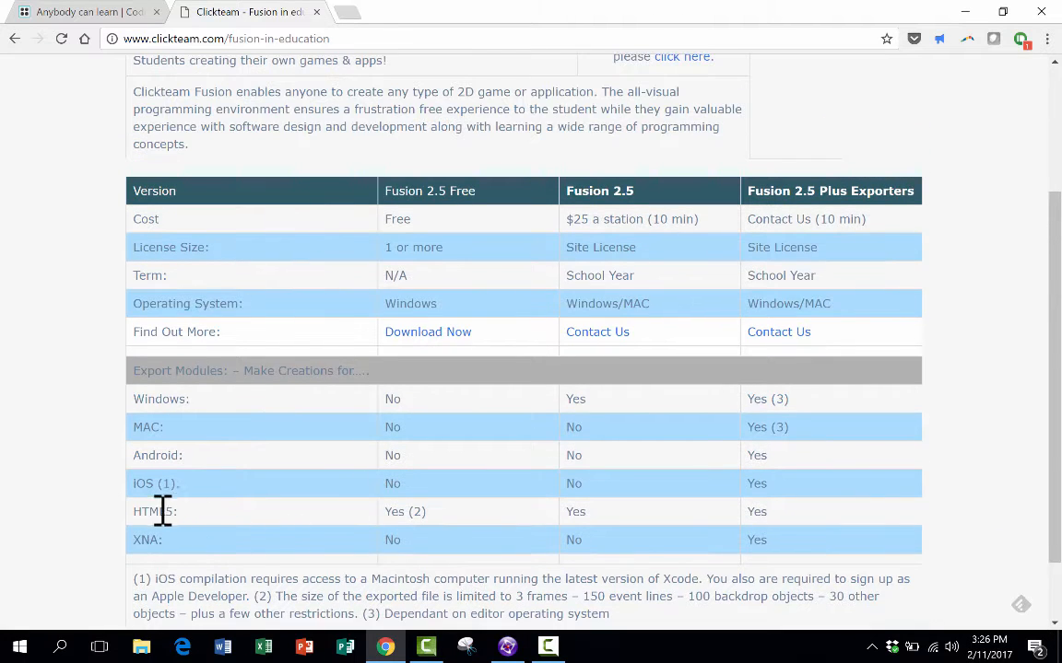
drag(130, 511, 452, 516)
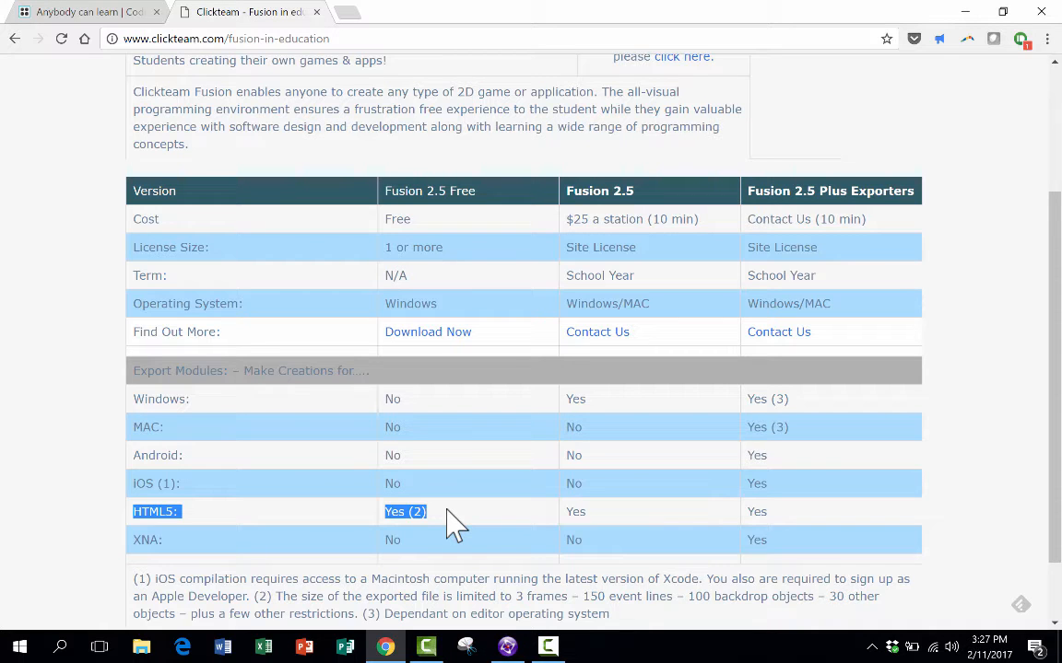
Step: Switch to Clickteam Fusion Developer 2.5 and close the Welcome window
click(506, 646)
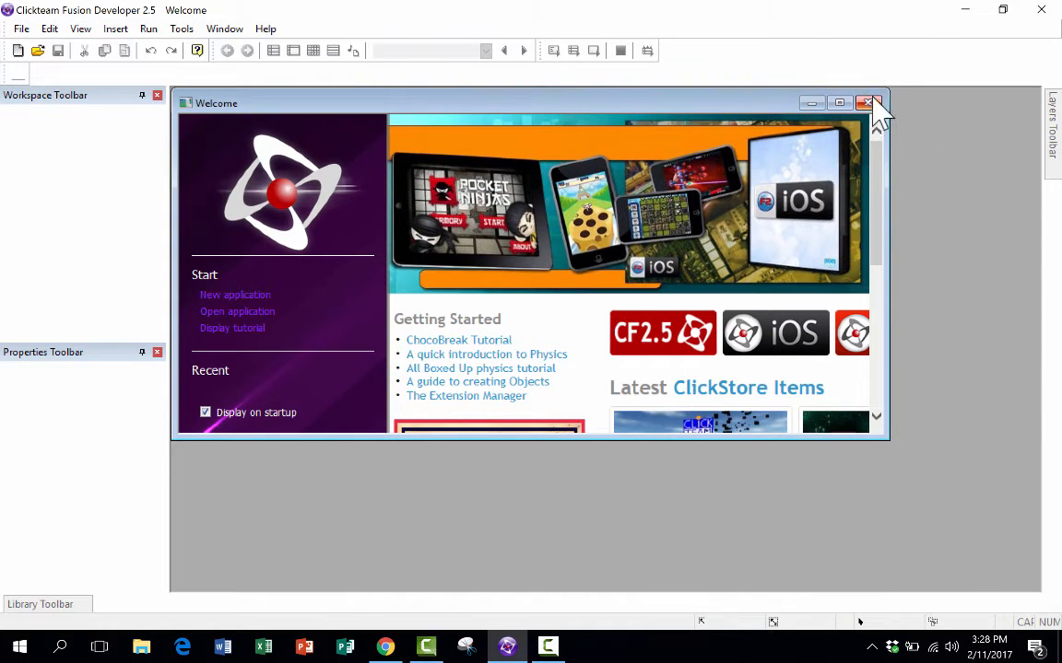
click(868, 103)
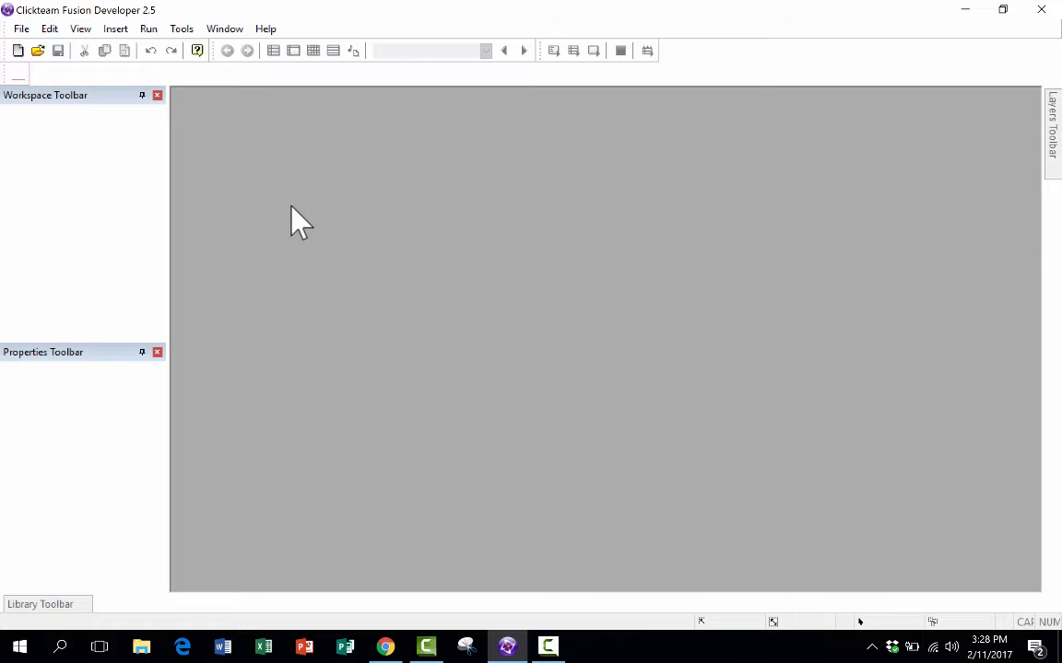
Step: Create a new application and maximize its storyboard window
click(17, 28)
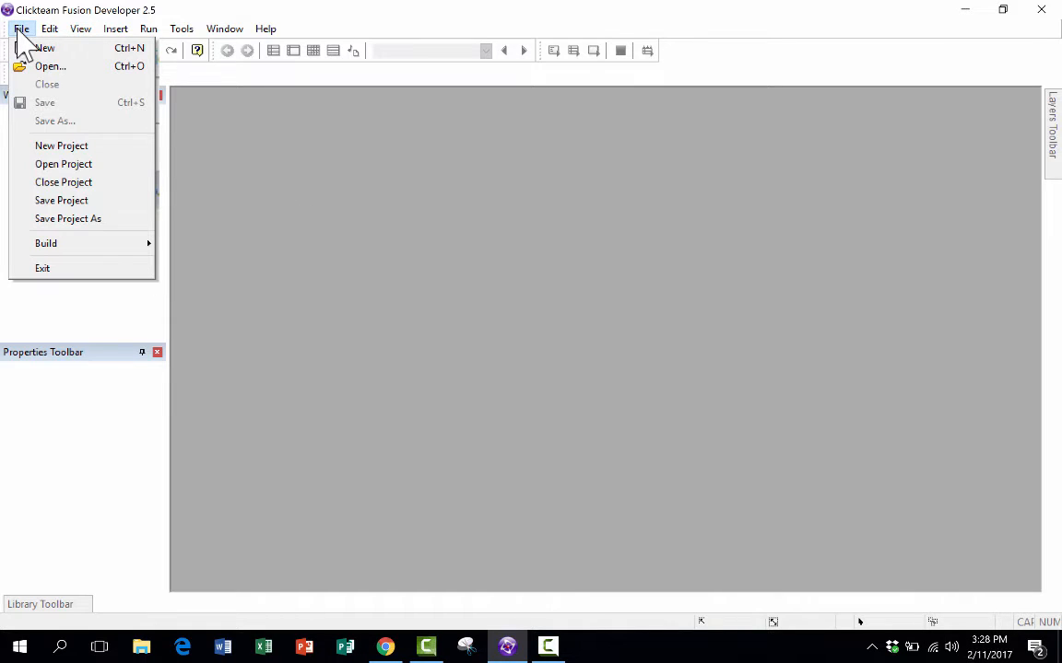
click(407, 171)
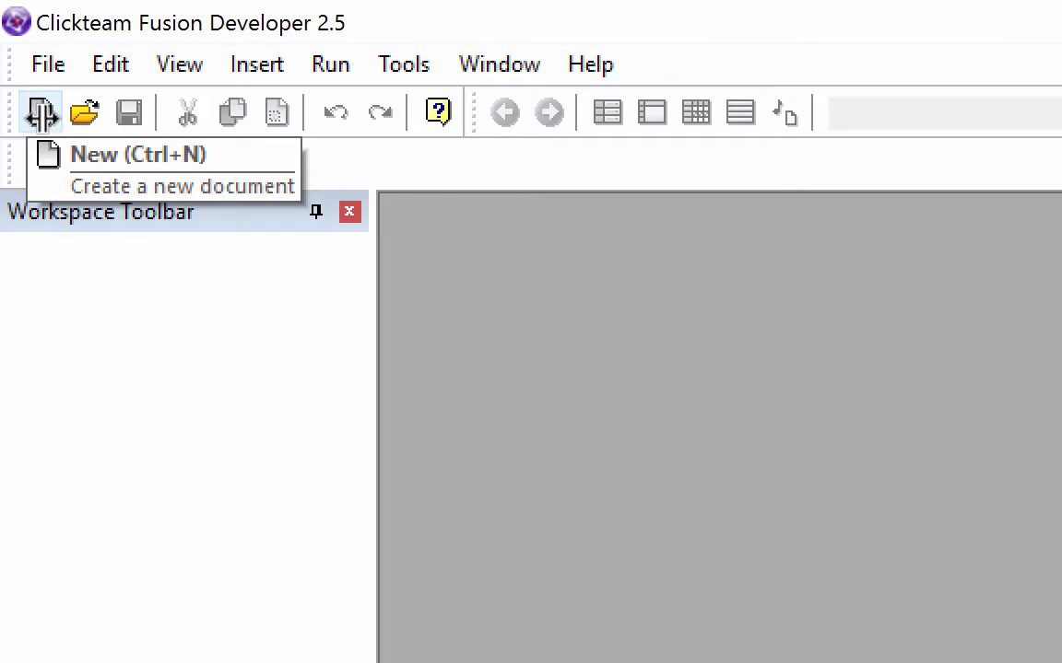
click(54, 64)
click(41, 103)
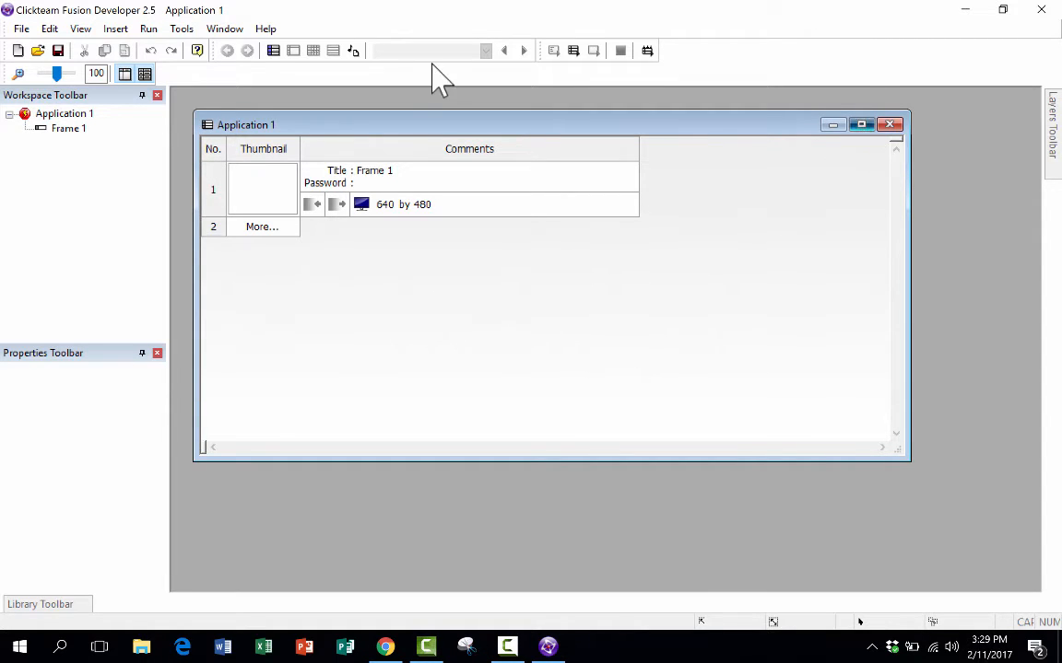
click(860, 126)
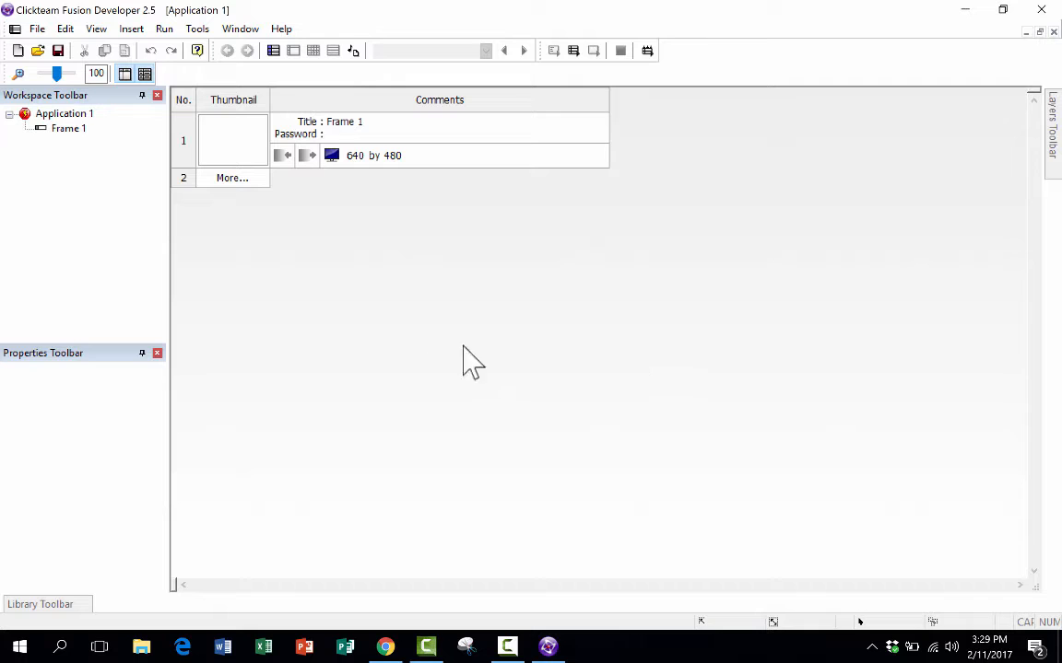
Step: Add a second frame to the storyboard and title it "Level 1"
click(222, 151)
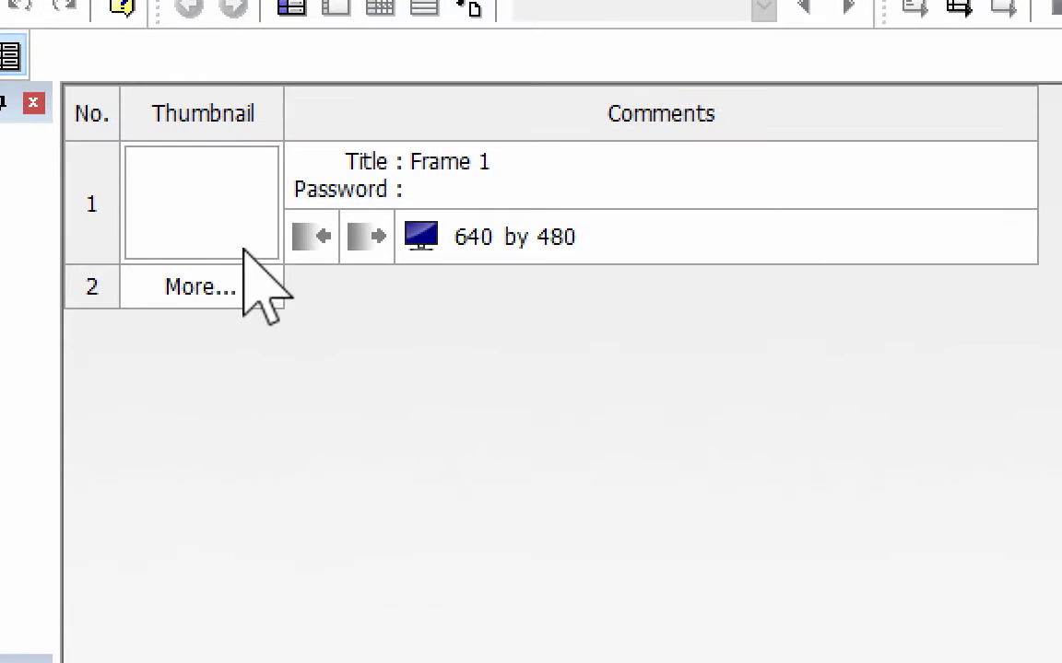
click(90, 293)
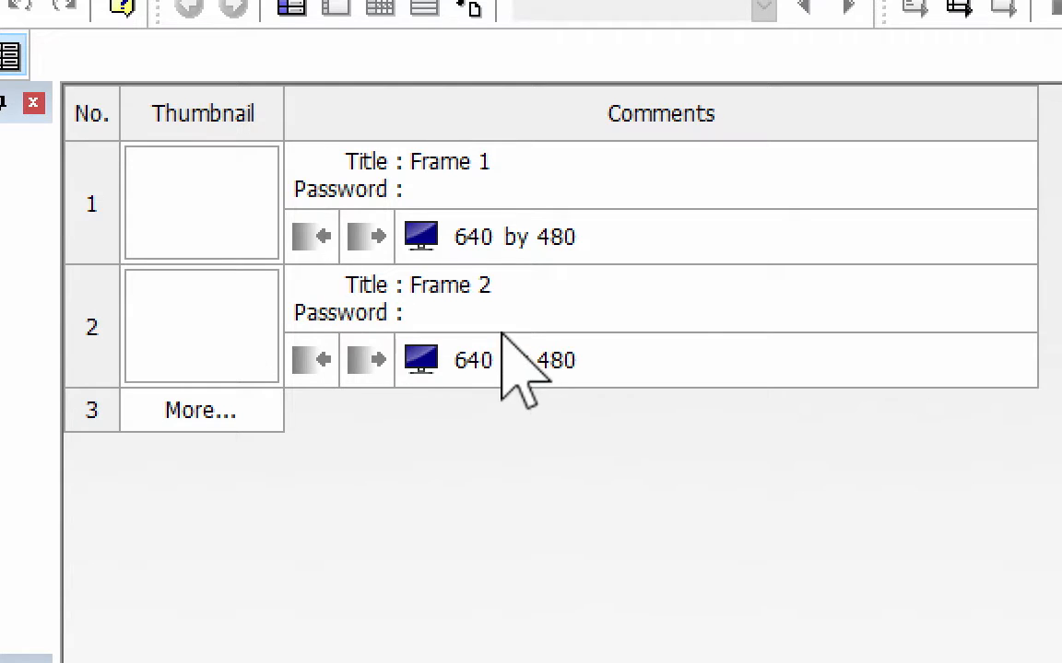
click(458, 282)
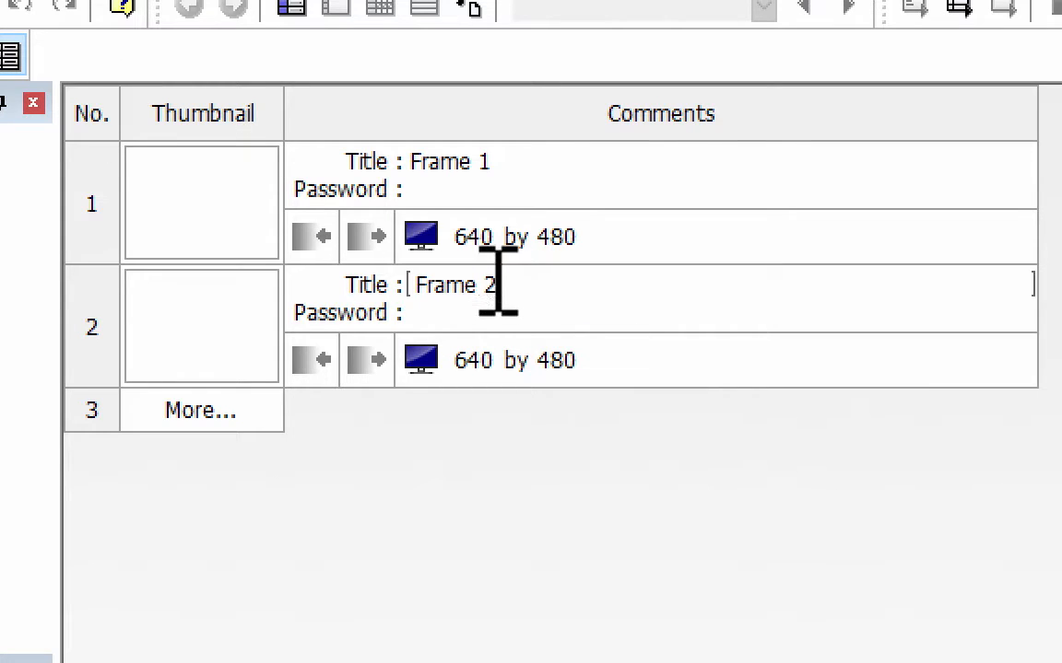
drag(498, 284, 369, 304)
text(Level)
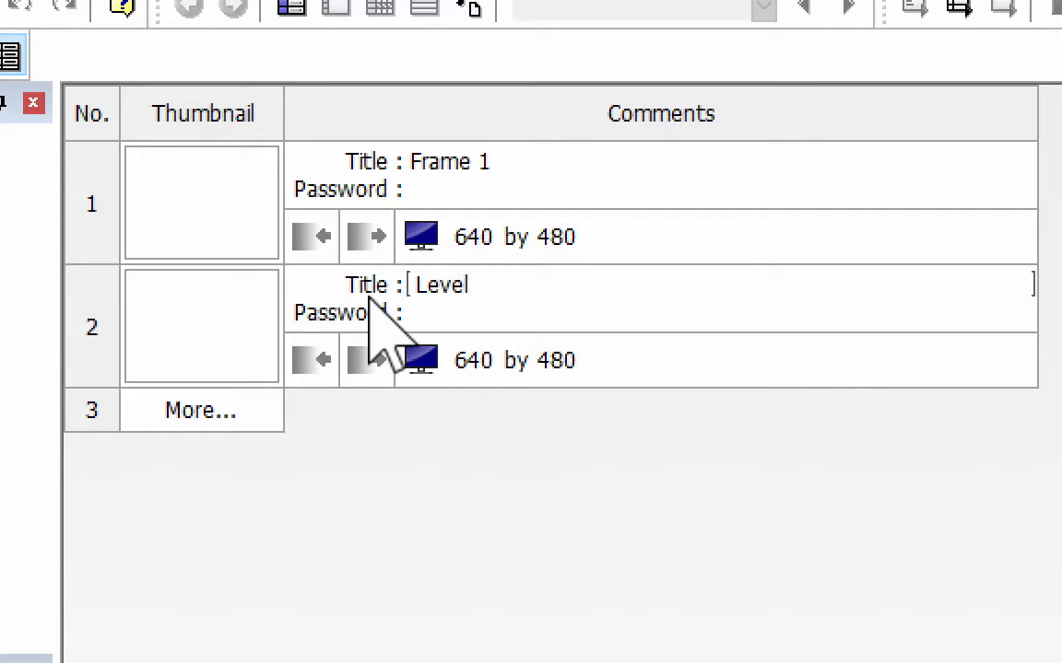
text( 1)
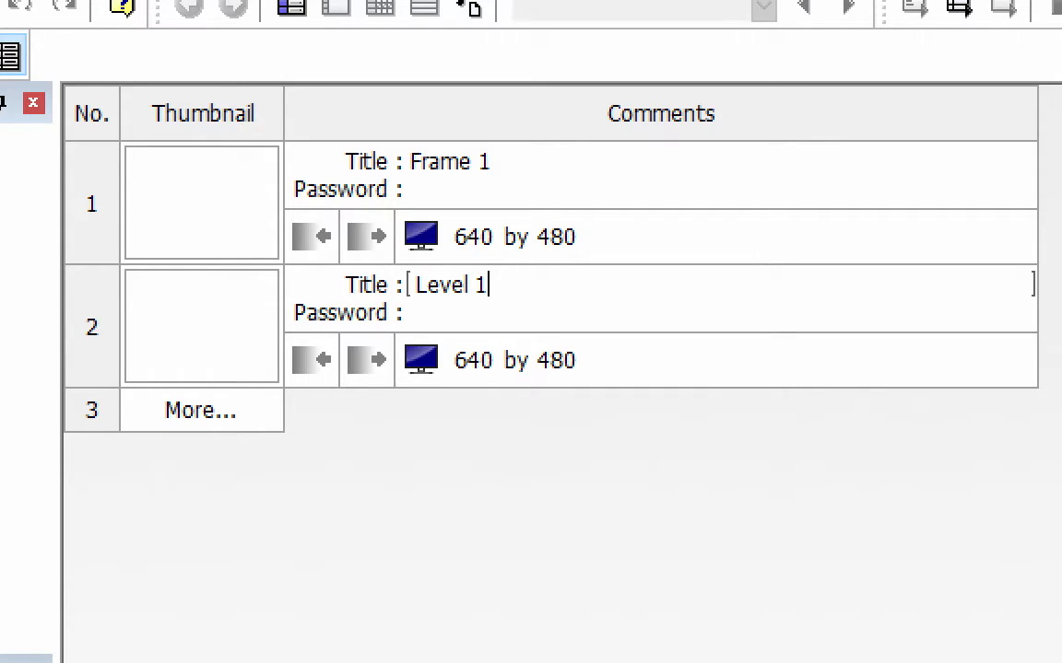
key(Return)
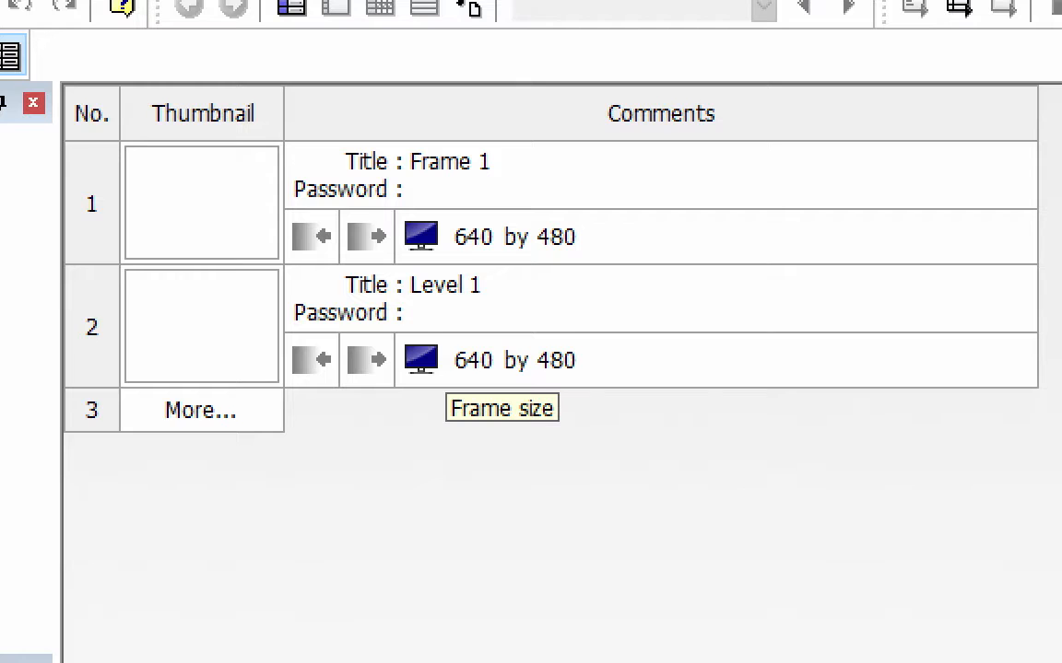
Step: Set the size of both storyboard frames, Level 1 and Frame 1, to 800 x 600
click(422, 360)
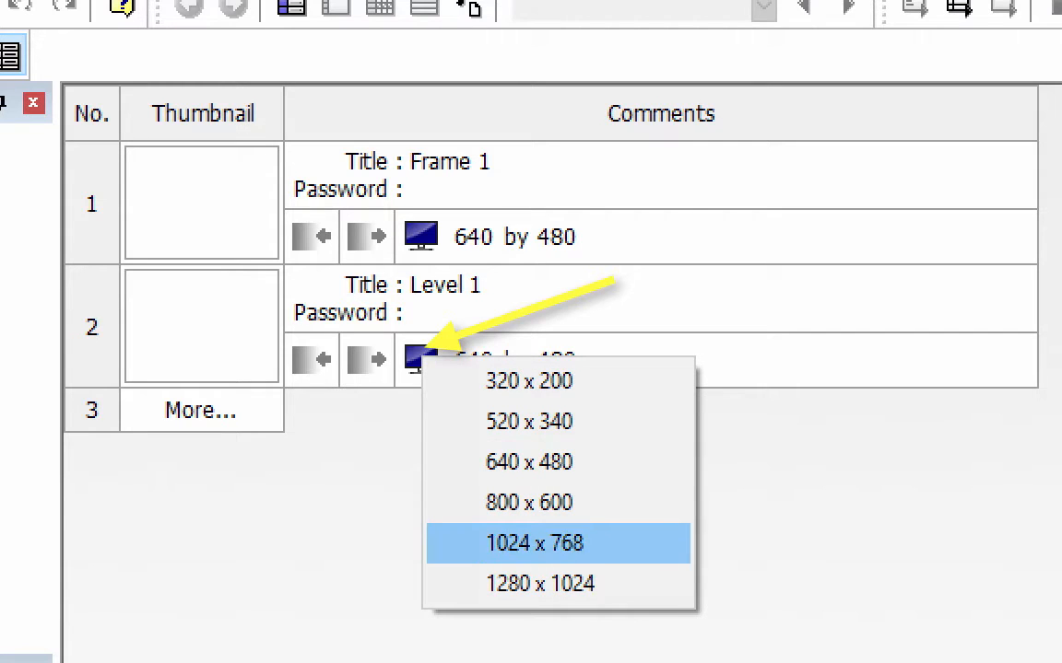
key(Escape)
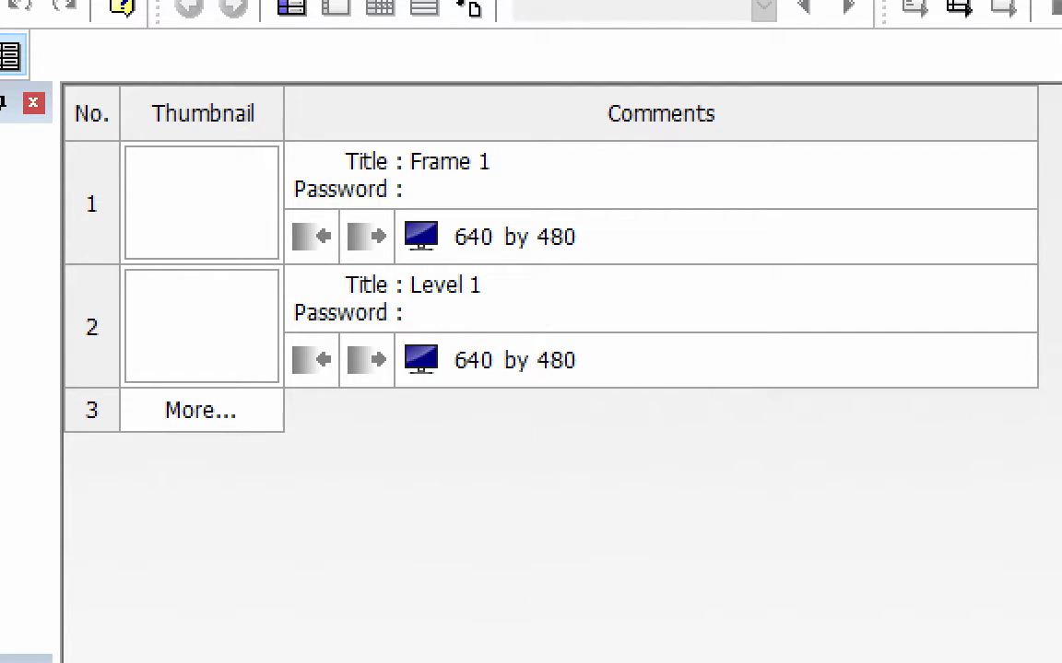
click(481, 360)
drag(481, 360, 496, 360)
click(422, 360)
click(422, 359)
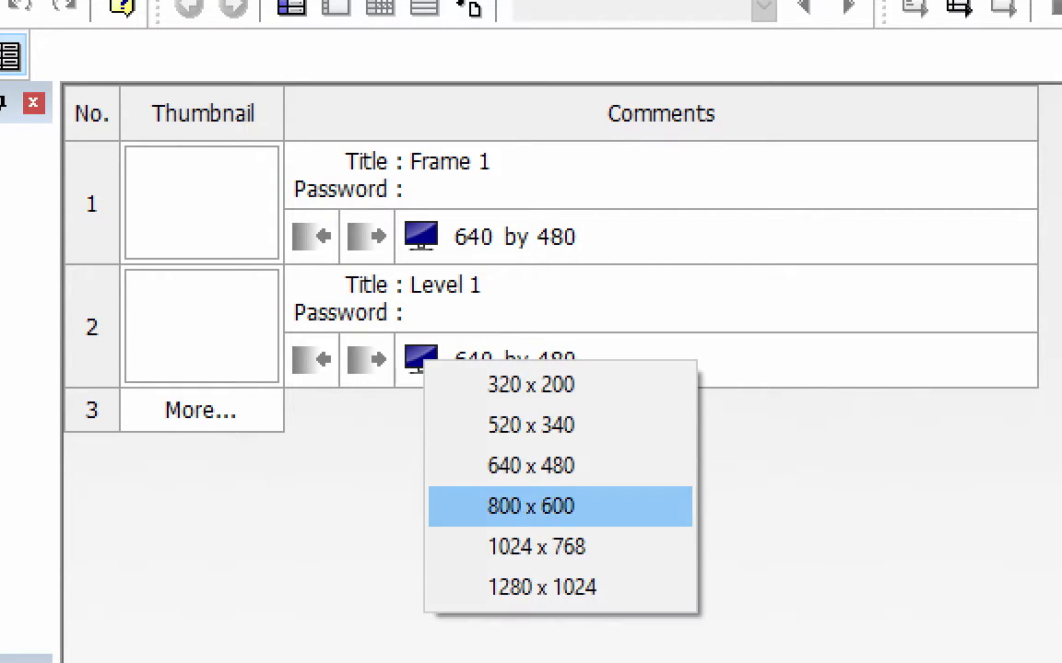
click(531, 507)
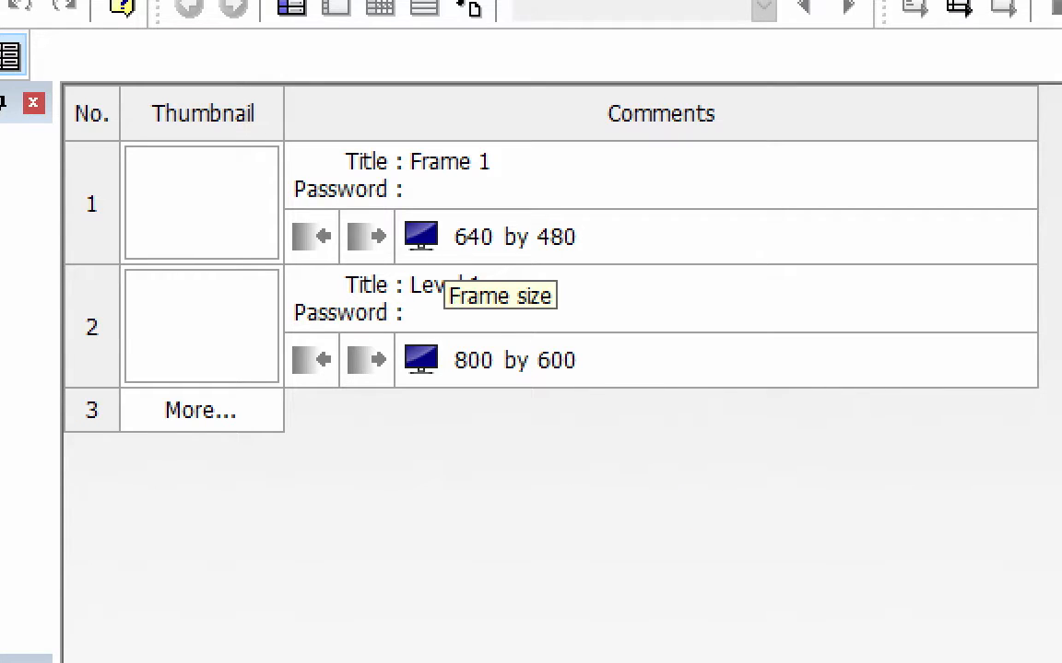
click(421, 236)
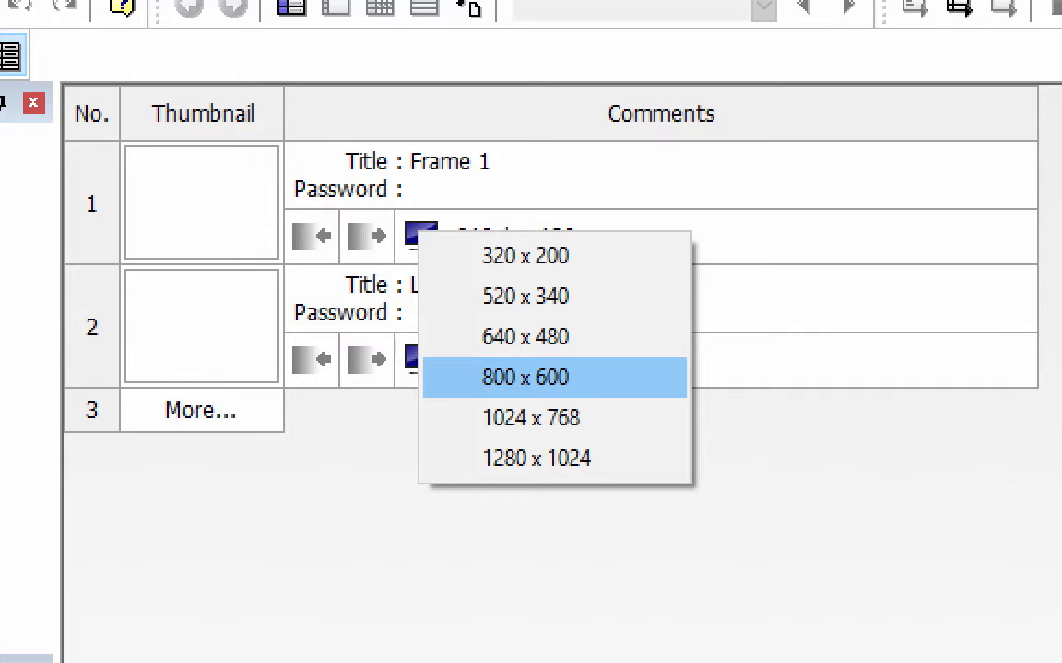
key(Return)
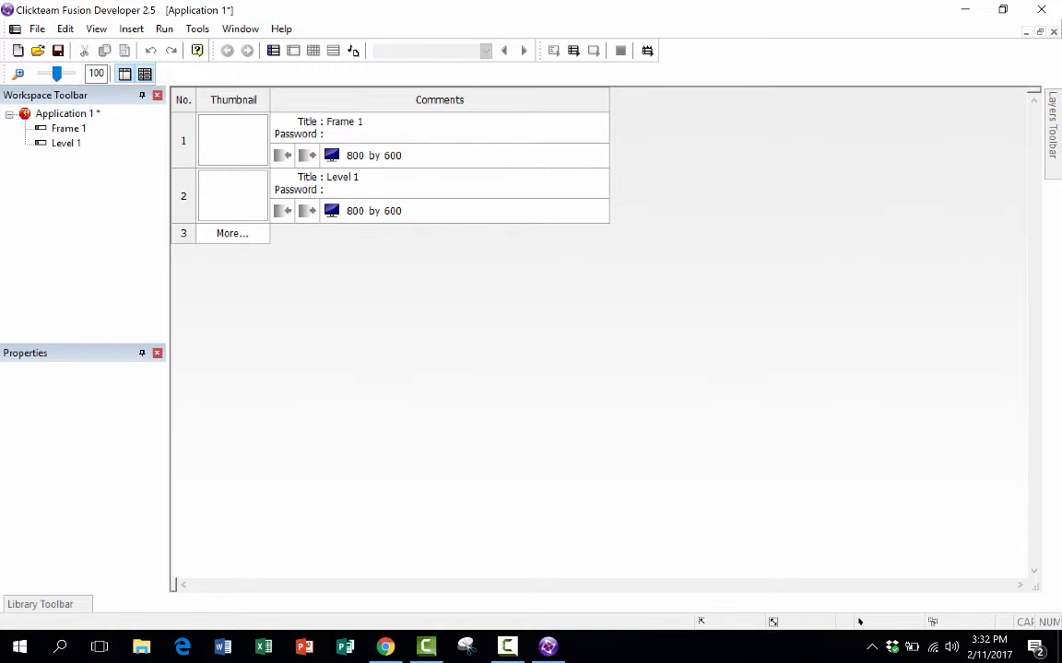
Step: Select the Level 1 frame in the storyboard and open it in the Frame Editor
click(461, 203)
click(460, 322)
click(232, 196)
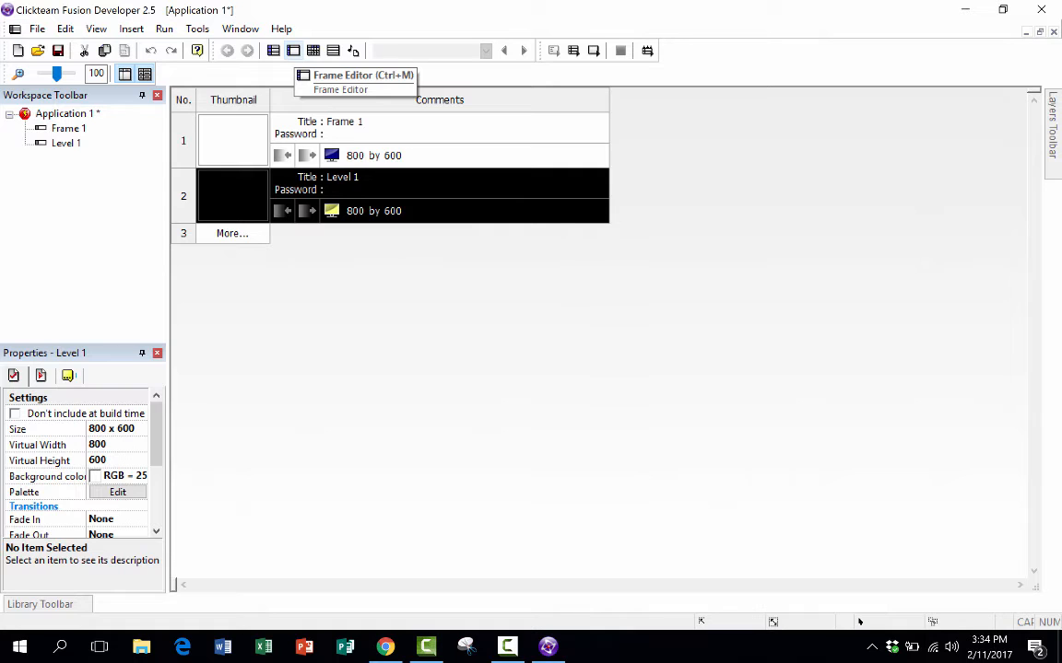
click(293, 50)
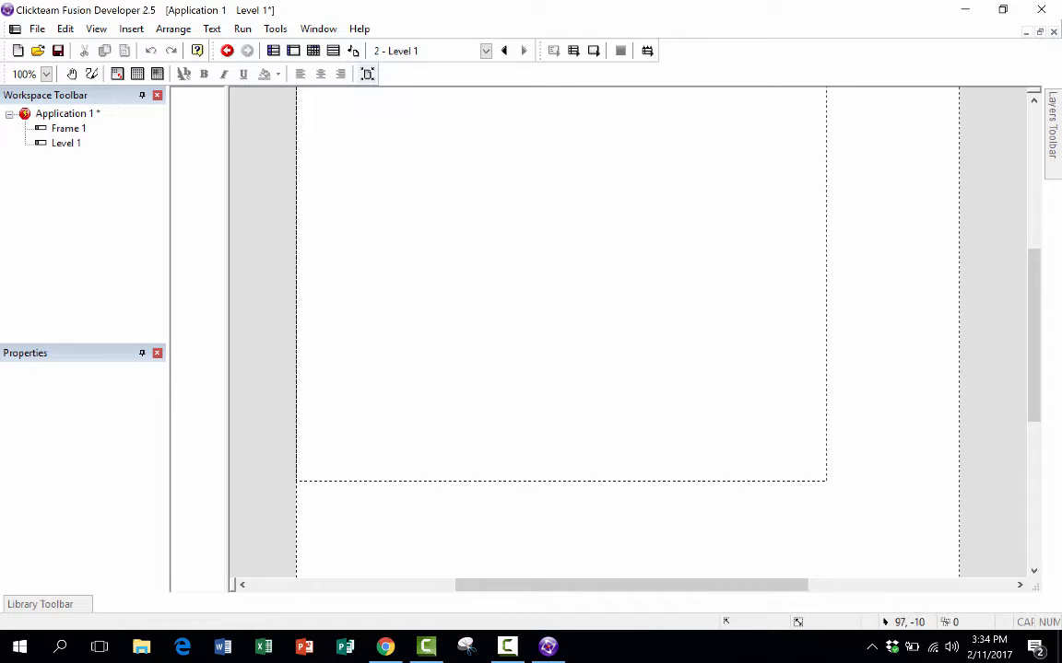
Step: Return to the Storyboard Editor and reopen the Level 1 frame from its thumbnail
click(274, 50)
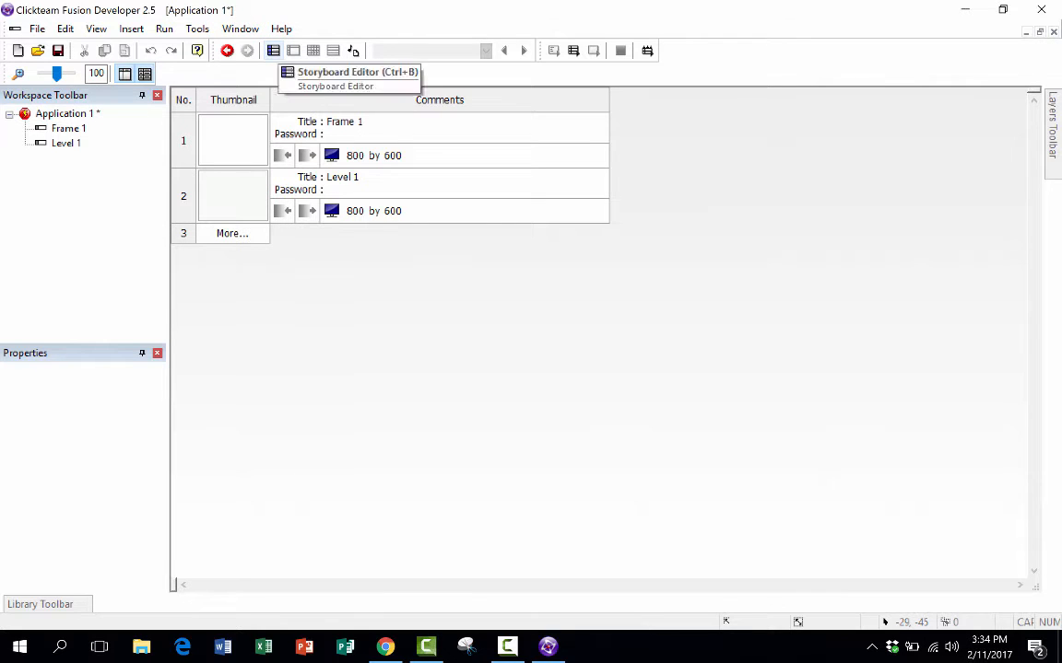
double_click(233, 196)
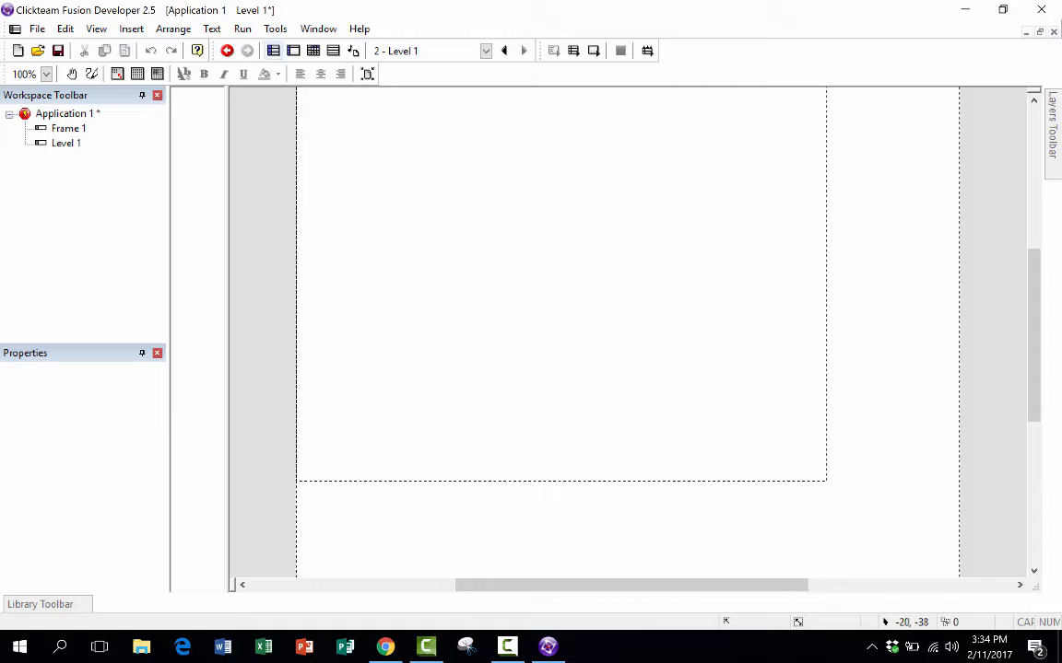
click(273, 50)
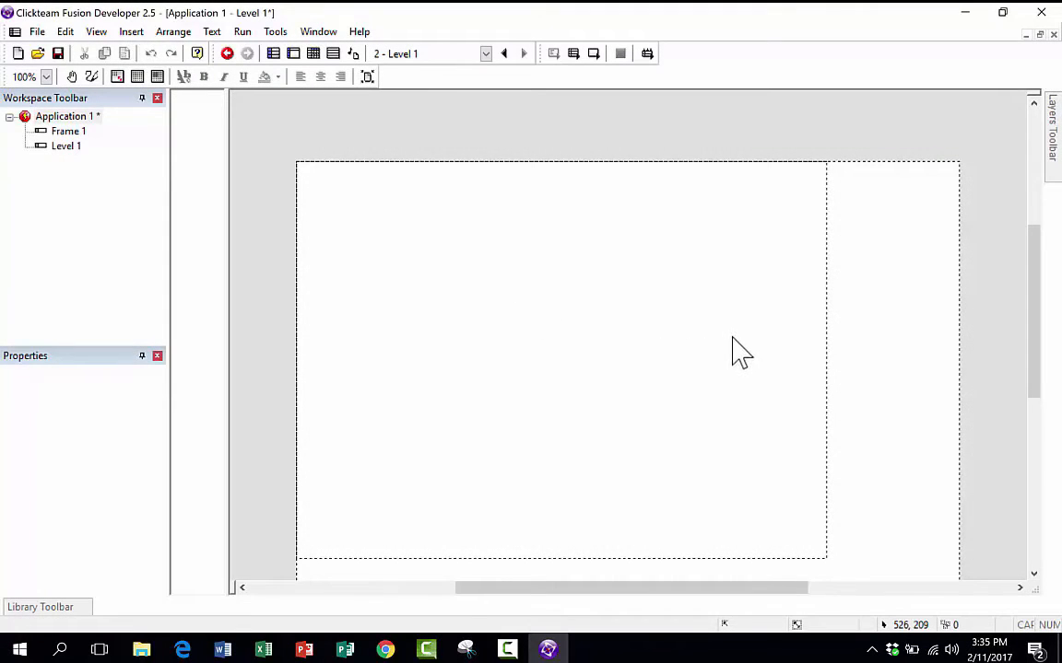
Step: Examine the Level 1 frame's outer edges against the smaller dashed outline of the application window
scroll(733, 343, down, 3)
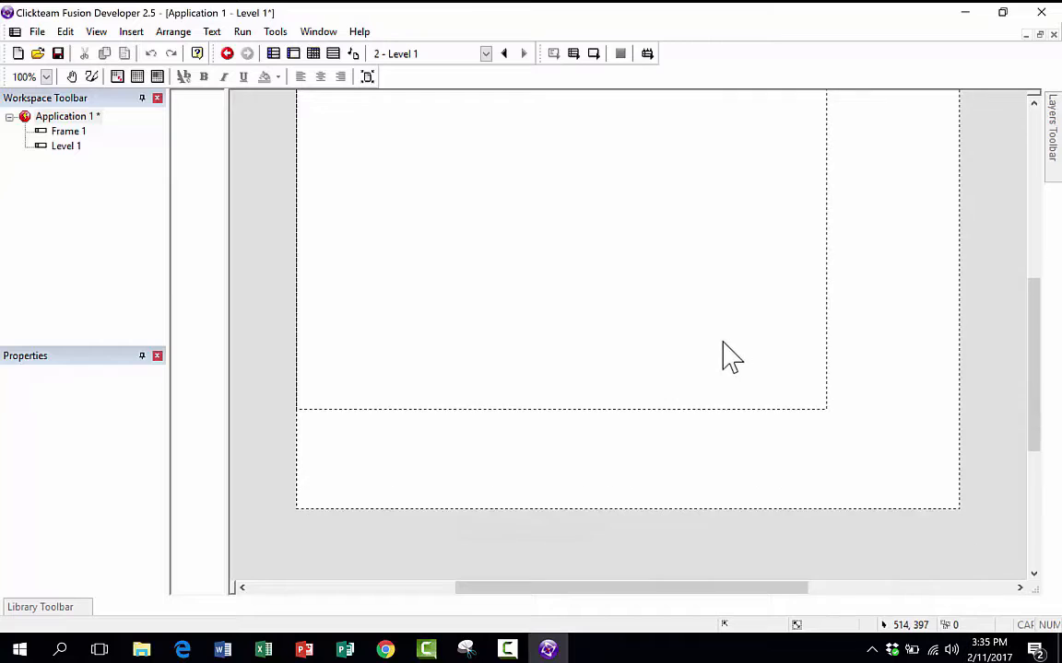
scroll(718, 343, up, 2)
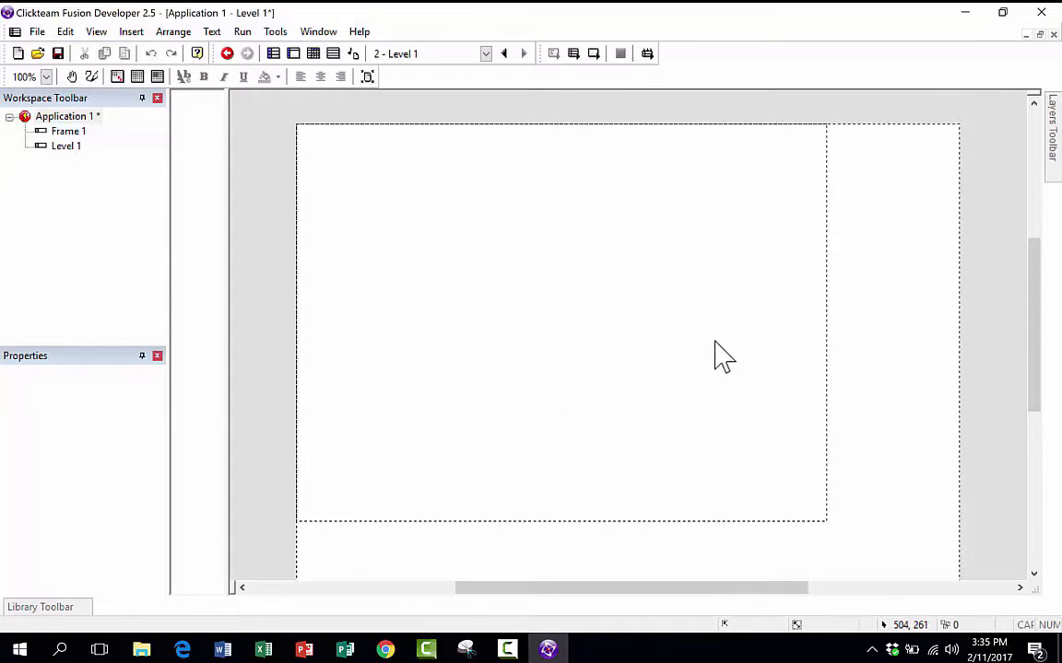
scroll(722, 358, down, 1)
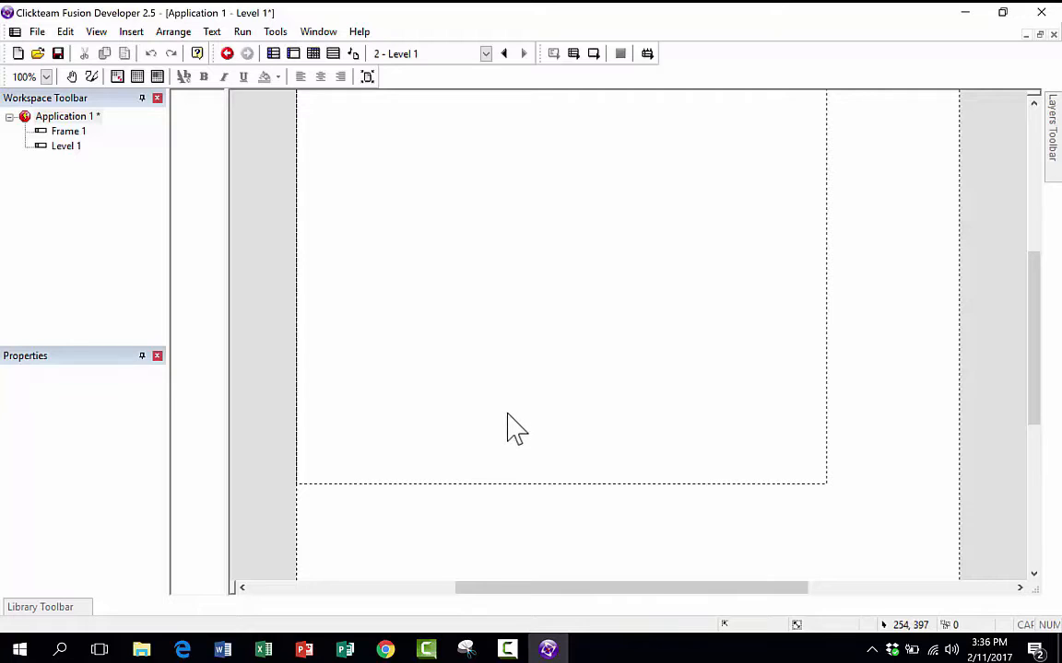
scroll(482, 265, up, 1)
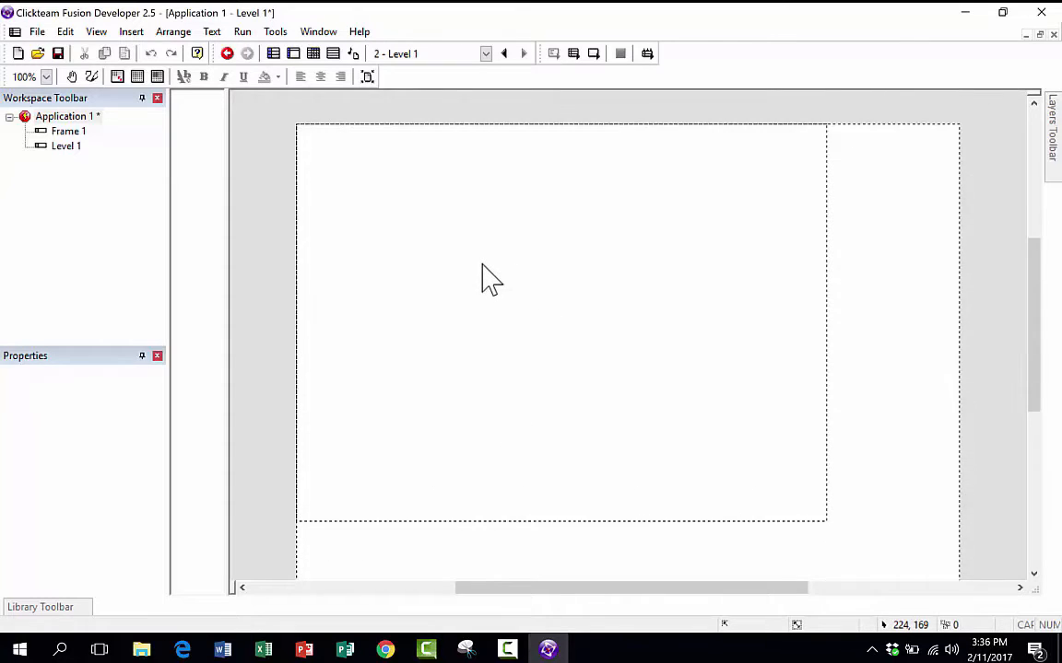
scroll(482, 265, down, 3)
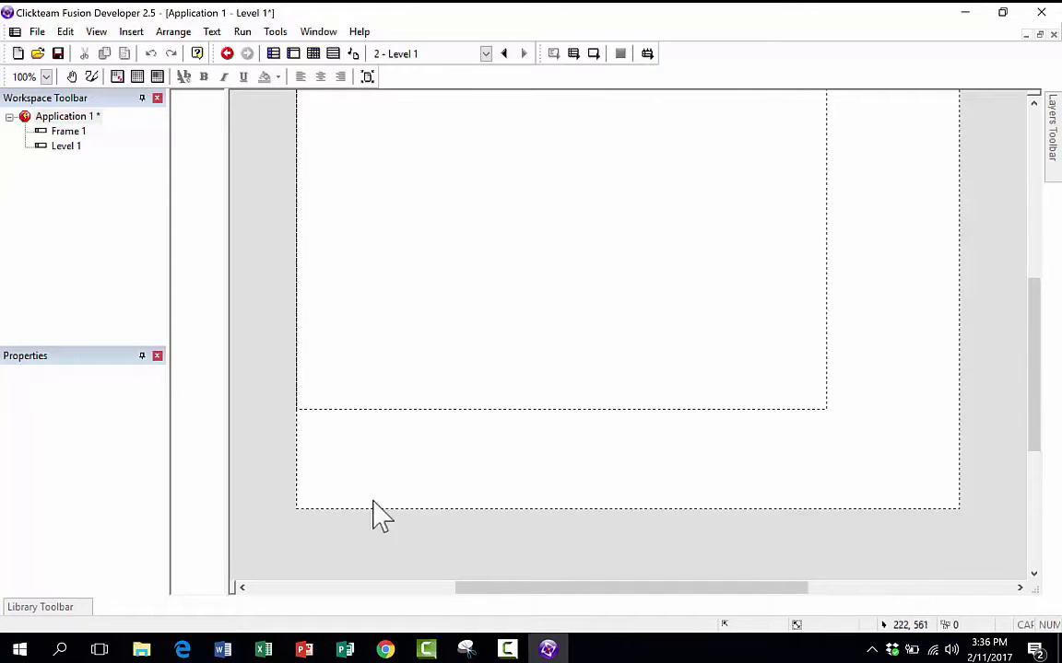
scroll(364, 458, up, 1)
scroll(355, 445, up, 3)
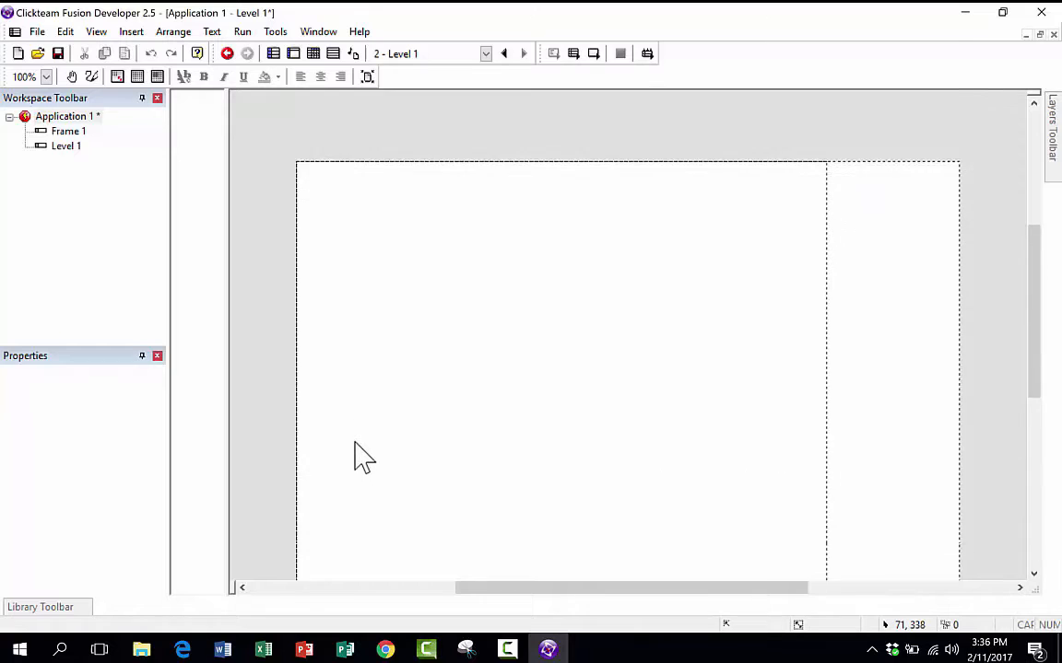
scroll(356, 445, down, 3)
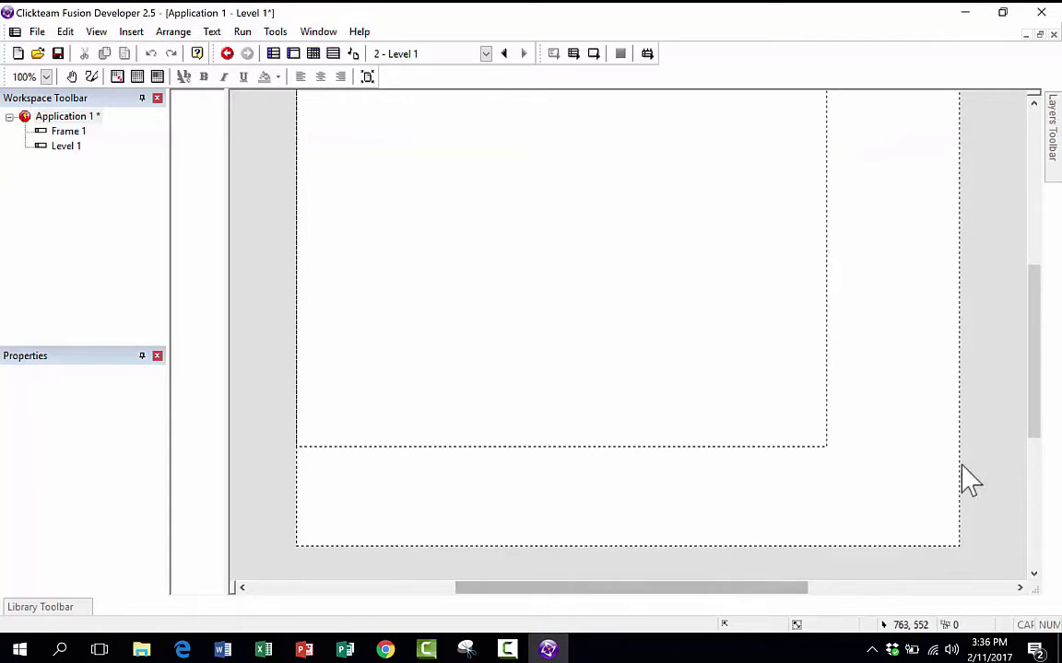
scroll(819, 338, up, 1)
scroll(818, 338, up, 2)
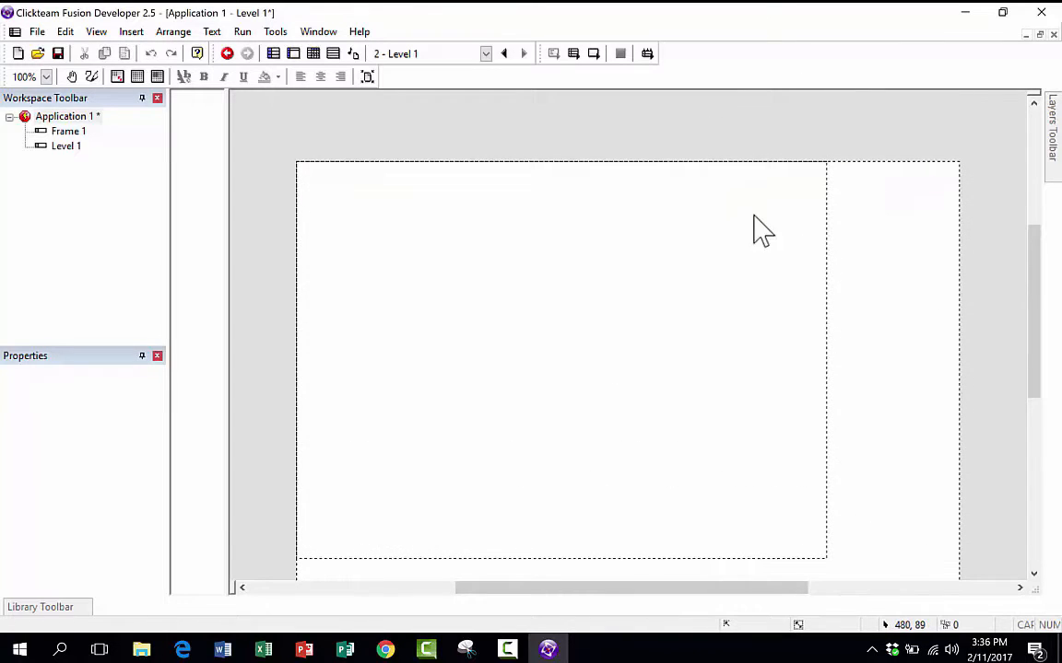
scroll(842, 277, up, 3)
scroll(842, 364, down, 5)
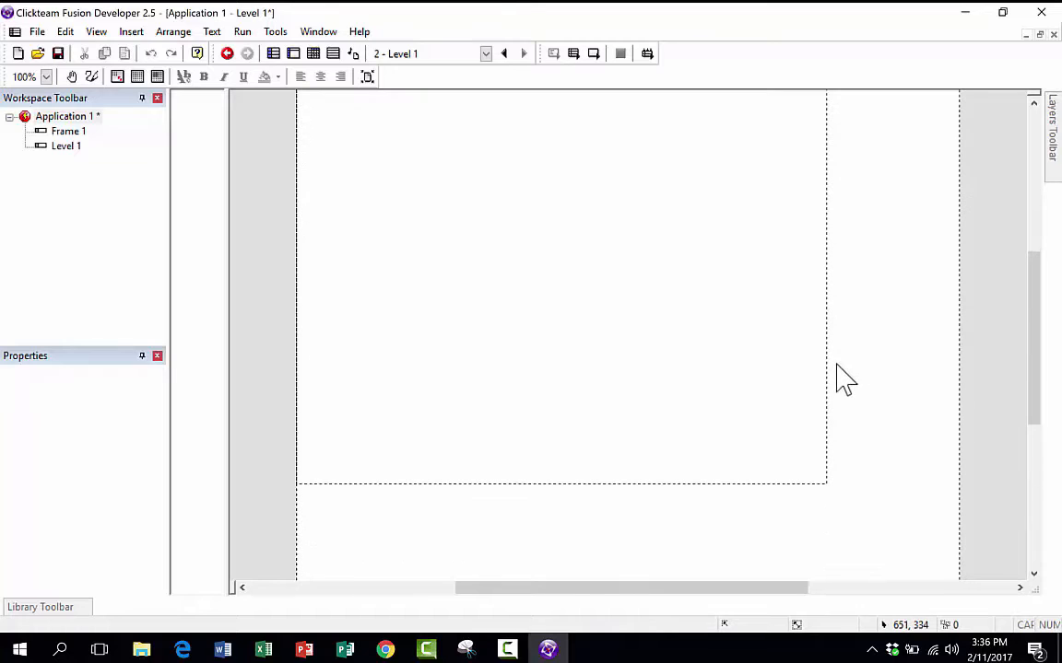
scroll(858, 175, down, 7)
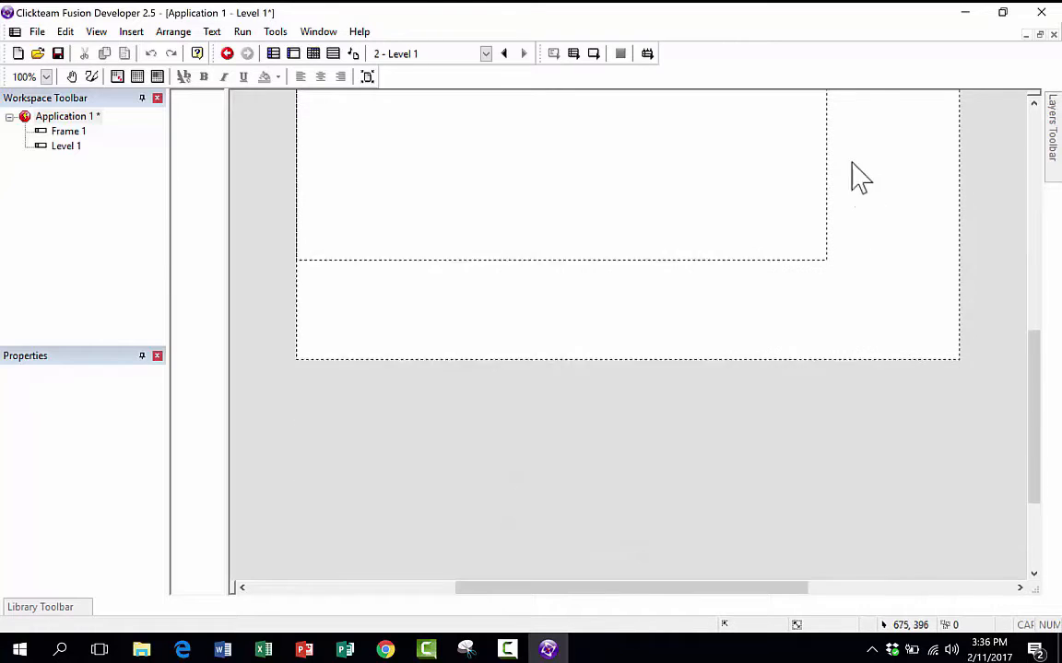
scroll(933, 253, up, 6)
scroll(934, 254, up, 1)
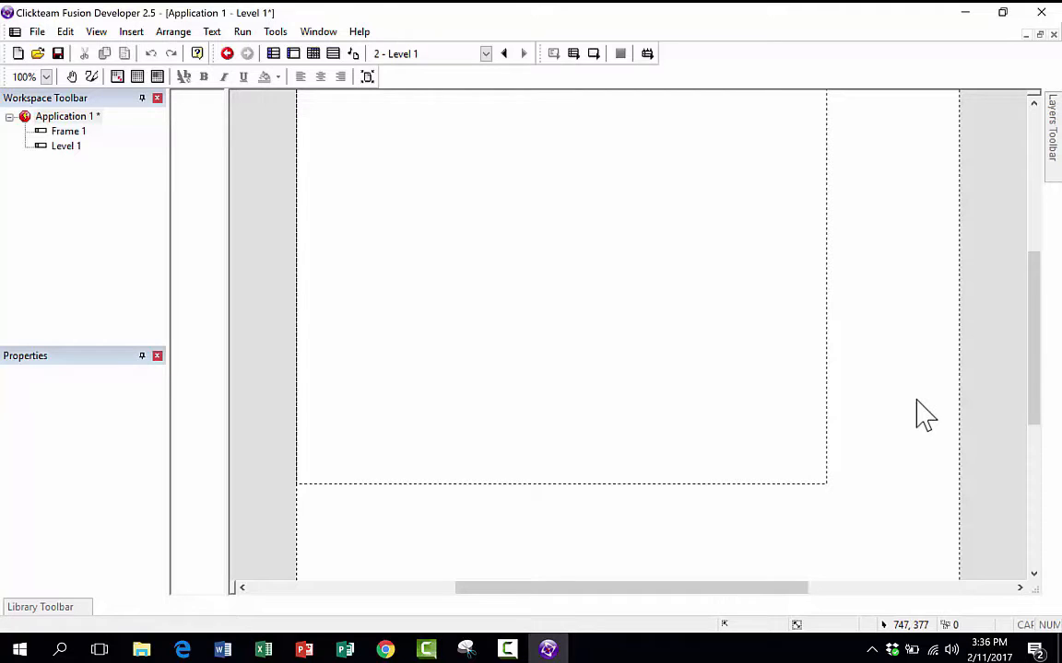
scroll(843, 356, up, 3)
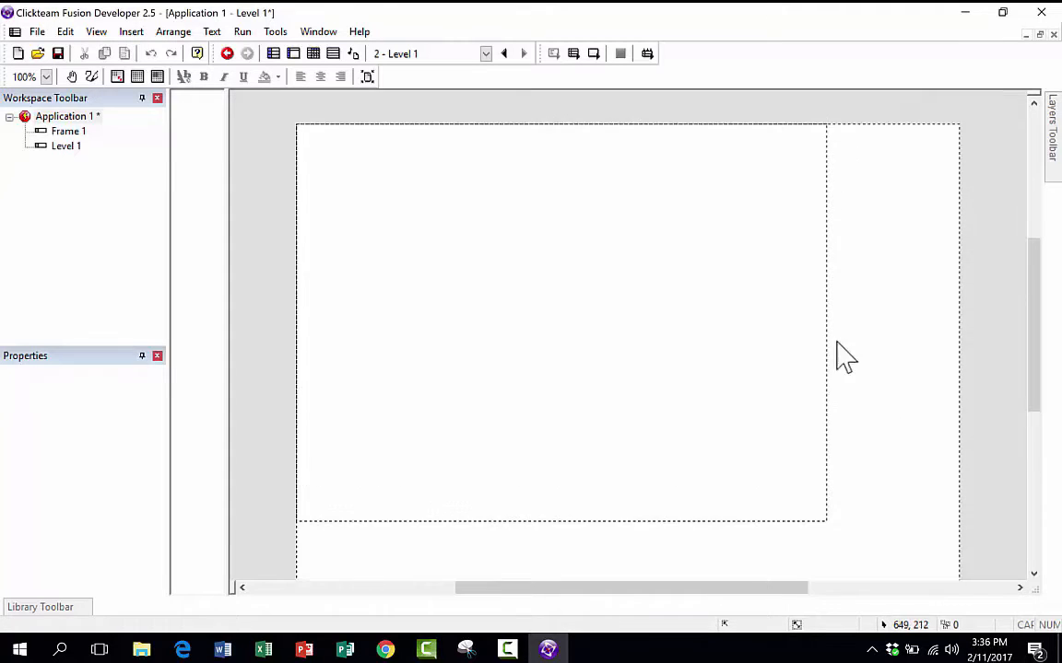
scroll(825, 544, down, 3)
scroll(816, 505, up, 1)
scroll(823, 544, up, 1)
scroll(748, 483, up, 1)
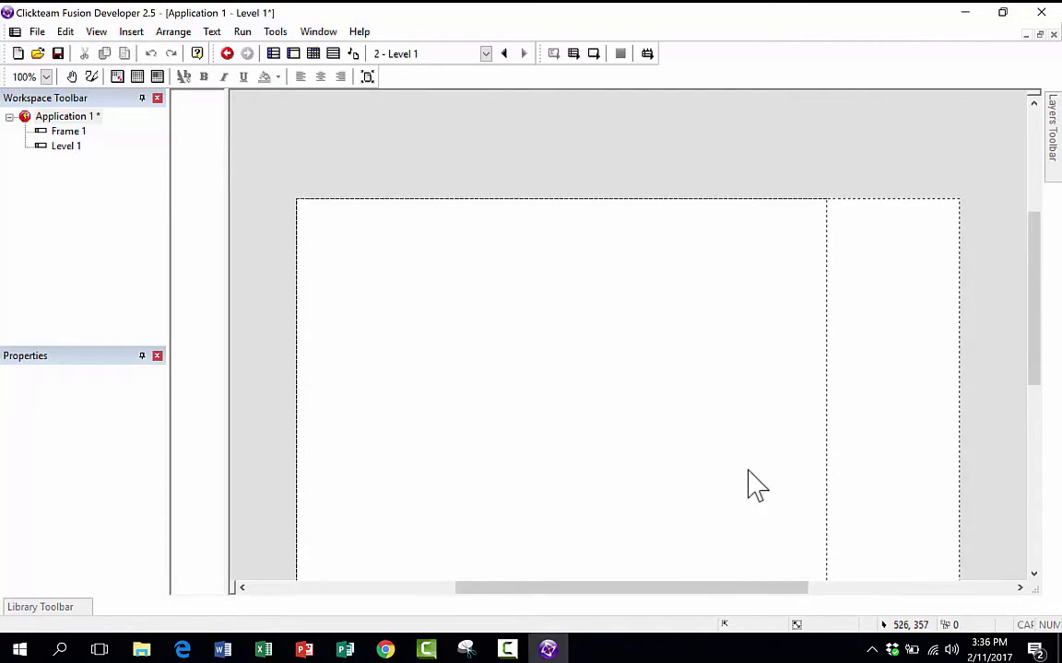
scroll(765, 455, down, 6)
scroll(763, 455, up, 3)
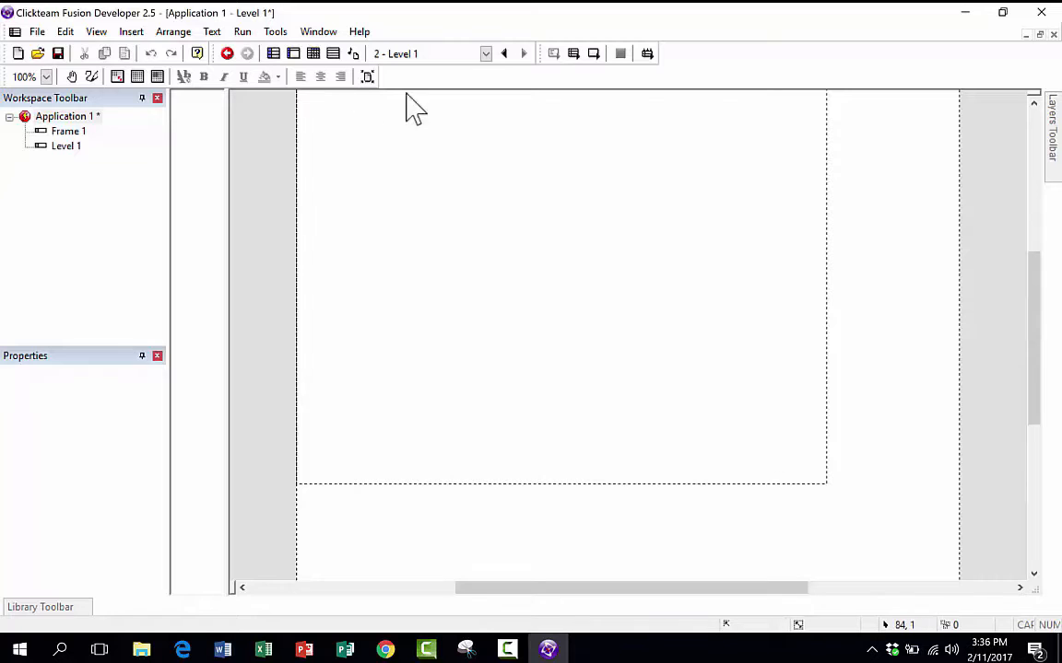
scroll(814, 147, up, 2)
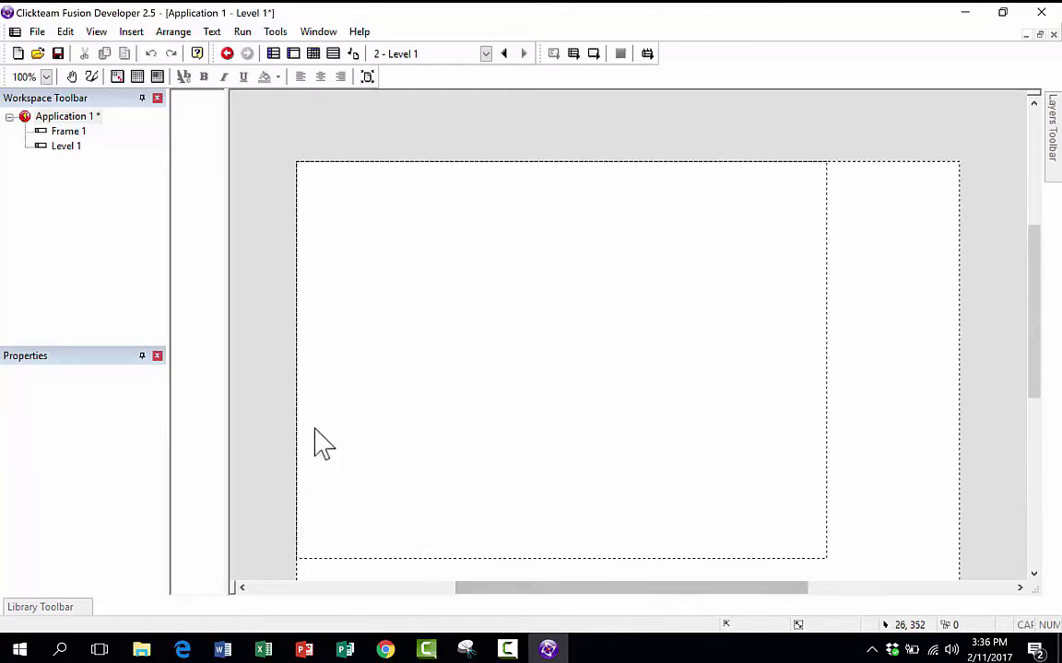
scroll(820, 286, up, 1)
scroll(809, 396, down, 2)
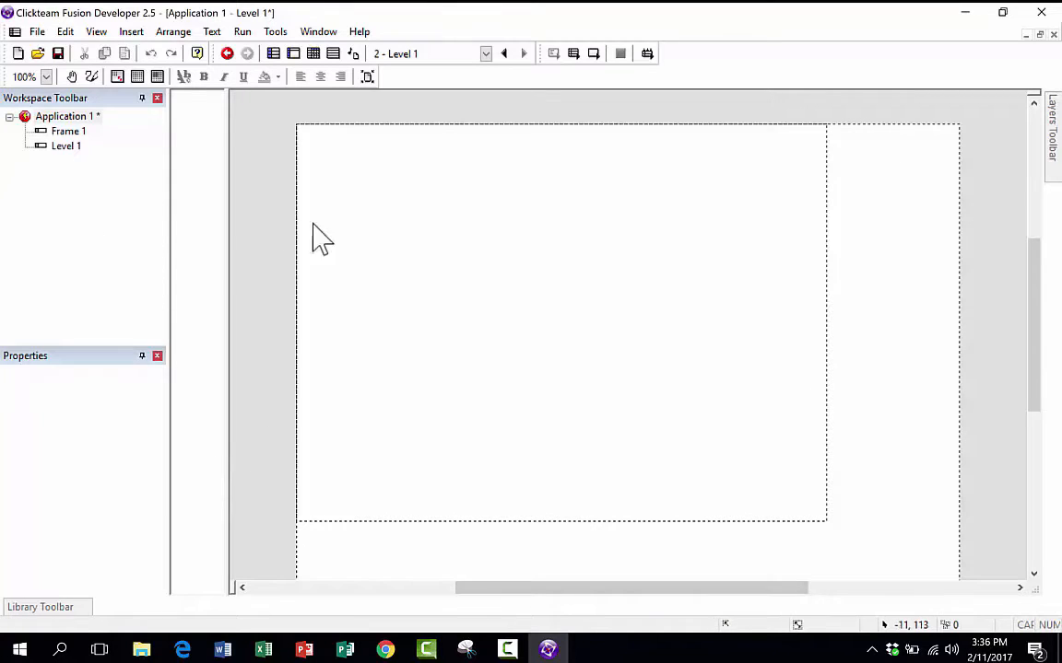
scroll(285, 142, down, 1)
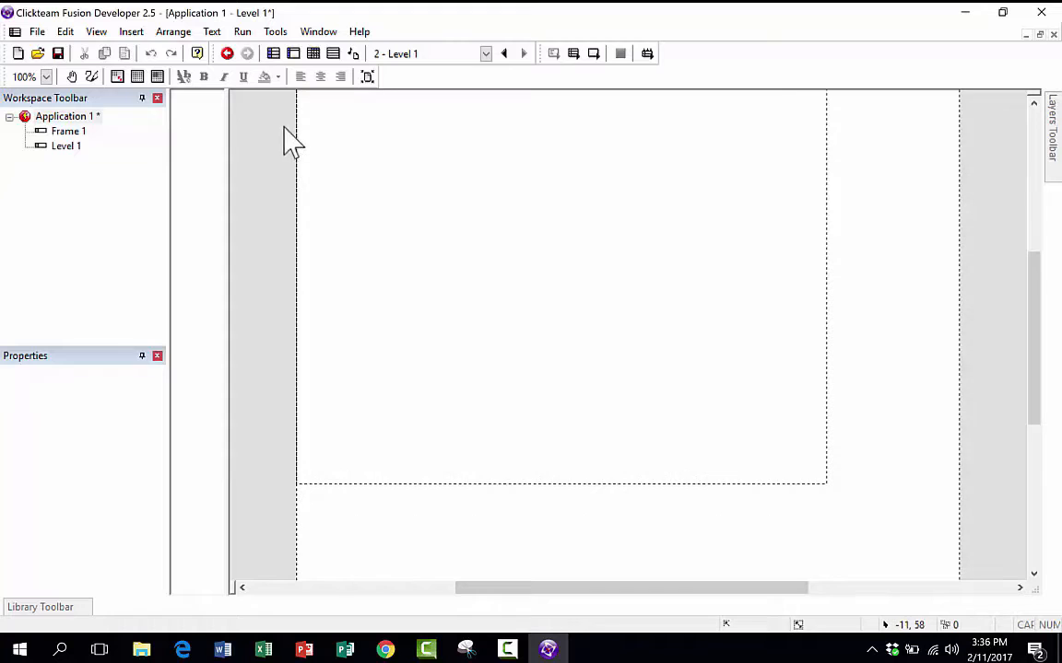
scroll(381, 450, up, 3)
scroll(580, 304, down, 2)
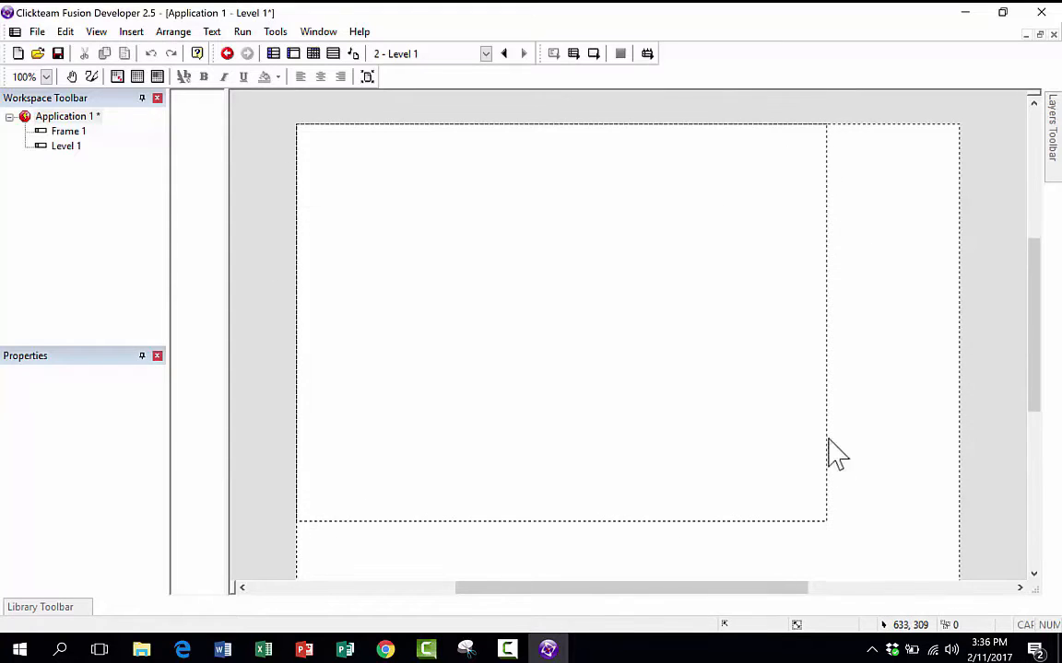
scroll(682, 461, up, 1)
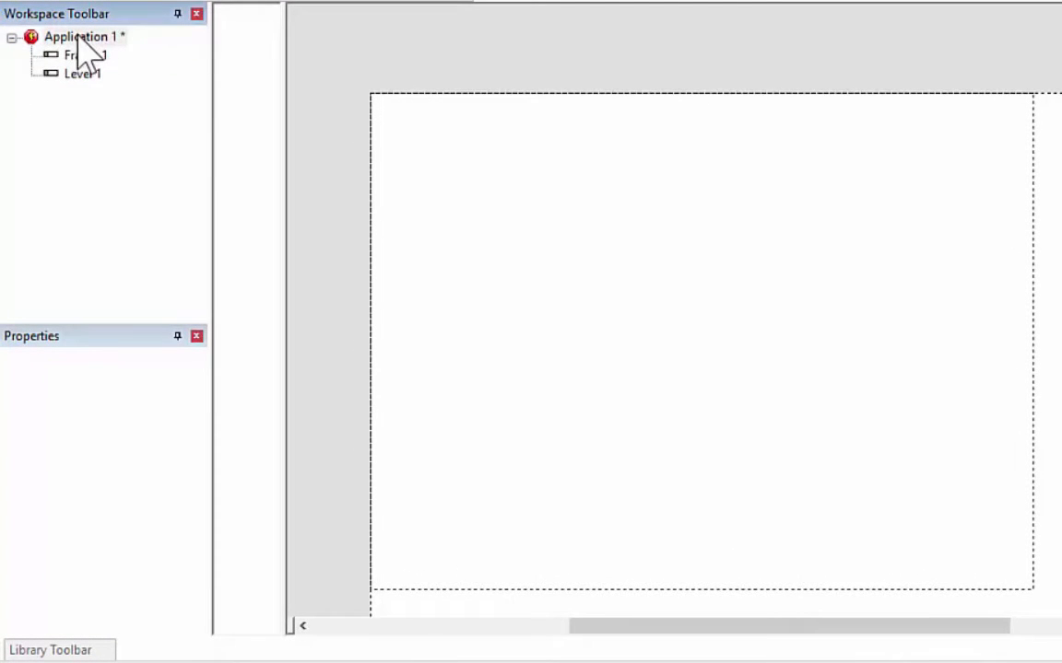
Step: Display Application 1's window properties and widen the docked workspace and properties area so the values are easier to read
click(80, 37)
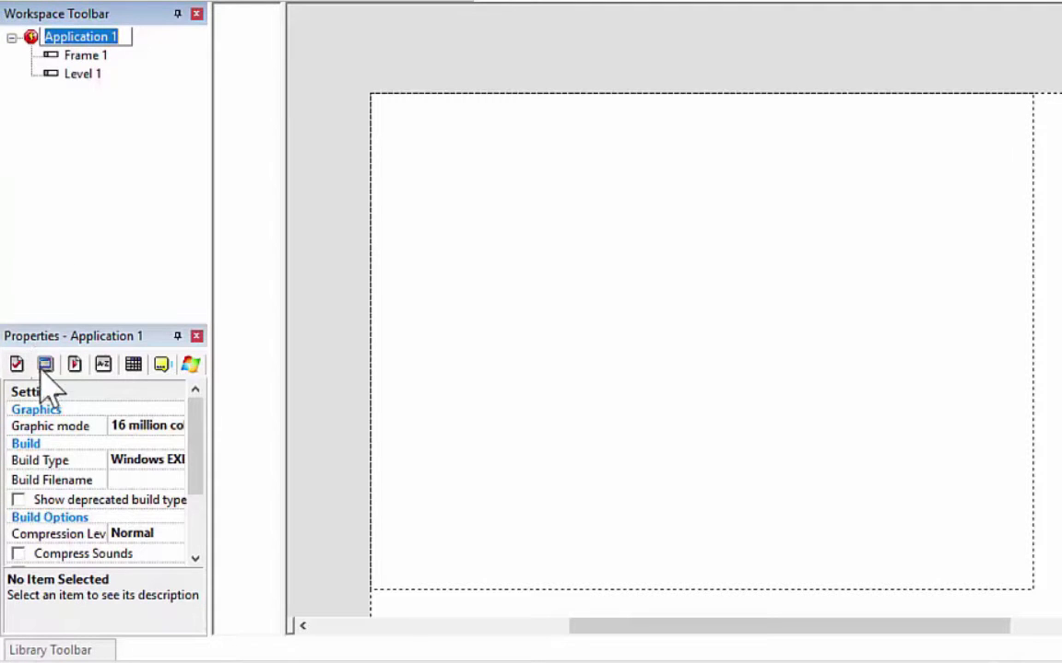
scroll(138, 534, down, 2)
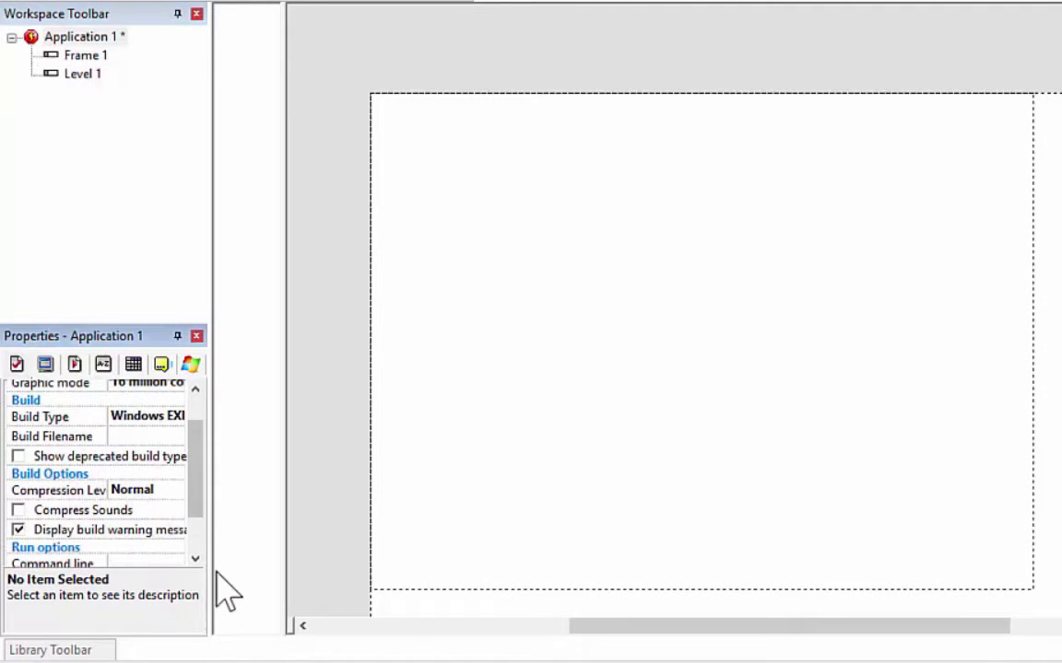
drag(208, 569, 266, 571)
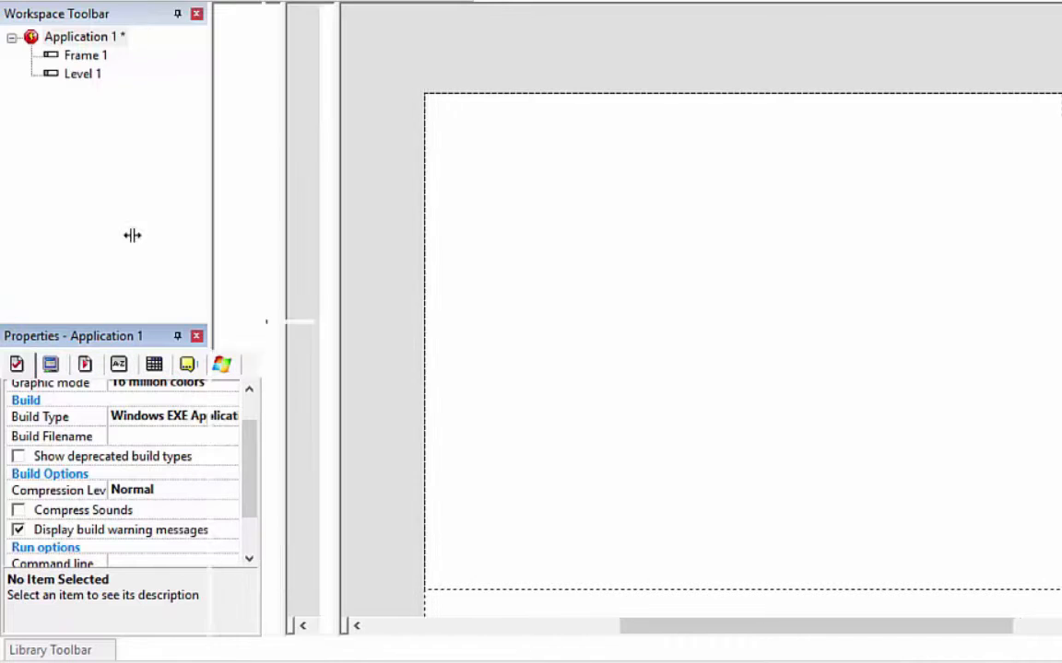
scroll(180, 533, up, 2)
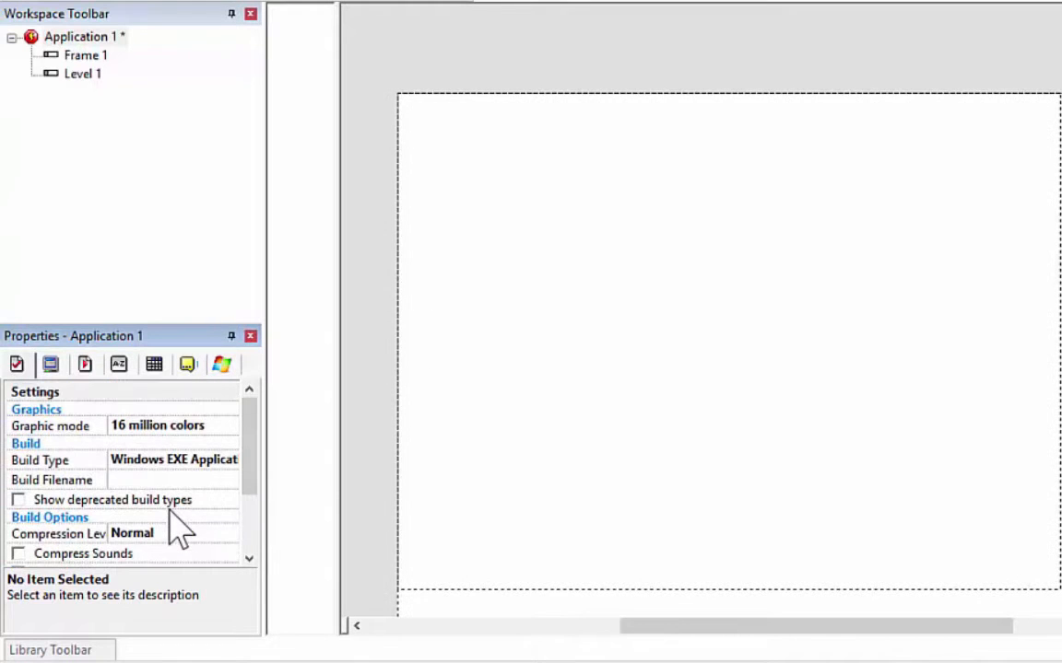
click(51, 364)
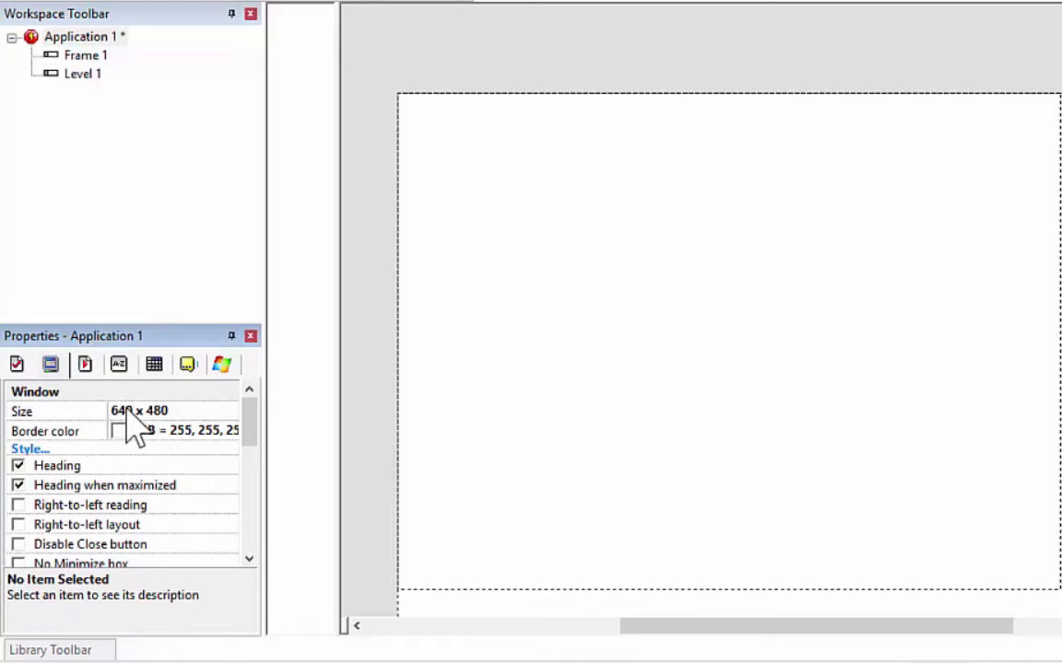
Step: Set Application 1's window size to 800 x 600
scroll(1016, 365, up, 3)
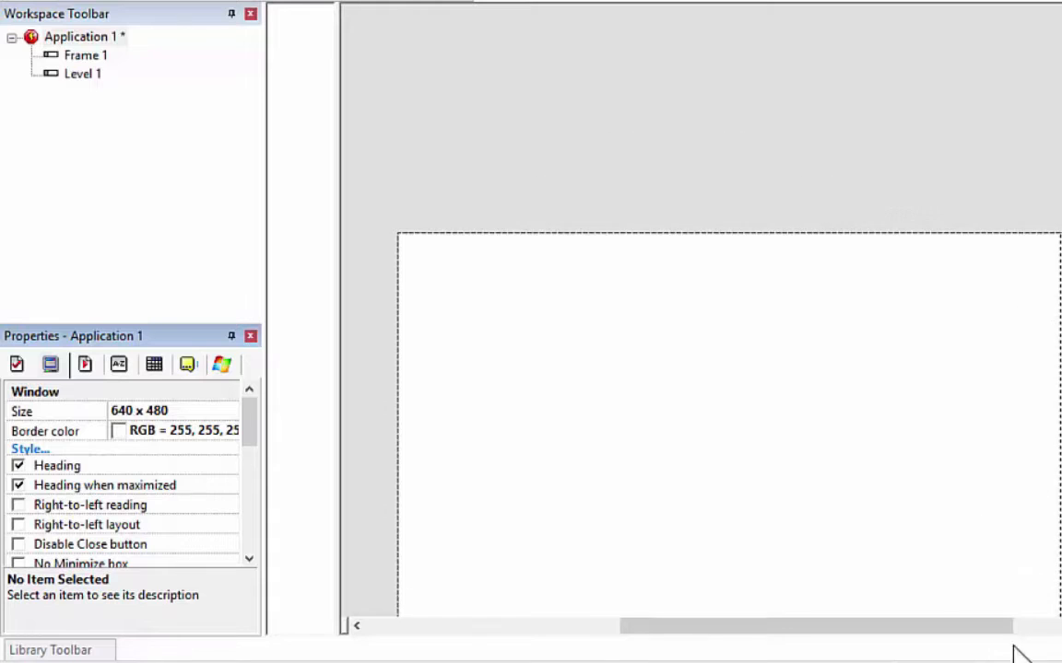
scroll(954, 479, down, 7)
scroll(955, 497, up, 4)
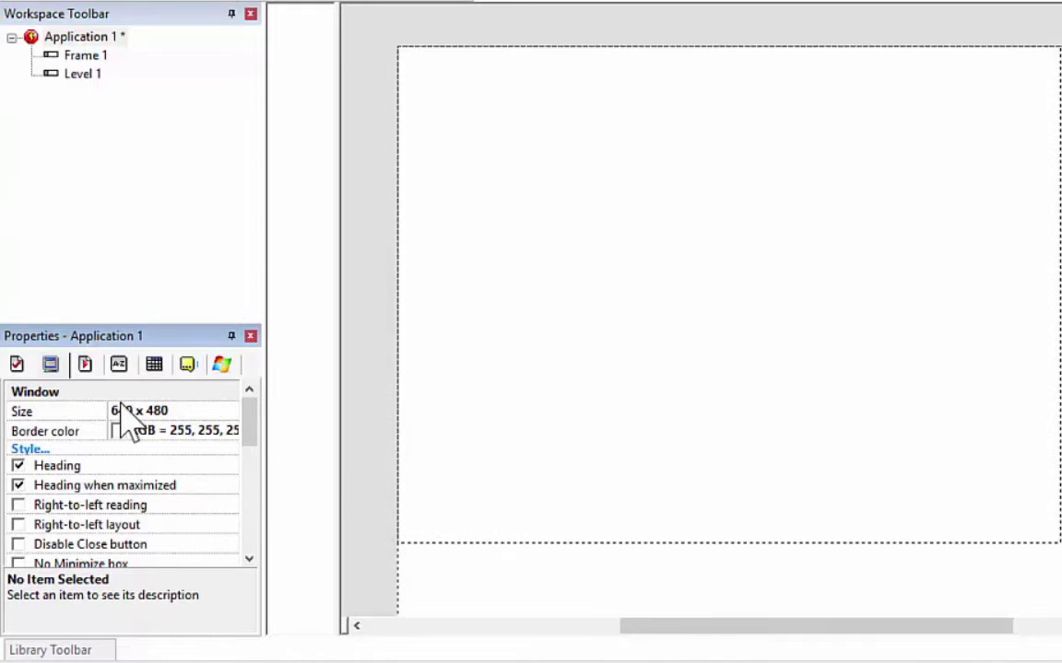
click(129, 411)
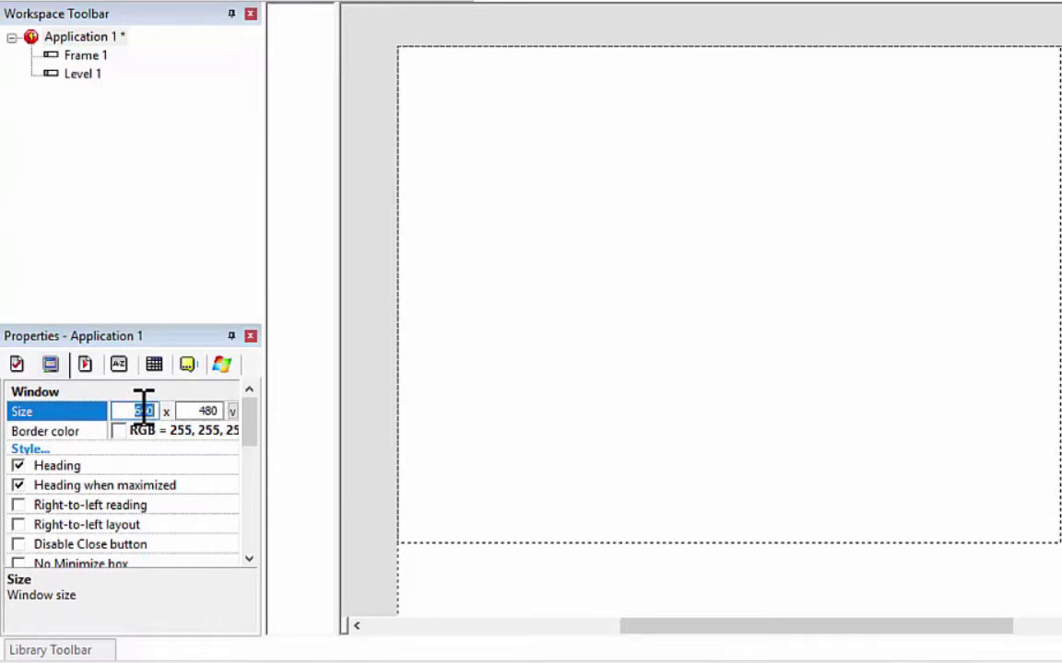
text(800)
key(Tab)
text(60)
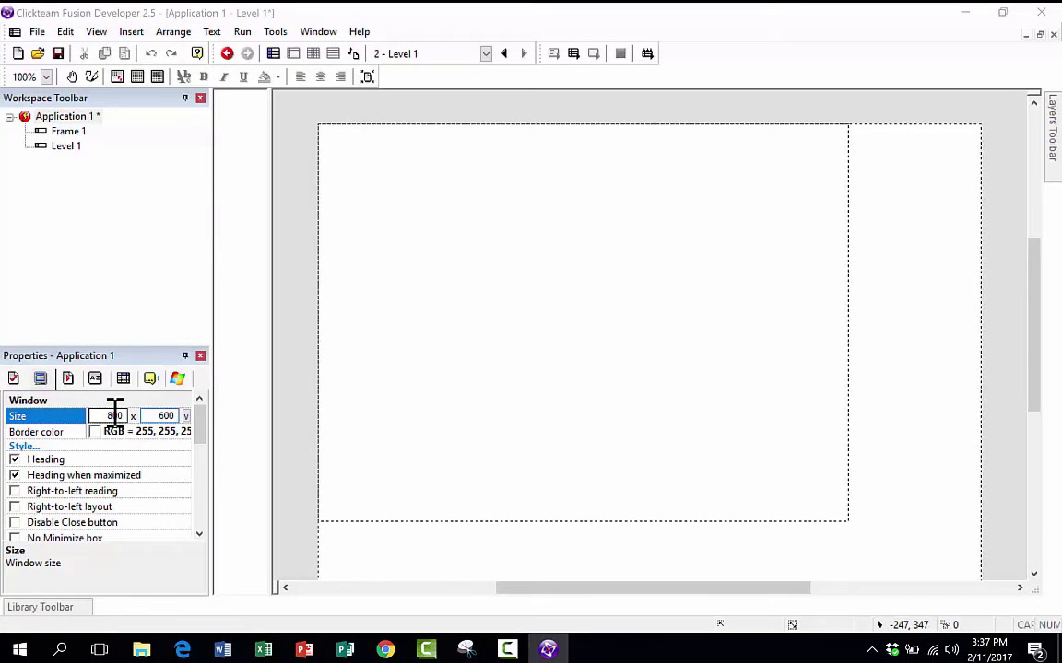
text(0)
key(Return)
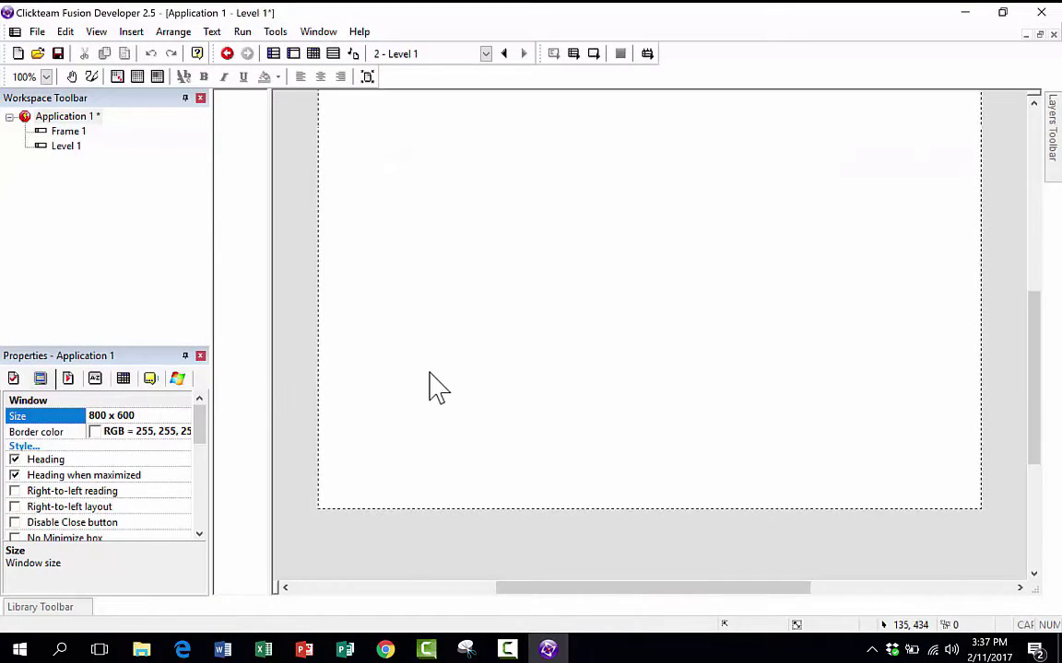
Step: Examine the Level 1 frame from its upper to its lower edge against the application window outline
scroll(437, 387, up, 3)
scroll(438, 387, down, 2)
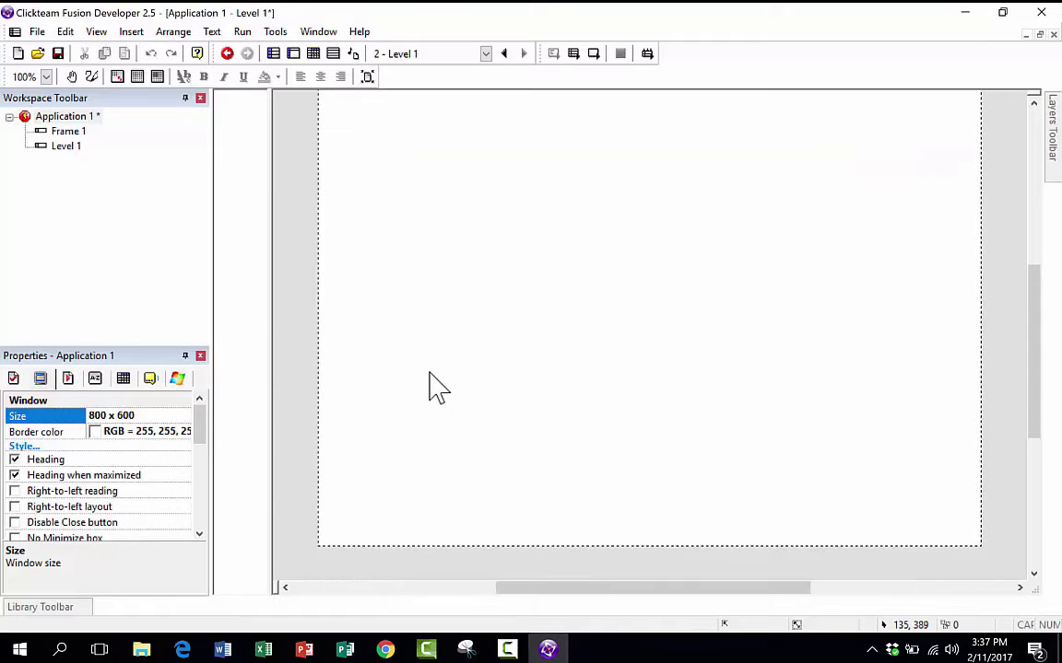
scroll(441, 360, up, 2)
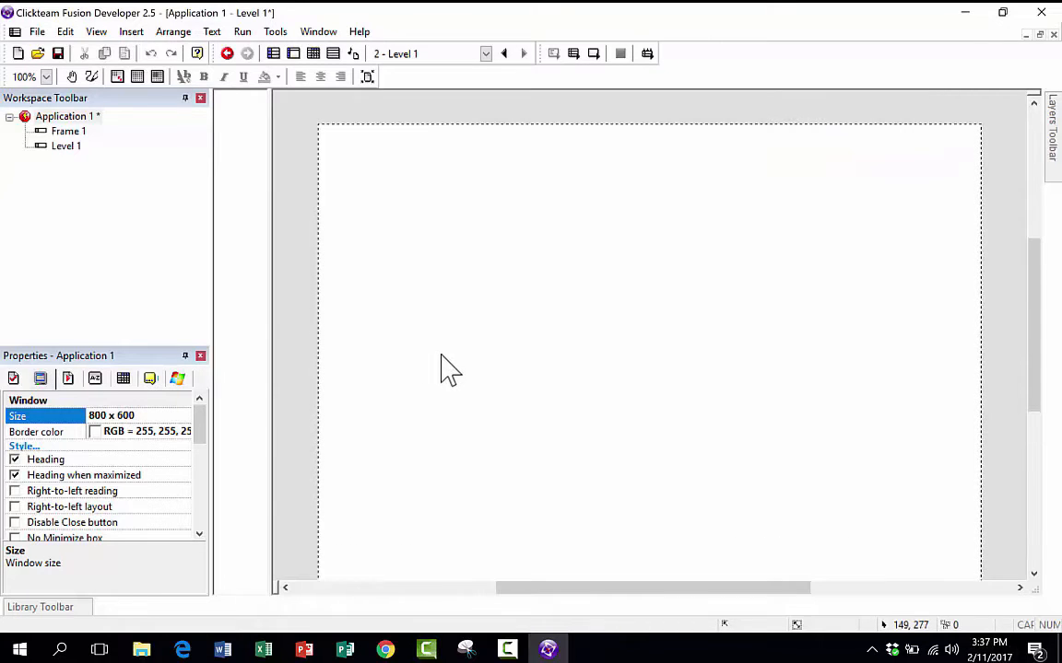
scroll(443, 369, down, 1)
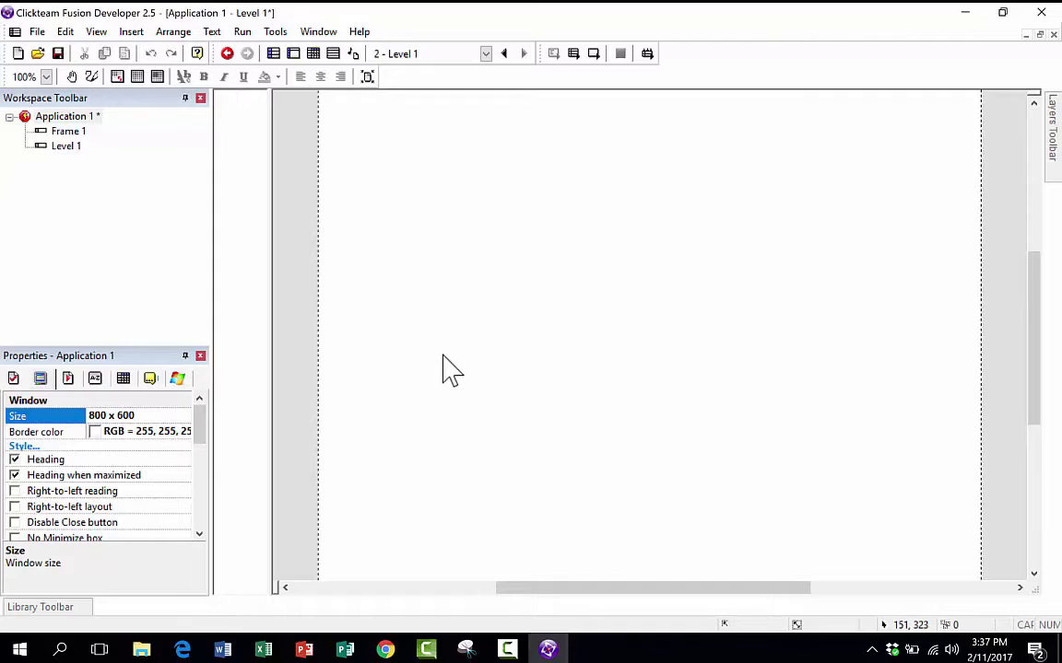
scroll(442, 368, down, 1)
scroll(440, 359, up, 4)
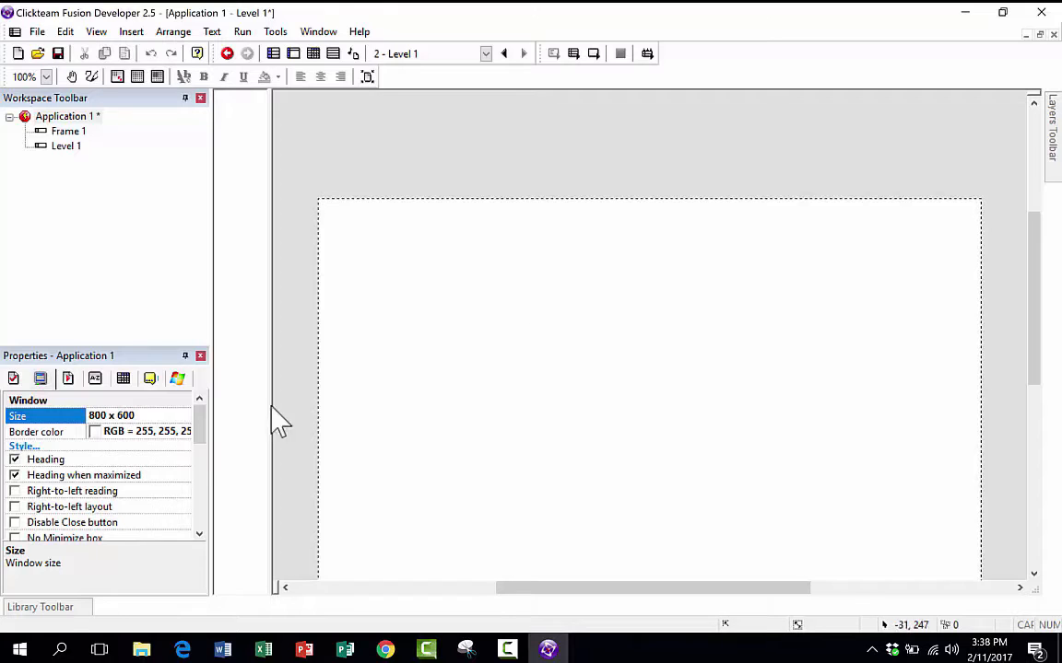
scroll(433, 447, down, 3)
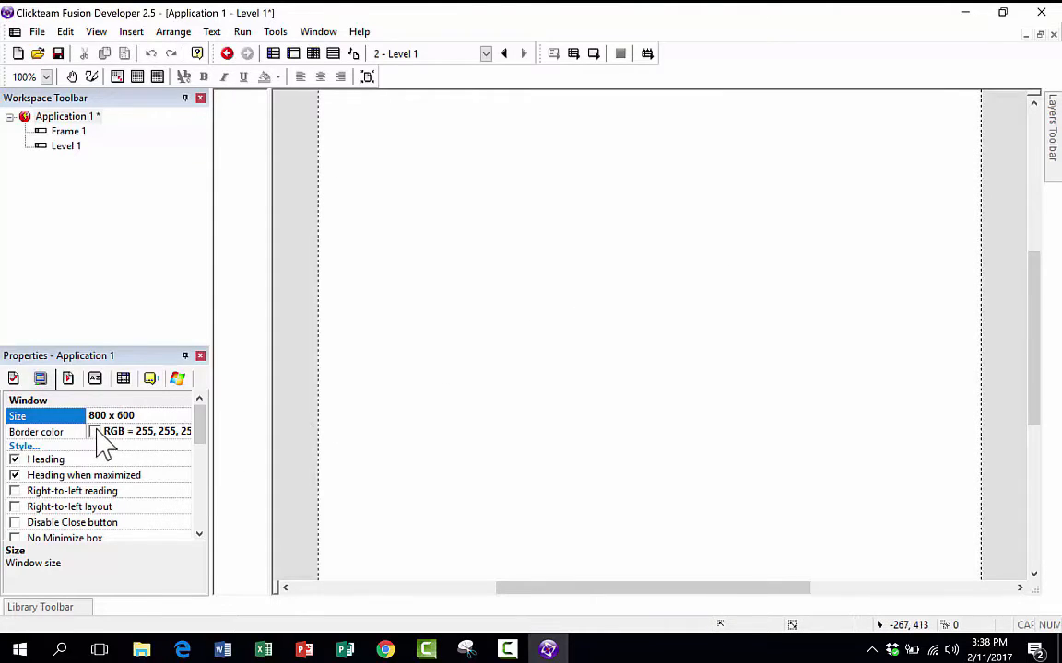
Step: Open the color choices for Application 1's window border
click(52, 402)
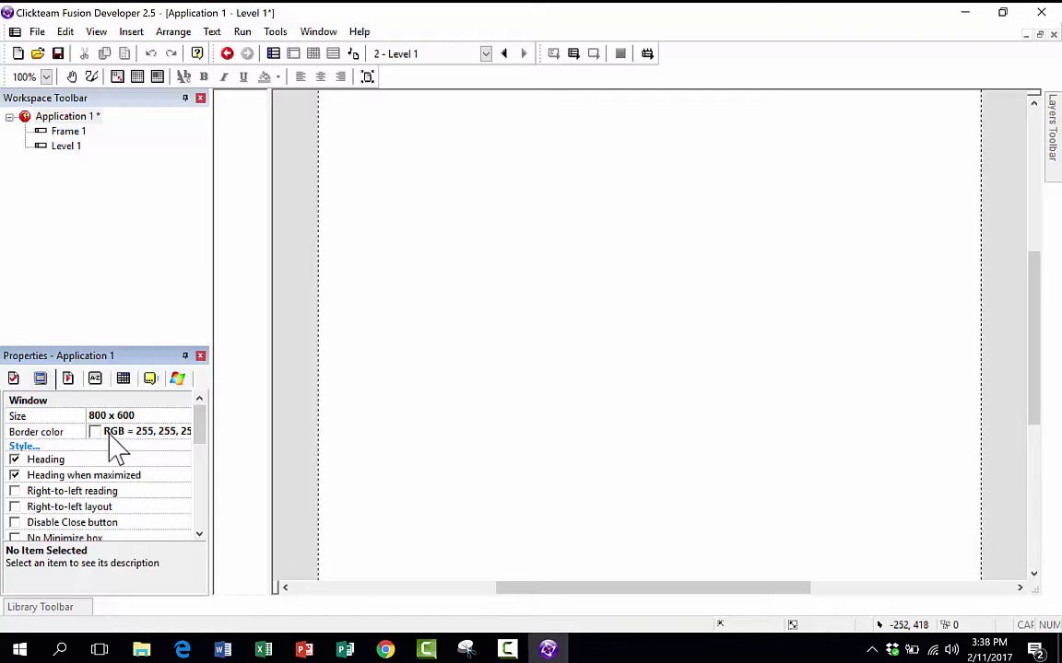
click(97, 433)
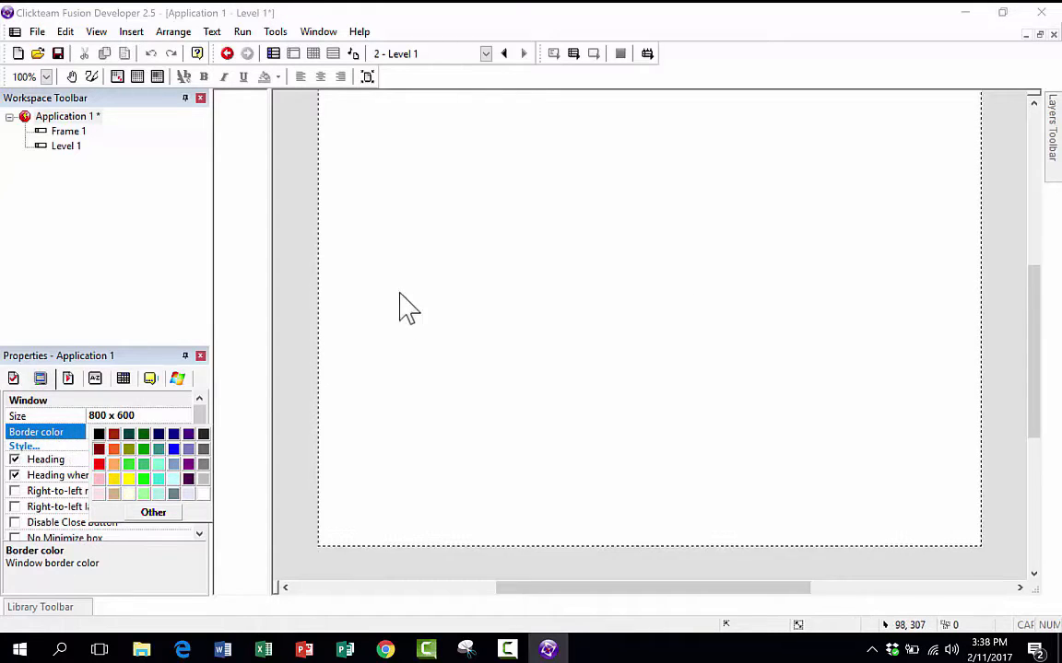
scroll(473, 304, up, 3)
scroll(474, 321, down, 3)
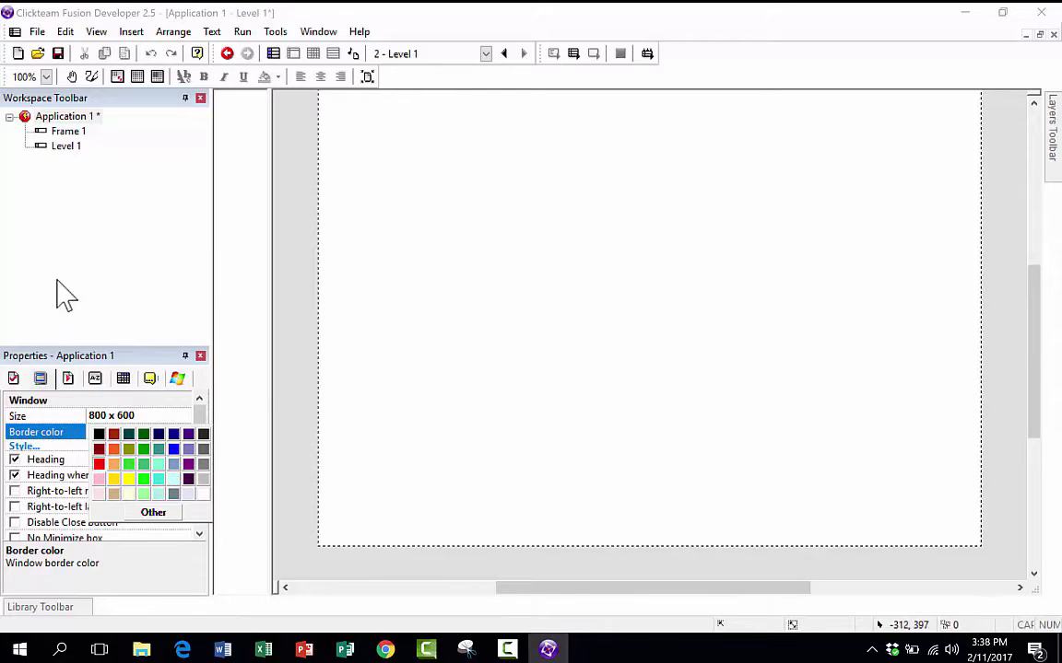
Step: Go back to Application 1's storyboard, reopen the Level 1 frame for editing and display the frame's properties
click(64, 116)
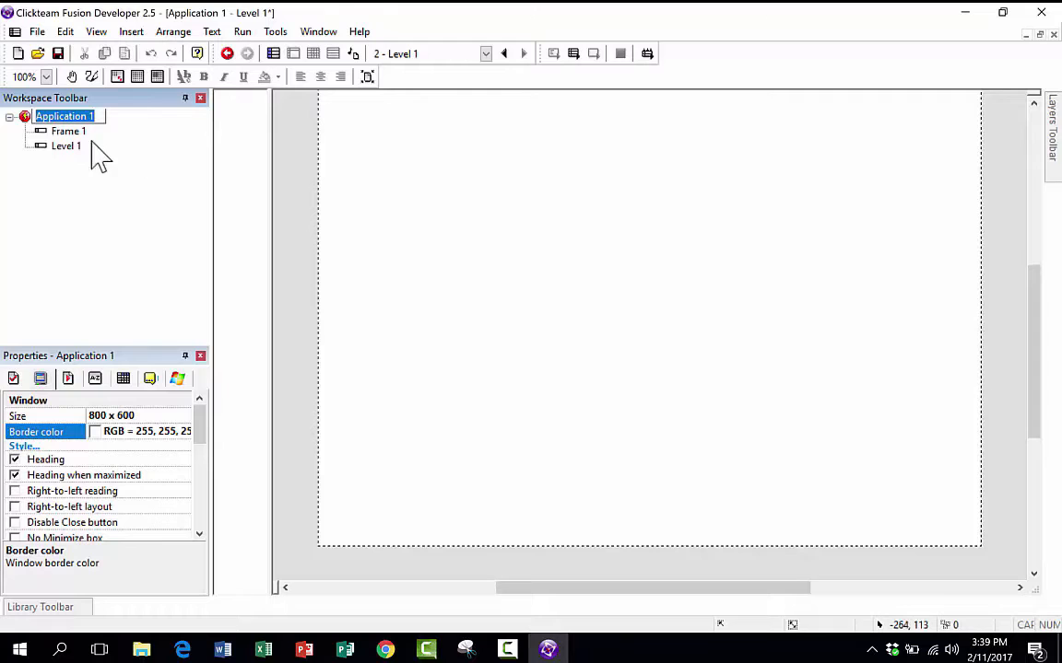
key(Return)
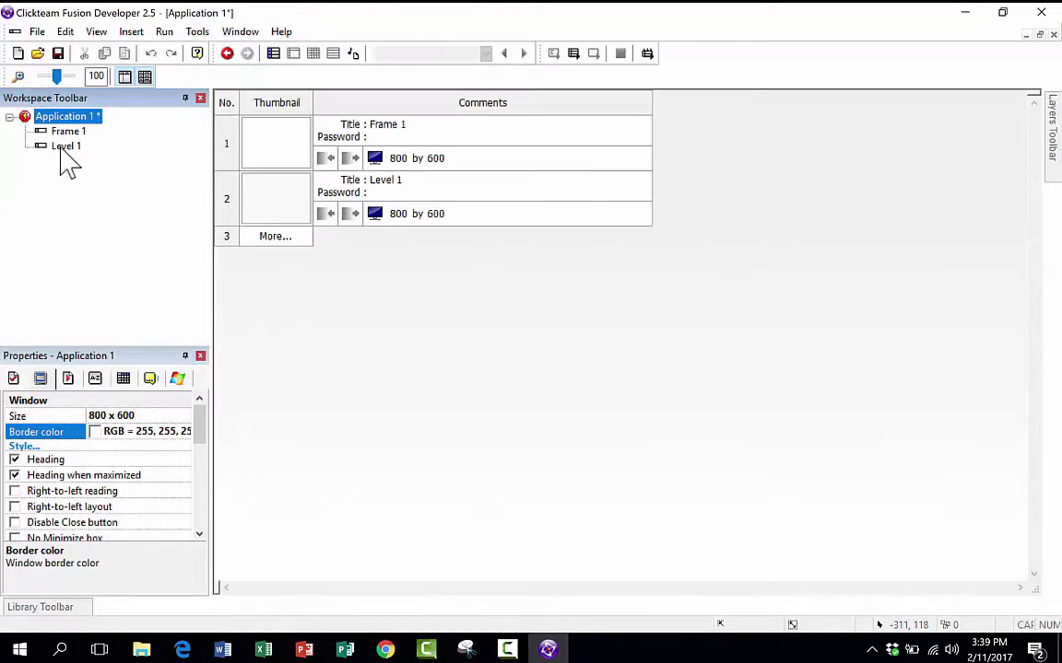
click(65, 148)
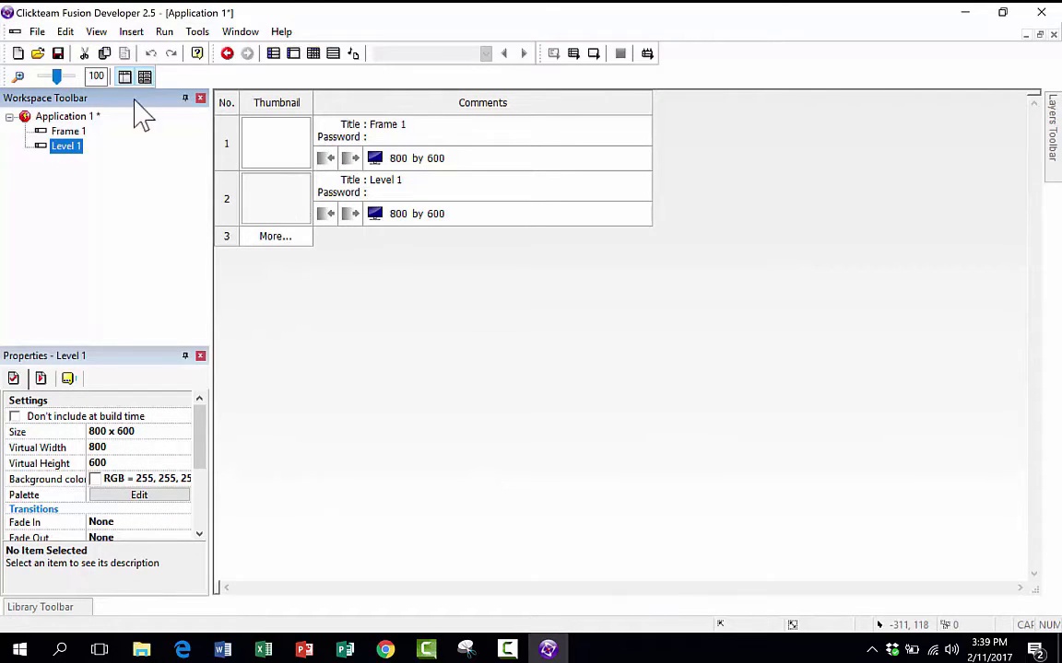
double_click(276, 208)
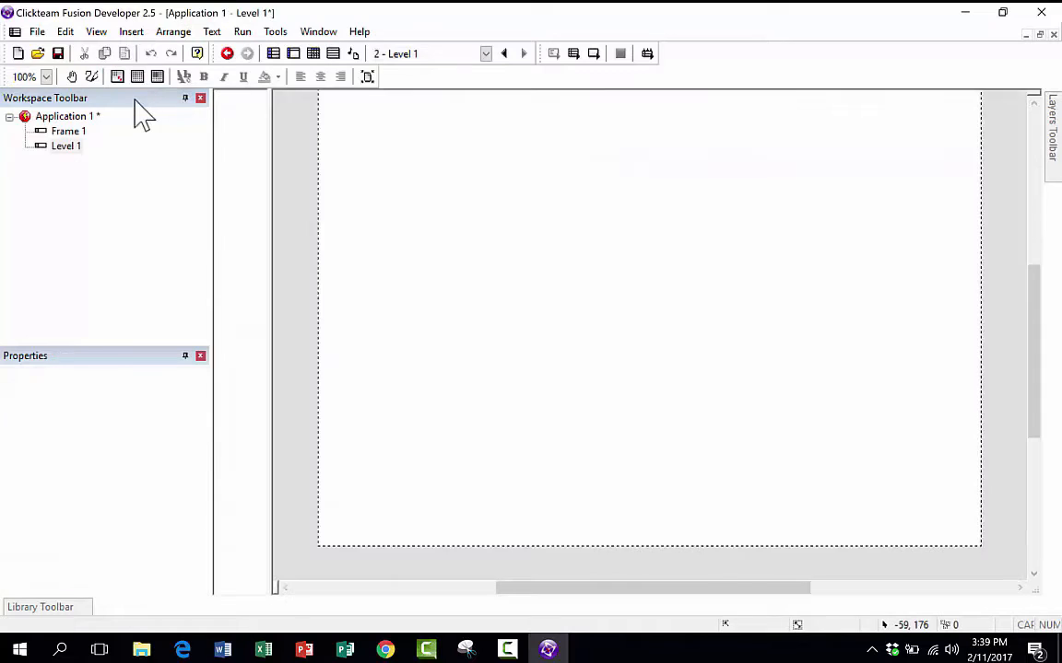
click(66, 148)
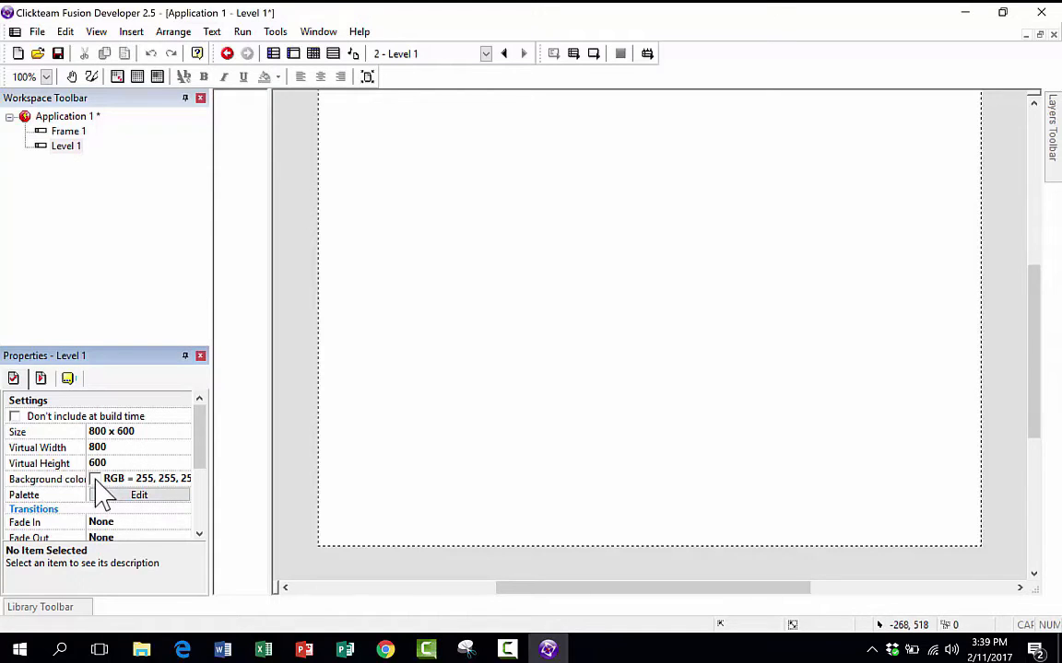
click(95, 479)
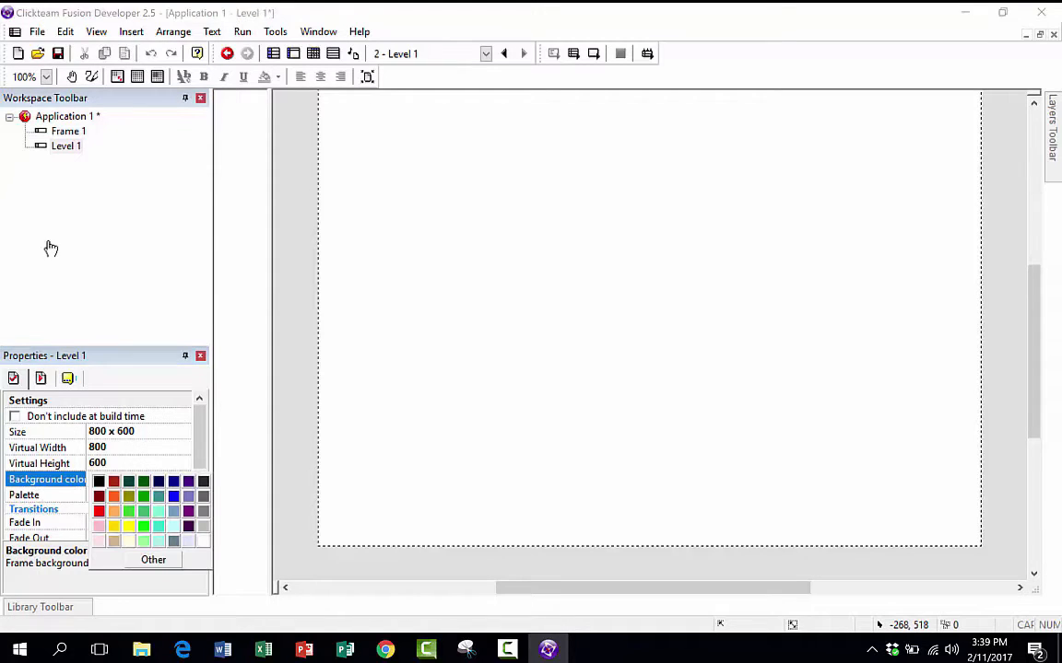
click(154, 561)
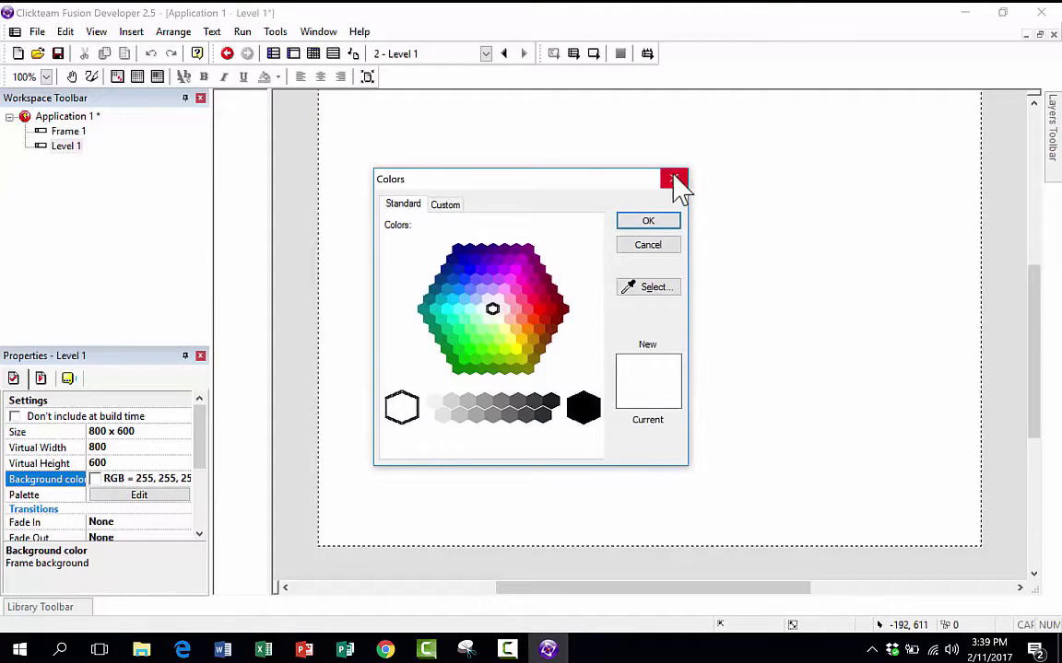
click(673, 178)
Step: Set the Level 1 frame's background color to turquoise, RGB 64, 224, 208, and narrow the object list beside the frame
click(96, 479)
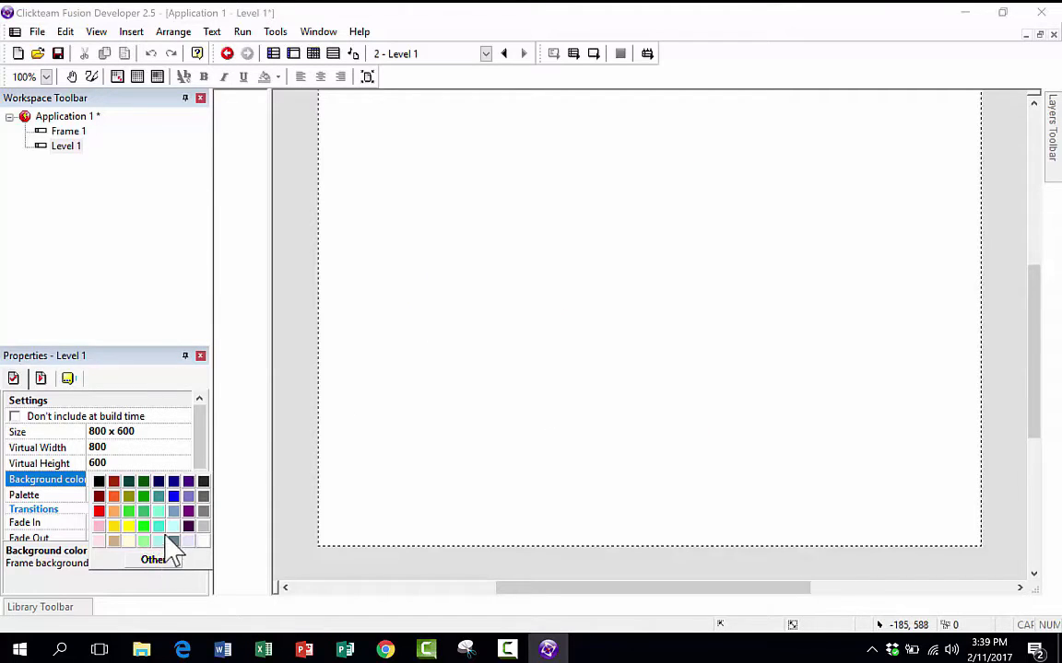
click(158, 526)
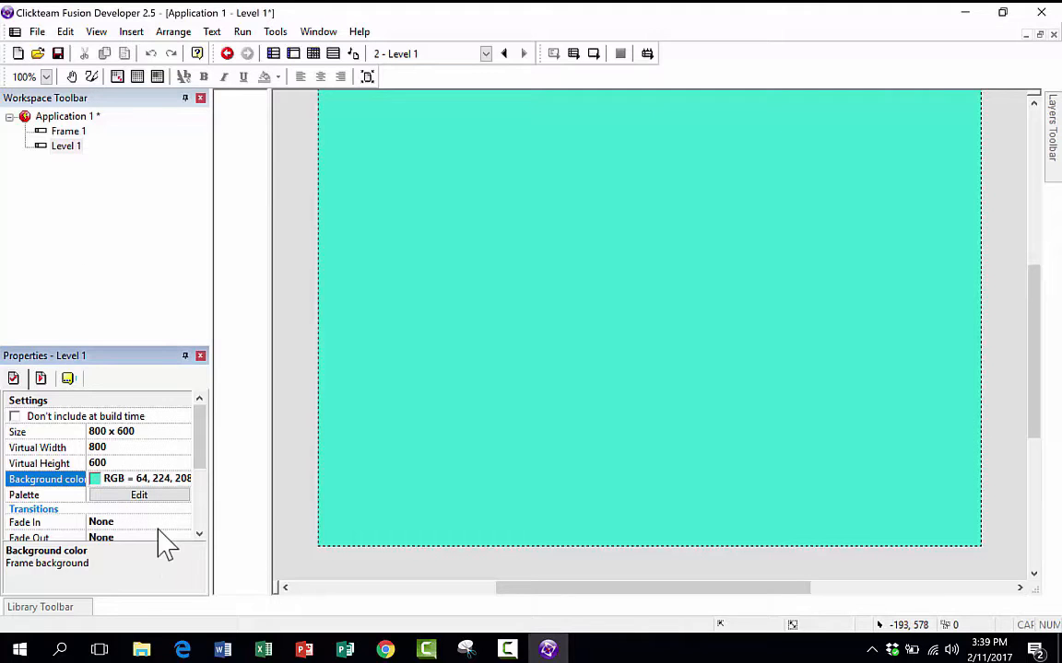
scroll(184, 532, down, 1)
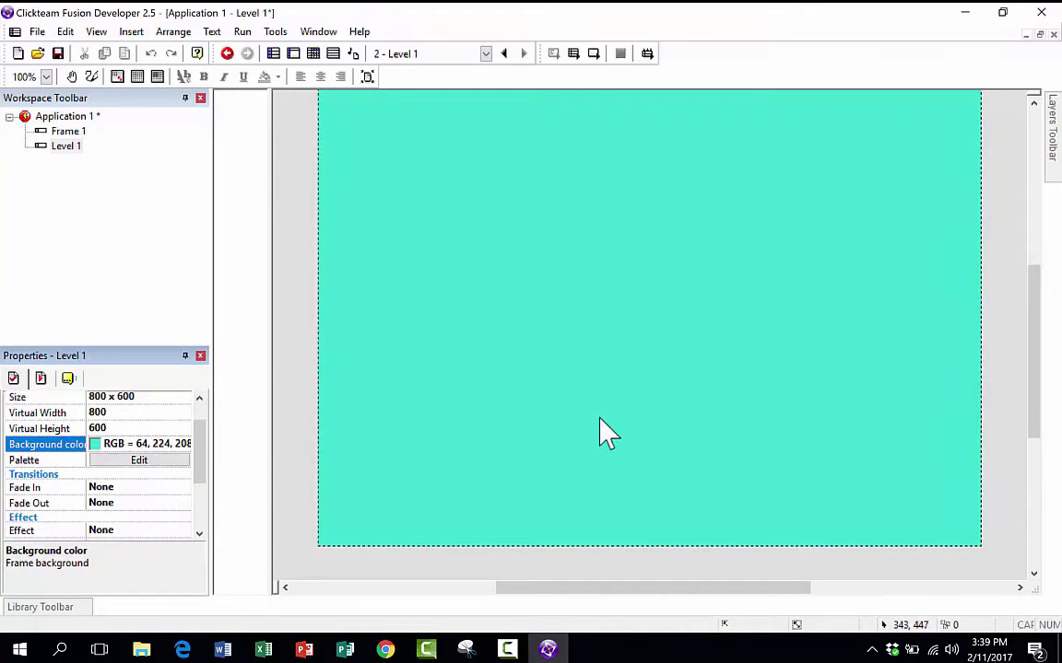
scroll(597, 431, up, 2)
scroll(594, 430, down, 2)
drag(270, 519, 244, 523)
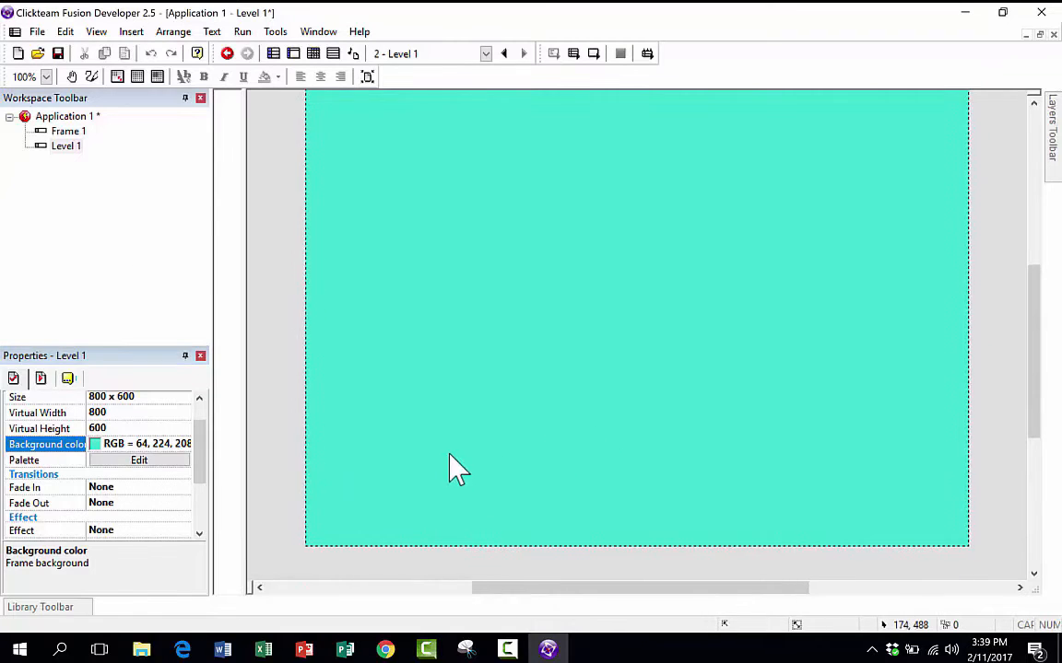
scroll(446, 456, up, 3)
scroll(442, 461, down, 3)
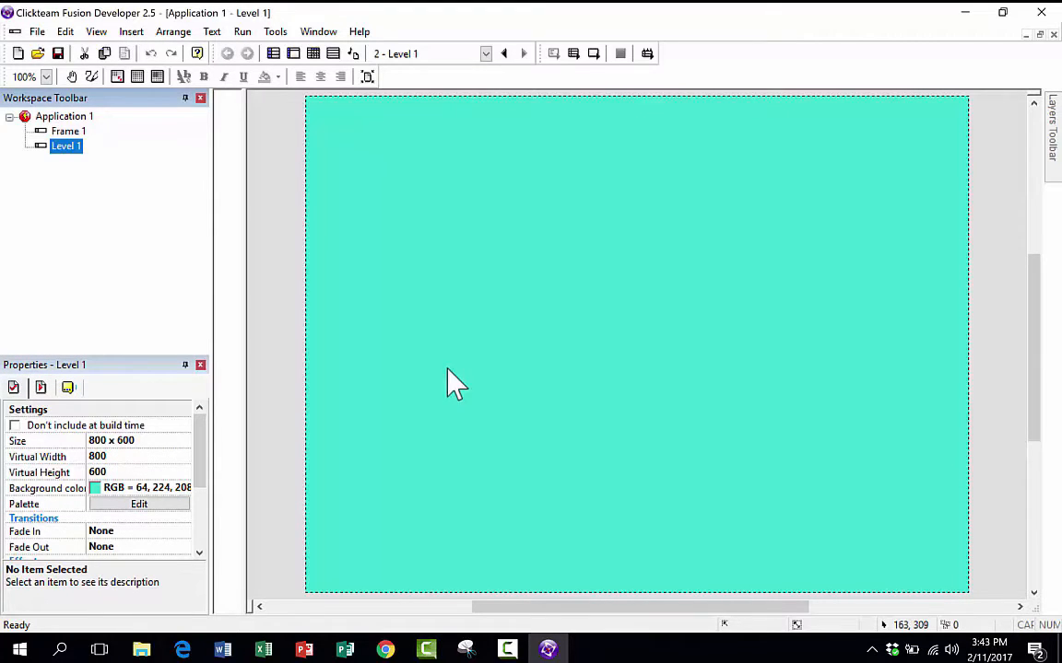
Step: Insert an Active object into the Level 1 frame and move it to about 98, 231 in the frame's left part
scroll(479, 332, down, 1)
scroll(457, 323, up, 2)
scroll(453, 318, down, 1)
click(206, 166)
double_click(407, 315)
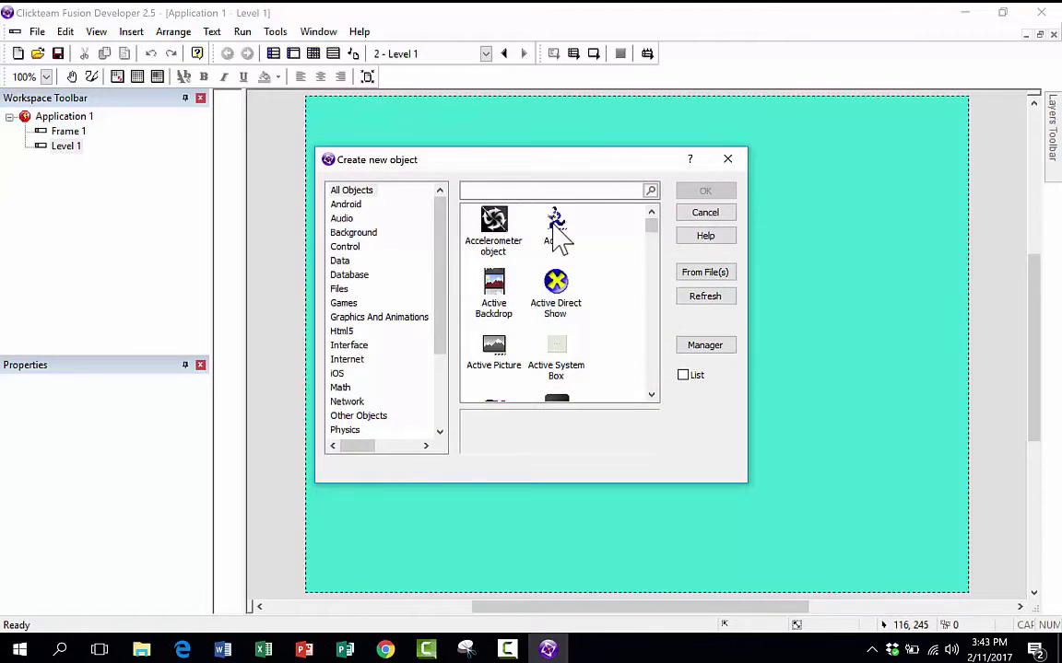
double_click(558, 231)
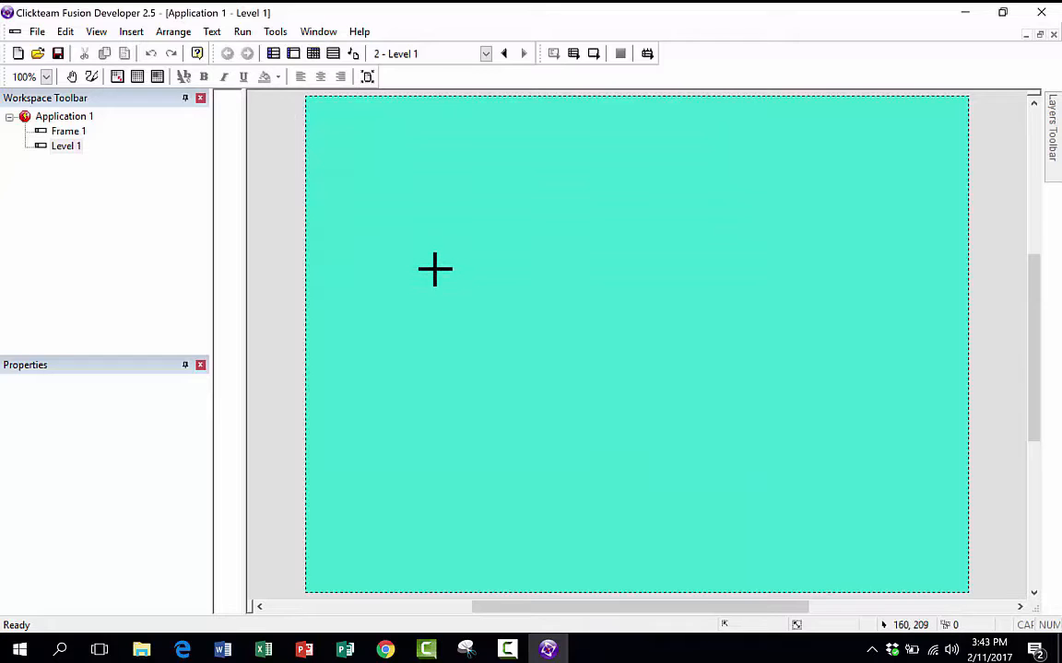
click(441, 293)
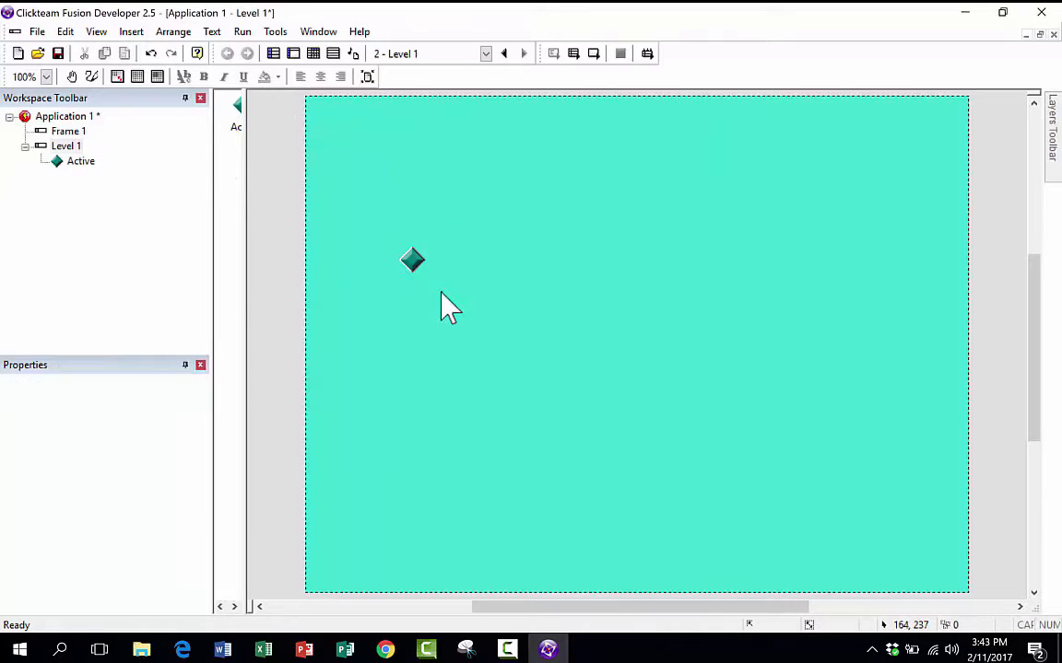
click(416, 263)
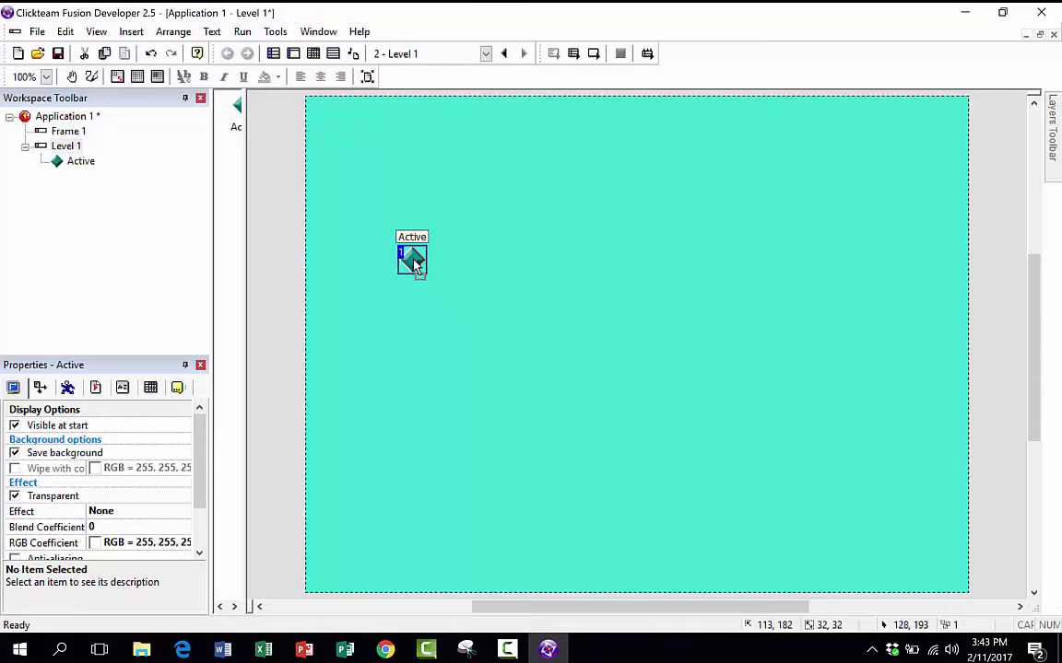
drag(416, 263, 403, 310)
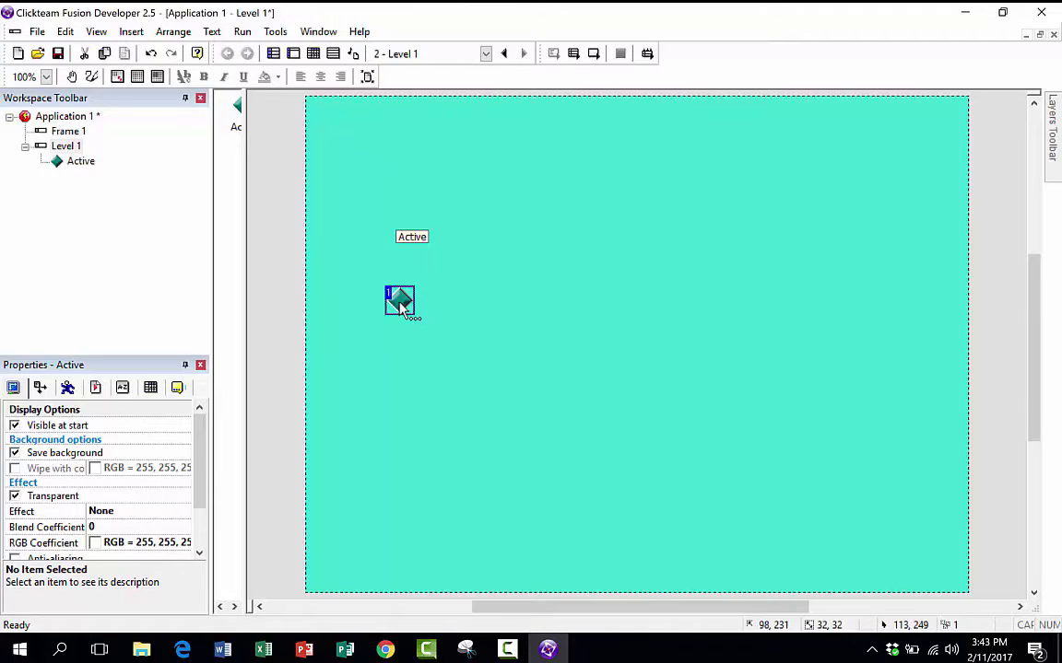
Step: Open the Active object's image editor and examine the left, up and down directions of its Stopped animation
double_click(202, 160)
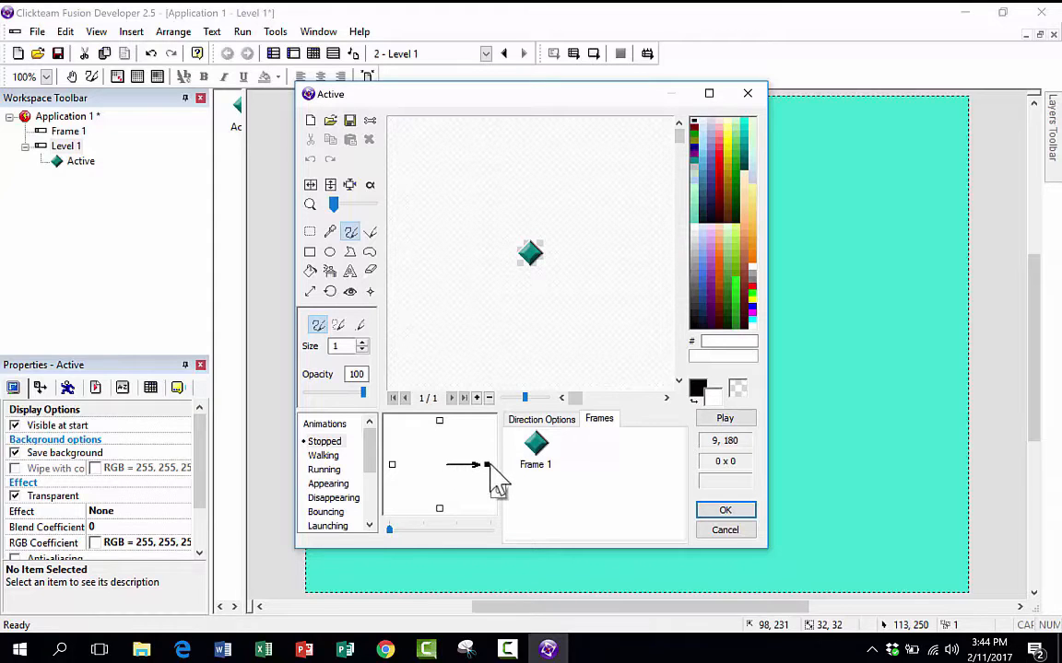
click(392, 464)
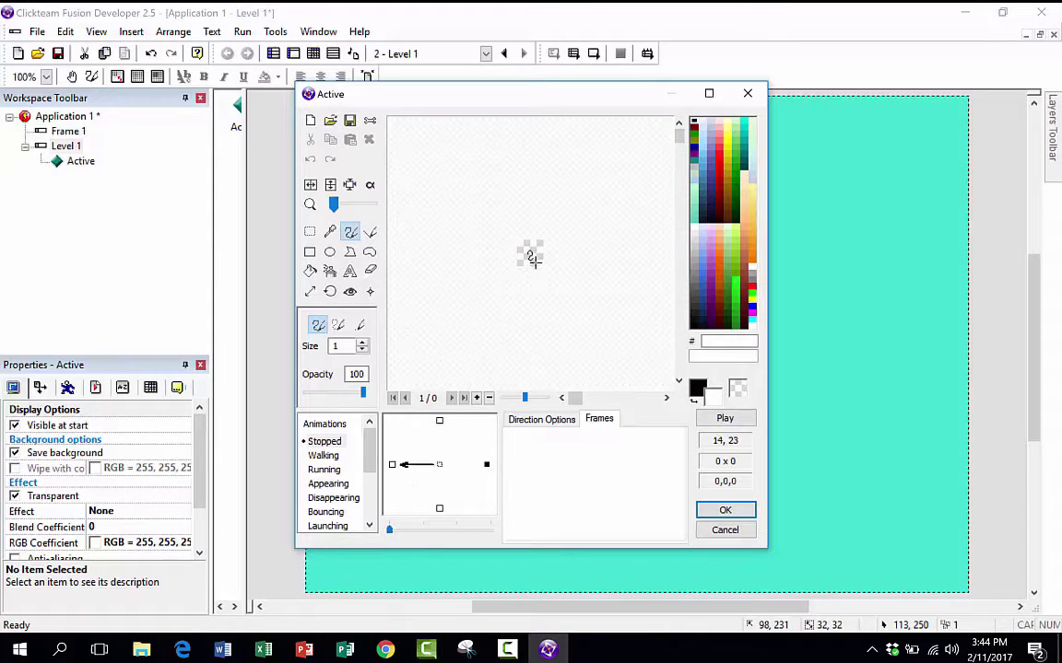
click(439, 422)
click(440, 508)
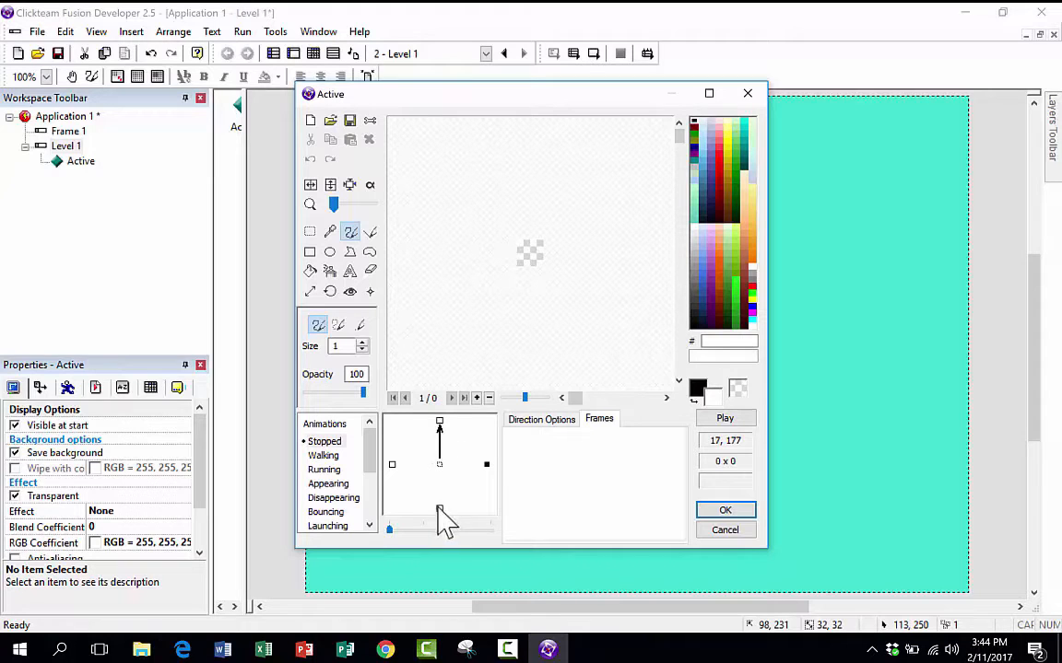
Step: Look through the Active object's animation list, including Walking, Running and Disappearing, and cancel the image editor
click(323, 443)
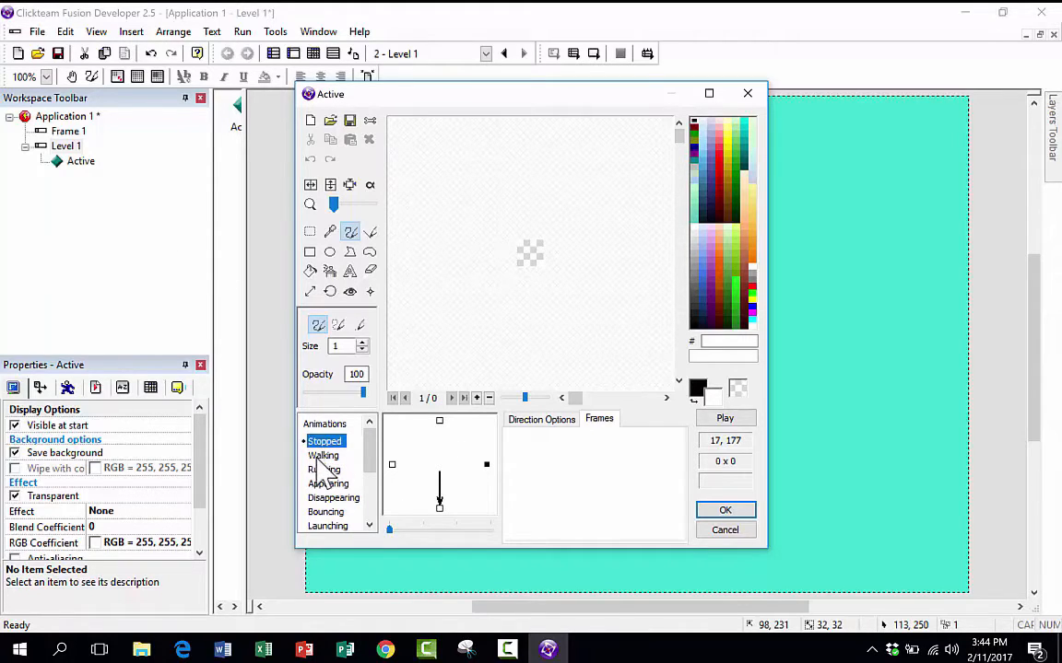
click(323, 455)
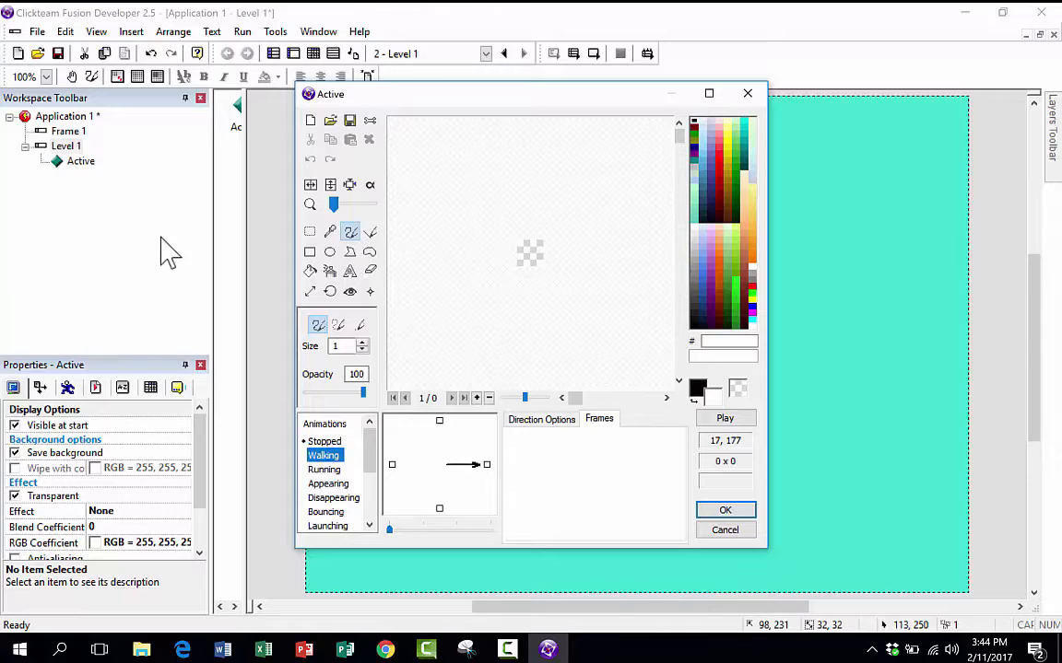
click(323, 470)
click(332, 497)
scroll(358, 529, down, 1)
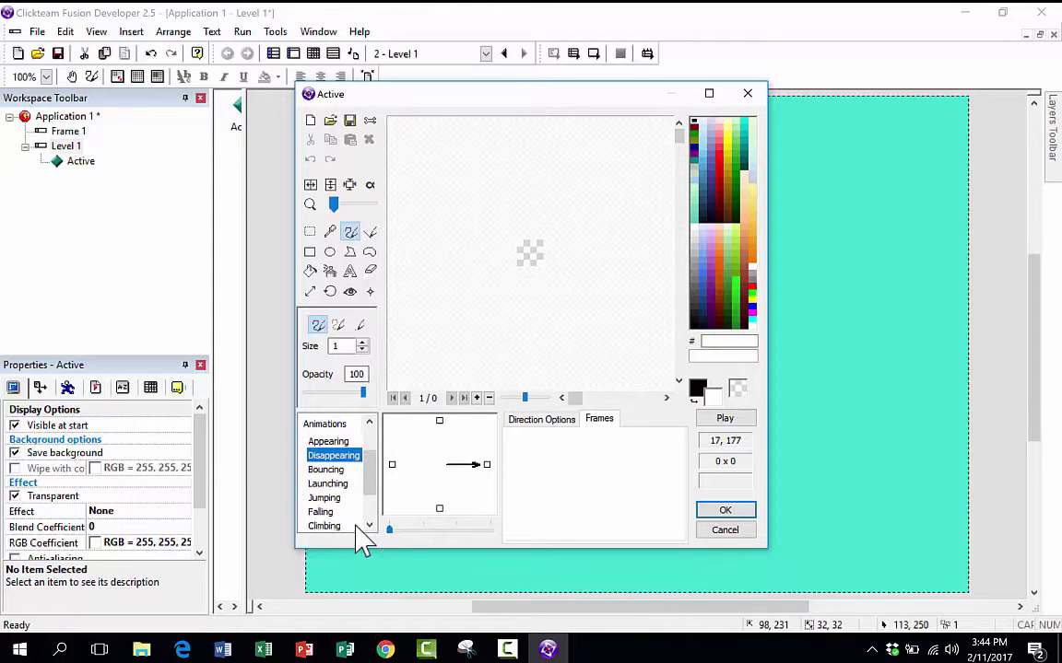
scroll(738, 538, up, 1)
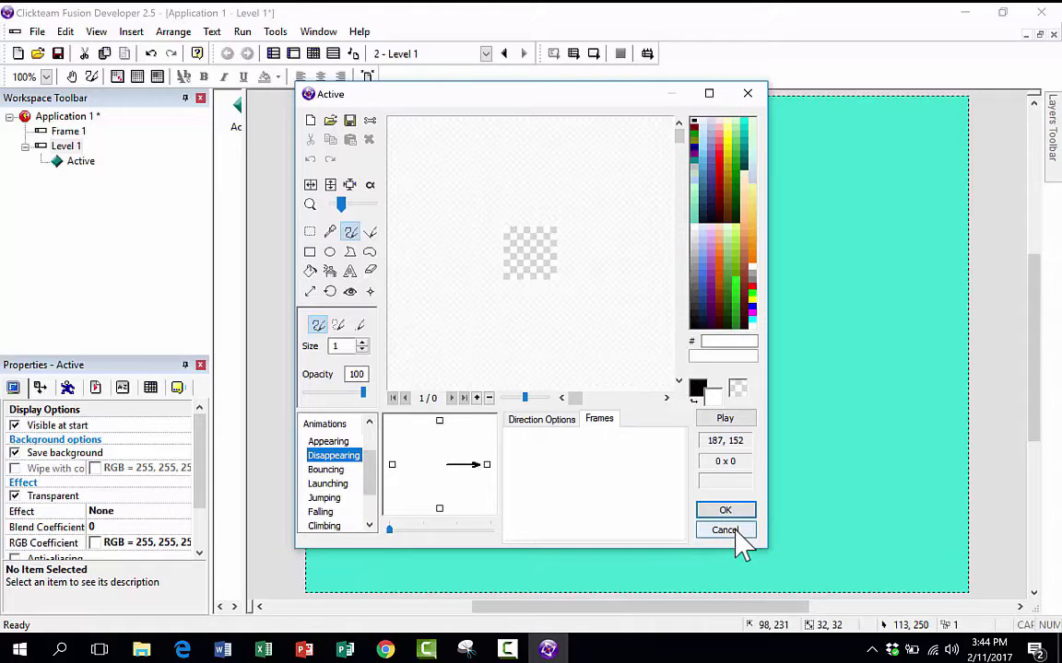
click(735, 531)
Step: Move the Active object outside the Level 1 frame, beyond its left edge, to about -58, 239, and deselect it
scroll(561, 419, down, 6)
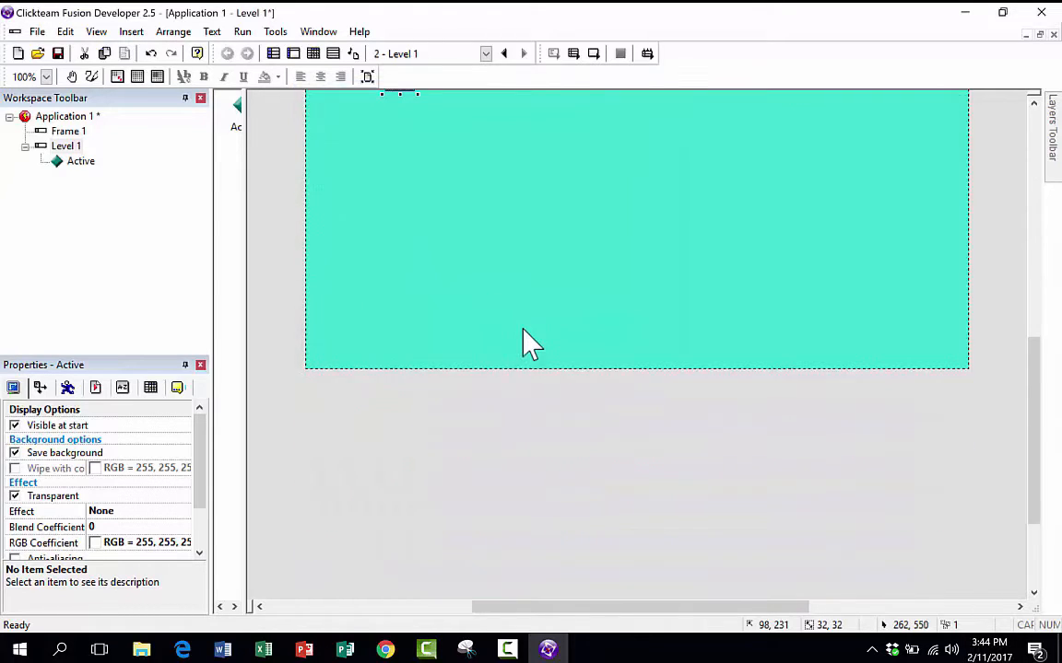
scroll(524, 329, up, 5)
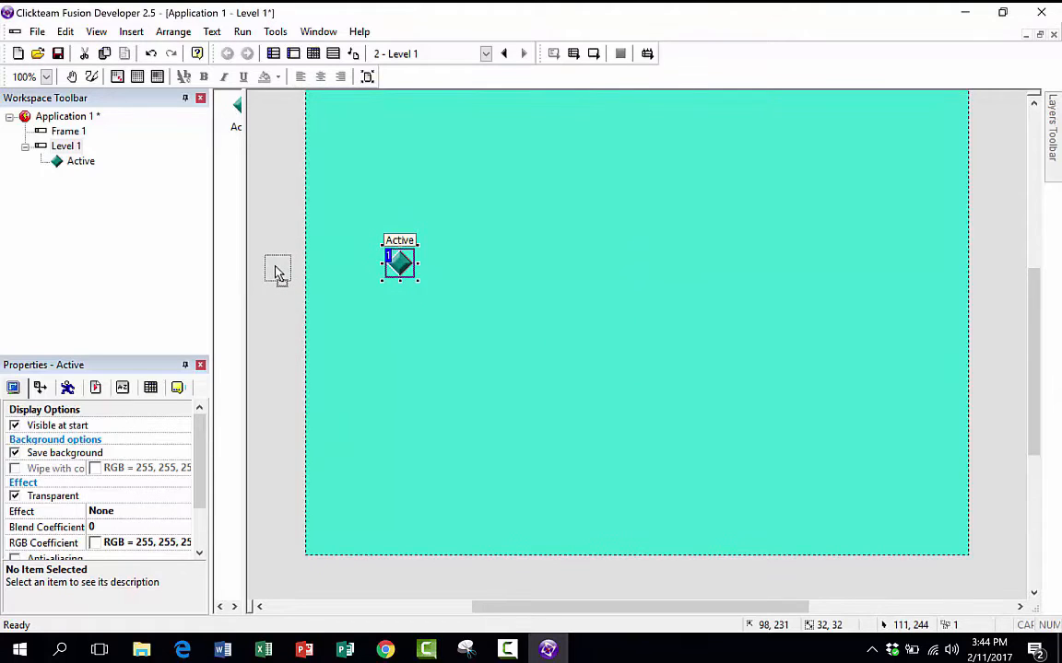
drag(275, 267, 265, 272)
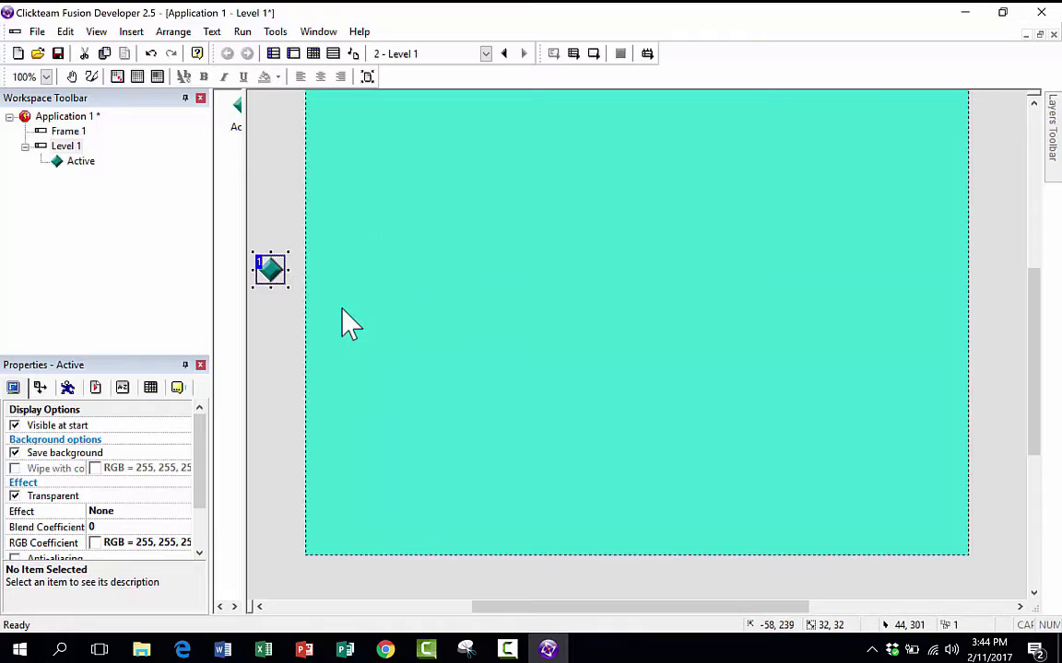
right_click(267, 267)
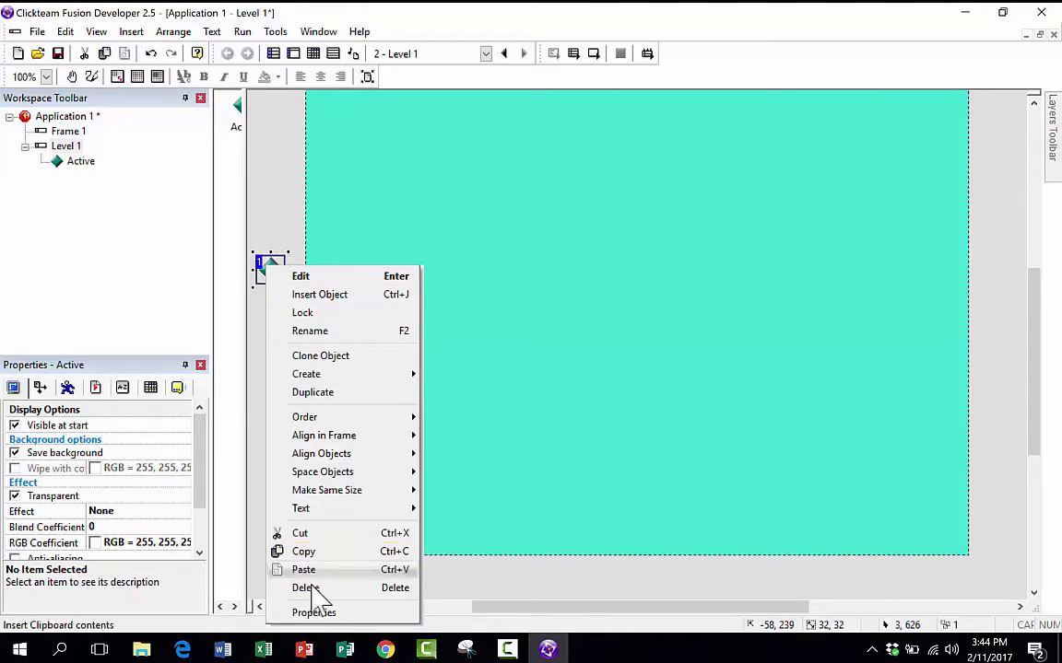
click(269, 210)
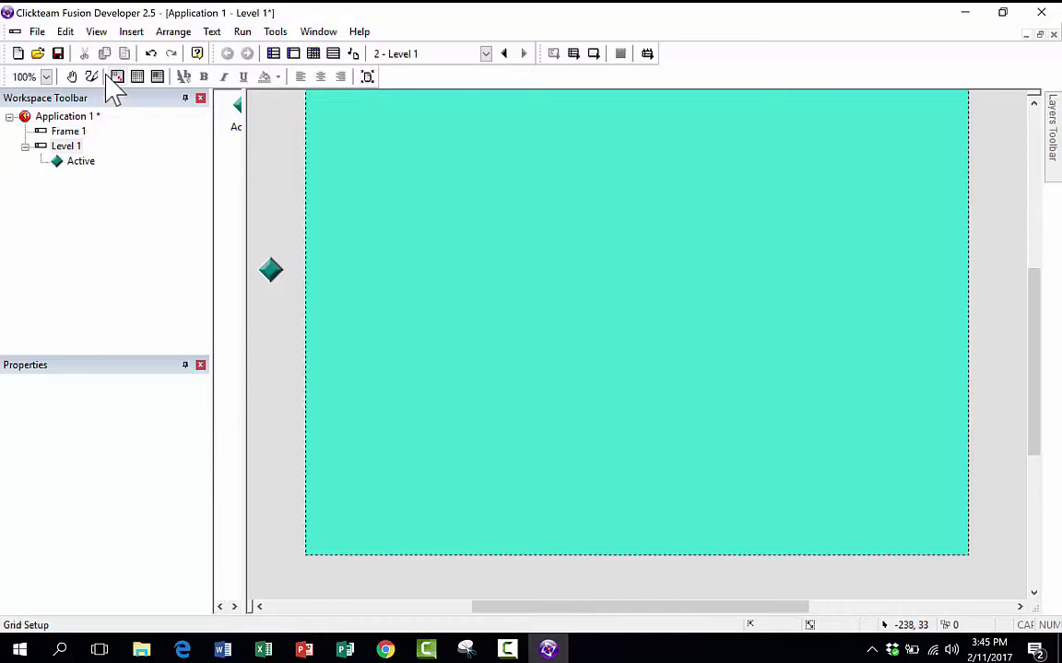
Step: Display the Library window in the workspace
click(96, 31)
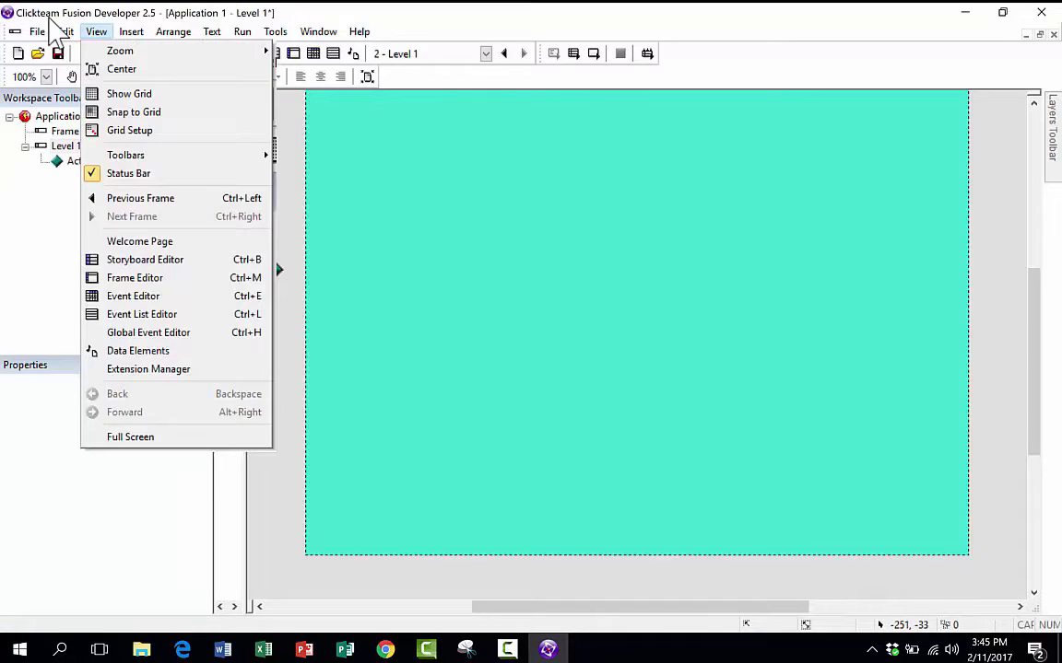
click(49, 19)
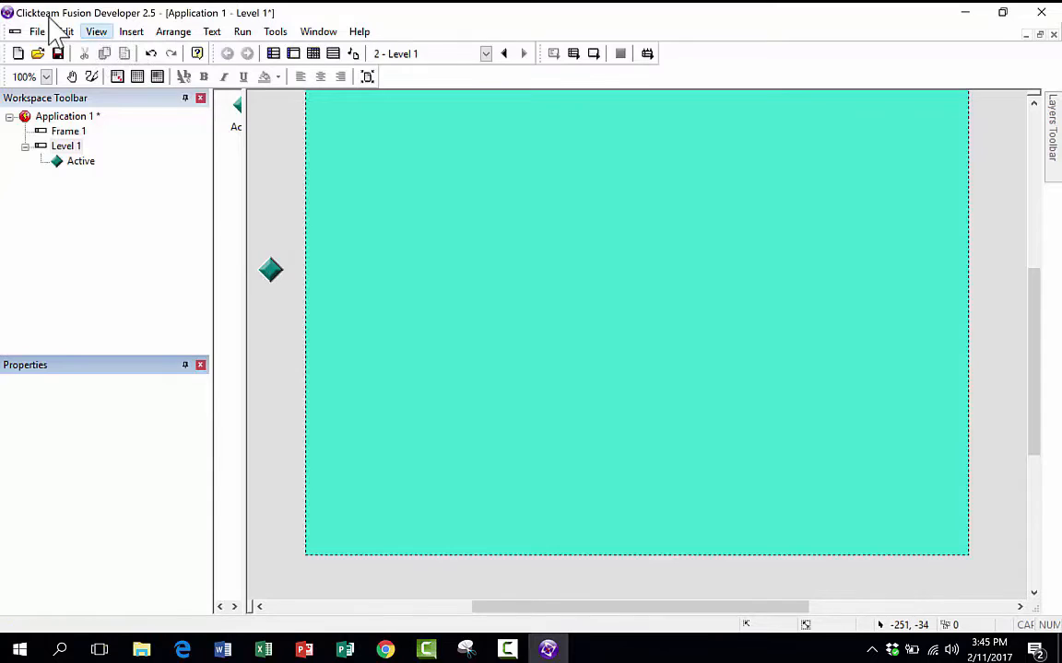
click(97, 32)
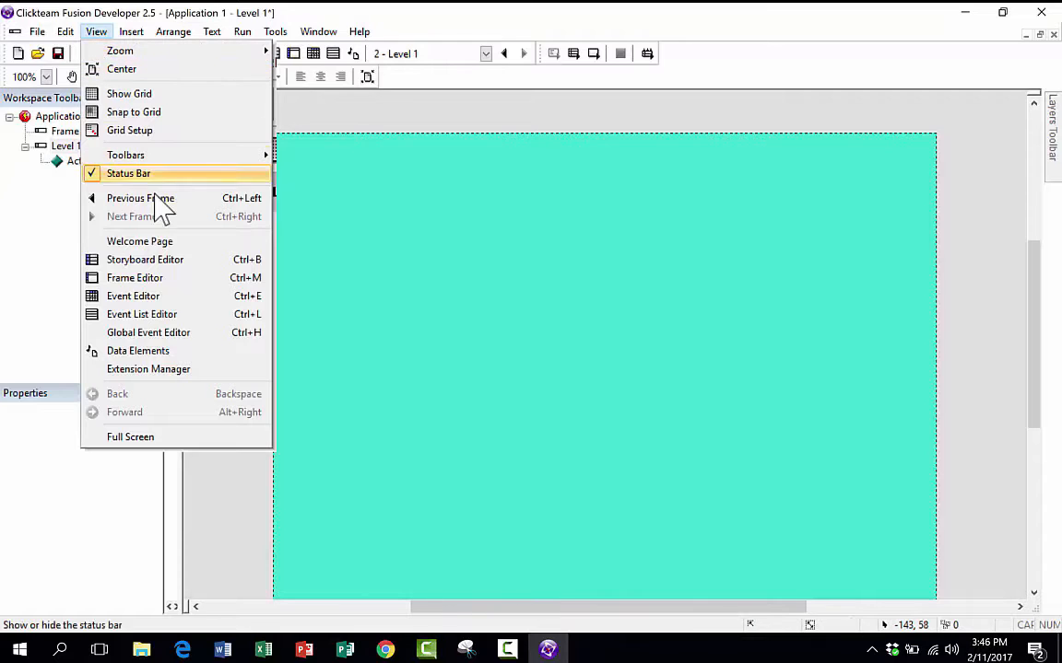
mouse_move(141, 161)
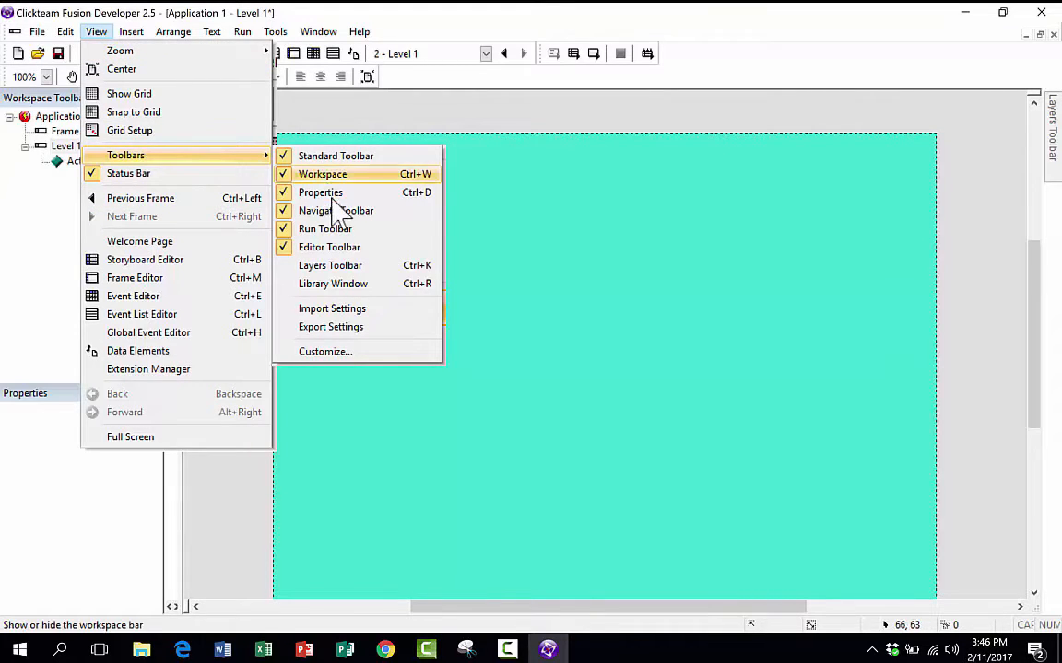
click(327, 287)
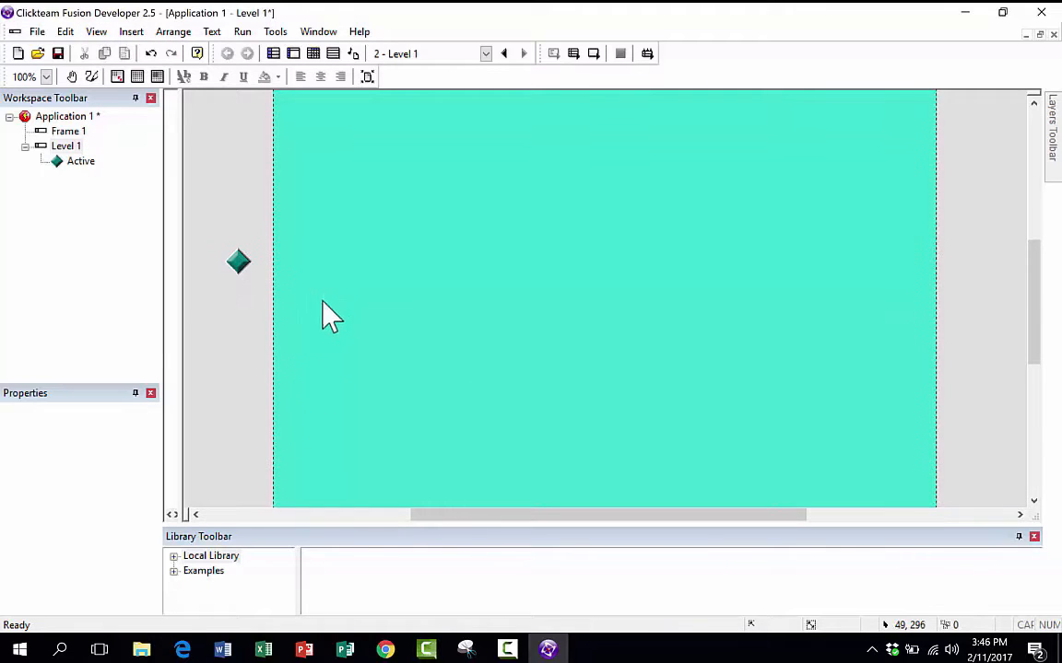
Step: Dock the Library Toolbar across the full window width below the frame editor and make the Properties panel taller
drag(172, 538, 531, 601)
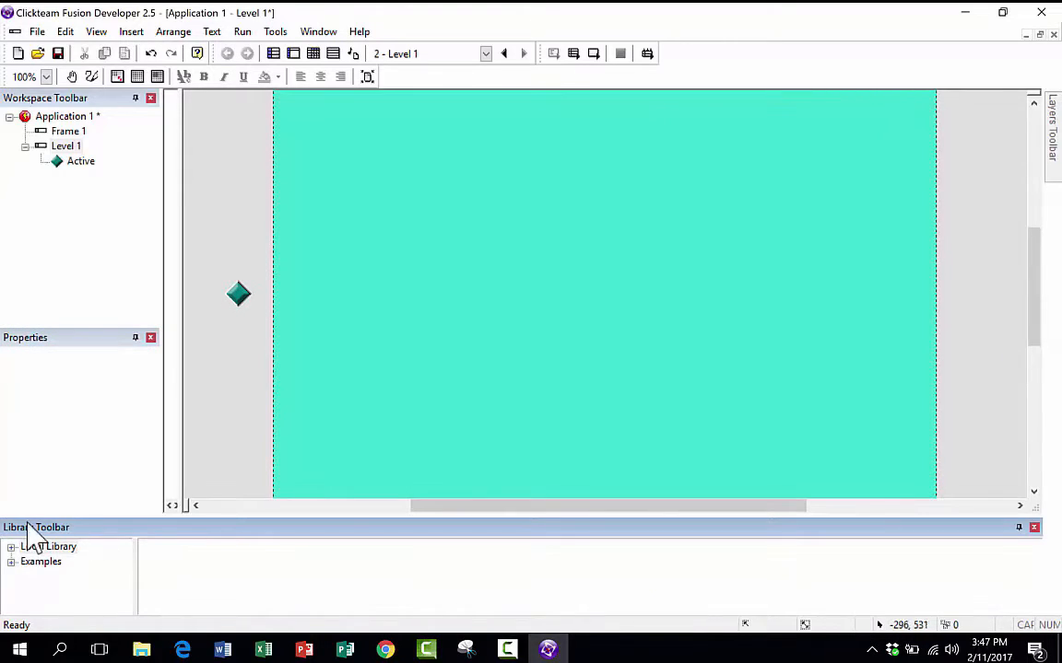
drag(53, 484, 43, 495)
drag(91, 354, 82, 332)
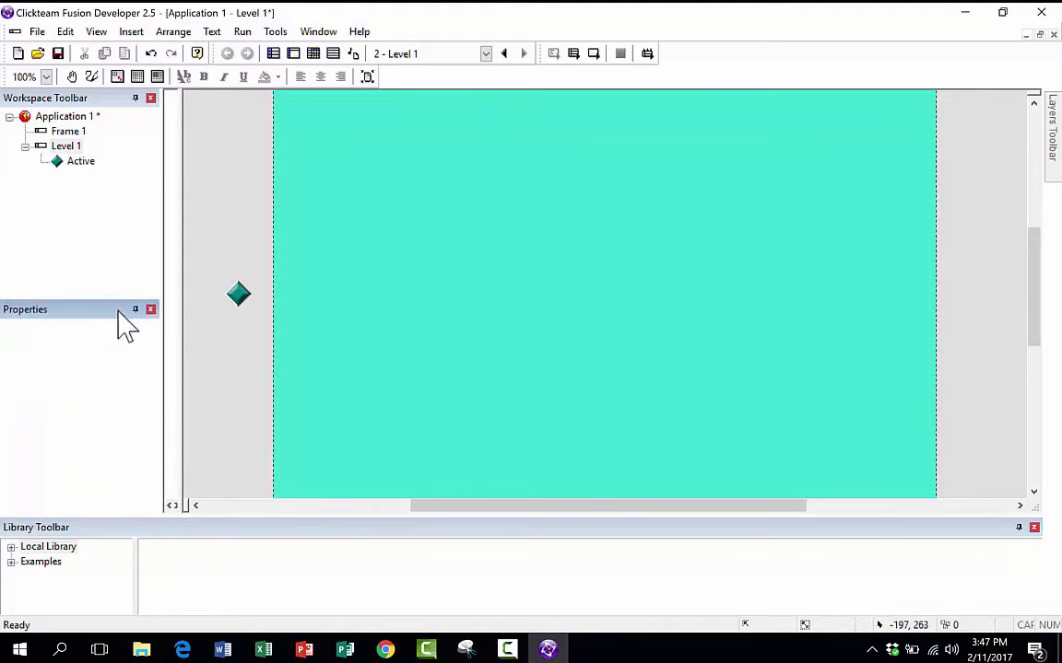
scroll(273, 464, up, 2)
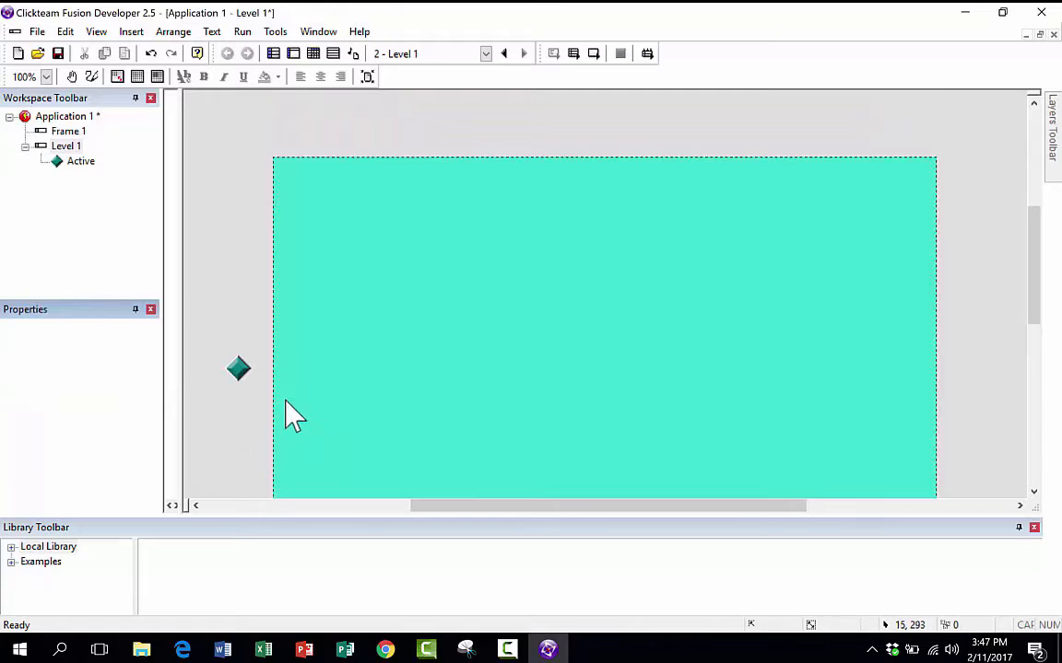
scroll(303, 407, down, 5)
scroll(538, 394, down, 1)
scroll(543, 379, up, 4)
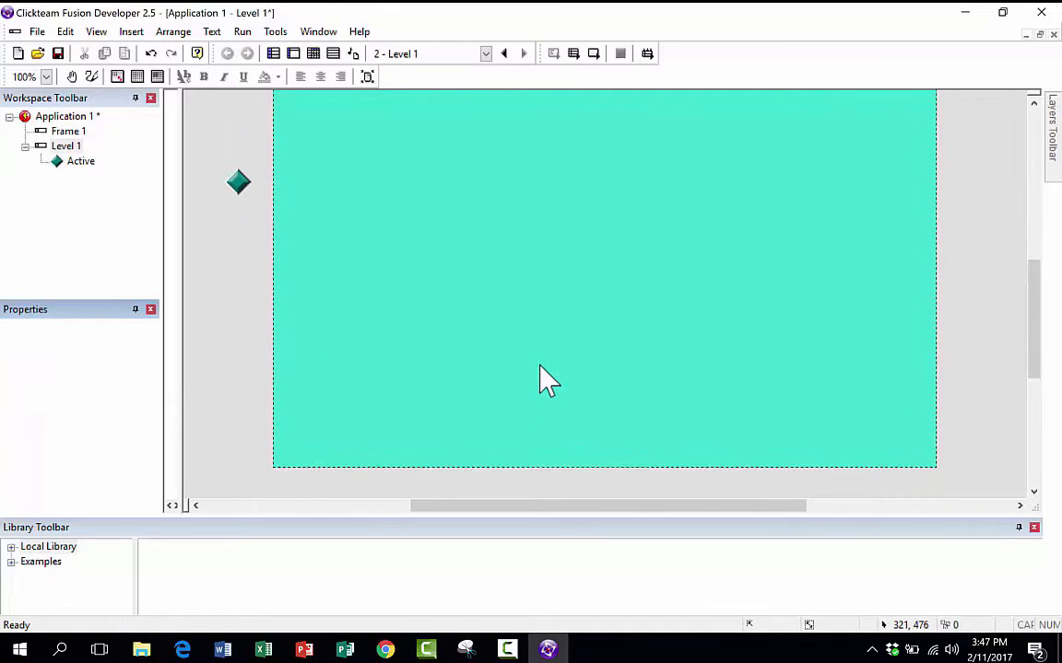
Step: Expand the Local Library and enlarge the Library Toolbar until all its categories fit
click(11, 547)
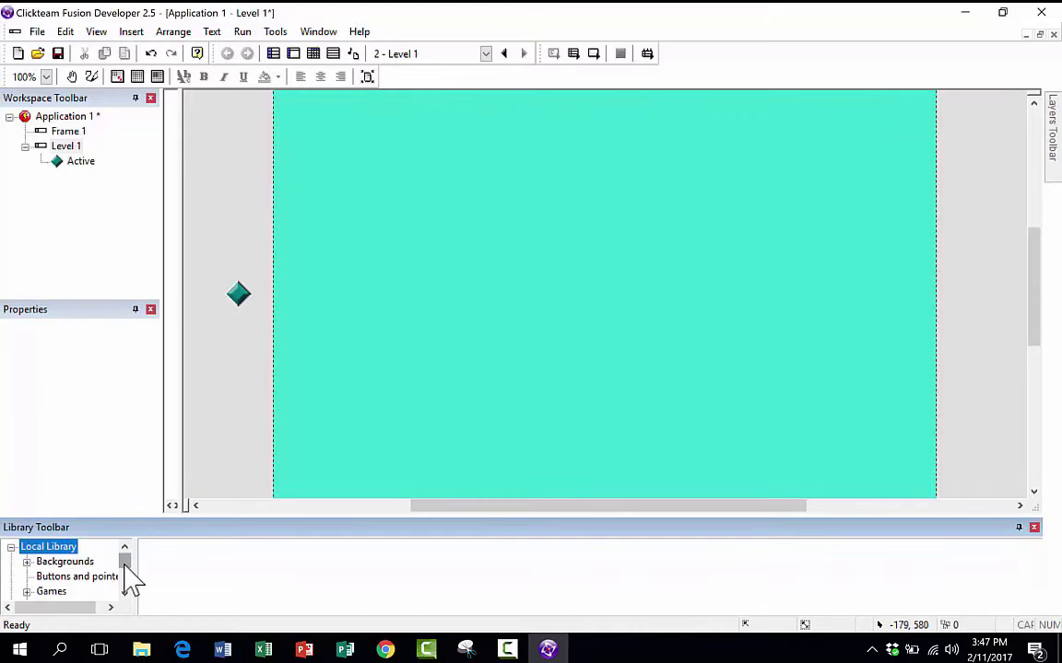
mouse_move(125, 556)
mouse_down()
mouse_move(126, 566)
mouse_move(62, 282)
mouse_move(125, 577)
mouse_up()
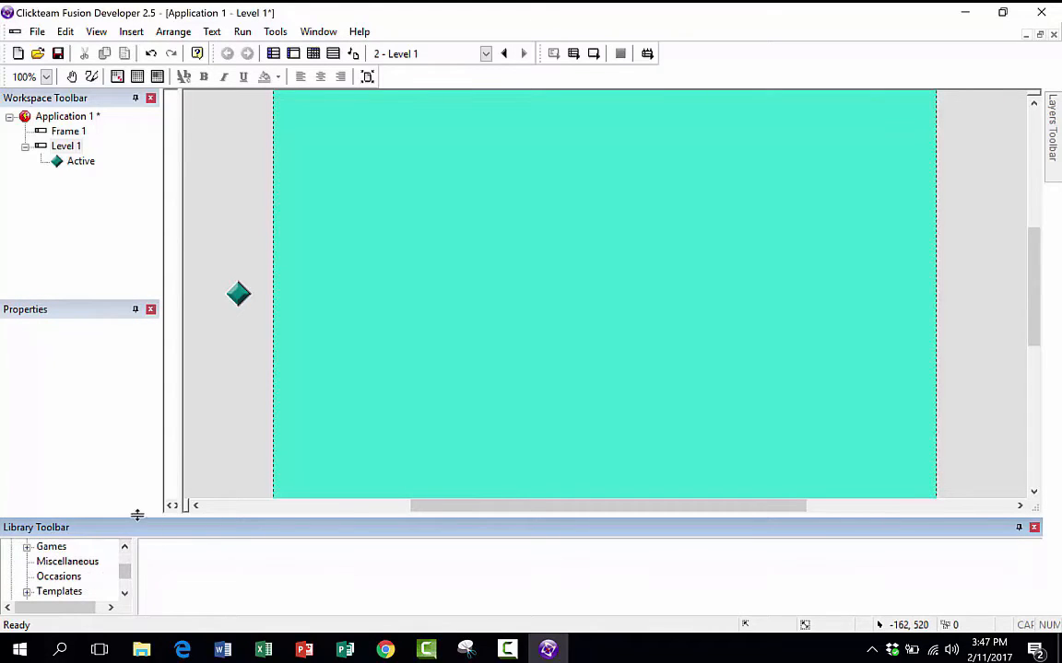
drag(136, 516, 170, 333)
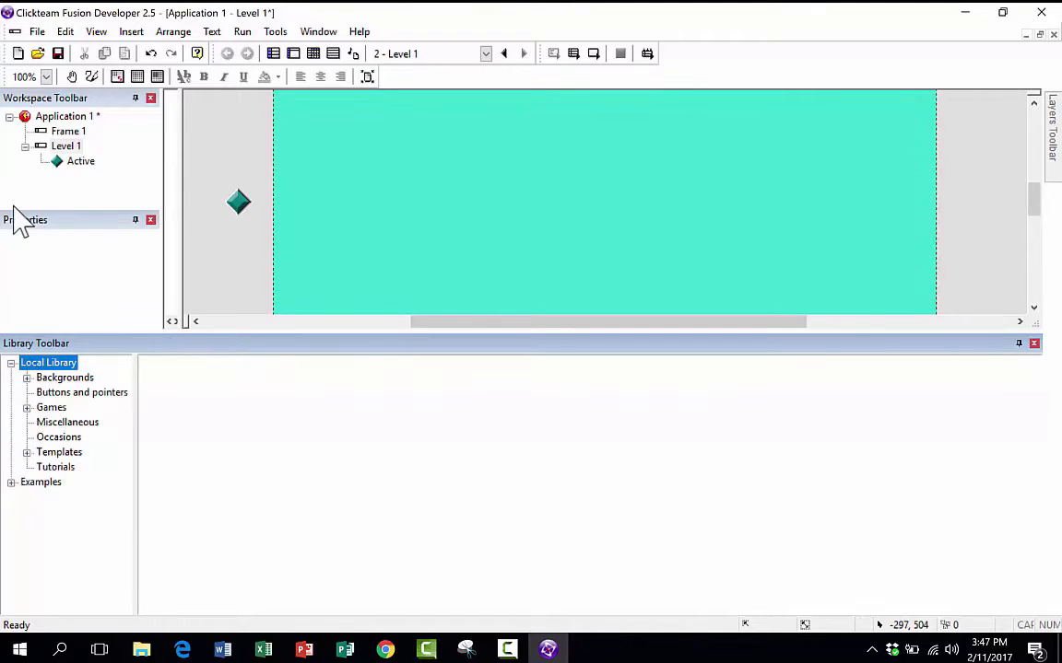
Step: Expand the Games category of the Local Library and show its Platform libraries
click(27, 407)
scroll(79, 451, down, 2)
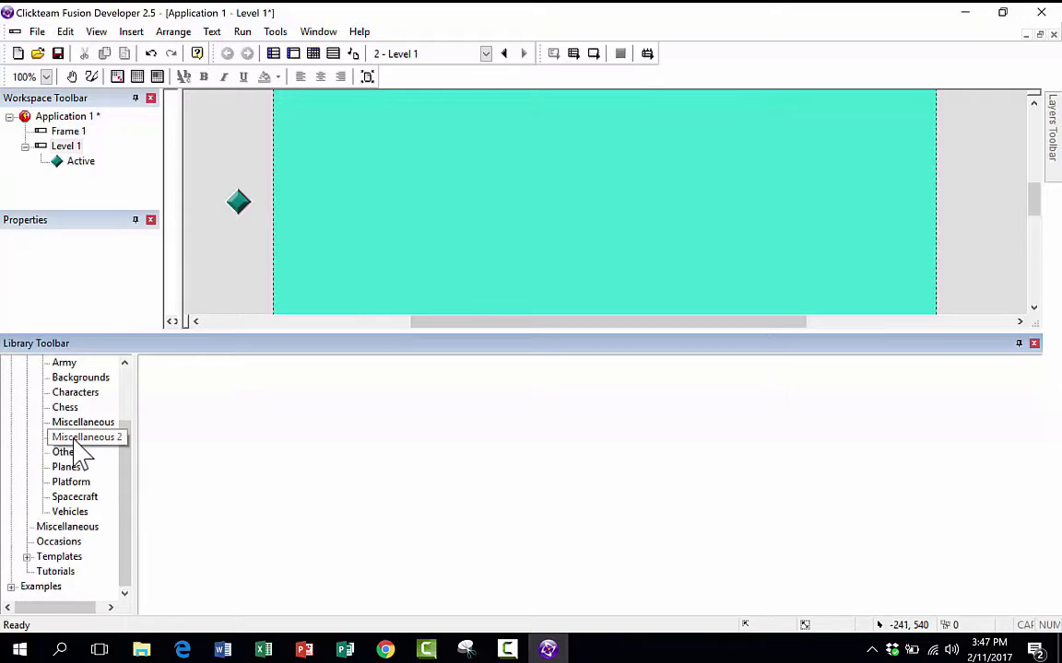
scroll(79, 451, up, 2)
scroll(79, 450, down, 2)
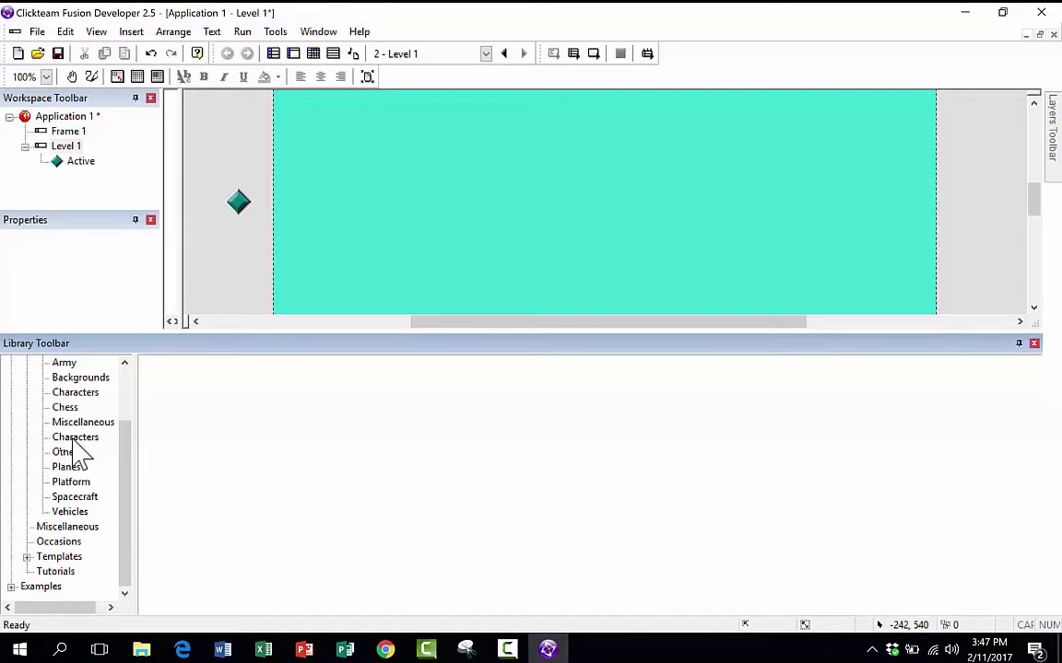
scroll(81, 452, up, 1)
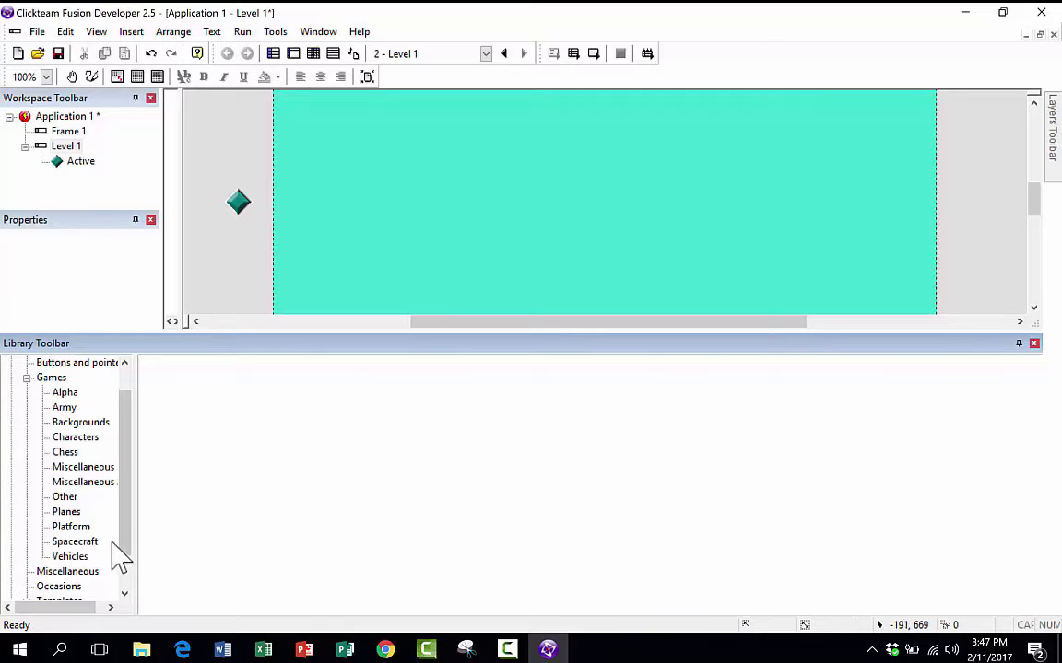
scroll(72, 465, down, 1)
click(72, 481)
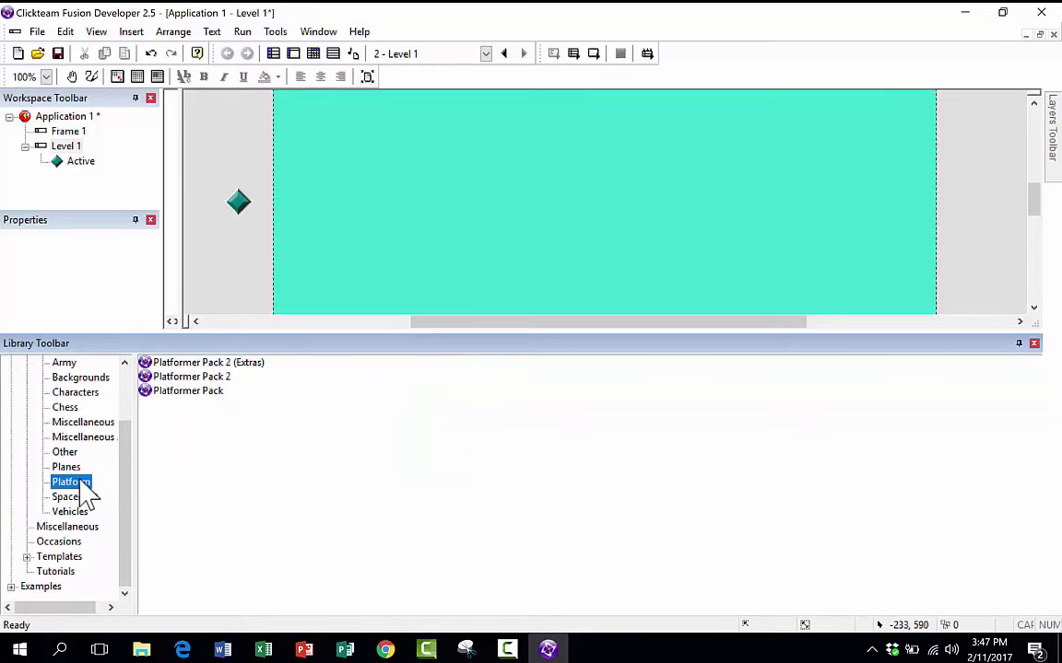
Step: Browse the contents of Platformer Pack and Platformer Pack 2, and return to the list of Platform libraries
click(190, 392)
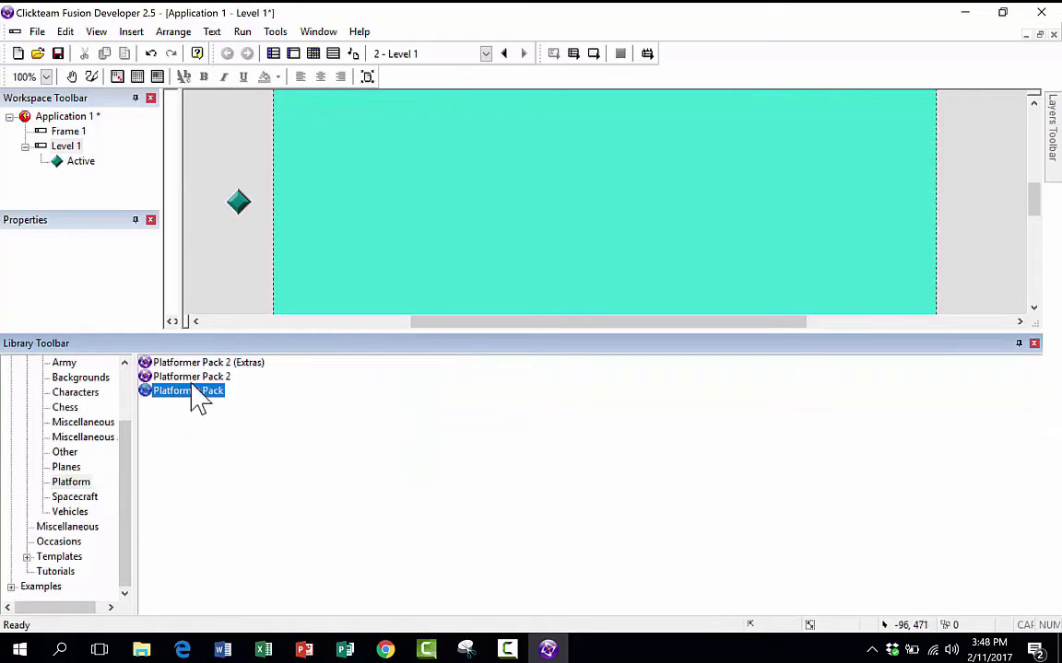
double_click(193, 395)
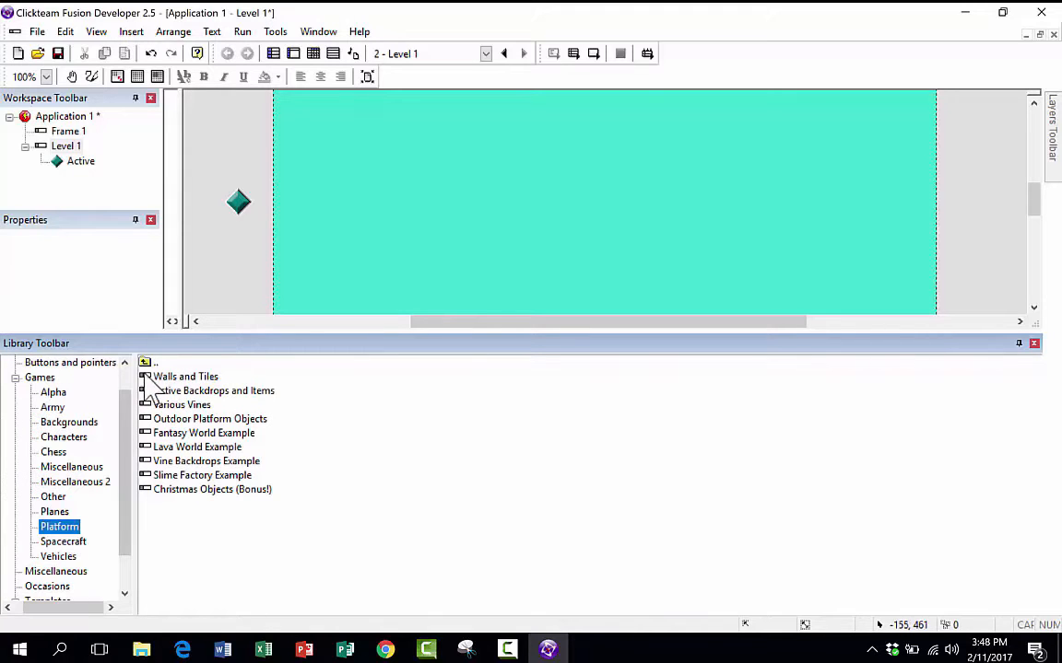
double_click(146, 362)
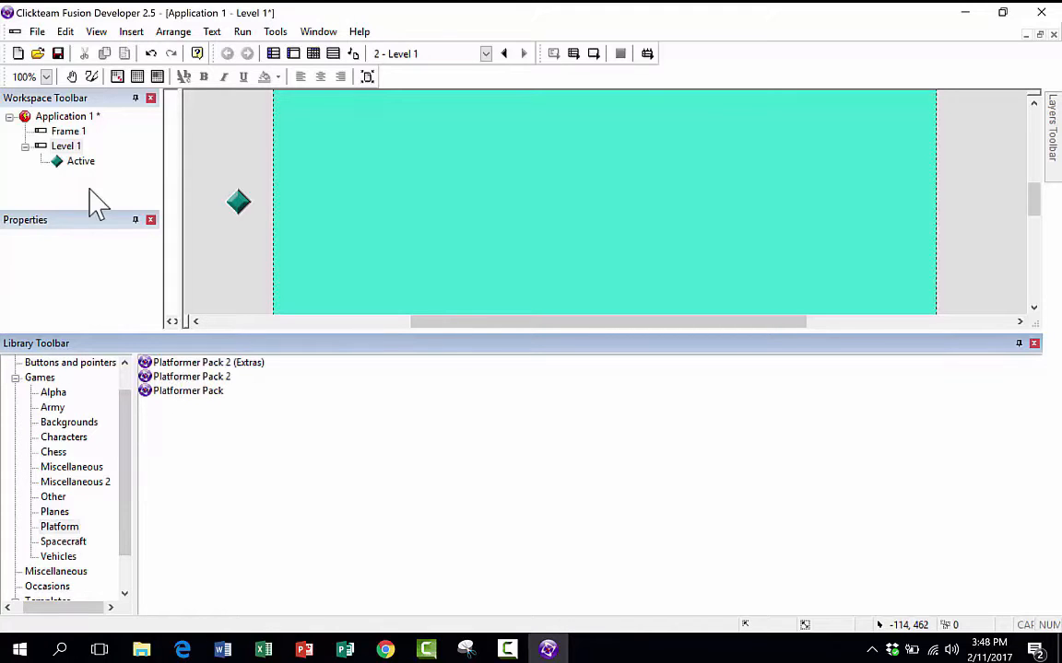
double_click(161, 377)
double_click(146, 362)
double_click(155, 362)
click(76, 529)
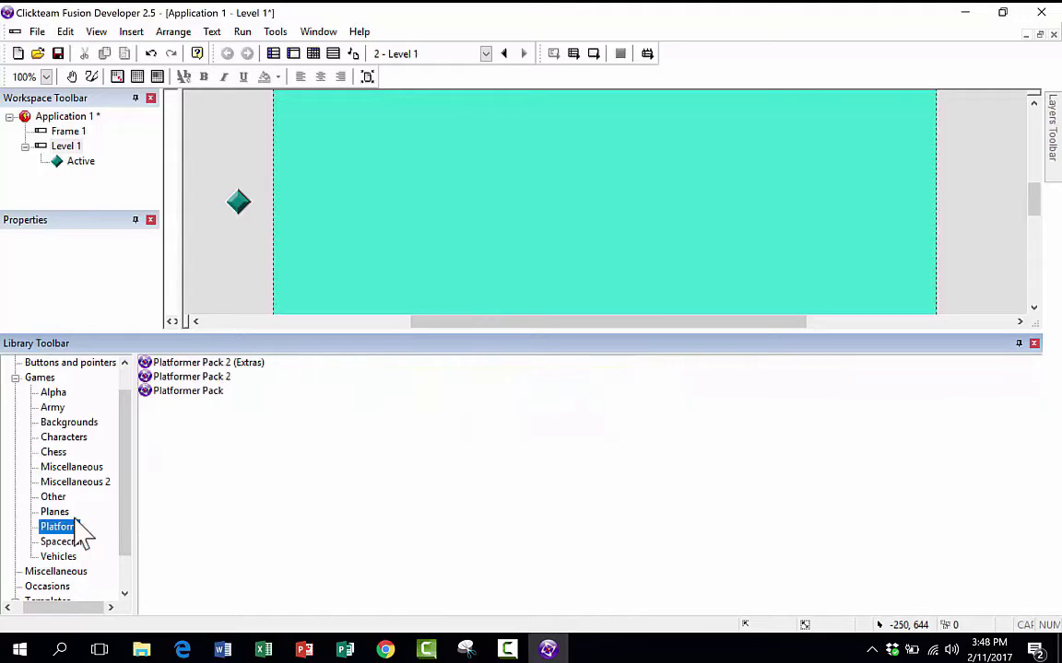
Step: Look through the Backgrounds and Characters libraries under Games, including General - Animals, and return to the Characters list
click(61, 422)
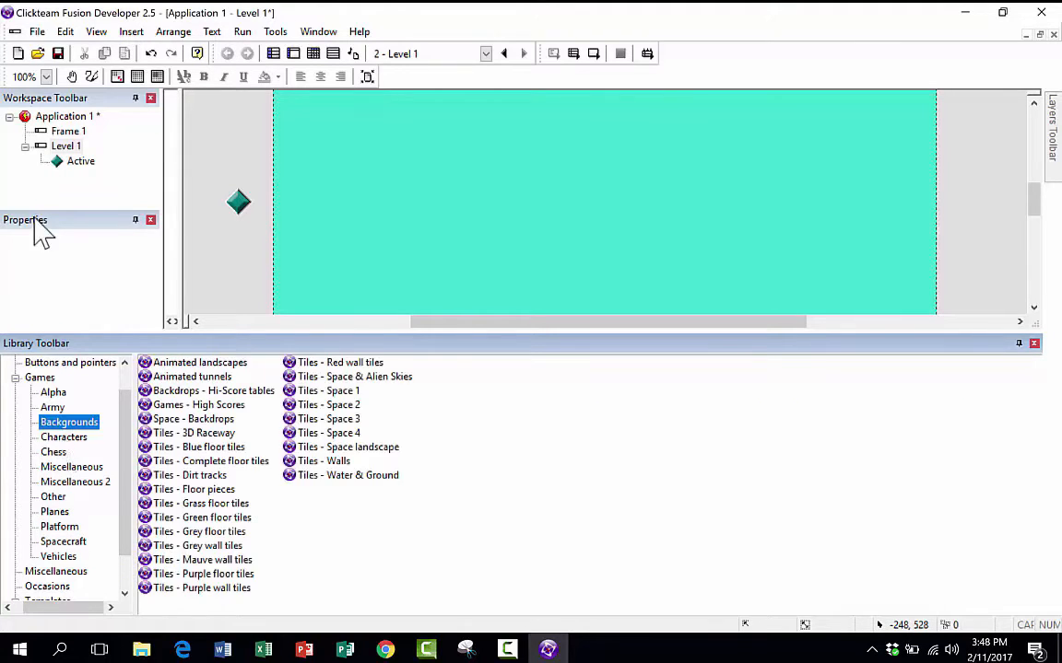
click(61, 437)
double_click(388, 433)
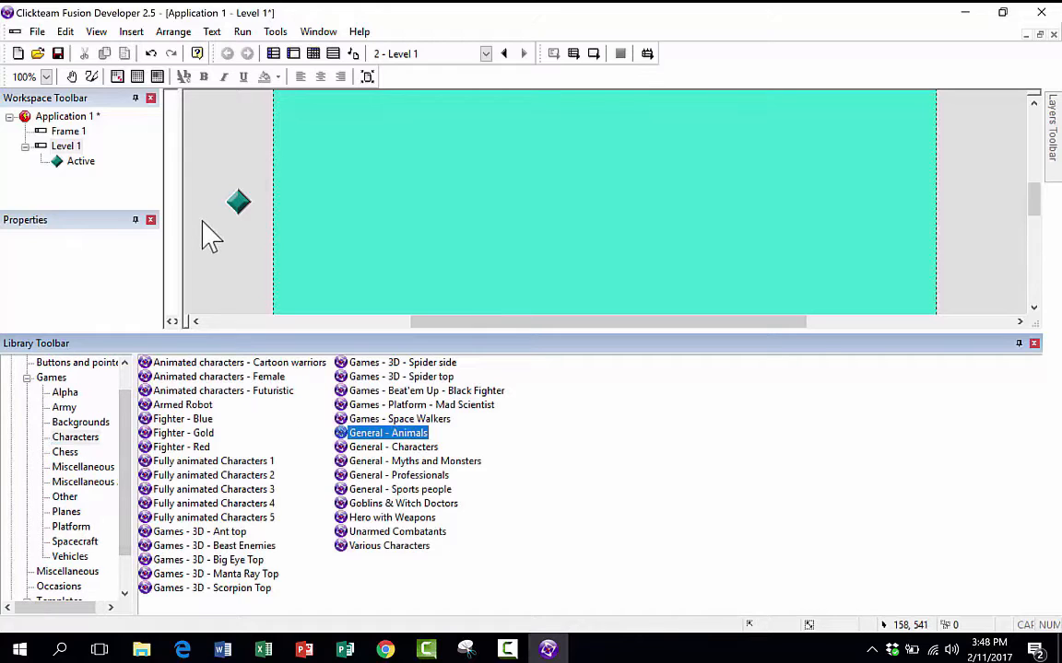
double_click(182, 374)
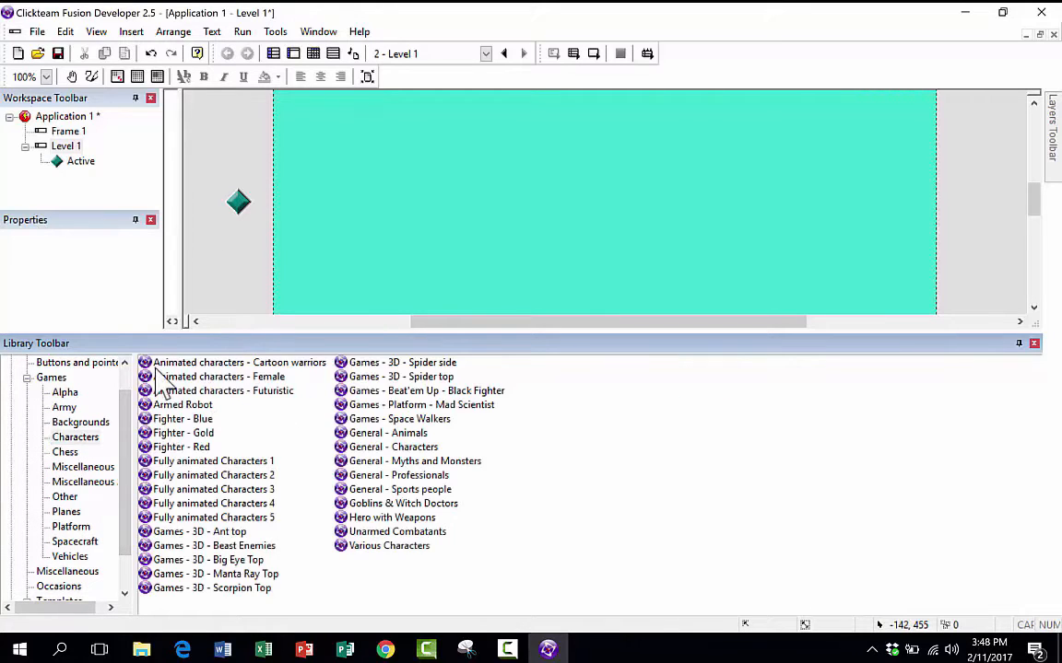
Step: View the contents of the General - Myths and Monsters library and return to the list of Characters libraries
double_click(415, 461)
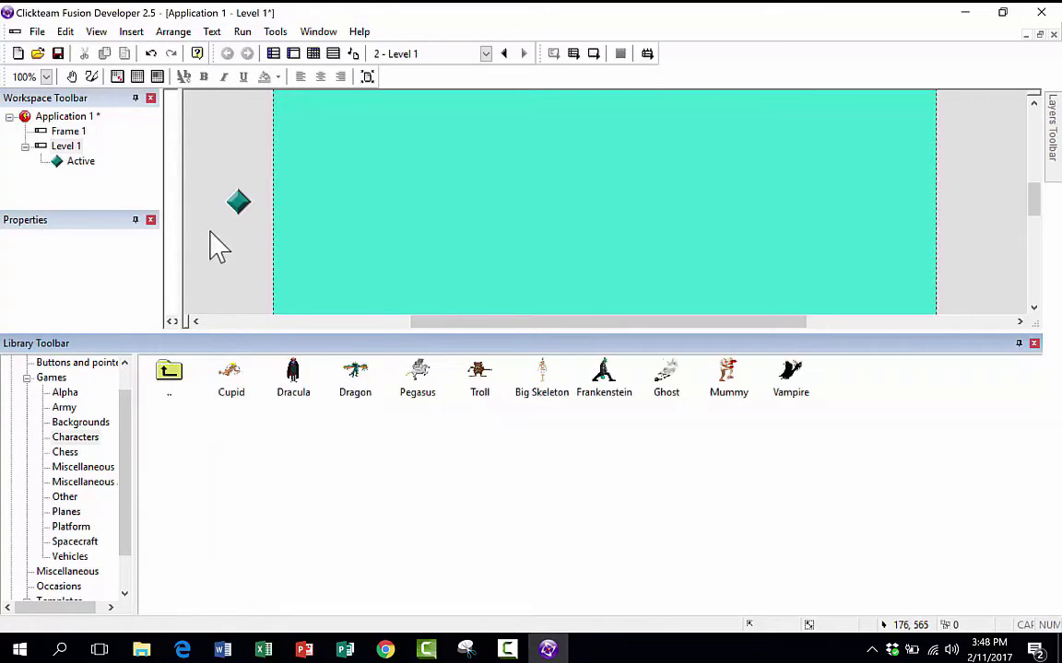
double_click(170, 372)
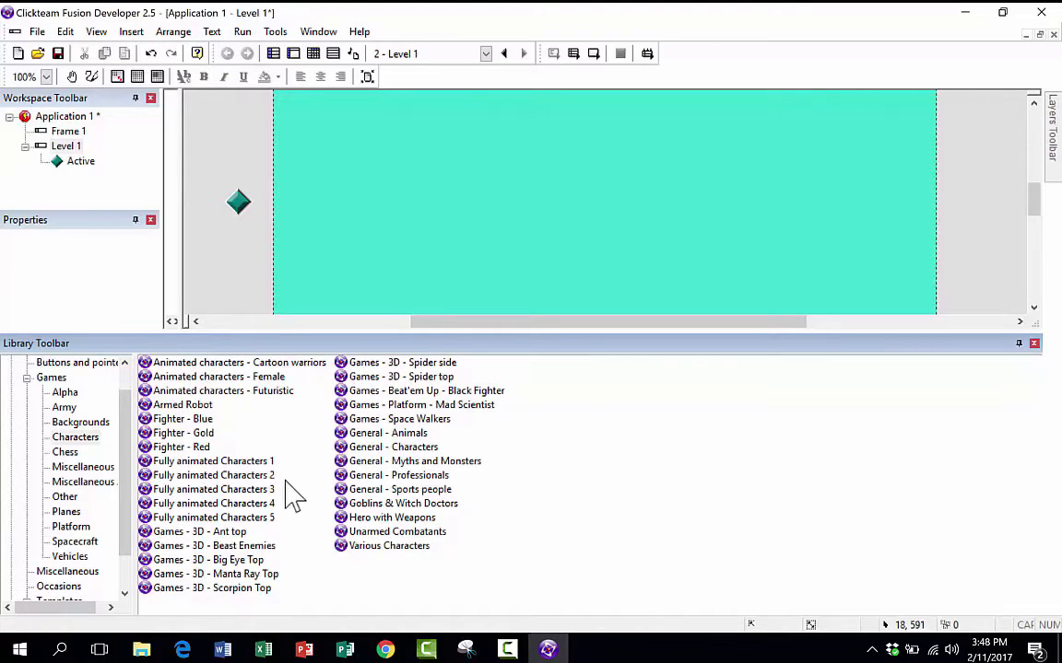
scroll(95, 452, right, 1)
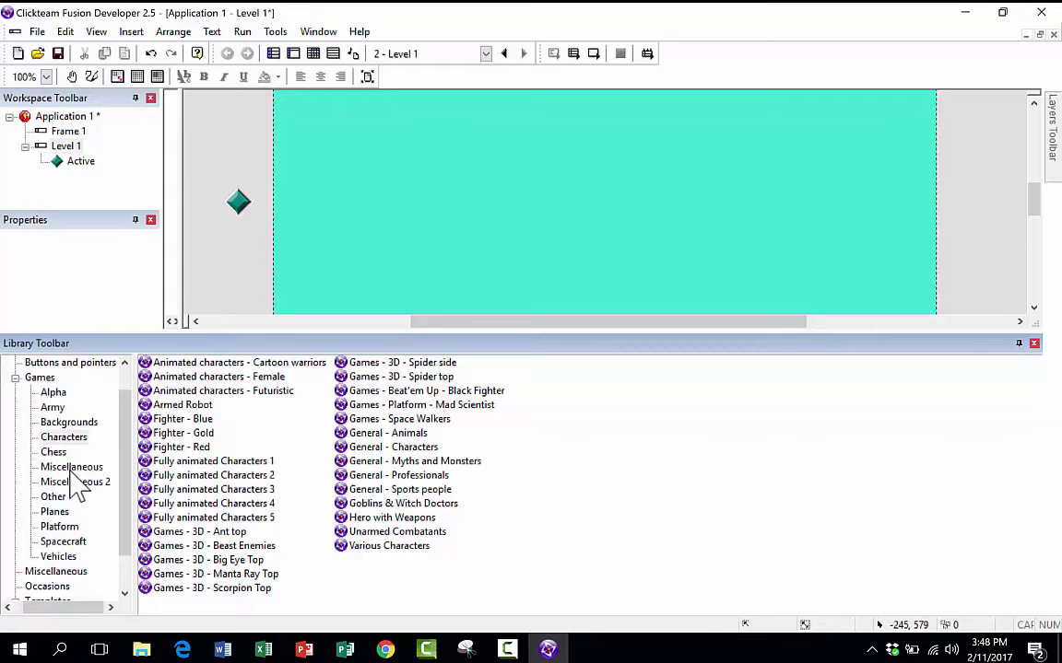
Step: Find HEDGEHOG in the Tiles - Spiko the Hedgehog library under Games, Miscellaneous, and place it inside the Level 1 frame
click(74, 468)
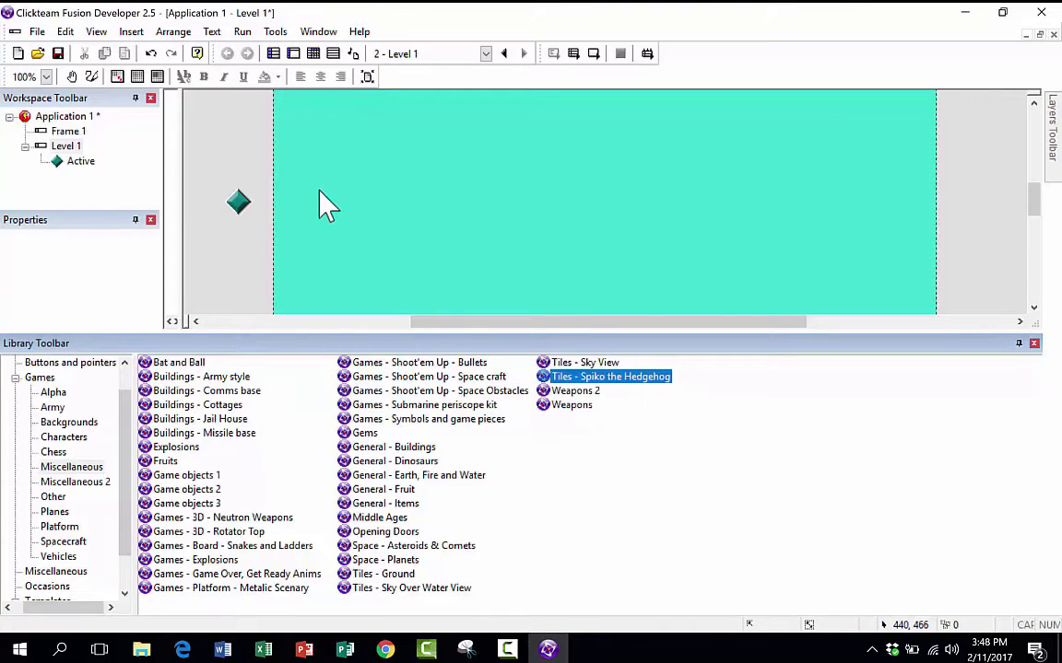
double_click(627, 377)
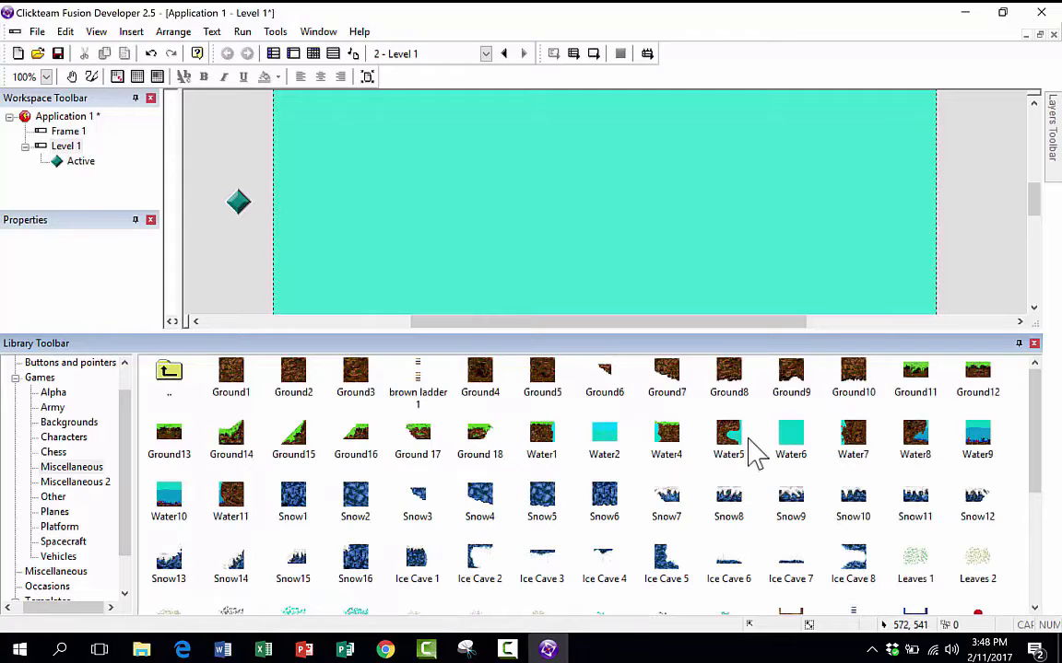
scroll(748, 479, down, 3)
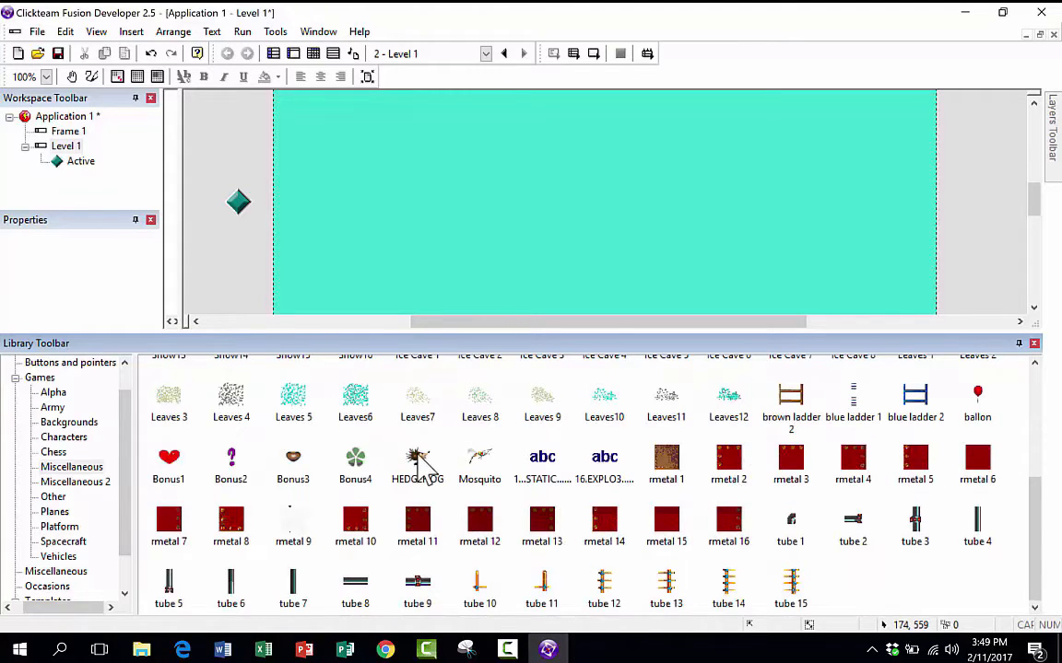
scroll(426, 455, up, 1)
scroll(433, 489, down, 1)
scroll(420, 479, up, 1)
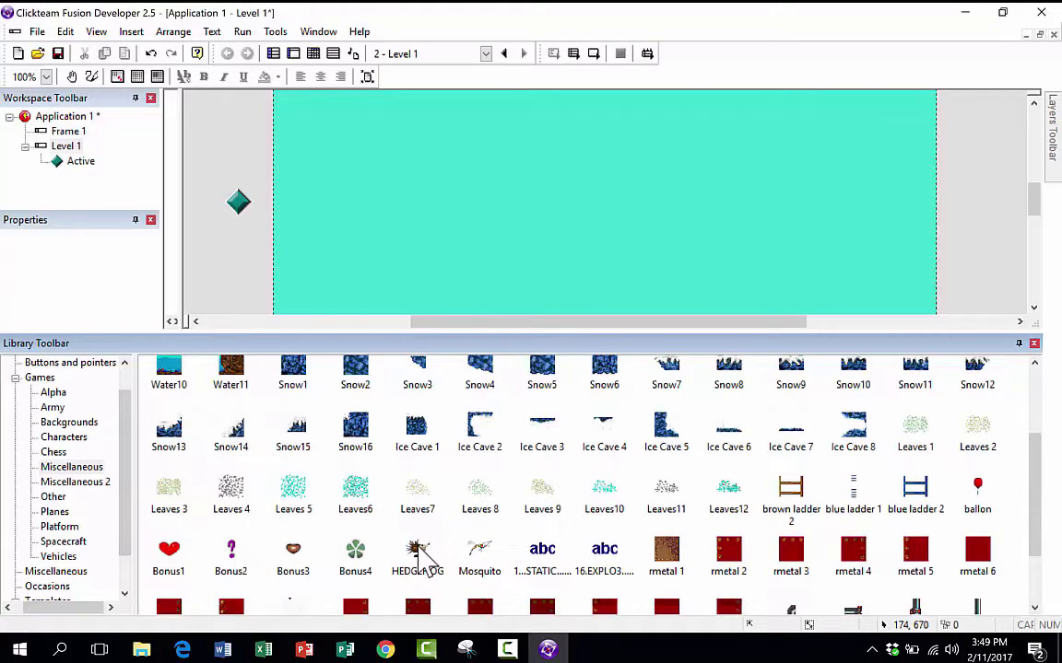
scroll(421, 557, down, 1)
click(420, 466)
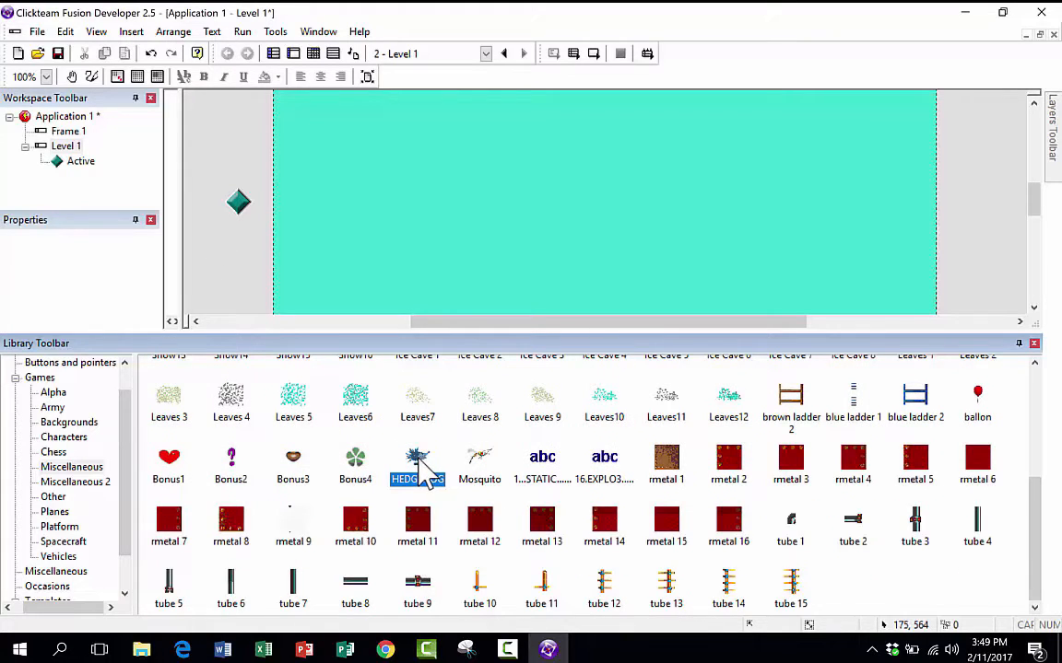
drag(425, 417, 412, 242)
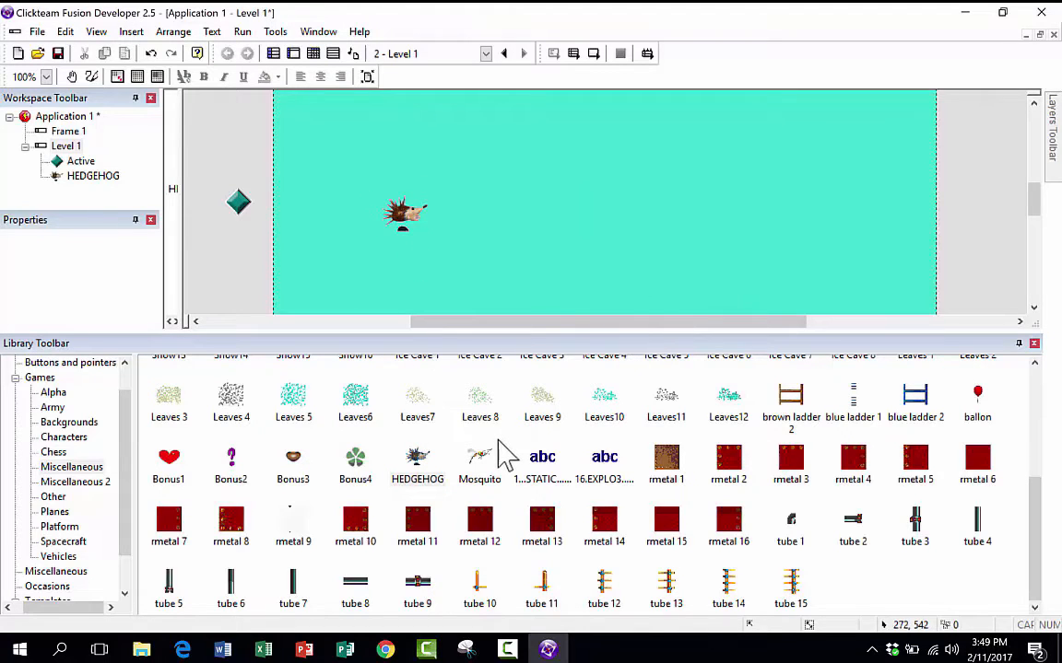
Step: Place a Ground12 tile below the hedgehog and a Ground11 tile farther right in the Level 1 frame
scroll(502, 453, up, 4)
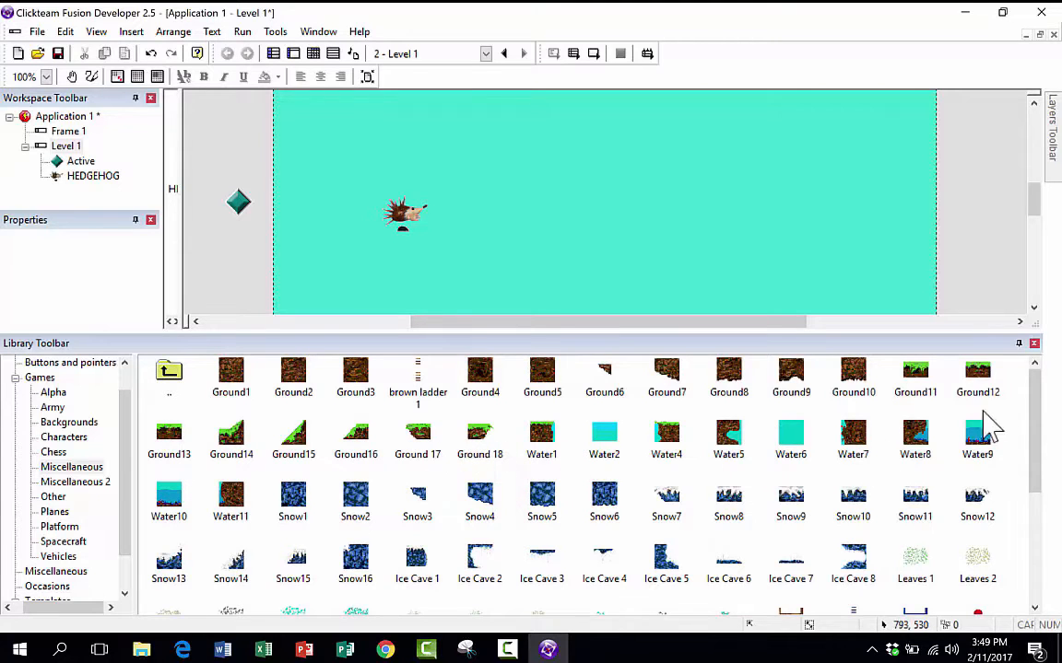
scroll(936, 406, down, 2)
scroll(921, 461, up, 2)
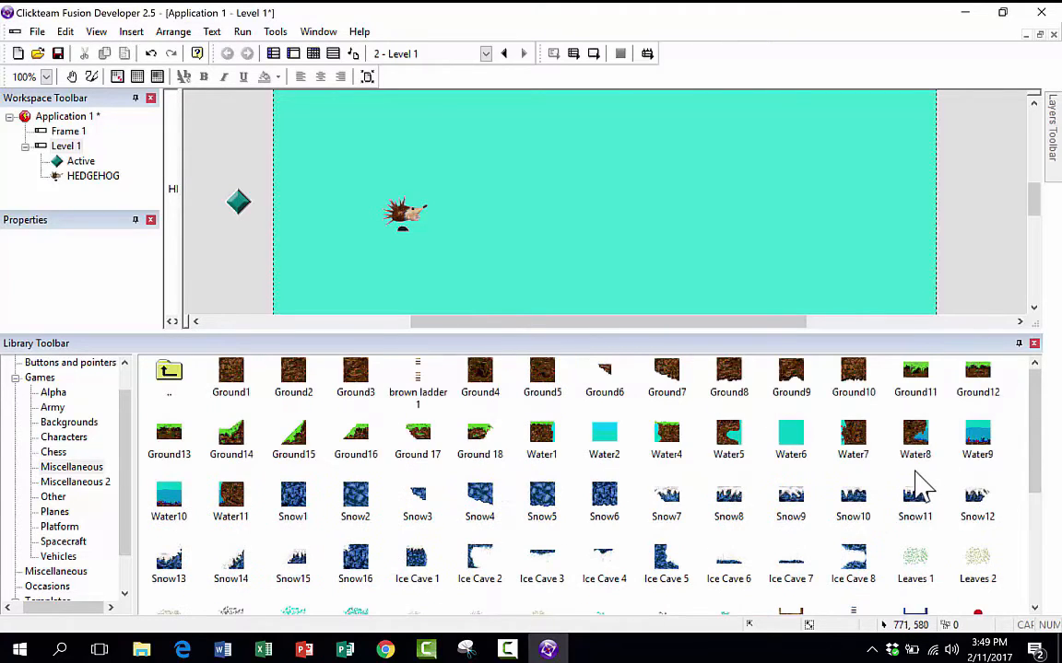
scroll(369, 421, down, 2)
scroll(334, 423, up, 2)
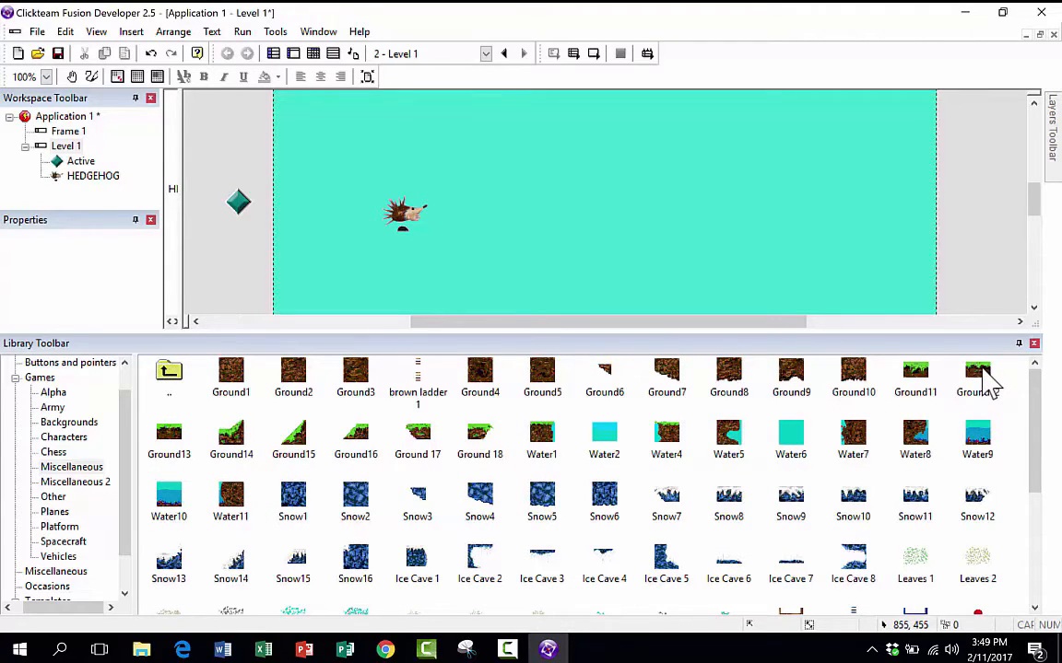
drag(977, 369, 429, 277)
drag(931, 382, 600, 283)
Step: Add a Ground13 tile between the two grass tiles and a Ground15 slope to the right of them
scroll(200, 406, down, 3)
scroll(196, 398, up, 4)
drag(173, 440, 358, 392)
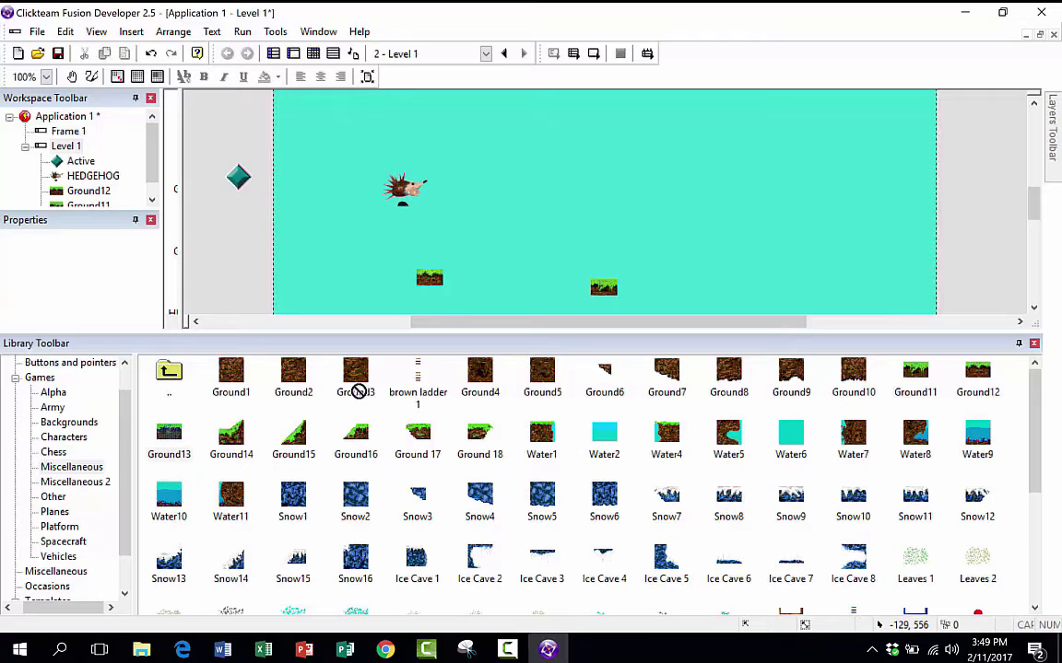
drag(508, 300, 508, 301)
scroll(369, 410, down, 3)
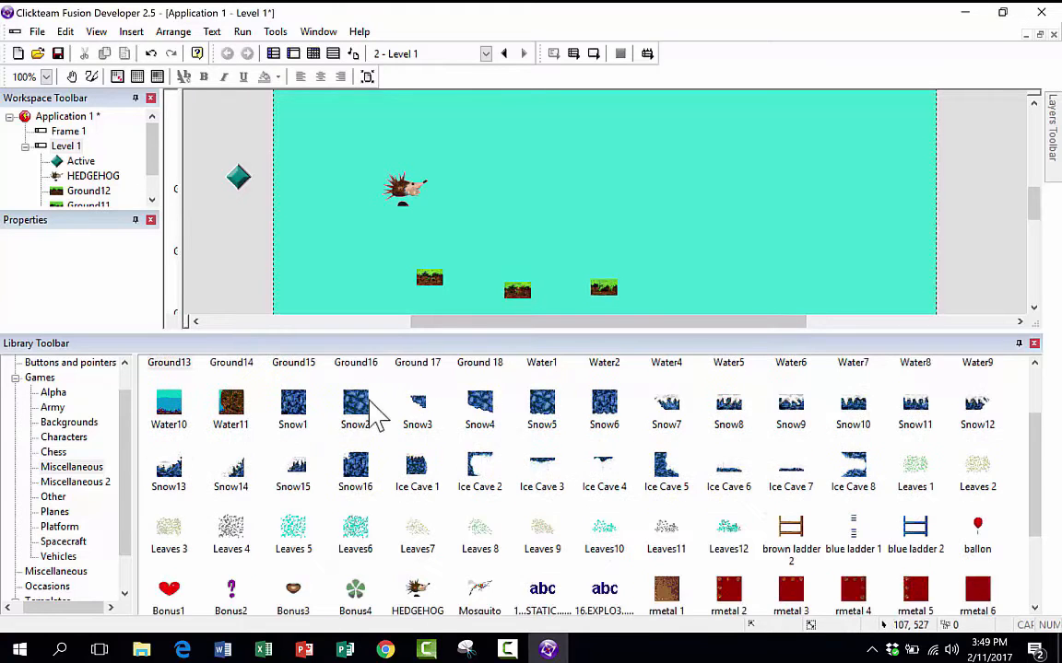
scroll(313, 442, up, 3)
drag(304, 452, 673, 272)
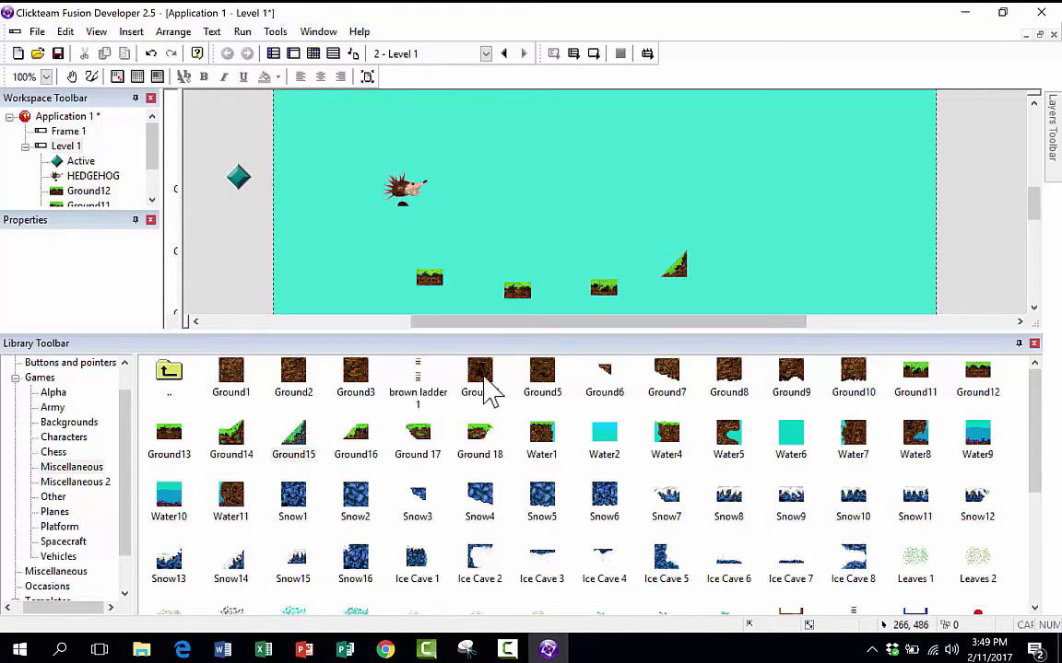
Step: Add Ground2, Ground1, Ground3, Ground4 and Ground5 blocks, spread out around the grass tiles in the frame
scroll(415, 405, down, 3)
scroll(440, 442, up, 3)
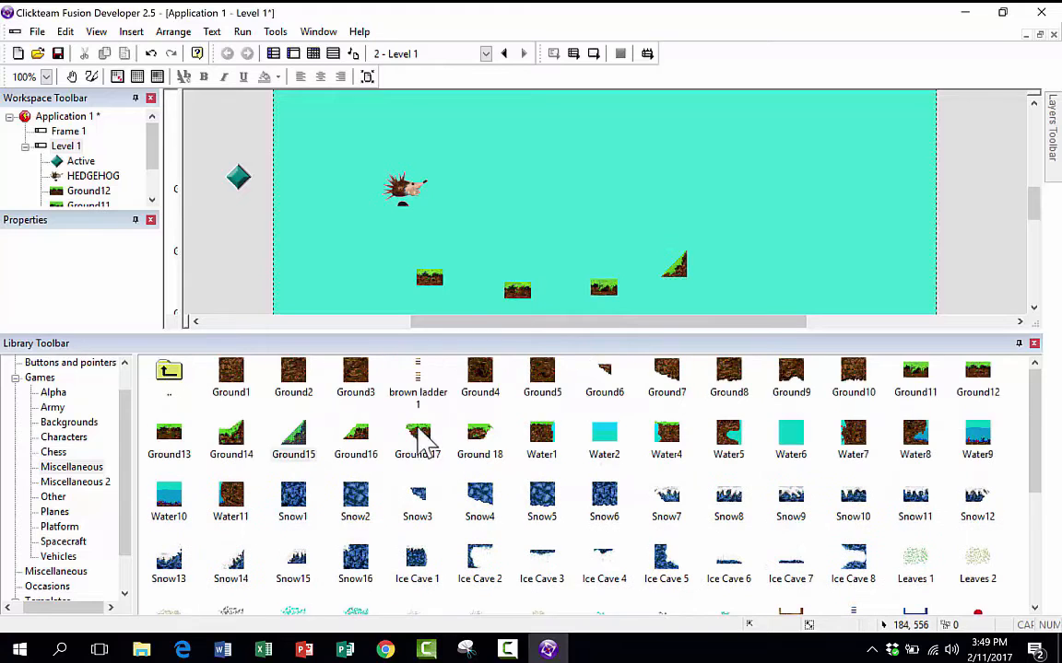
drag(313, 381, 349, 287)
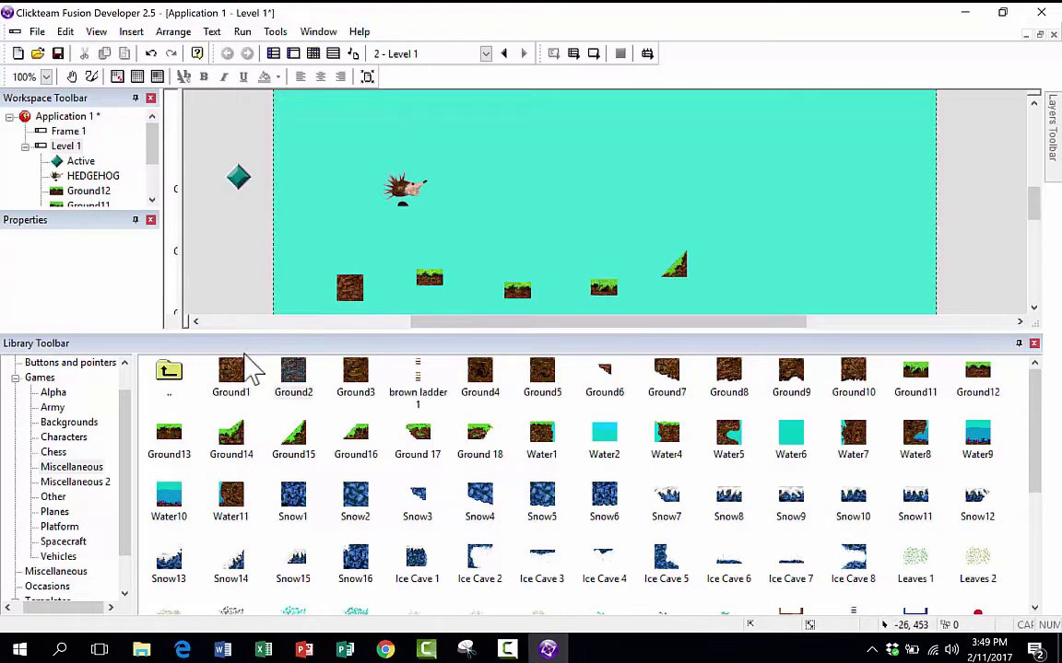
drag(354, 371, 497, 244)
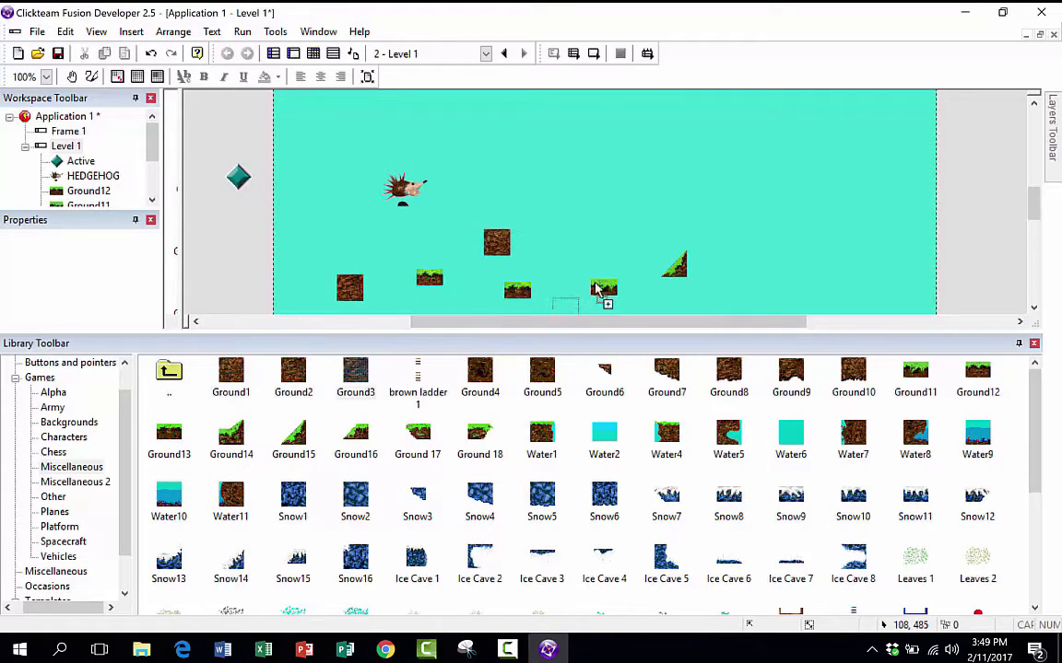
drag(551, 293, 595, 215)
drag(477, 367, 707, 221)
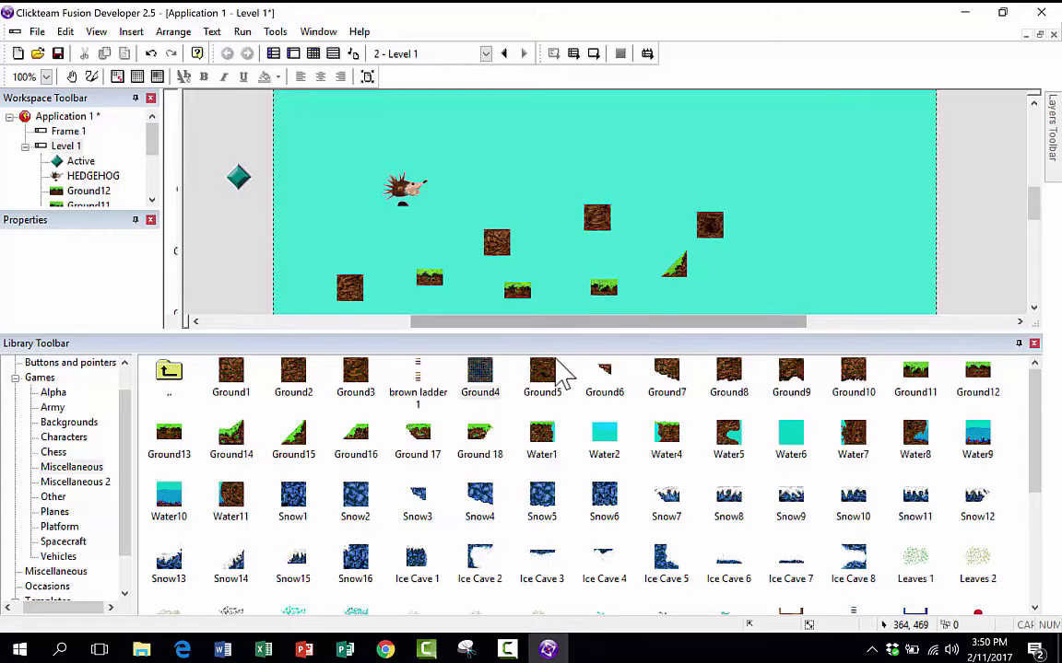
drag(546, 378, 829, 285)
Step: Shrink the Library Toolbar to its title strip to give the frame editor more room
scroll(395, 441, down, 2)
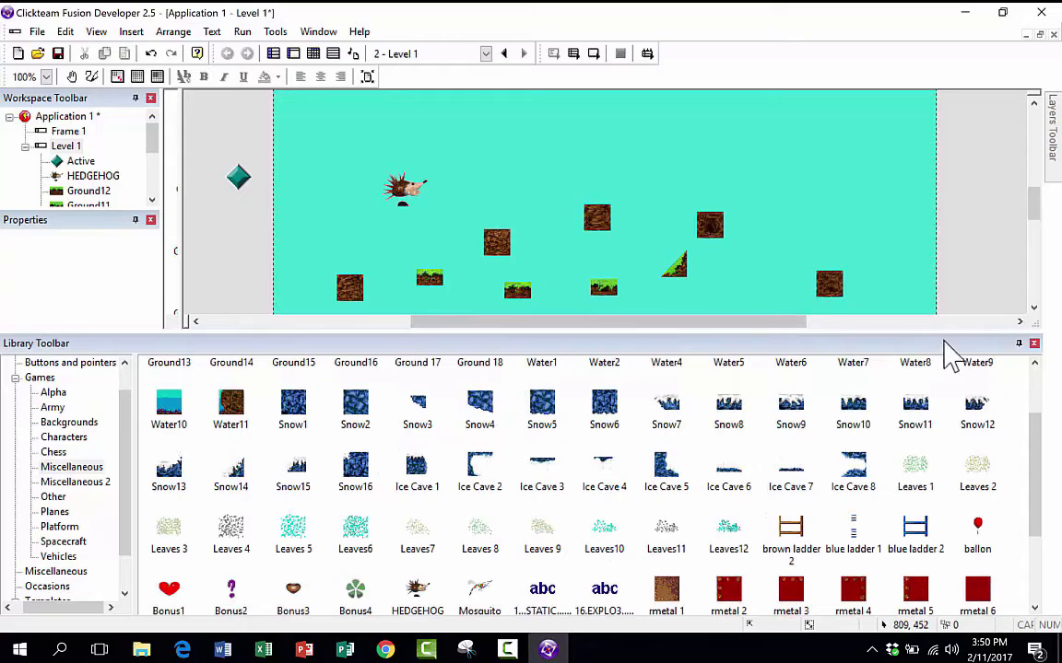
drag(890, 329, 893, 594)
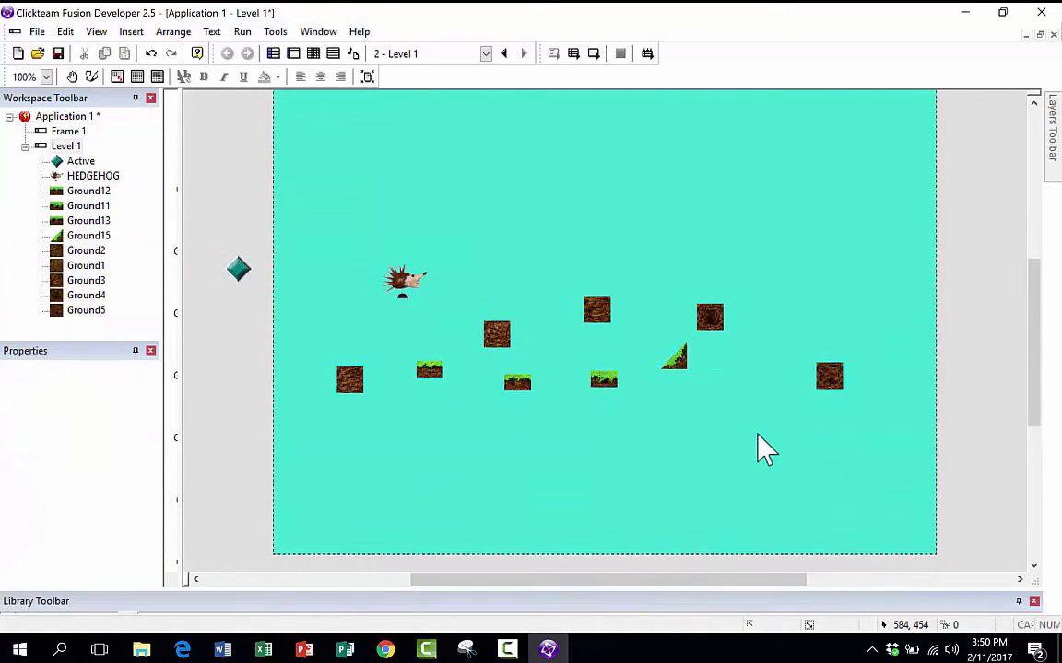
Step: Move the HEDGEHOG object slightly right in the frame, to about X 166, Y 252
scroll(760, 460, up, 1)
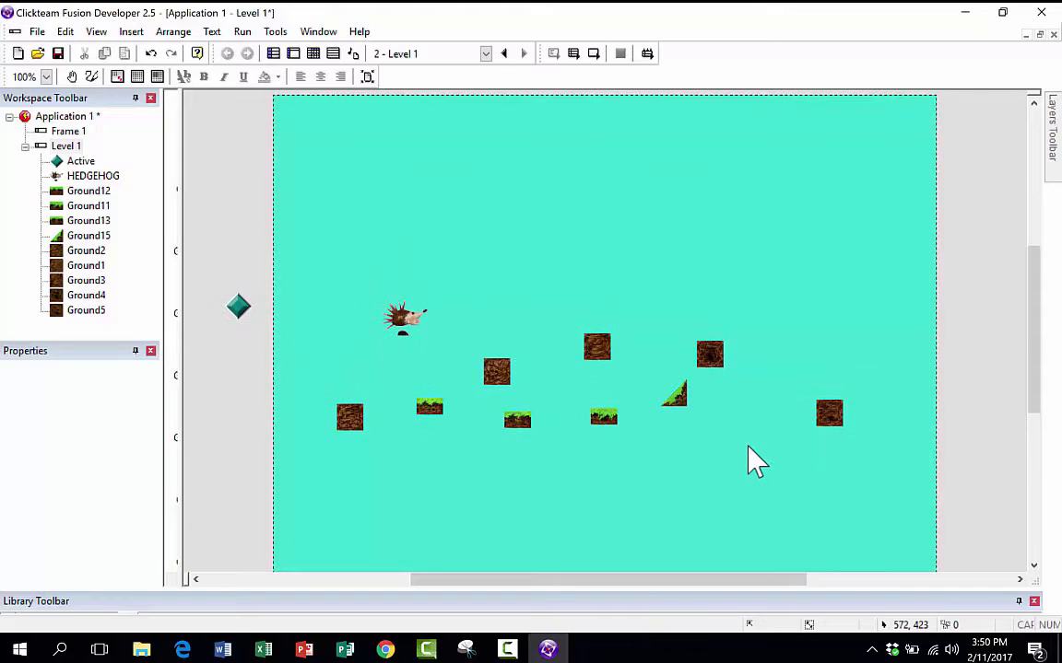
click(414, 316)
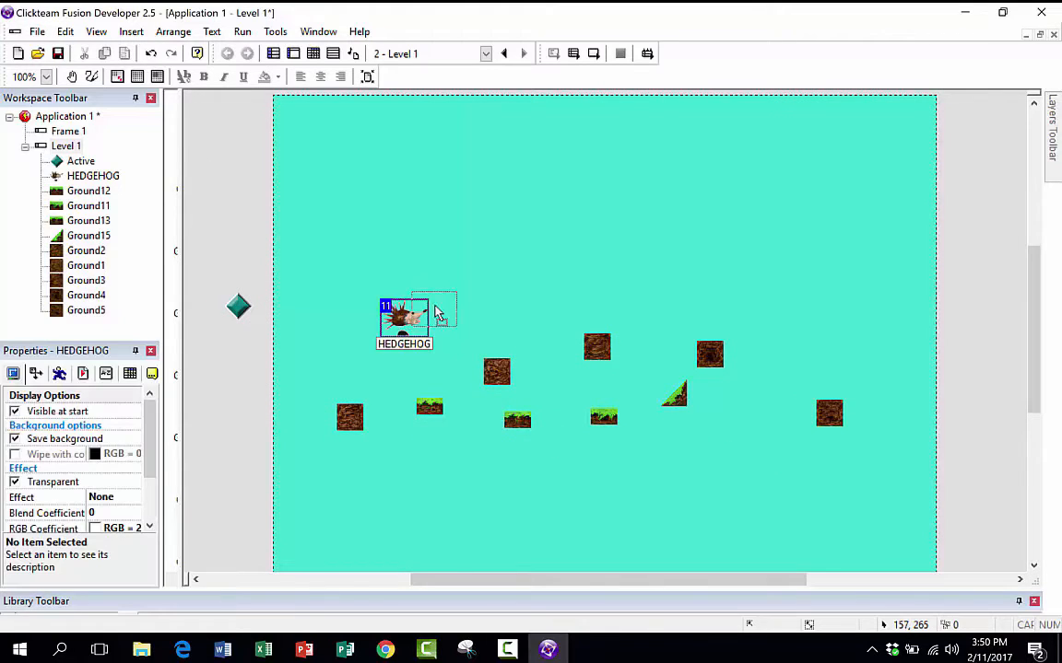
drag(435, 324, 434, 325)
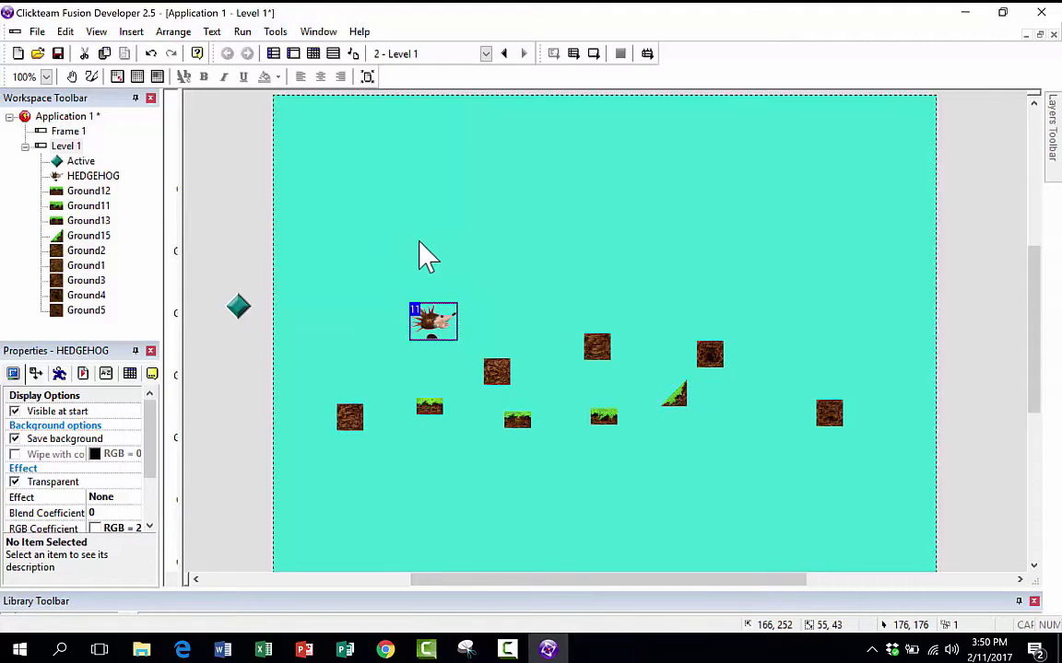
Step: Run the whole application, maximize its window, and close it again
scroll(322, 129, down, 2)
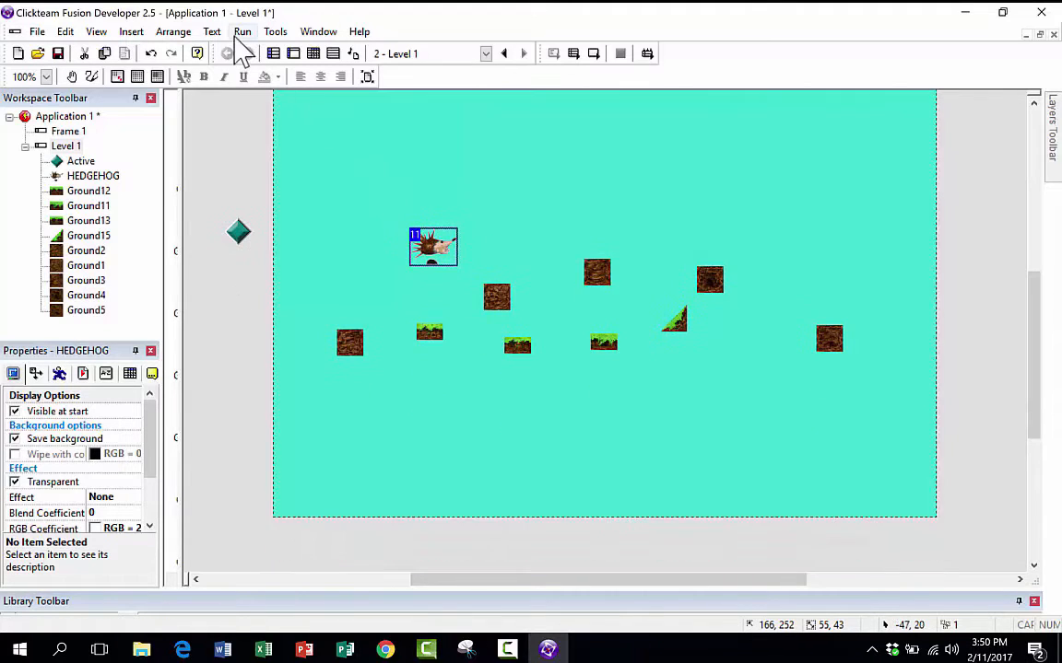
click(242, 33)
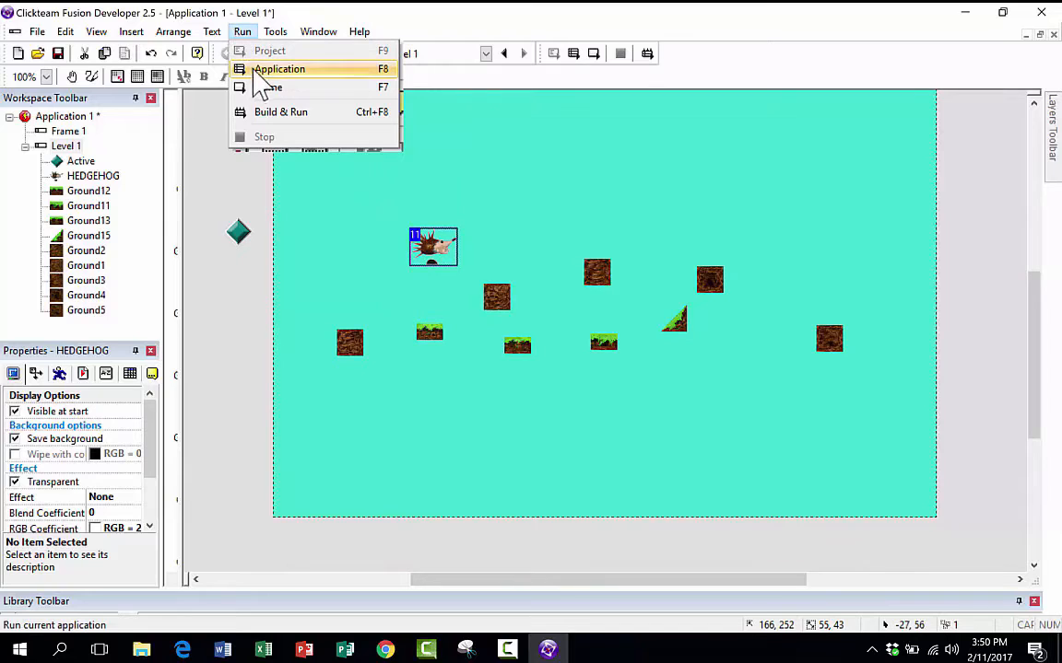
key(Return)
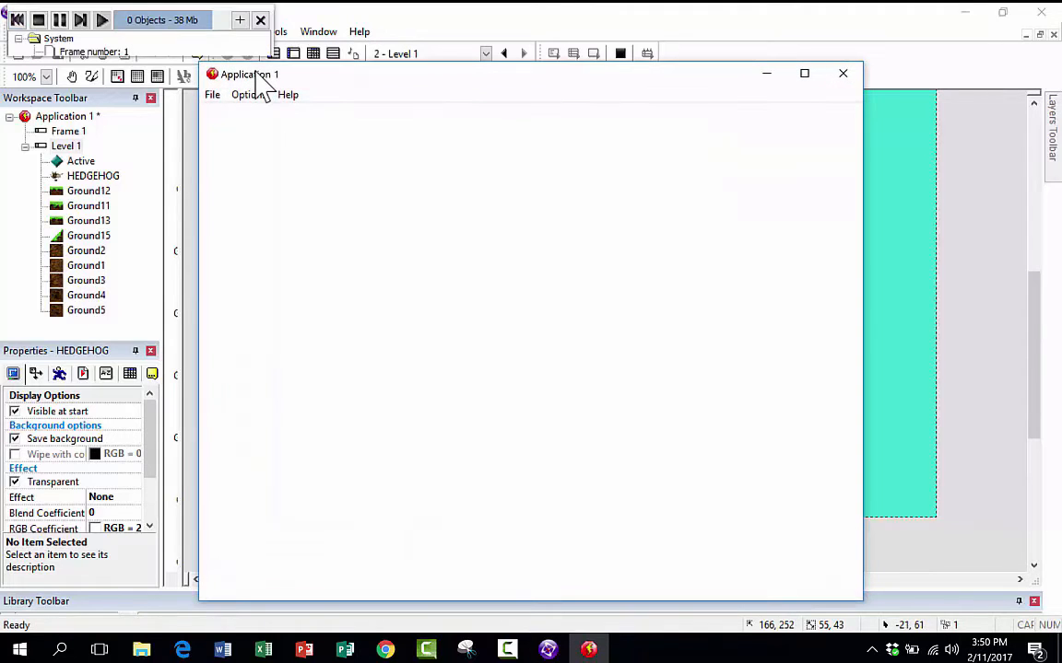
click(804, 73)
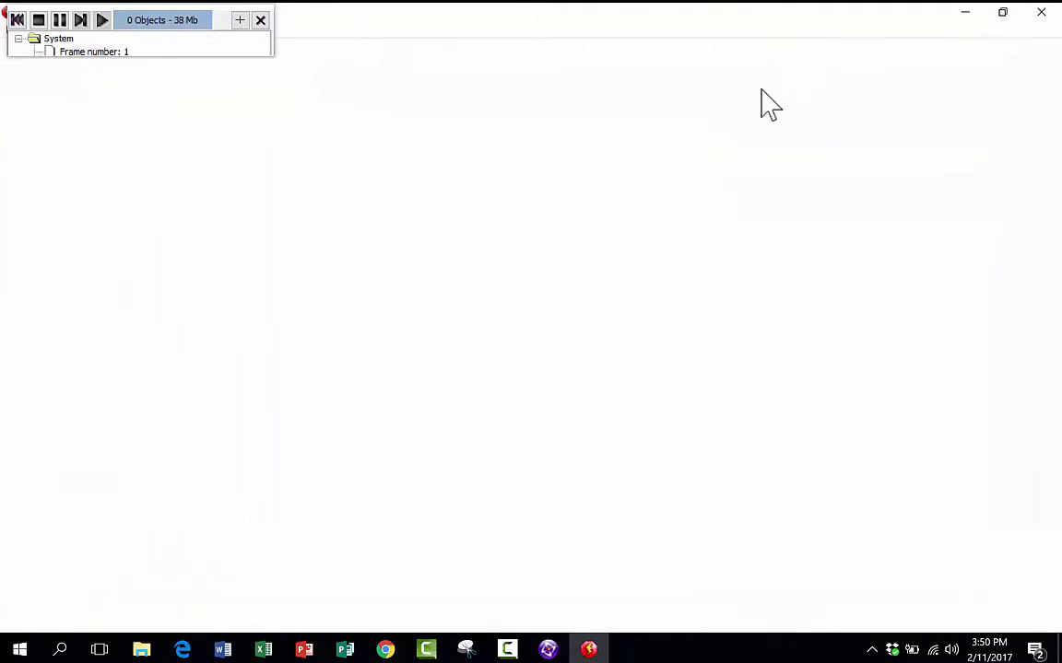
click(1044, 17)
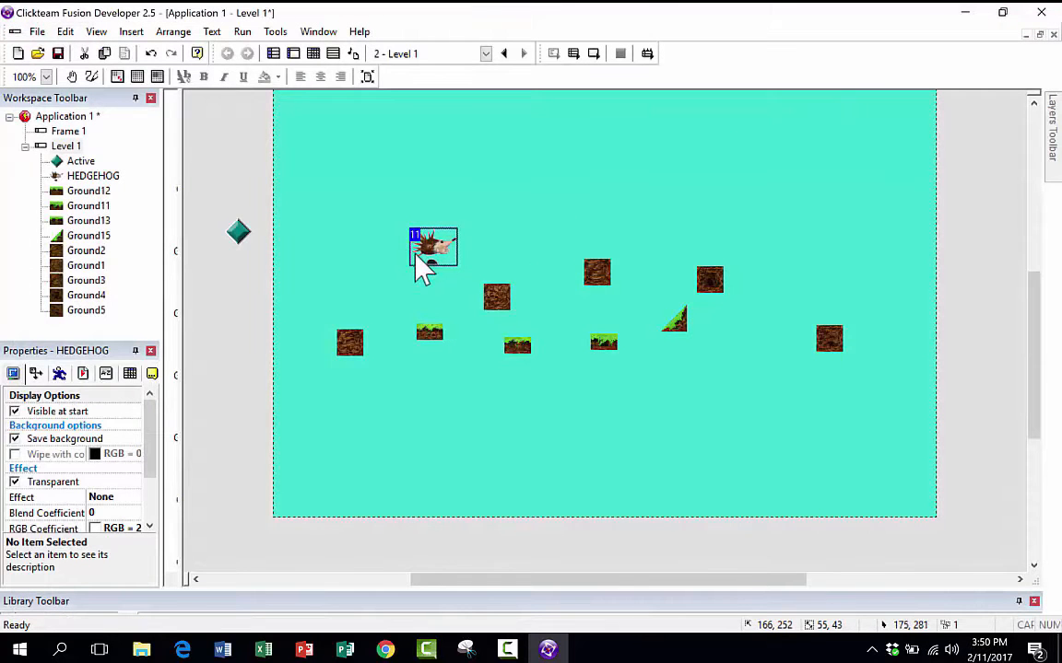
Step: Run only the current Level 1 frame and test moving the hedgehog left, right and upward
scroll(422, 269, down, 1)
click(243, 32)
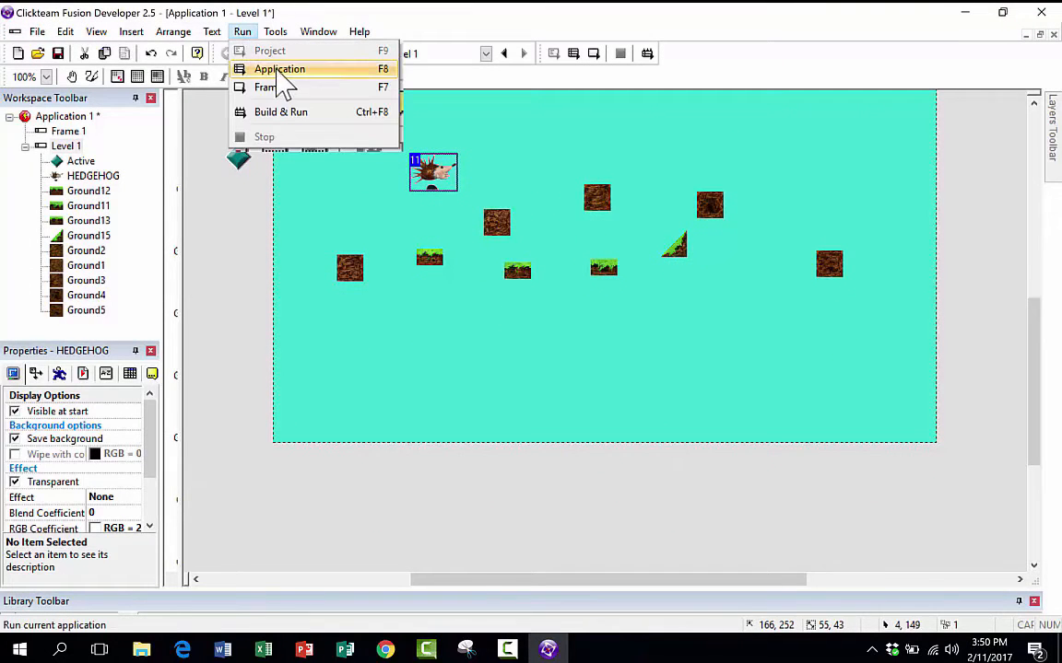
click(279, 89)
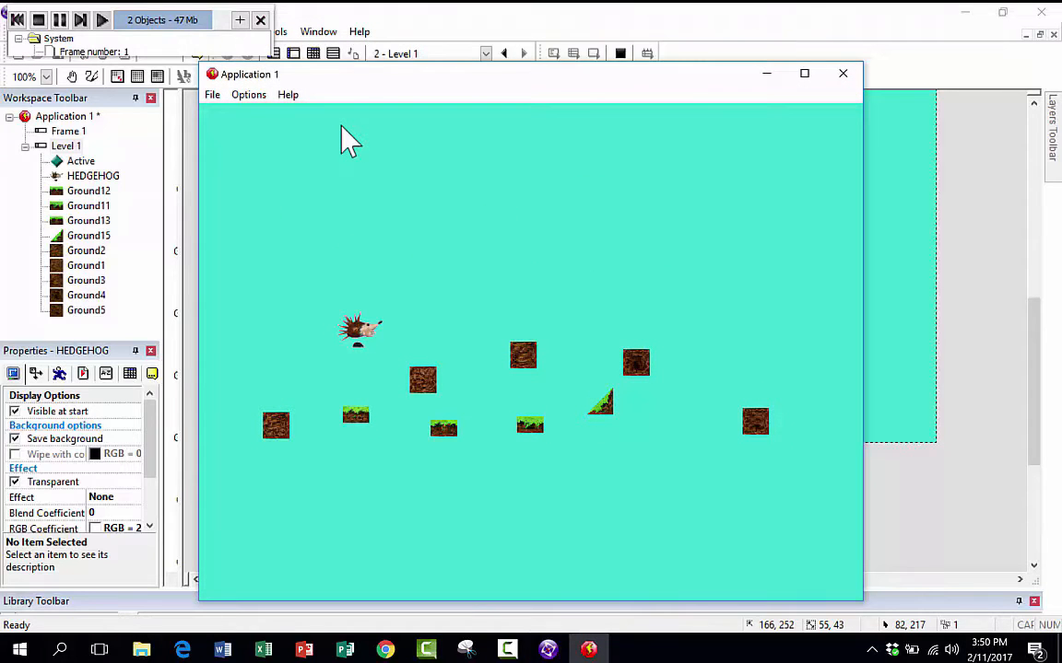
key(Left)
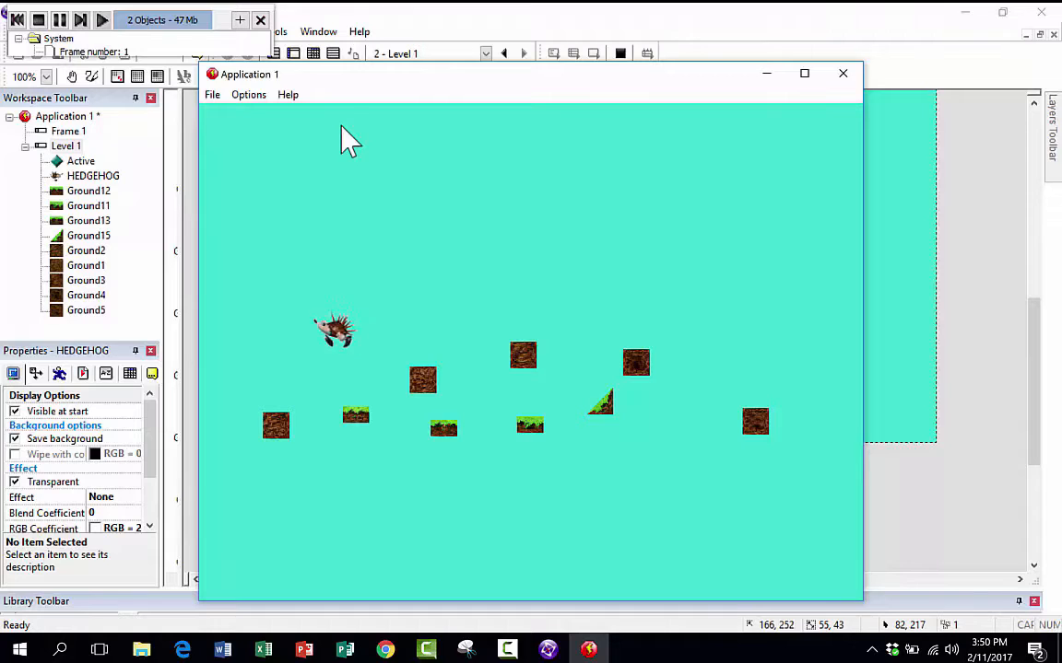
key(Right)
key(Left)
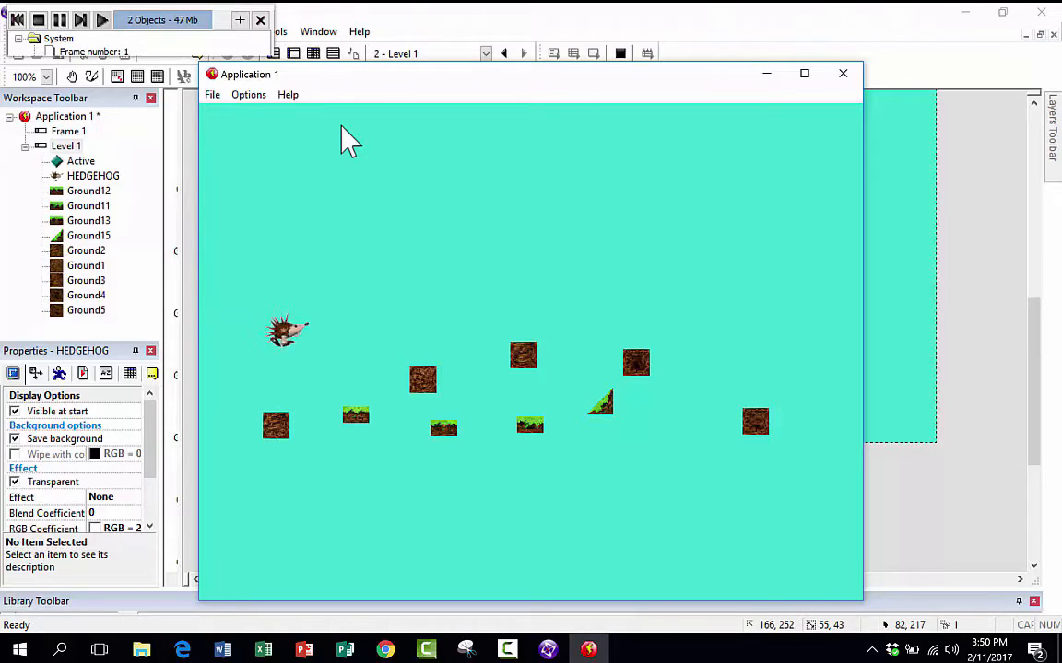
key(Right)
key(Left)
key(Right)
key(Up)
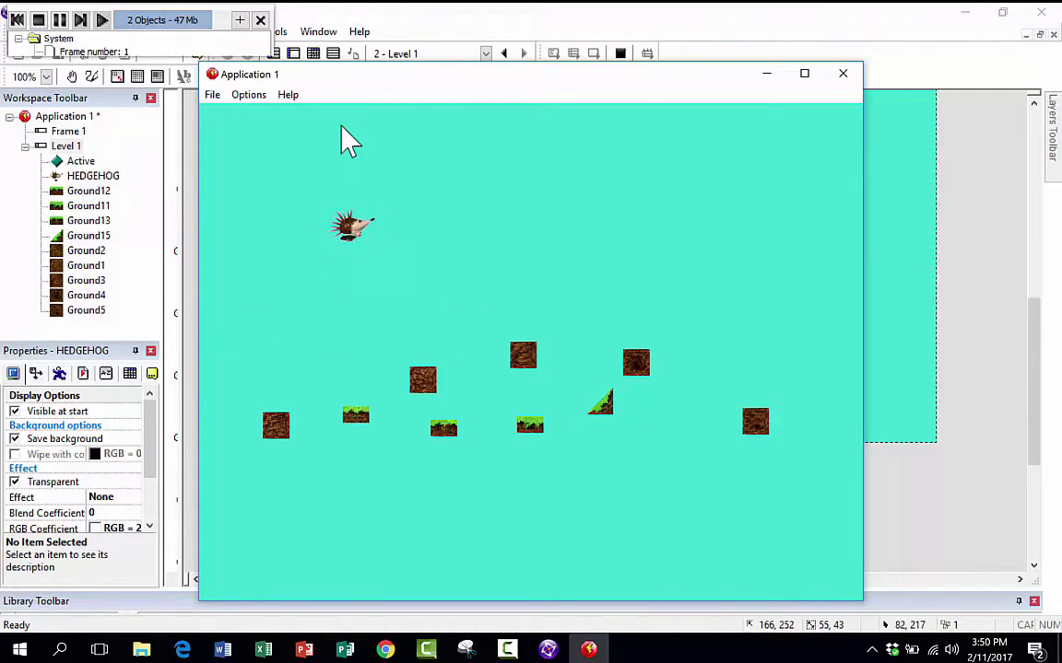
key(Up)
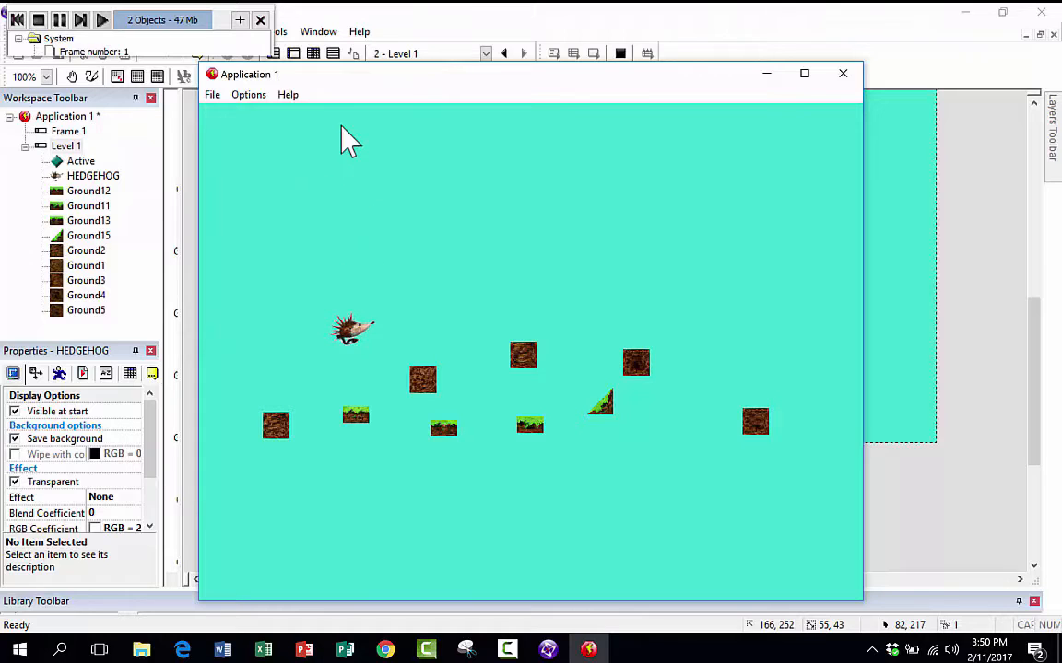
Step: Test the hedgehog's movement around the ground tiles in all directions in the running frame, and close the frame window
key(Up)
key(Right)
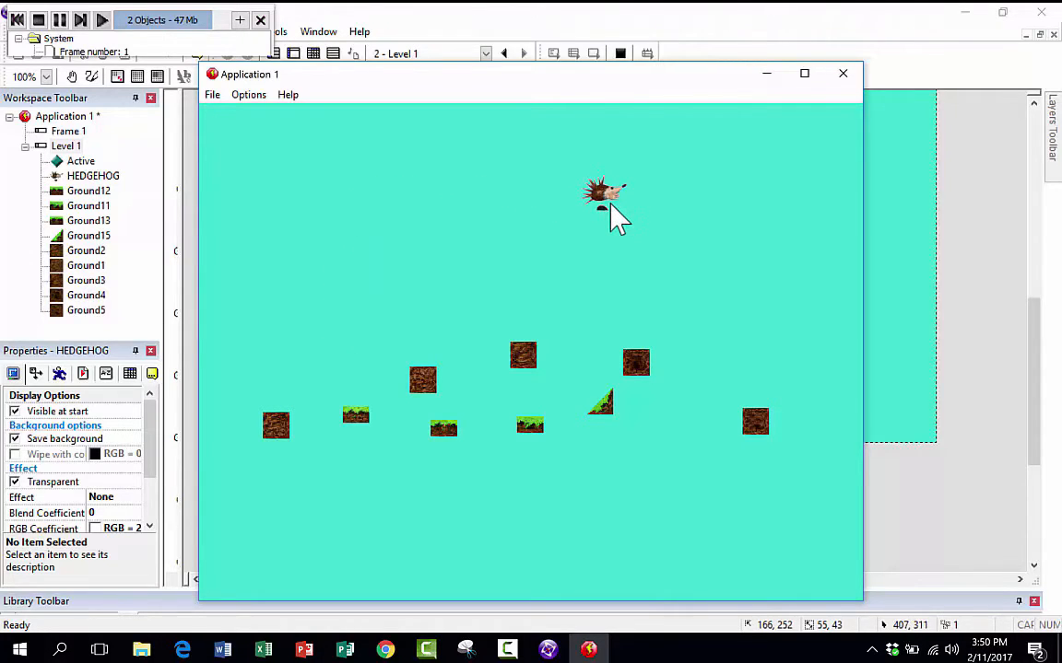
key(Left)
key(Right)
key(Up)
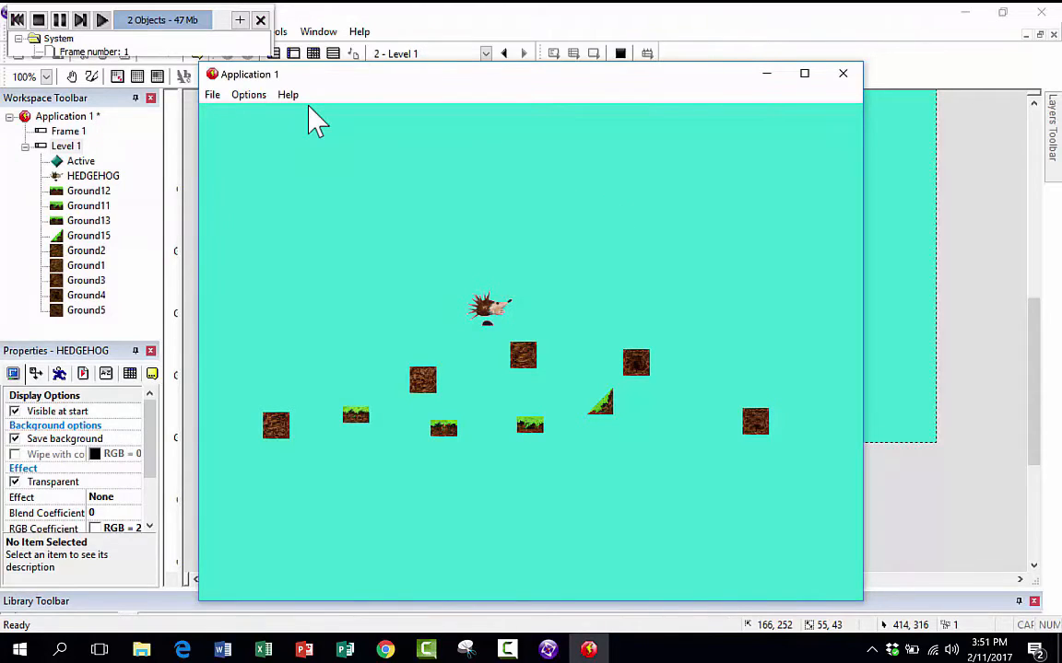
key(Left)
key(Right)
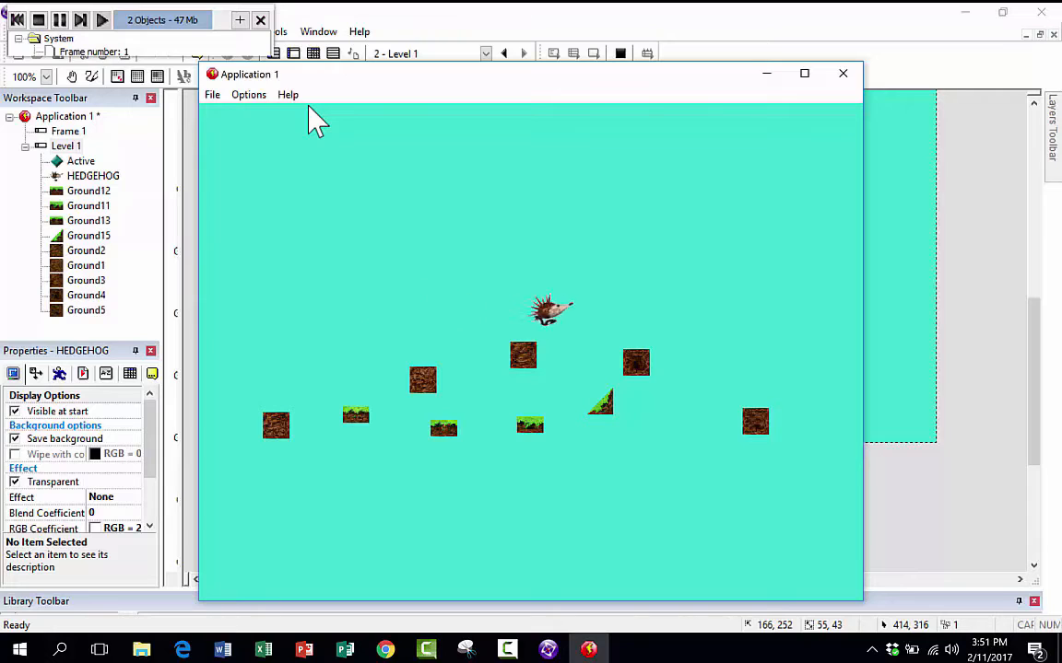
key(Left)
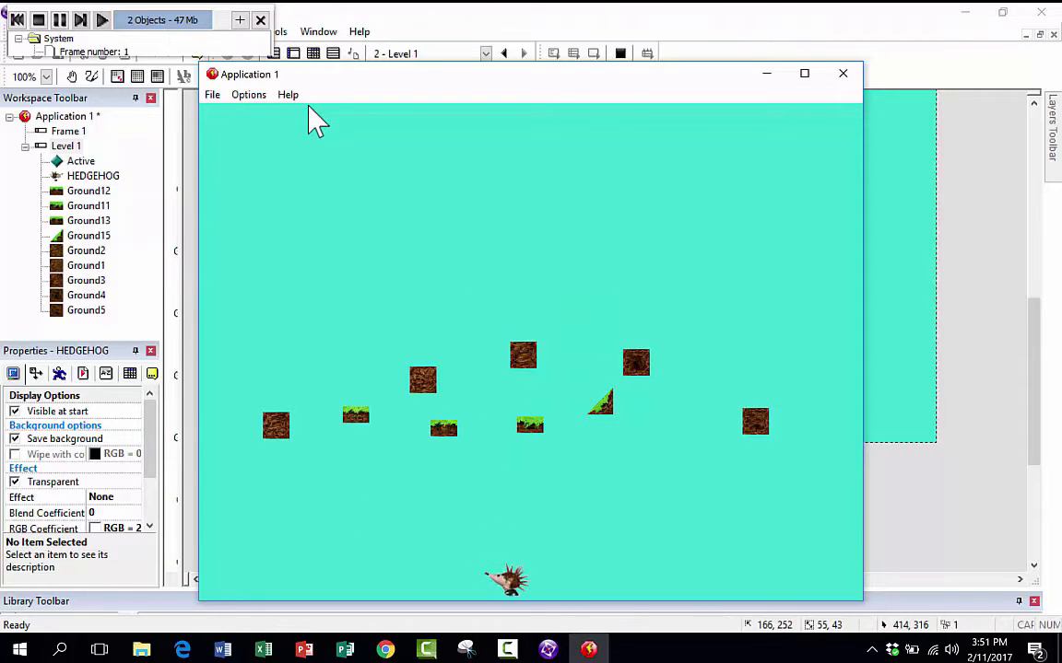
key(Up)
key(Up)
key(Right)
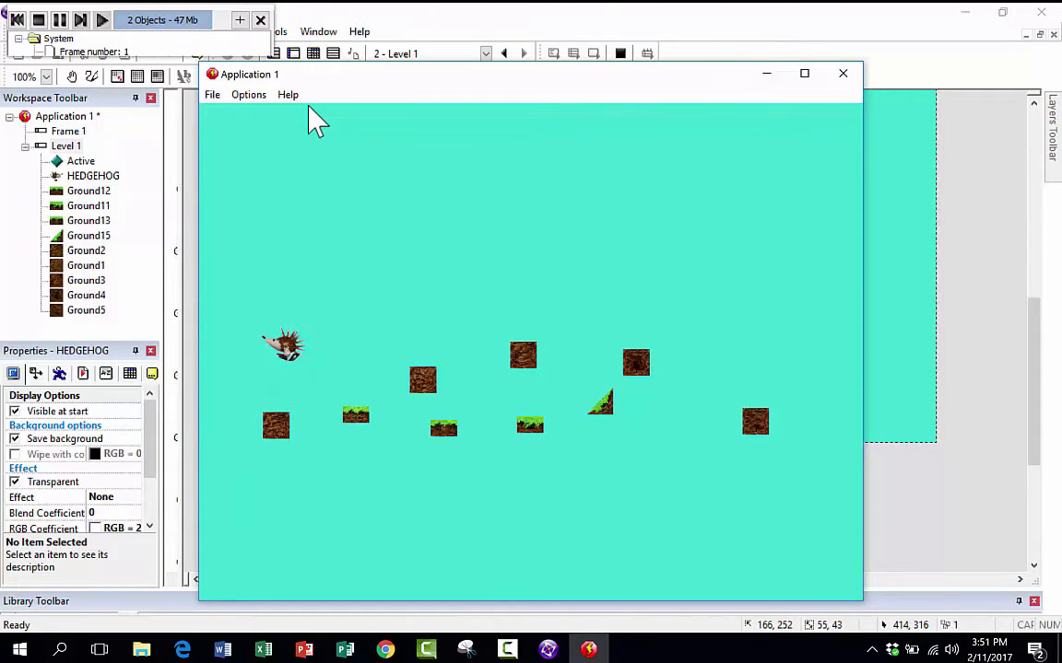
key(Right)
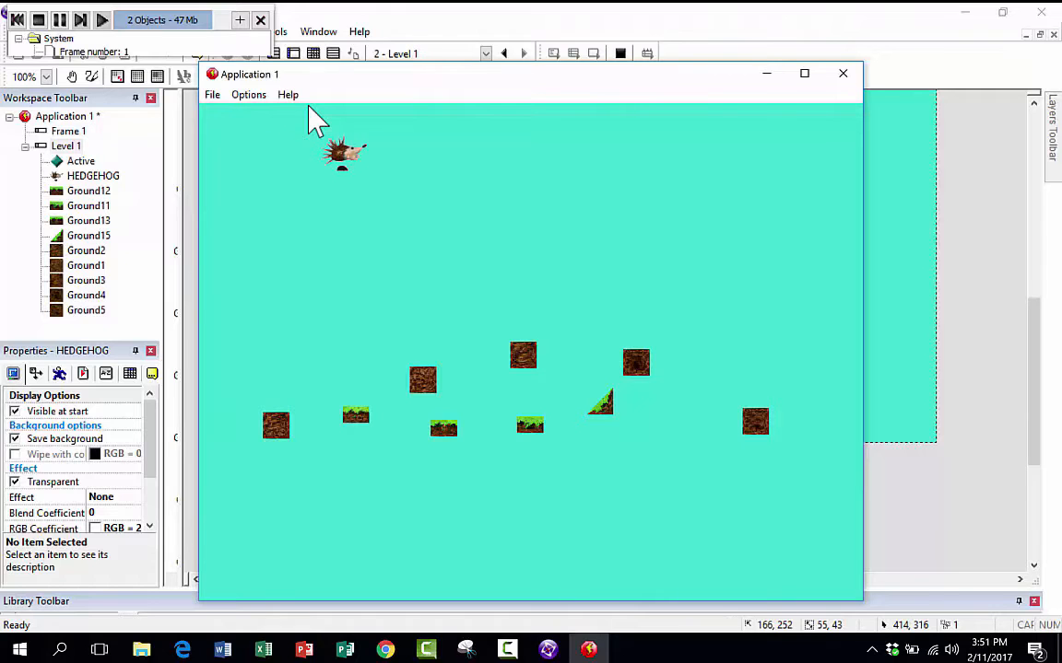
click(844, 78)
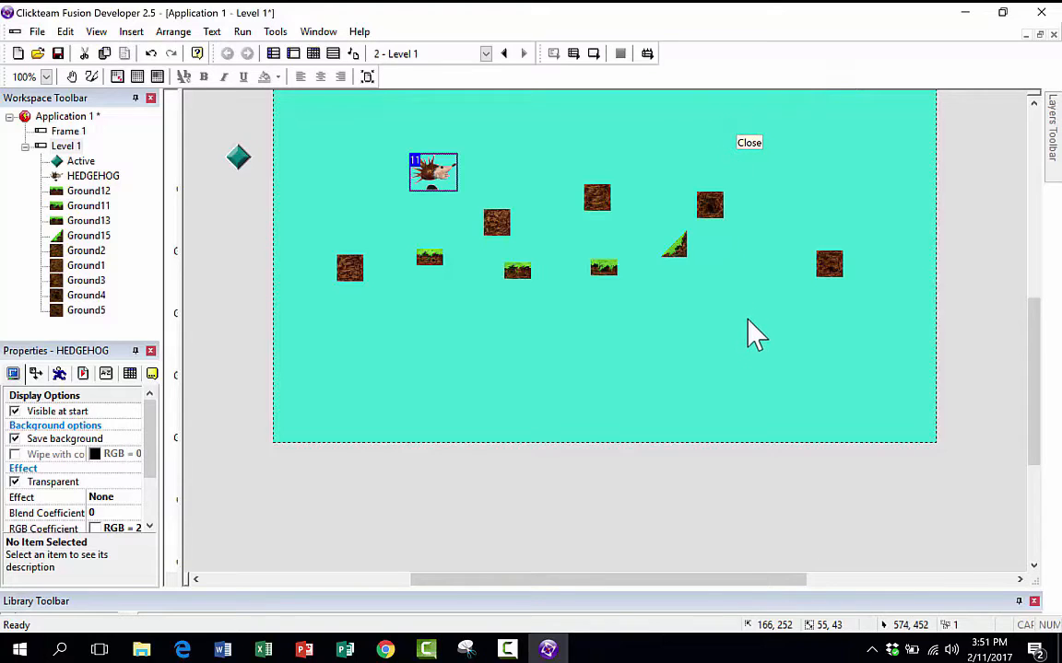
Step: Move the HEDGEHOG object left in the frame, to about X 114, Y 258
scroll(695, 343, up, 3)
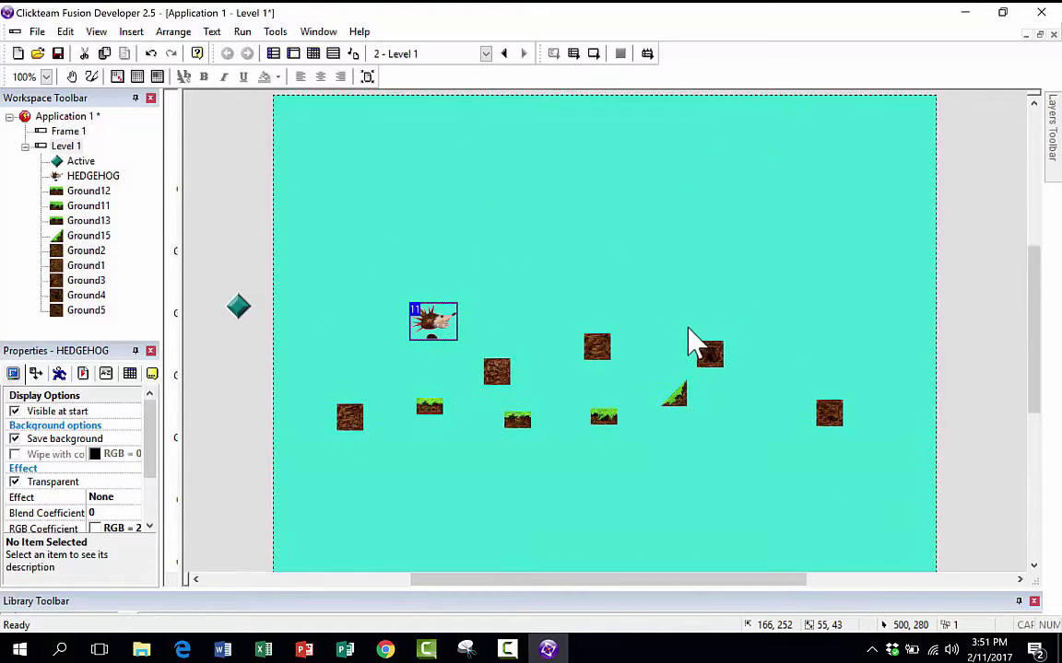
drag(433, 323, 372, 344)
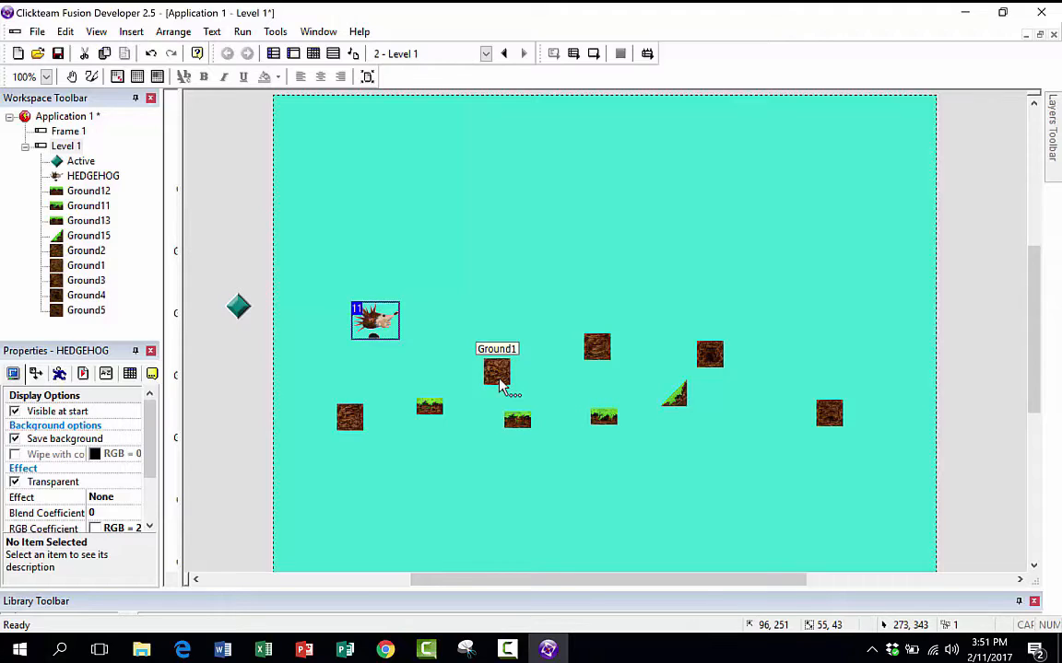
drag(395, 334, 410, 341)
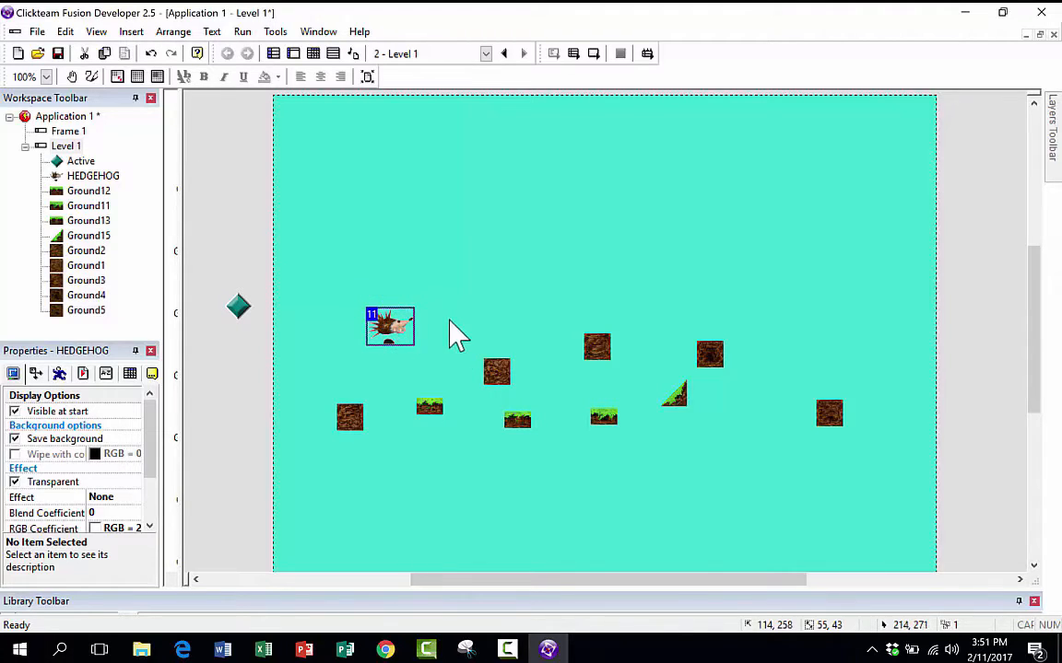
click(434, 341)
Step: Show the HEDGEHOG's movement properties and widen the Properties toolbar to make its values readable
click(393, 336)
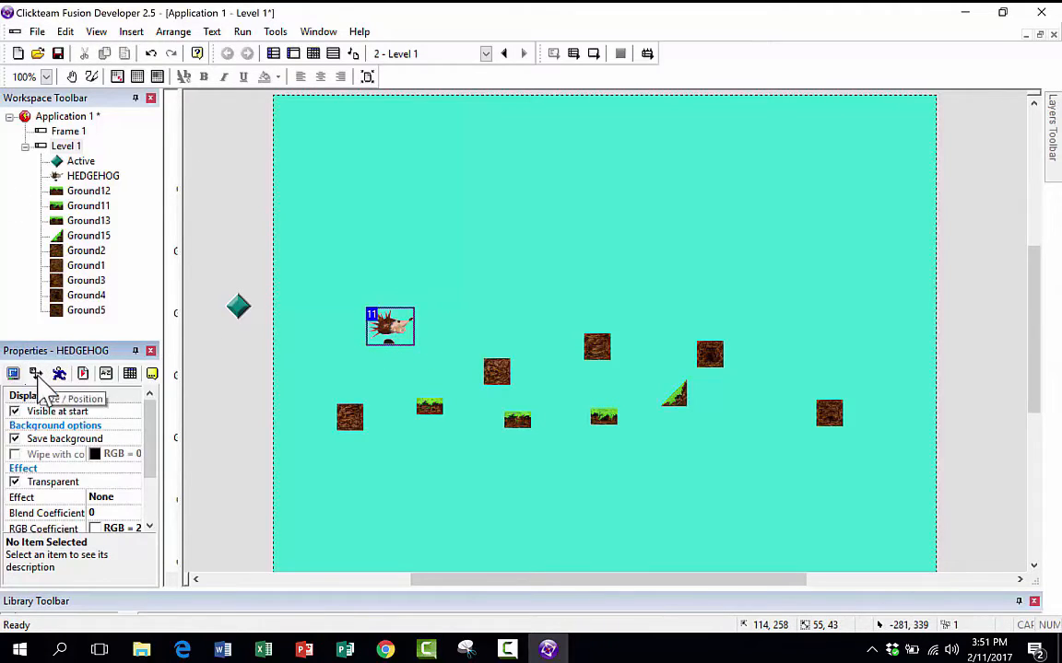
click(59, 373)
click(82, 373)
click(105, 374)
click(129, 373)
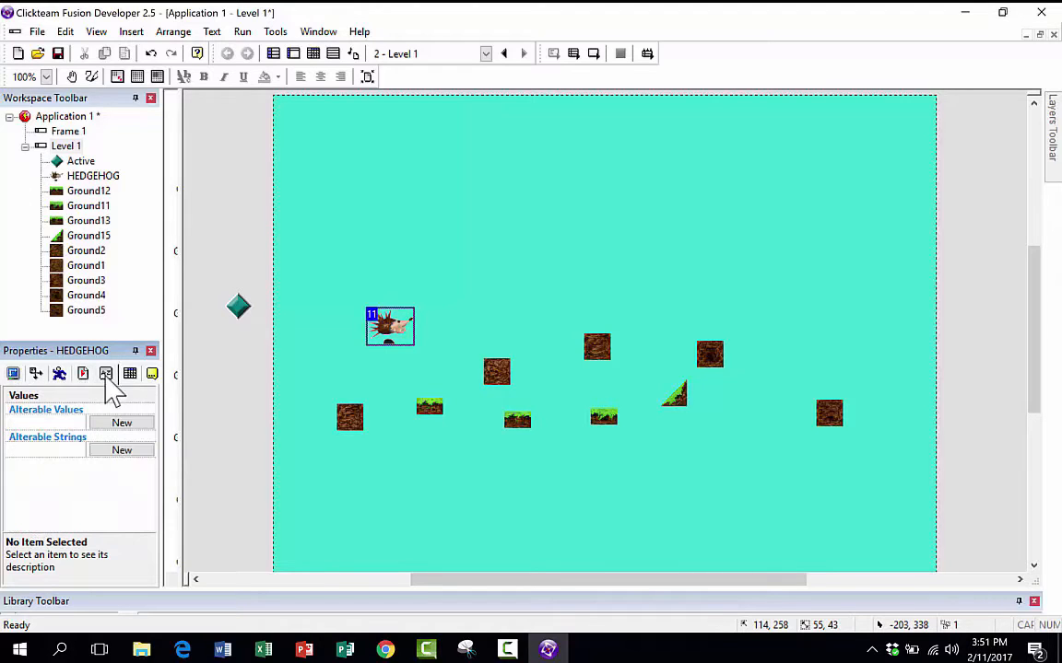
click(152, 373)
click(59, 373)
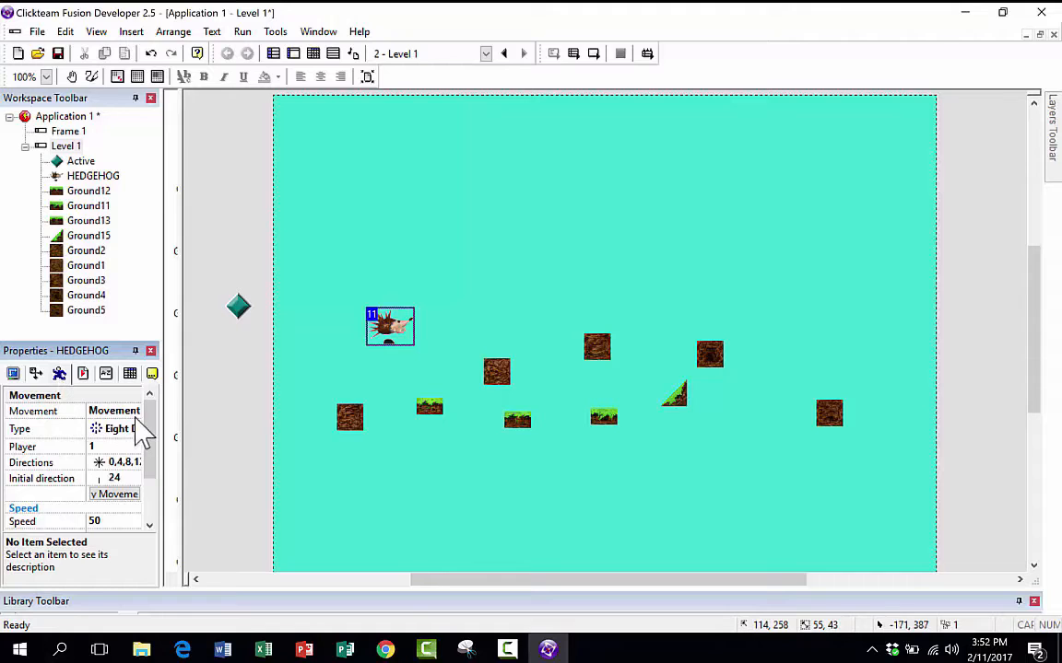
drag(163, 415, 271, 428)
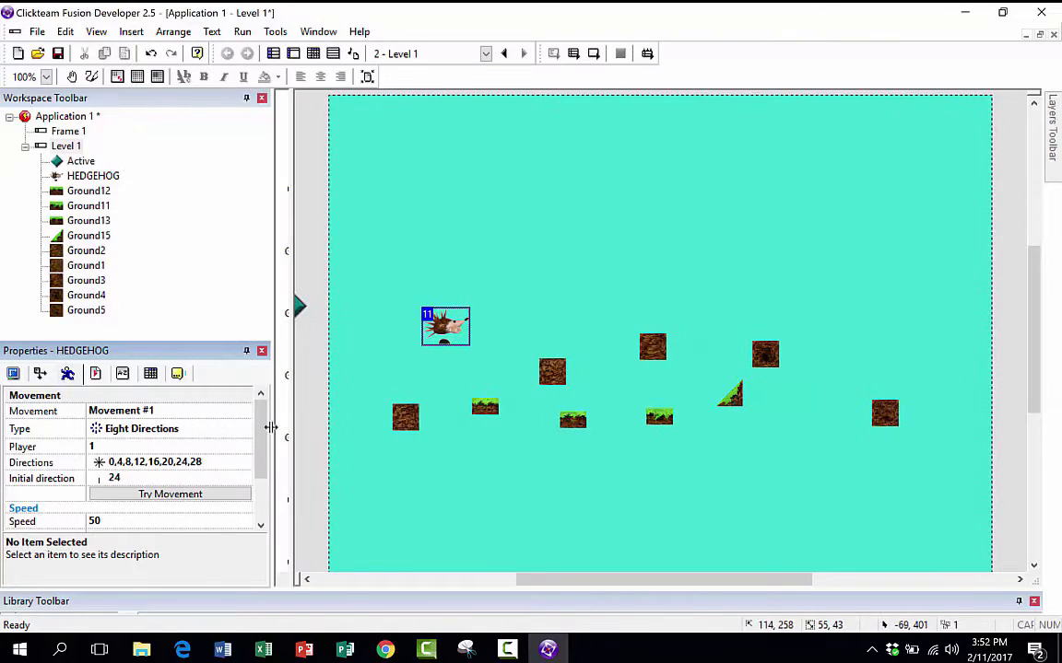
Step: Set the HEDGEHOG's movement type to Platform and move the object to about X 164, Y 239
click(117, 430)
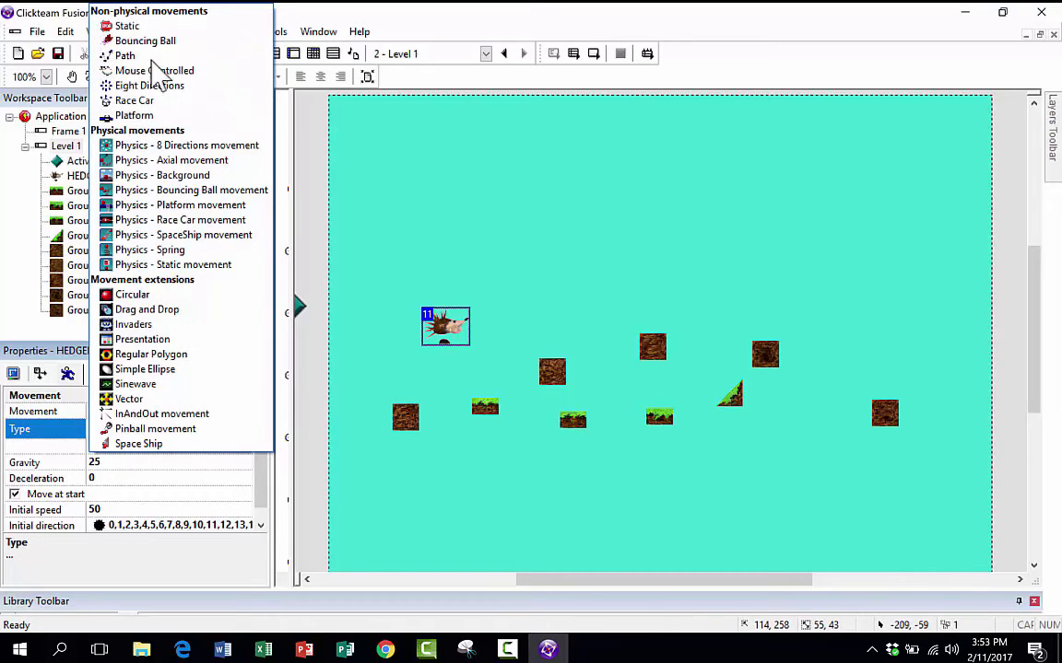
click(154, 118)
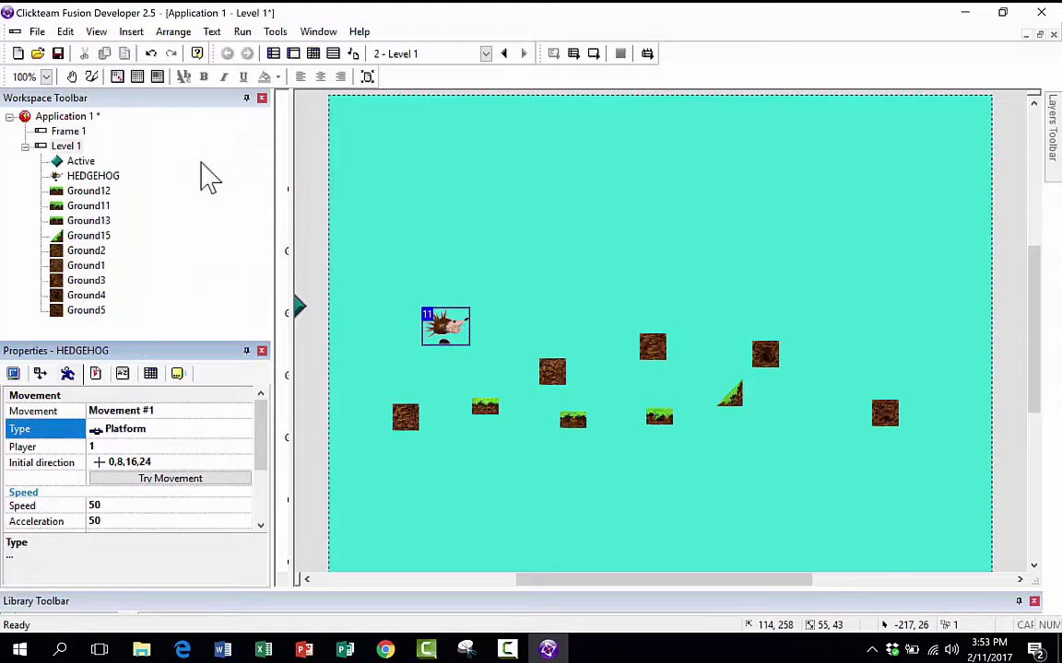
drag(459, 325, 501, 309)
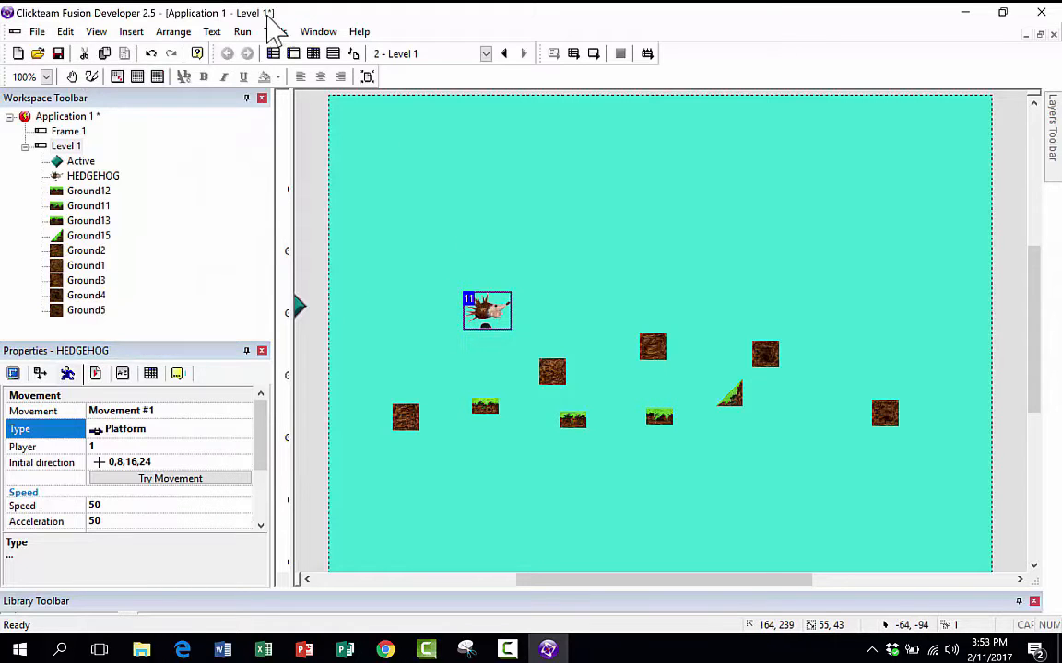
Step: Run the Level 1 frame to test the hedgehog's Platform movement, and close the frame window
click(242, 32)
click(273, 70)
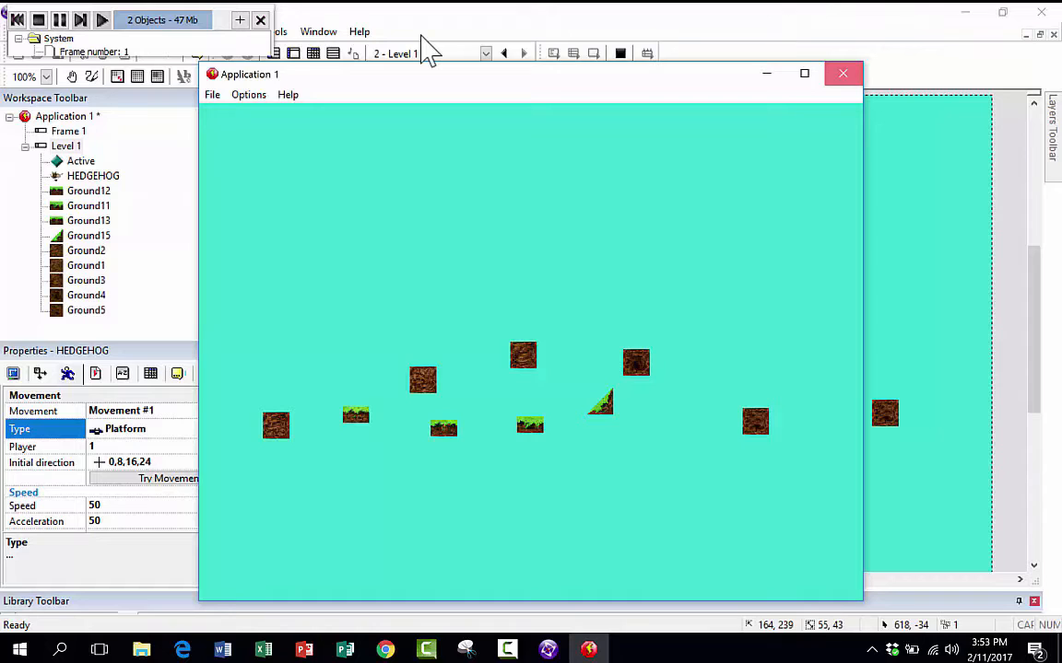
click(842, 73)
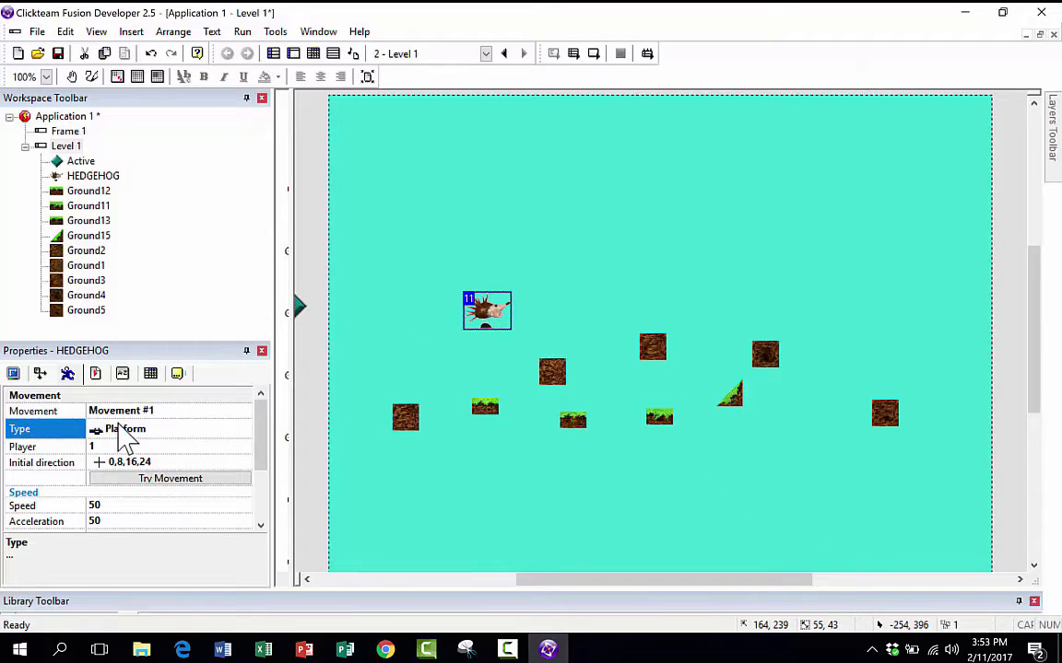
scroll(469, 348, down, 1)
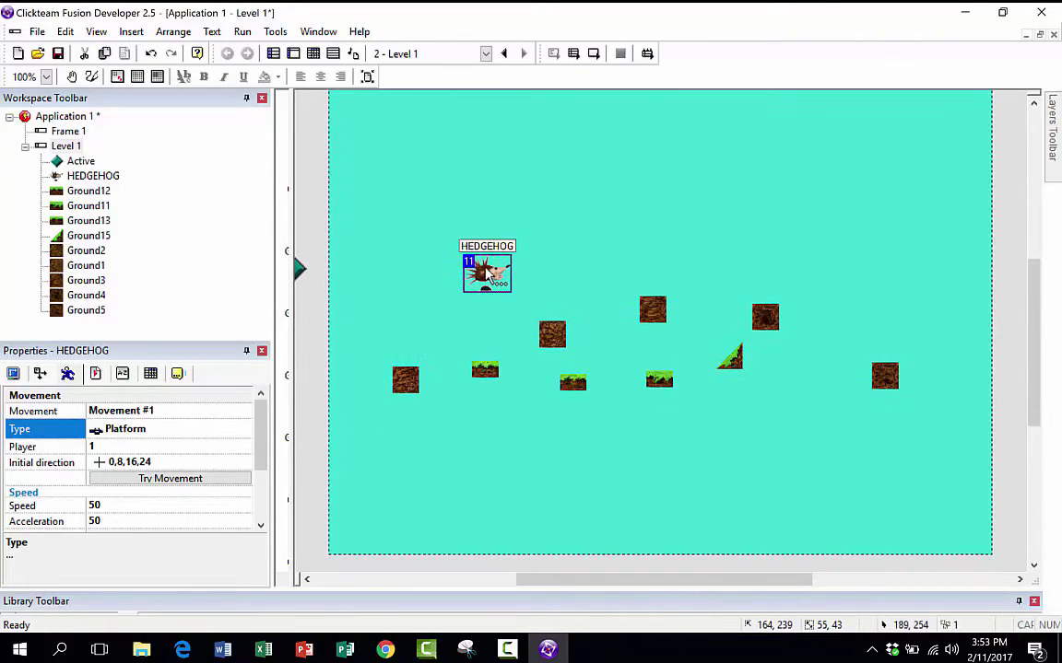
scroll(503, 455, up, 6)
scroll(505, 458, down, 5)
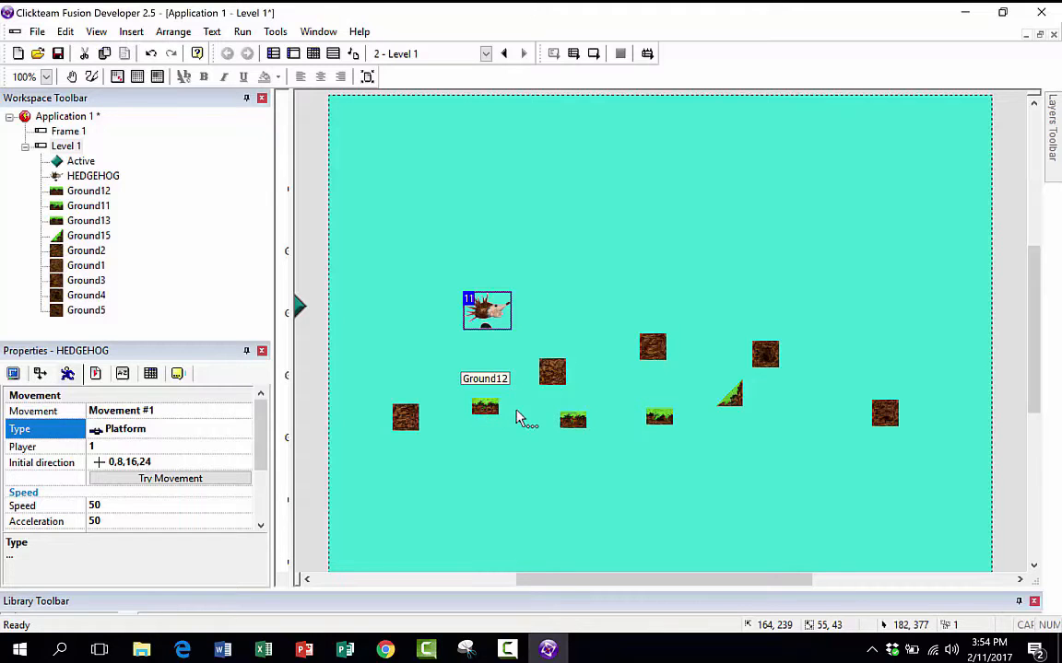
scroll(486, 433, up, 6)
scroll(505, 426, down, 5)
scroll(505, 426, down, 1)
Step: Set the obstacle type of the Ground12 tile below the hedgehog to Platform in its runtime options
click(485, 406)
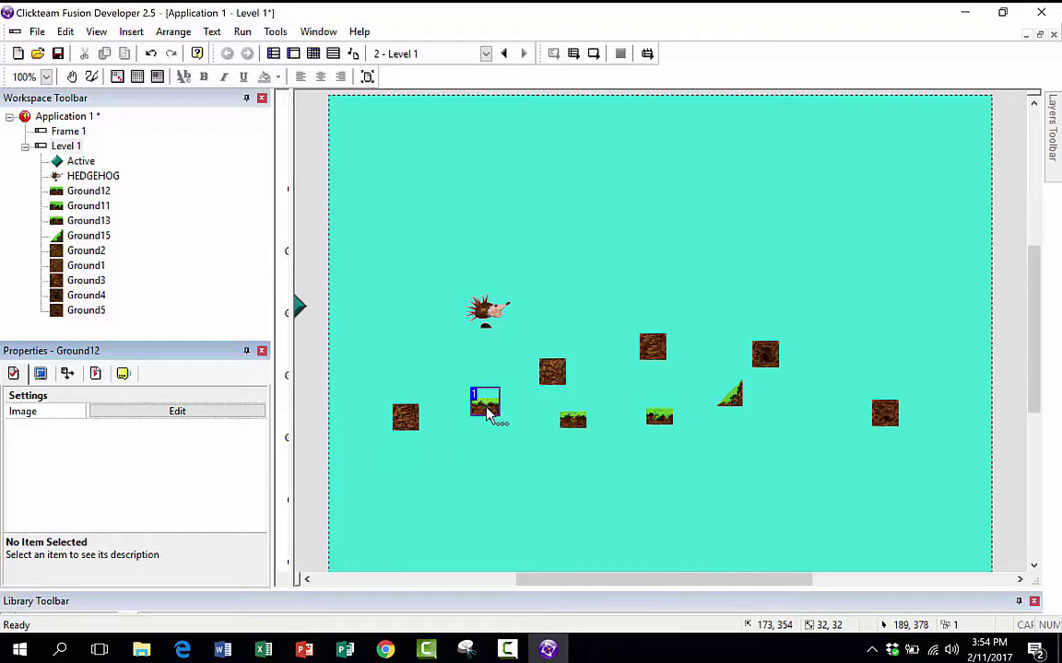
drag(485, 408, 484, 408)
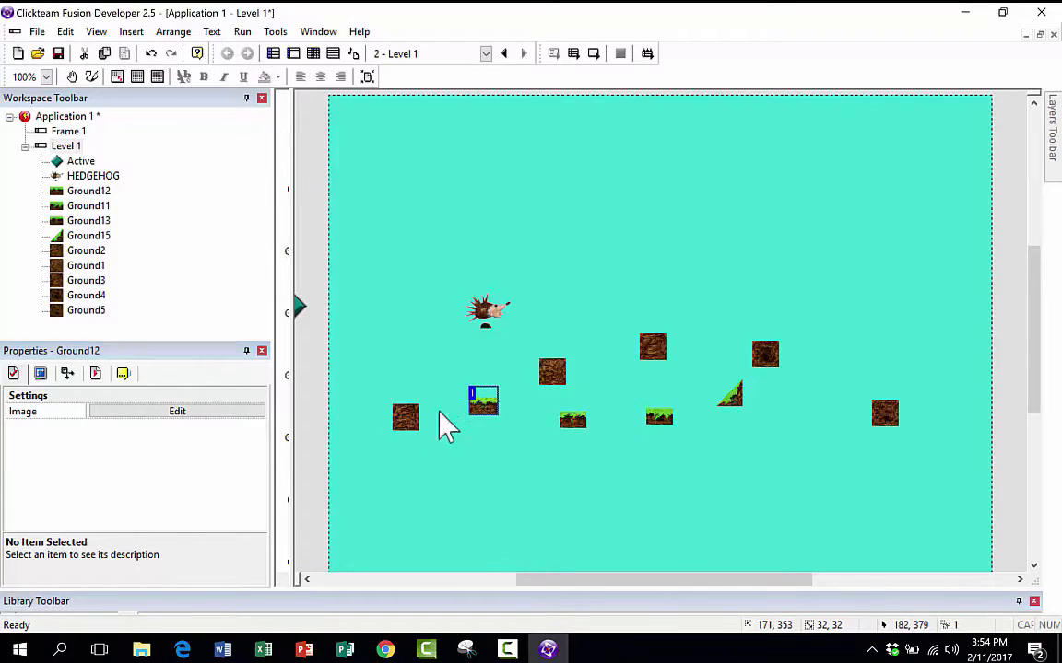
click(40, 373)
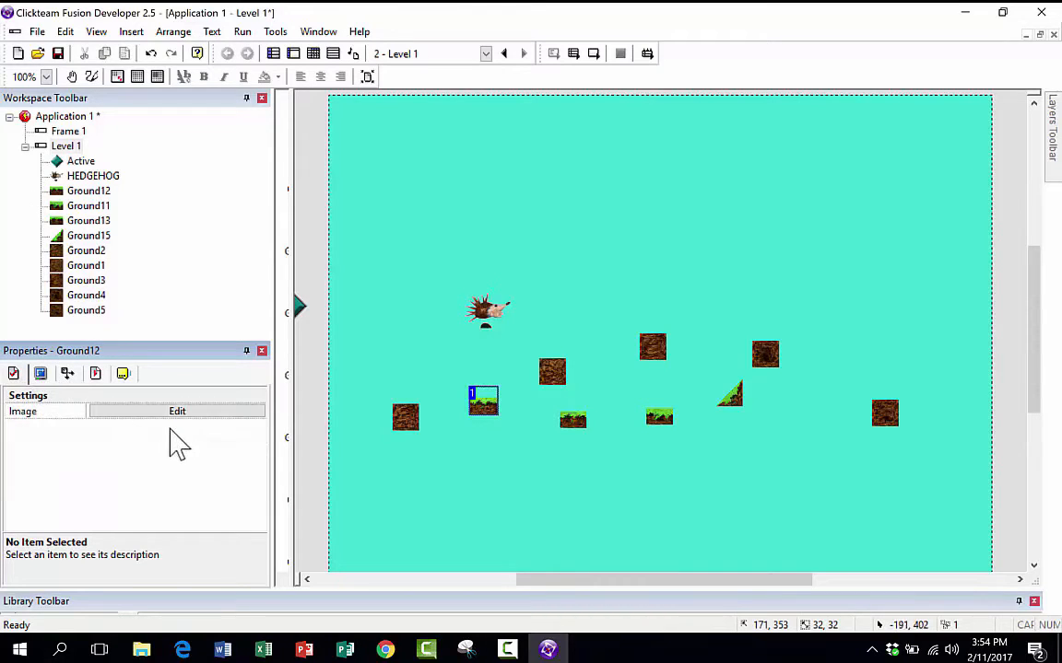
click(486, 406)
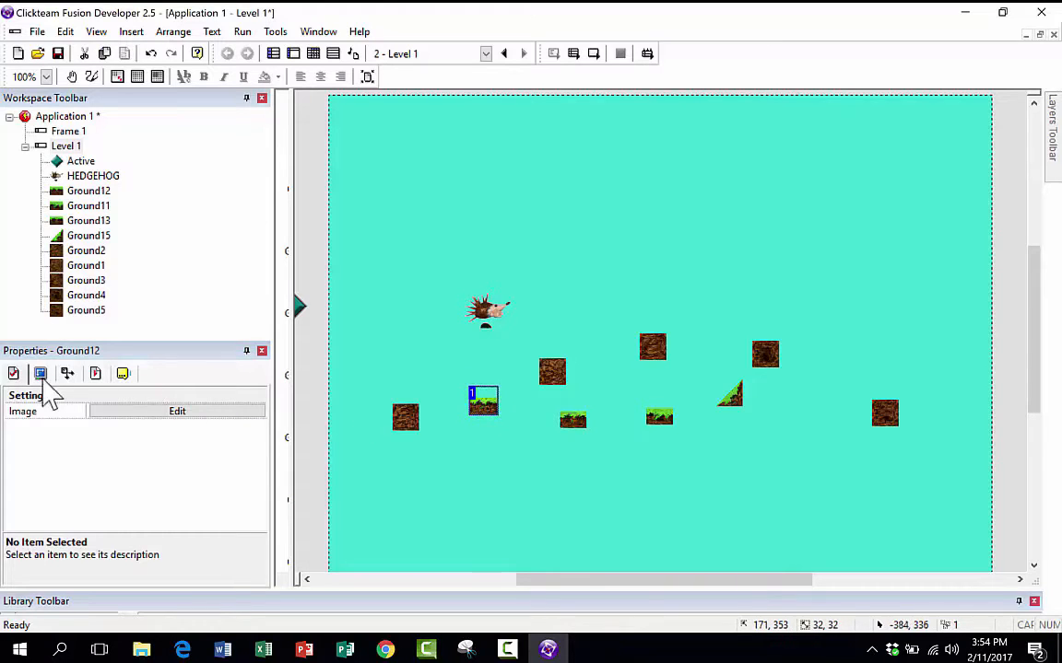
click(96, 374)
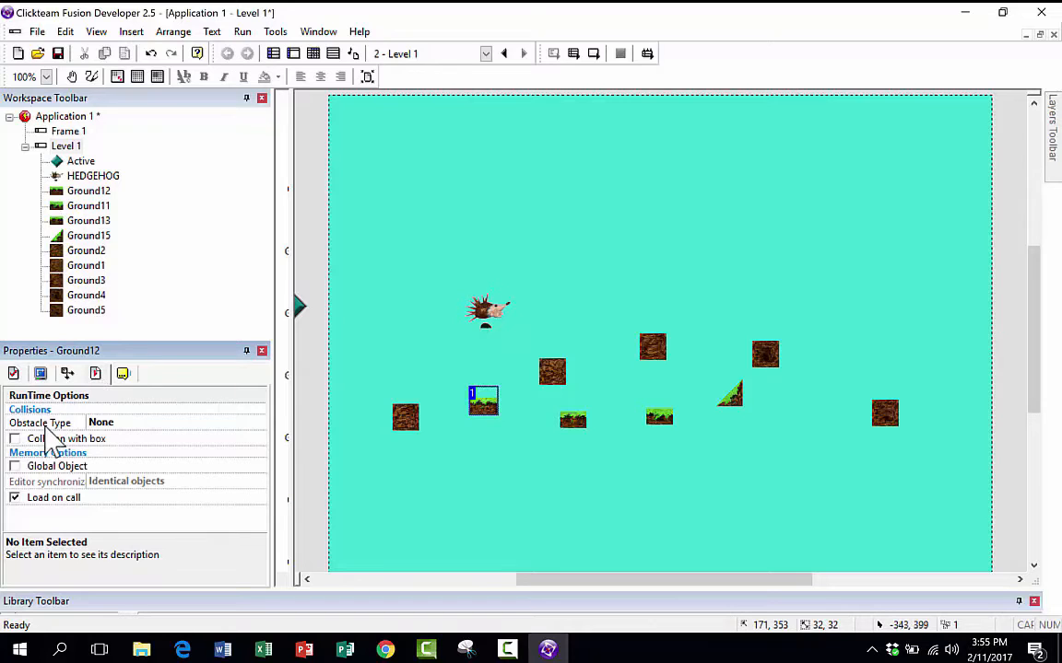
click(111, 426)
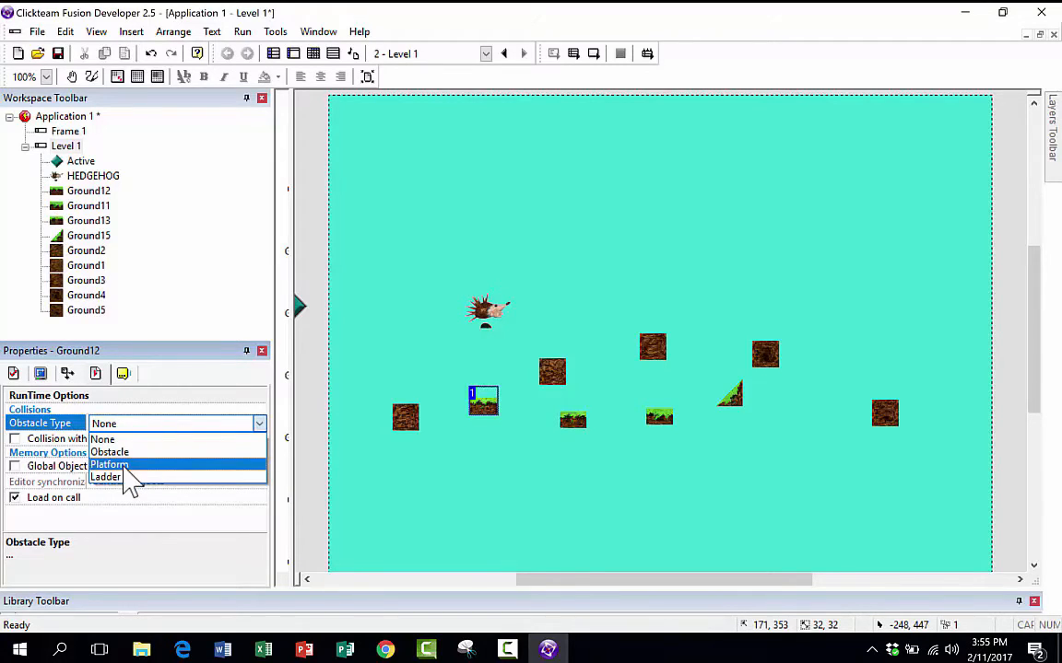
click(124, 465)
click(523, 403)
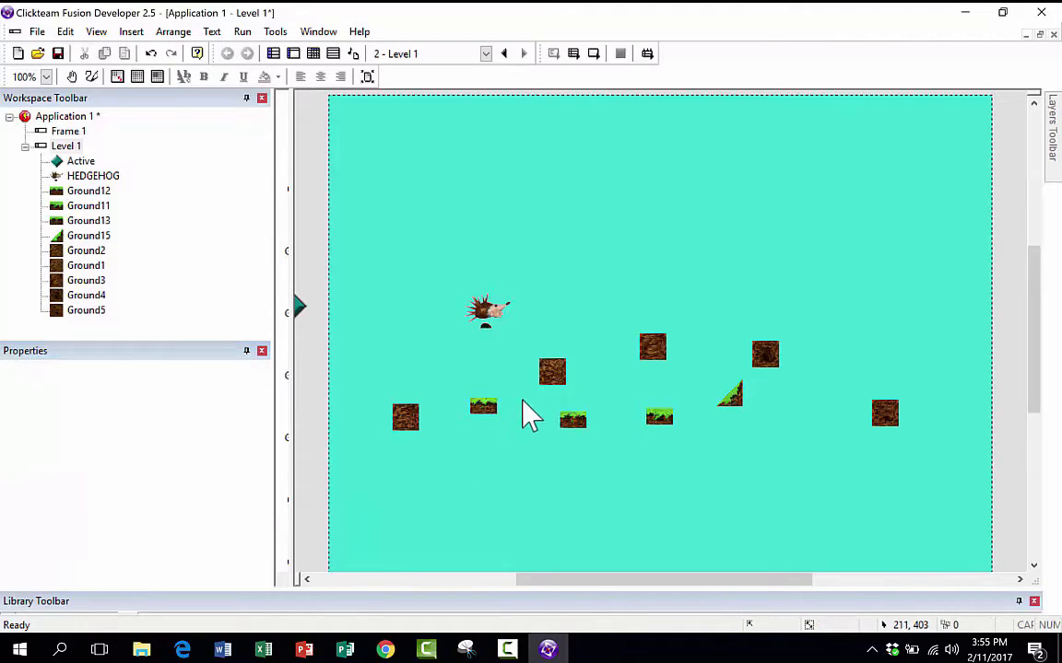
Step: Run the Level 1 frame to test how the hedgehog lands on the Ground12 platform tile, and close it
scroll(505, 337, down, 1)
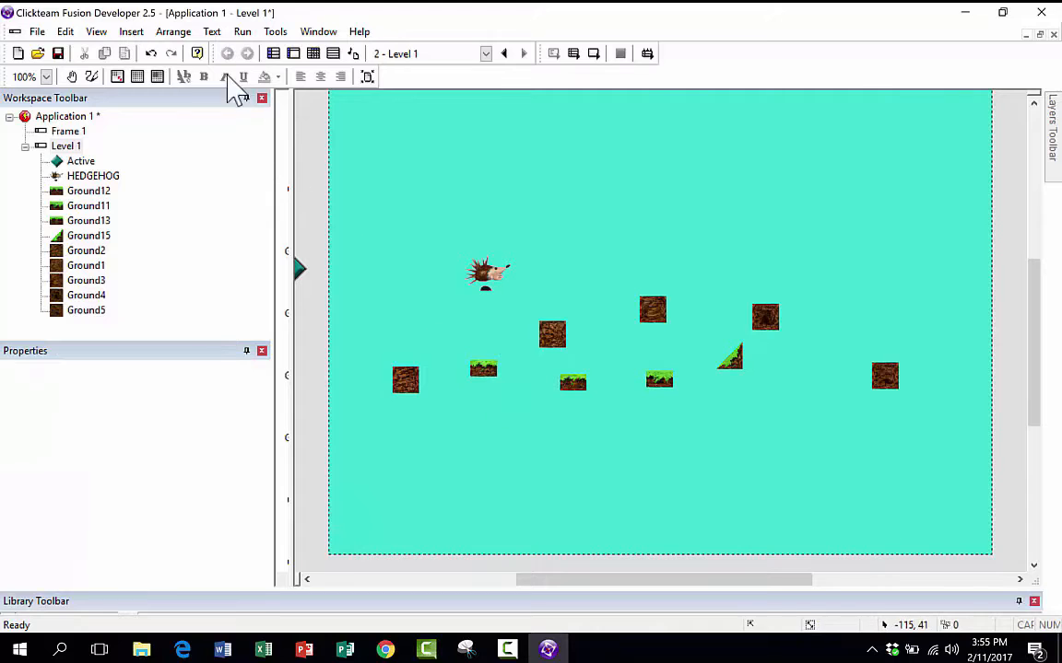
click(243, 31)
click(279, 71)
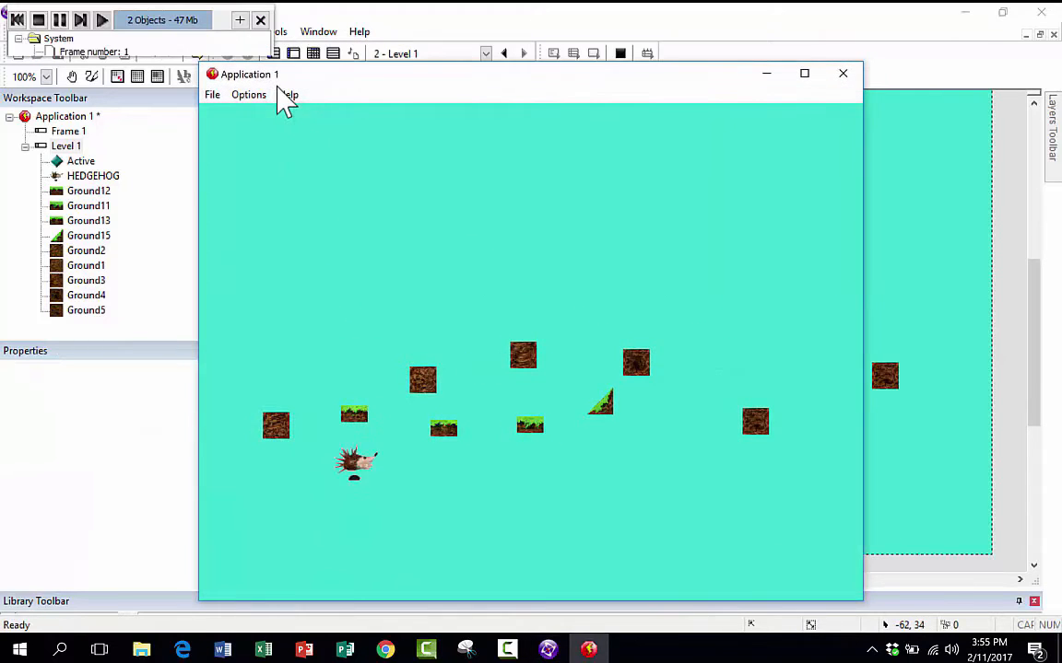
click(842, 74)
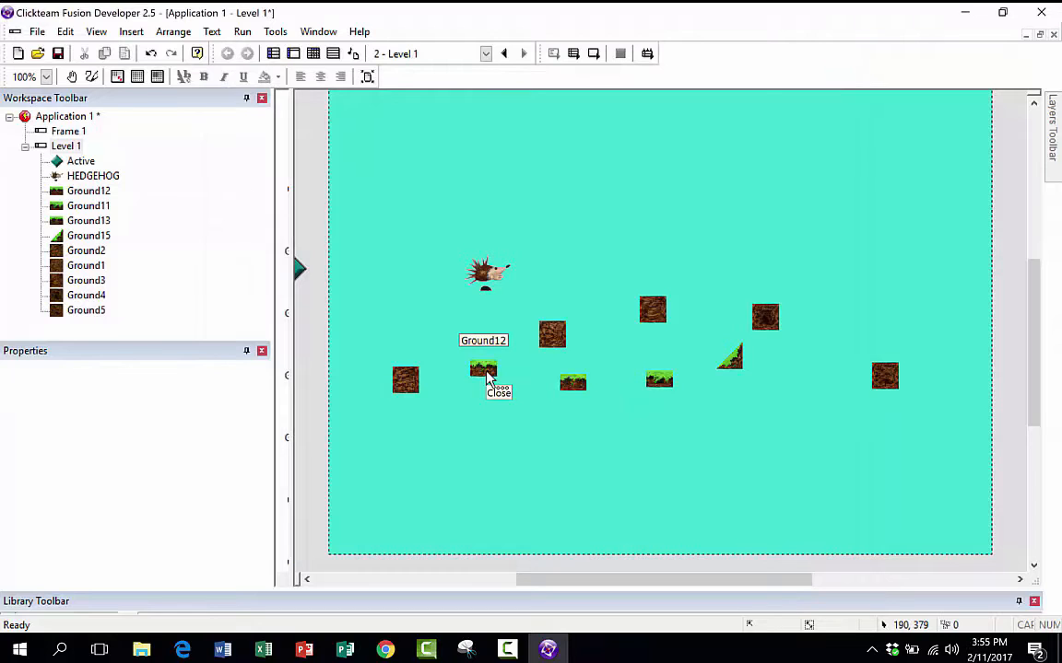
Step: Switch to the storyboard editor and select the Level 1 frame in the list of frames
click(486, 372)
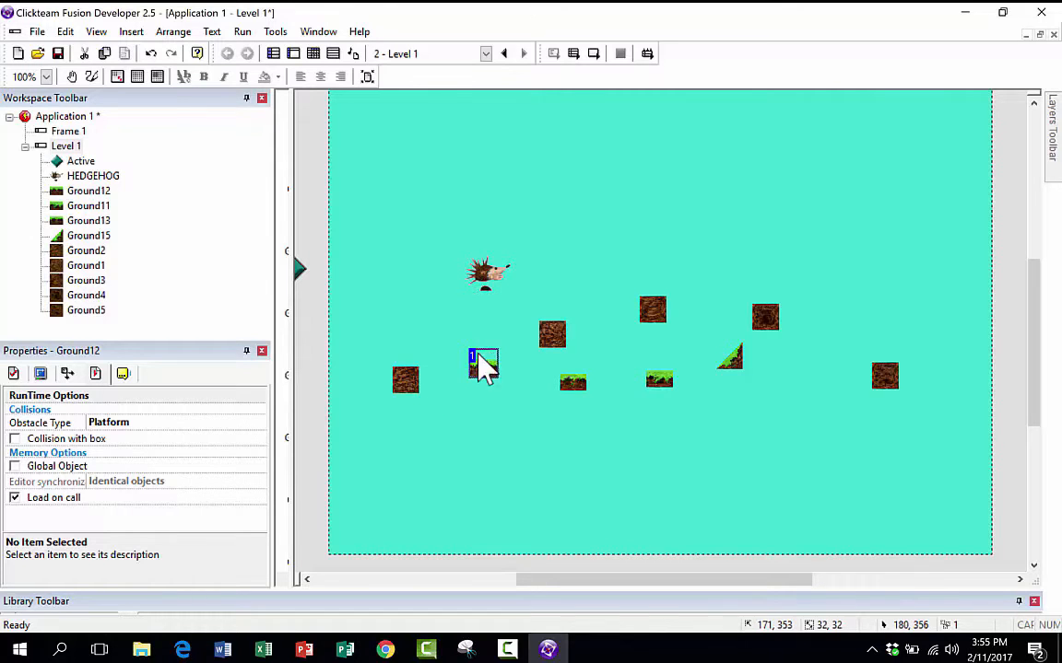
scroll(483, 357, down, 2)
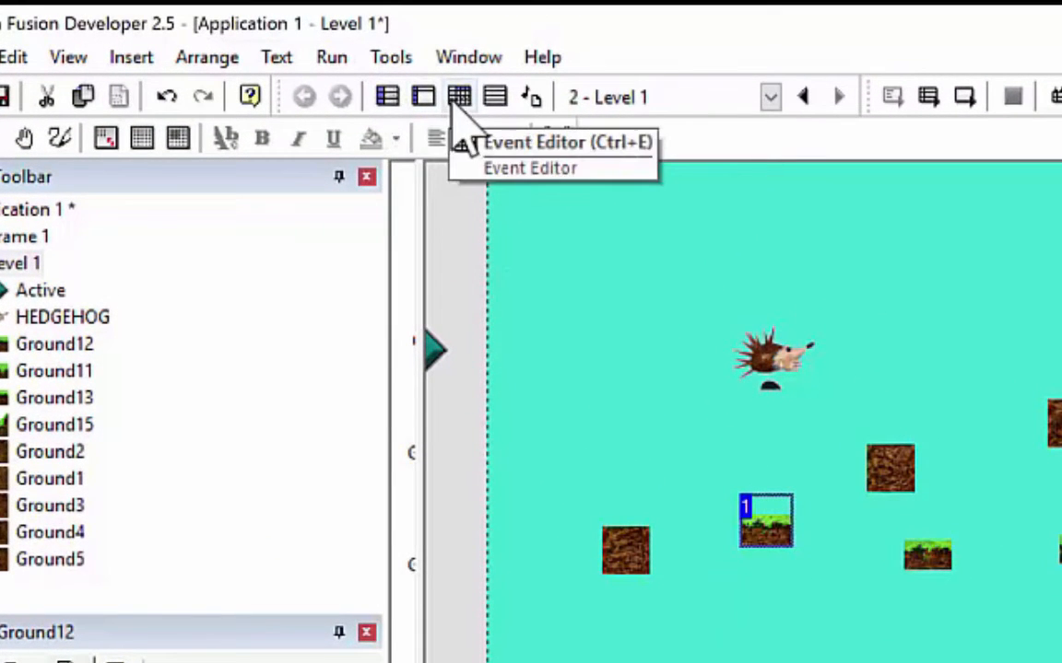
click(389, 95)
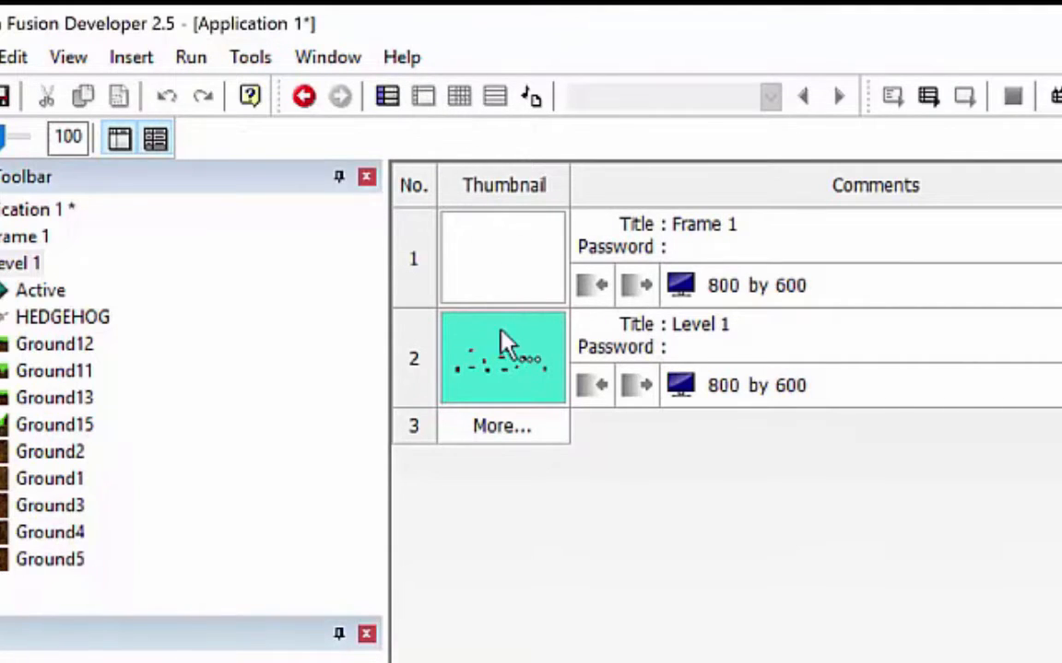
click(502, 359)
click(488, 262)
click(497, 373)
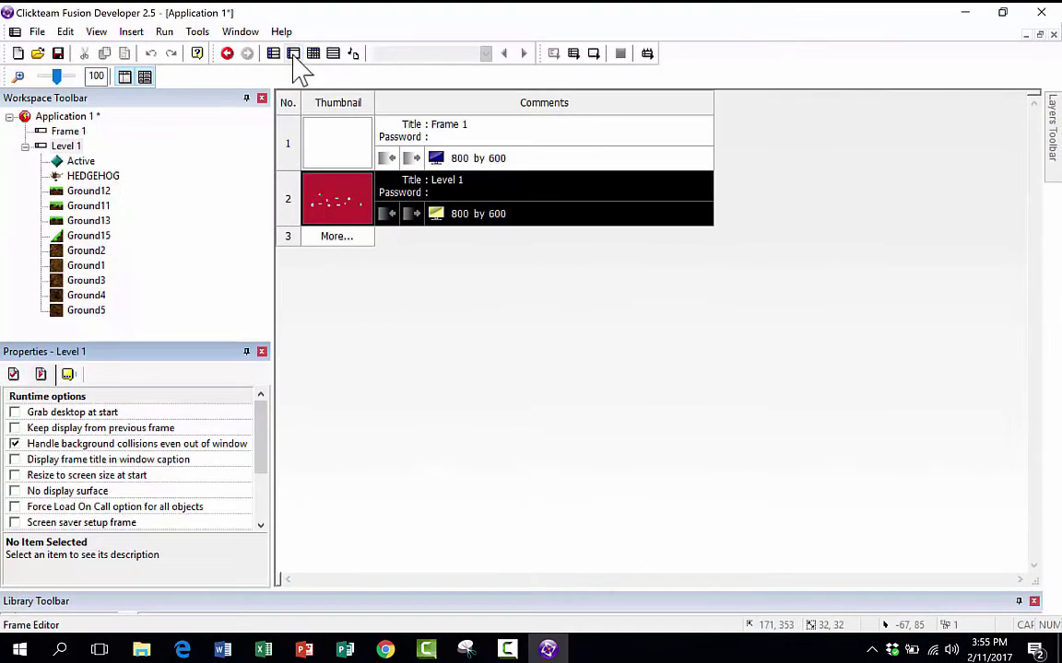
Step: Open the event editor for Level 1 and narrow the workspace panel to give the event grid more room
click(423, 96)
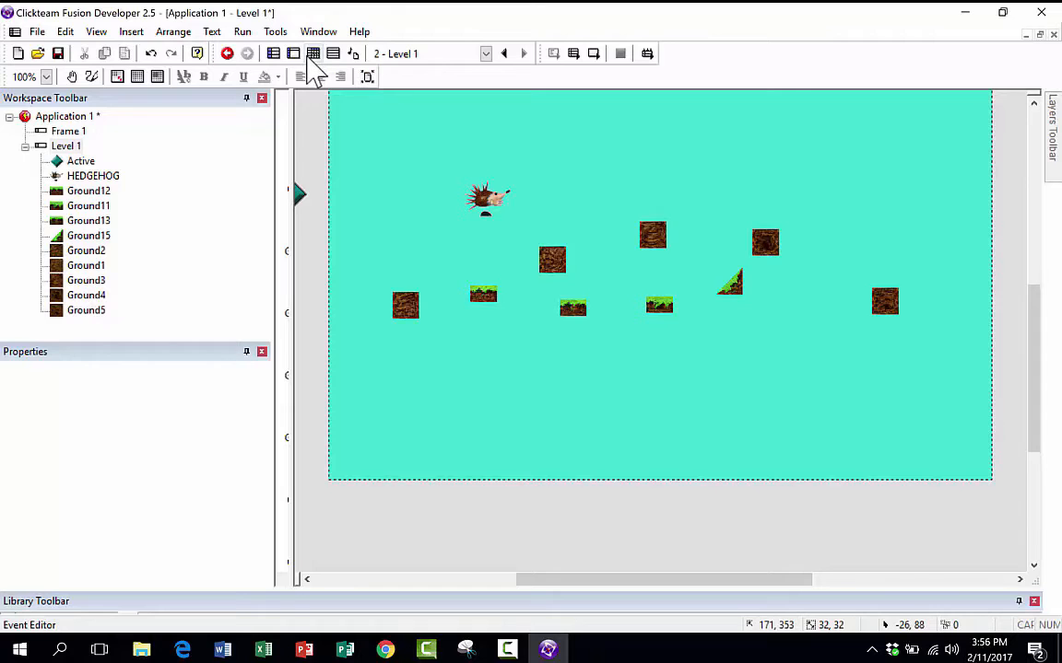
click(314, 54)
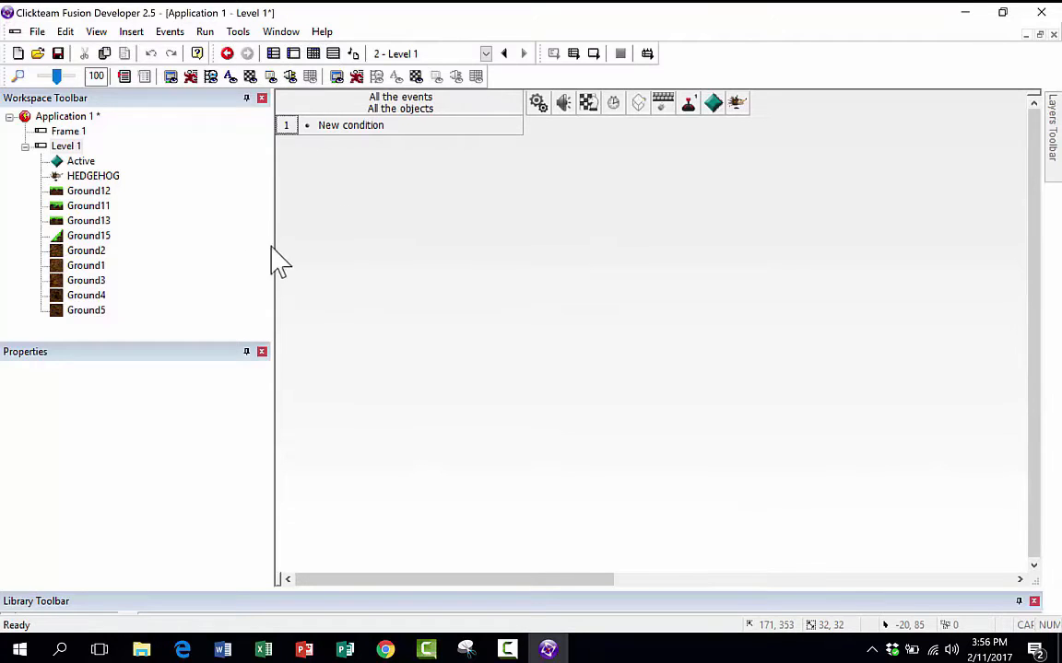
drag(272, 249, 221, 256)
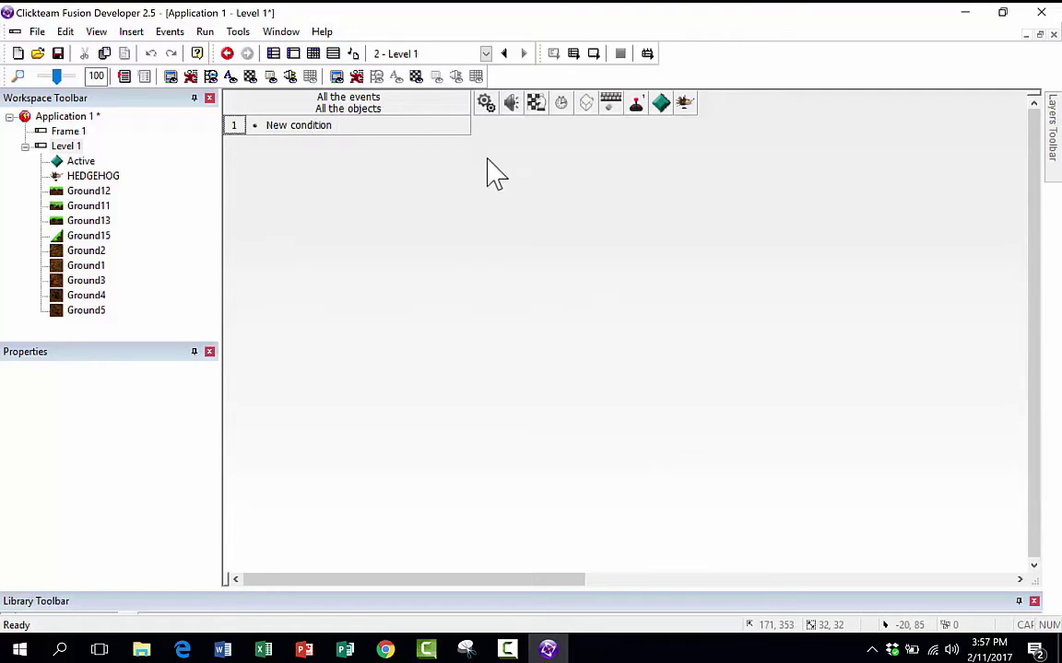
Step: Add an event that stops the HEDGEHOG object's movement when it collides with a backdrop
click(269, 129)
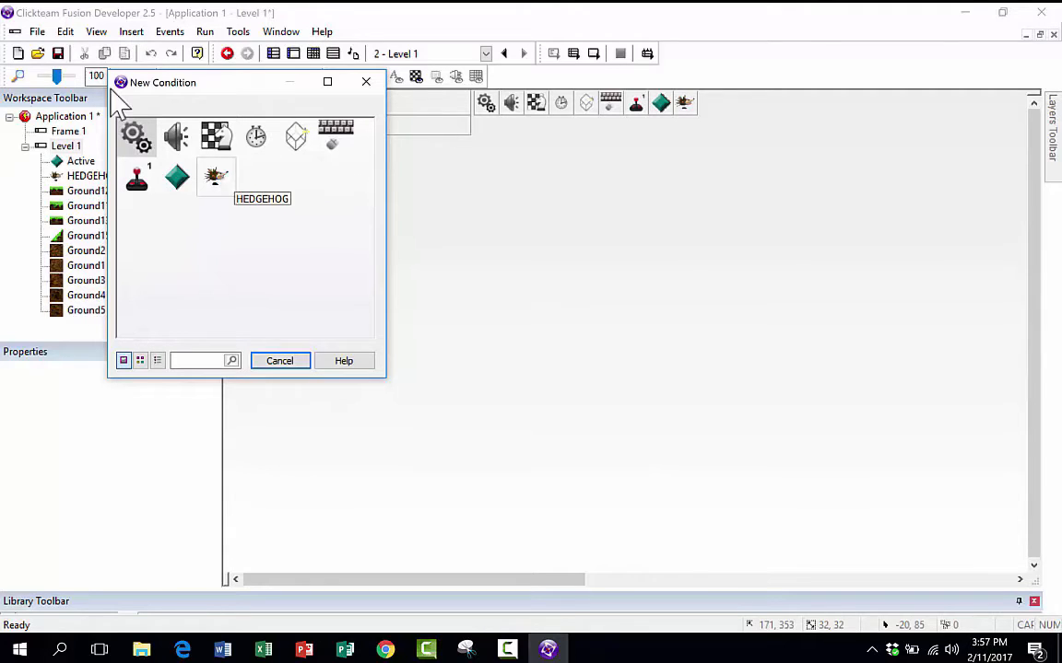
click(217, 176)
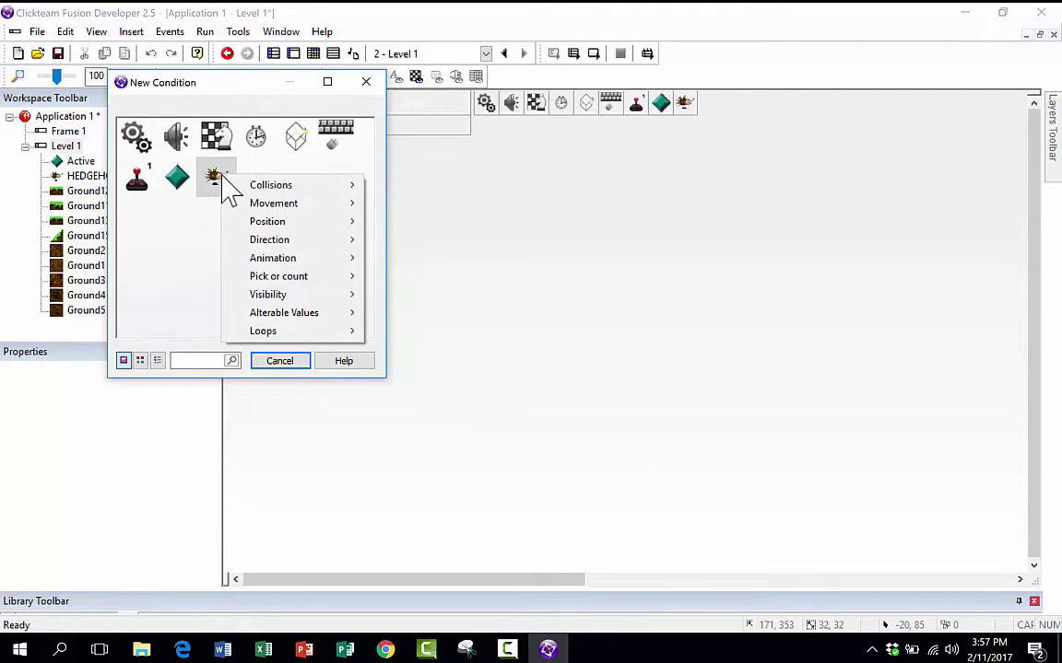
mouse_move(247, 188)
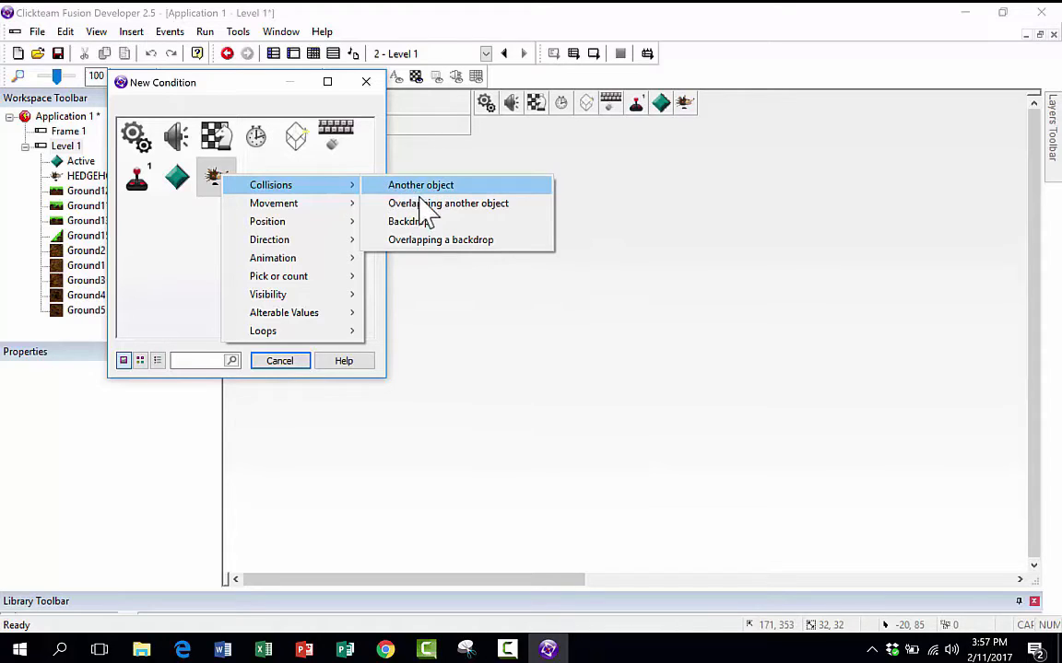
click(424, 230)
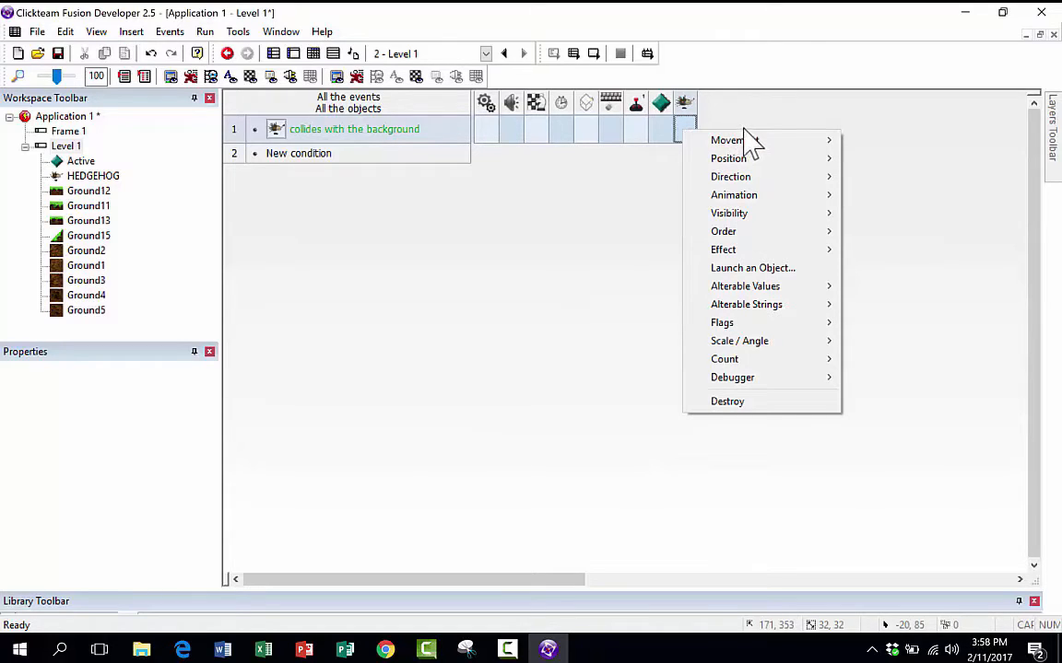
mouse_move(767, 146)
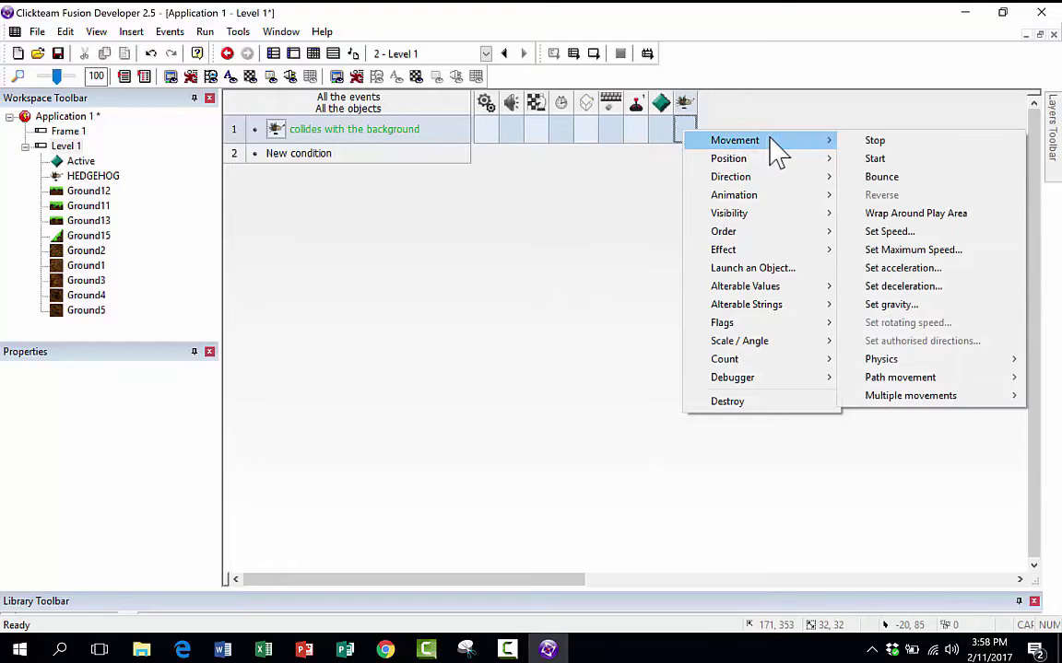
click(878, 145)
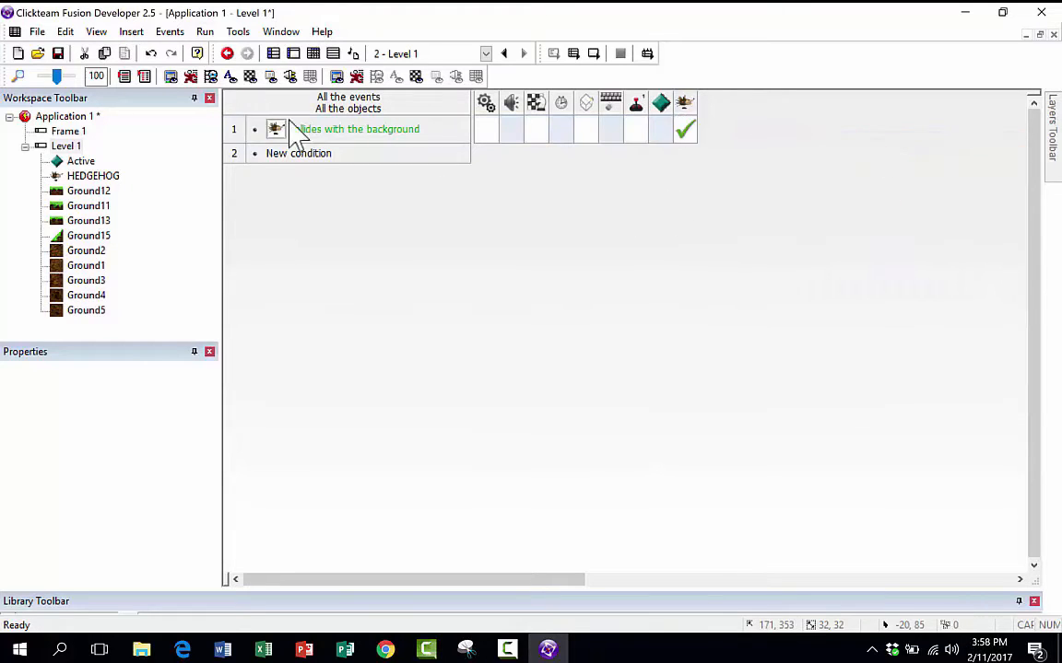
Step: Run the Level 1 frame, walk the hedgehog left and right on its ground tile to test the collision event, and close it
click(204, 32)
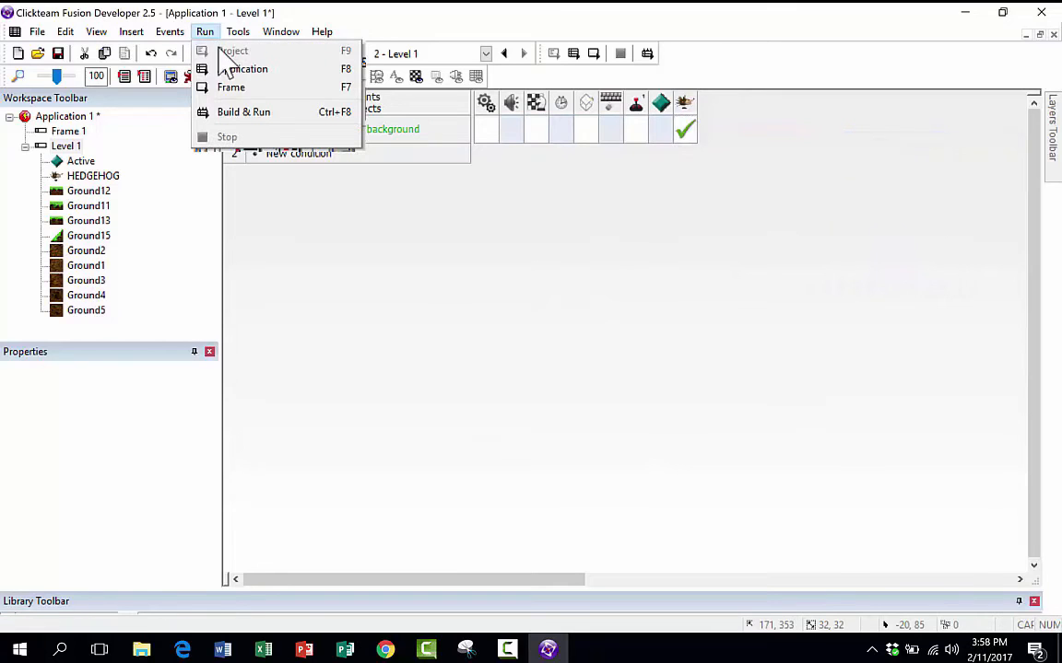
click(237, 91)
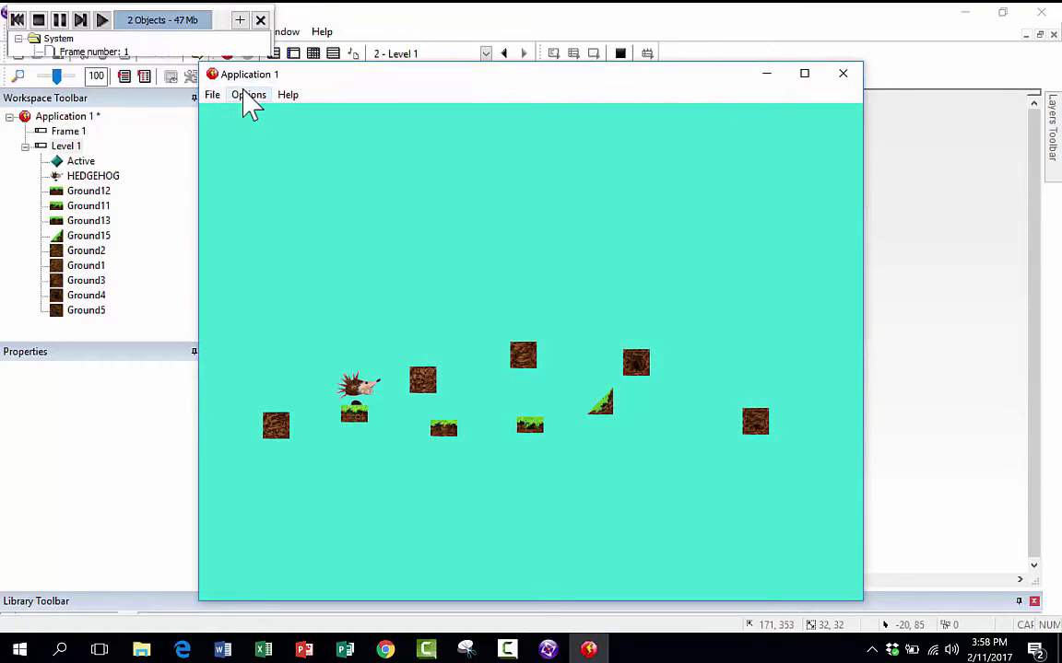
key(Left)
key(Right)
key(Left)
key(Right)
key(Left)
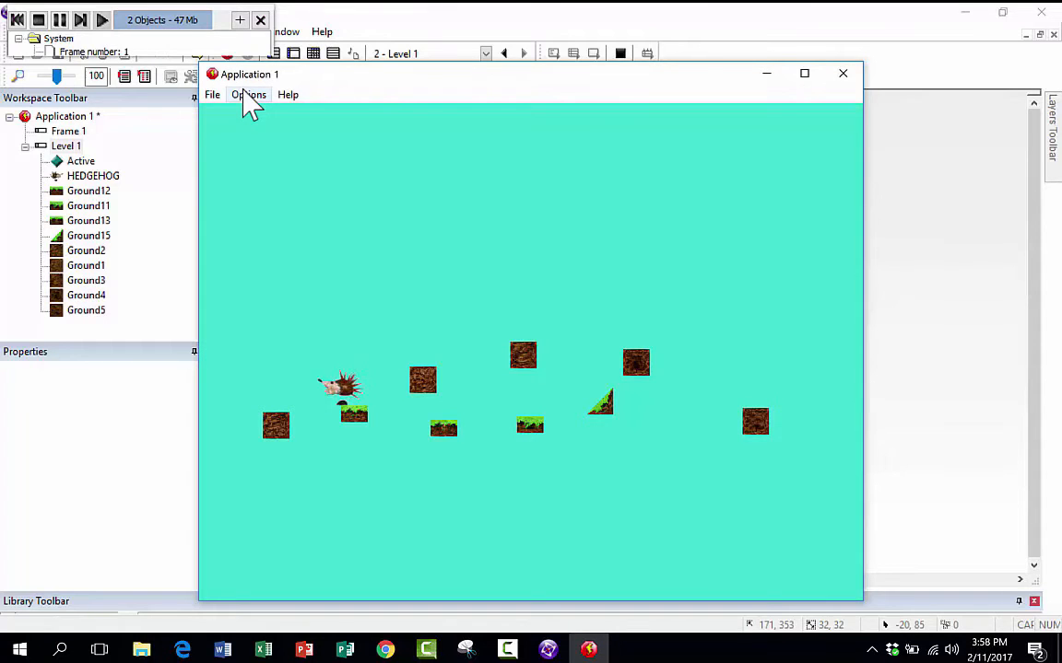
key(Right)
key(Left)
key(Right)
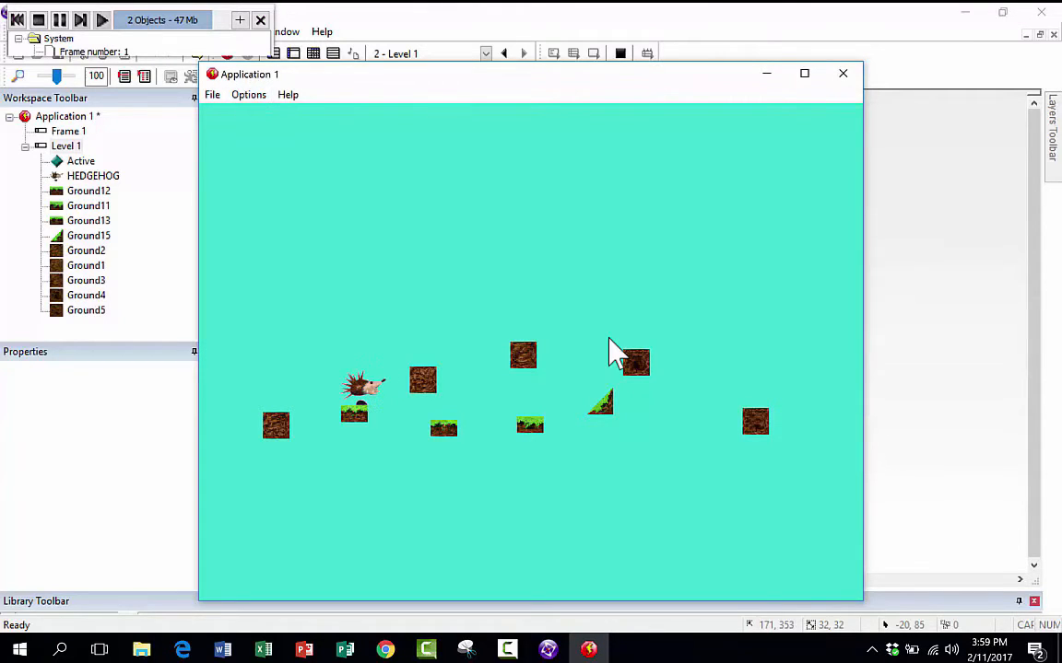
click(842, 74)
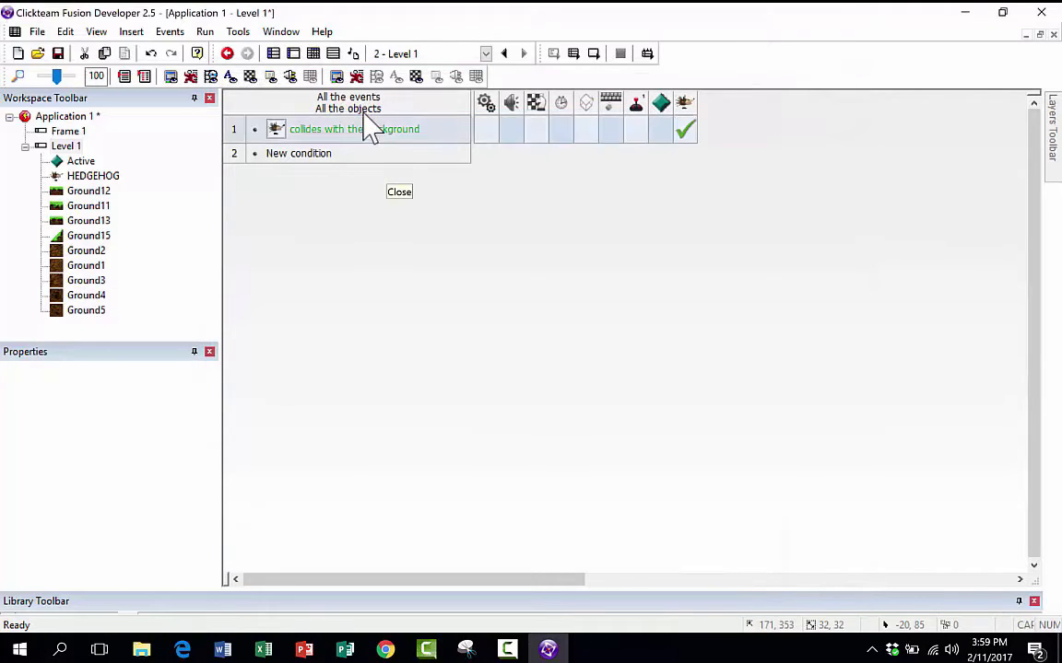
Step: Return to the frame editor to work on the Level 1 layout of ground tiles
click(293, 53)
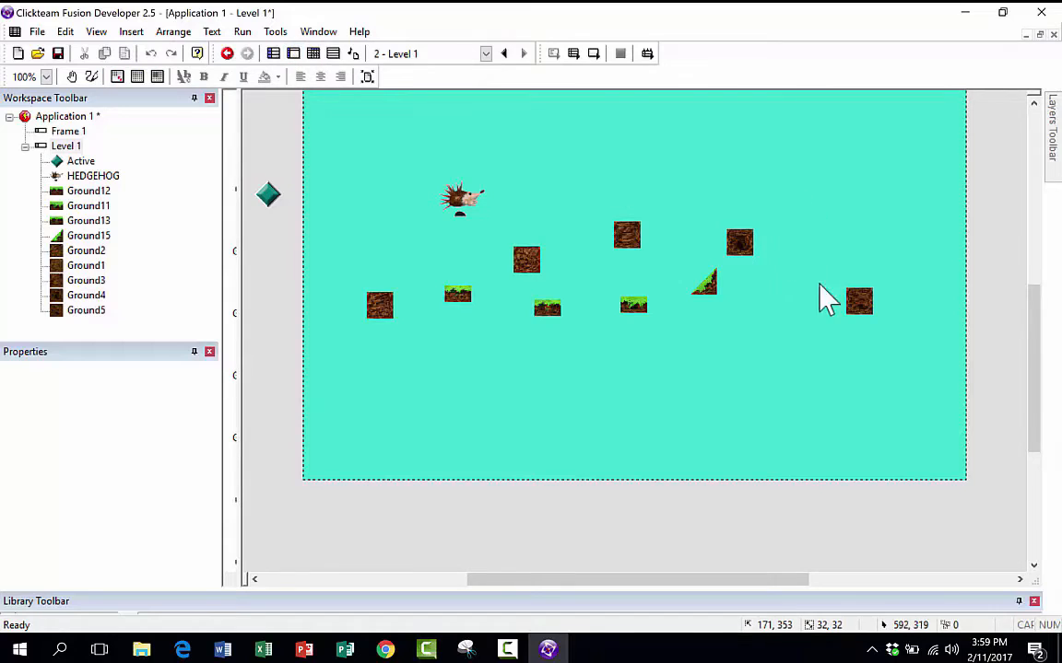
scroll(832, 309, up, 3)
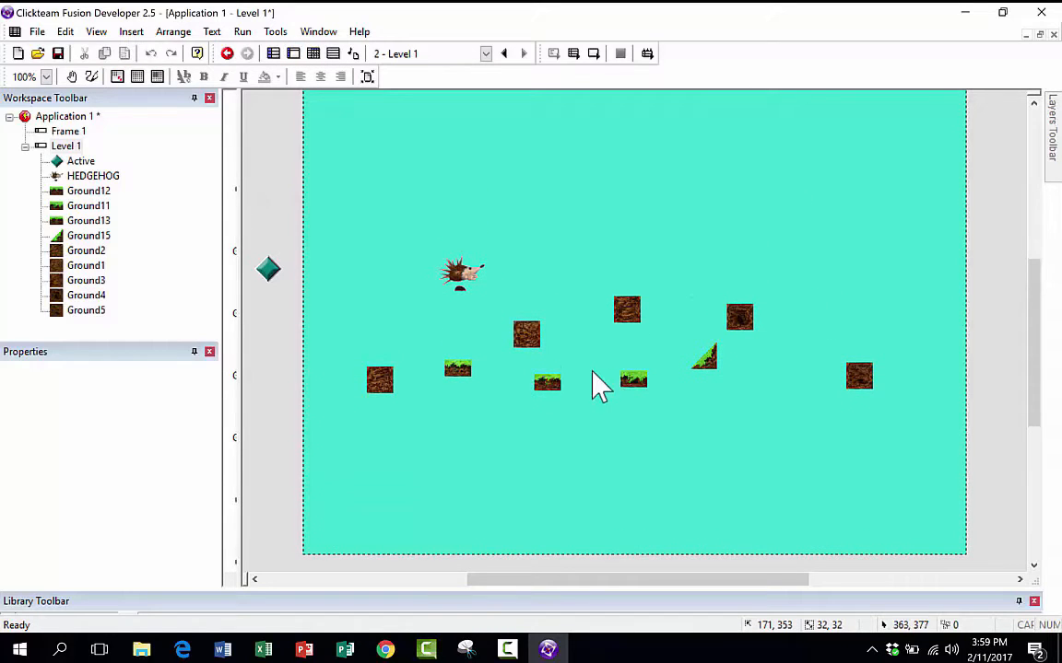
Step: Set the obstacle type of the Ground13 grass tile to Platform
scroll(458, 442, up, 2)
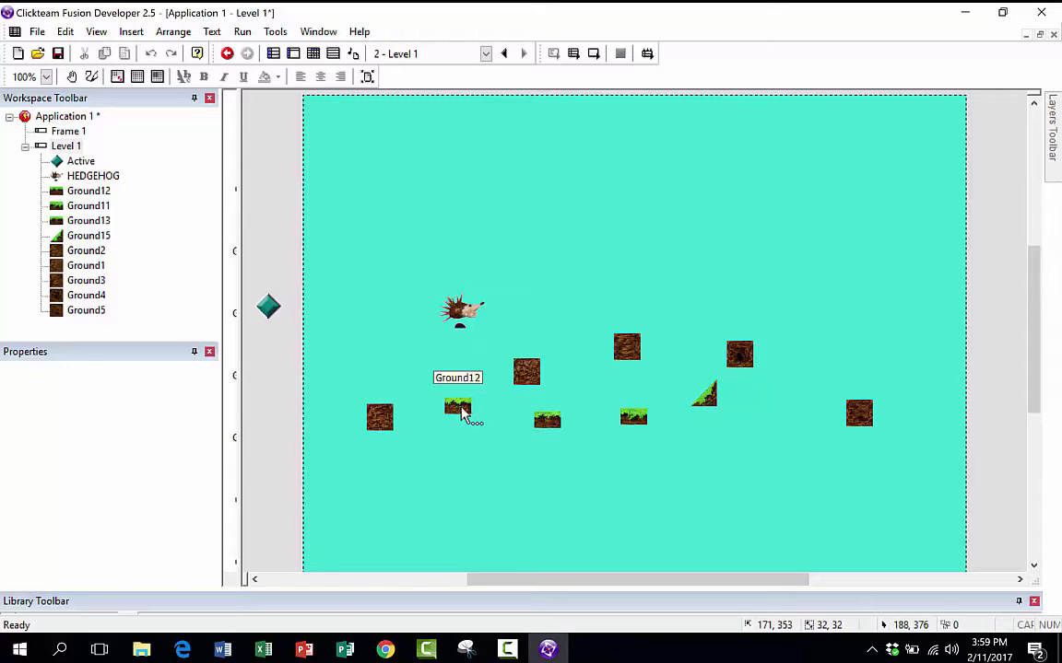
click(547, 420)
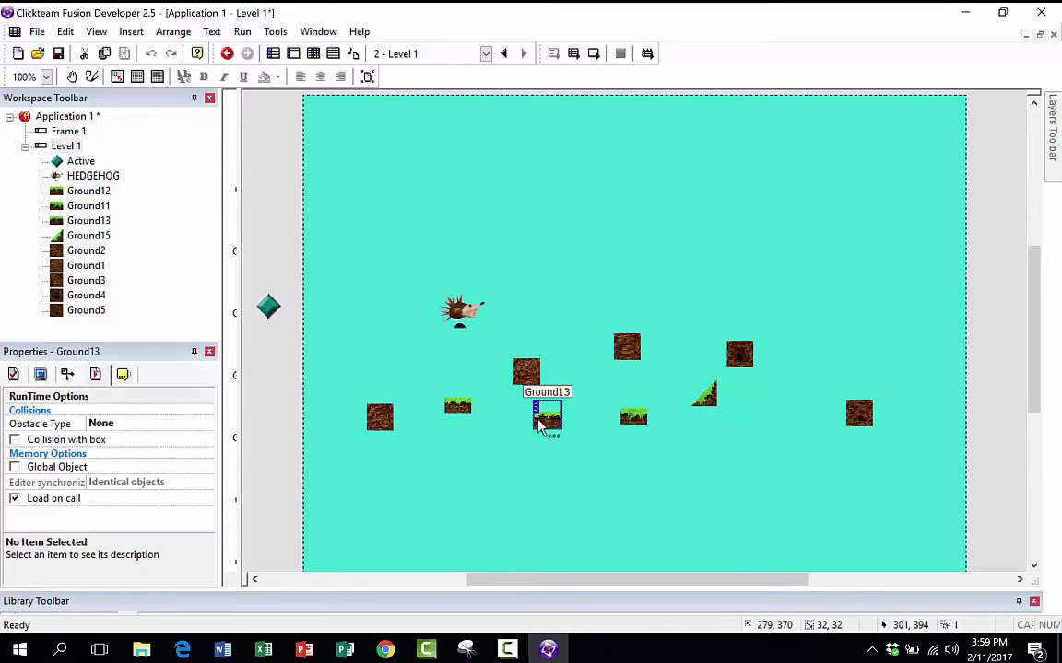
scroll(493, 457, up, 2)
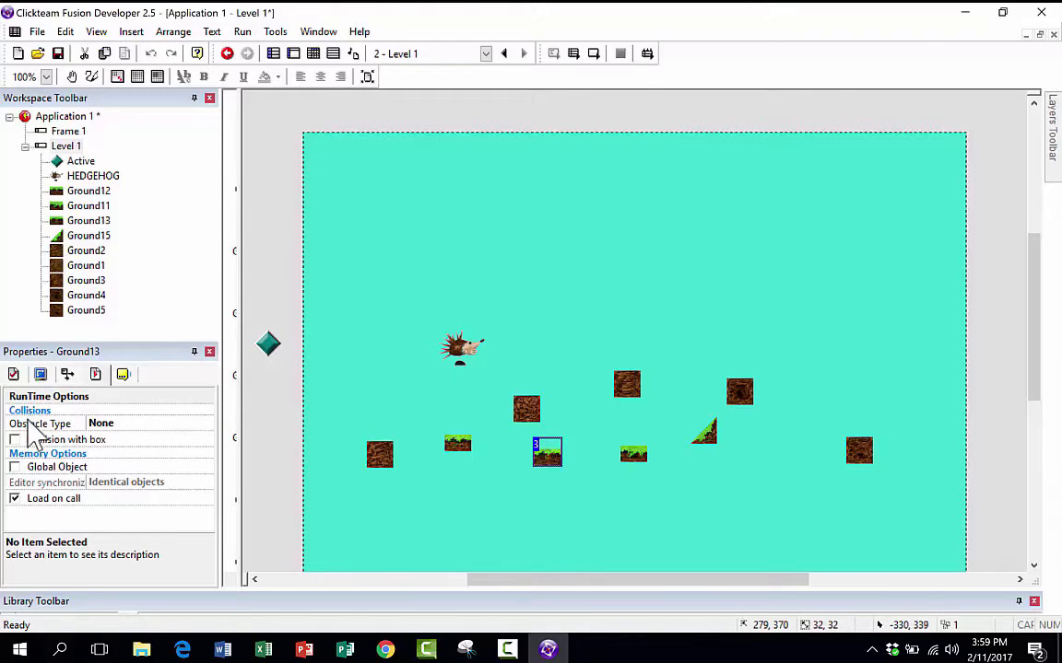
click(101, 423)
click(136, 467)
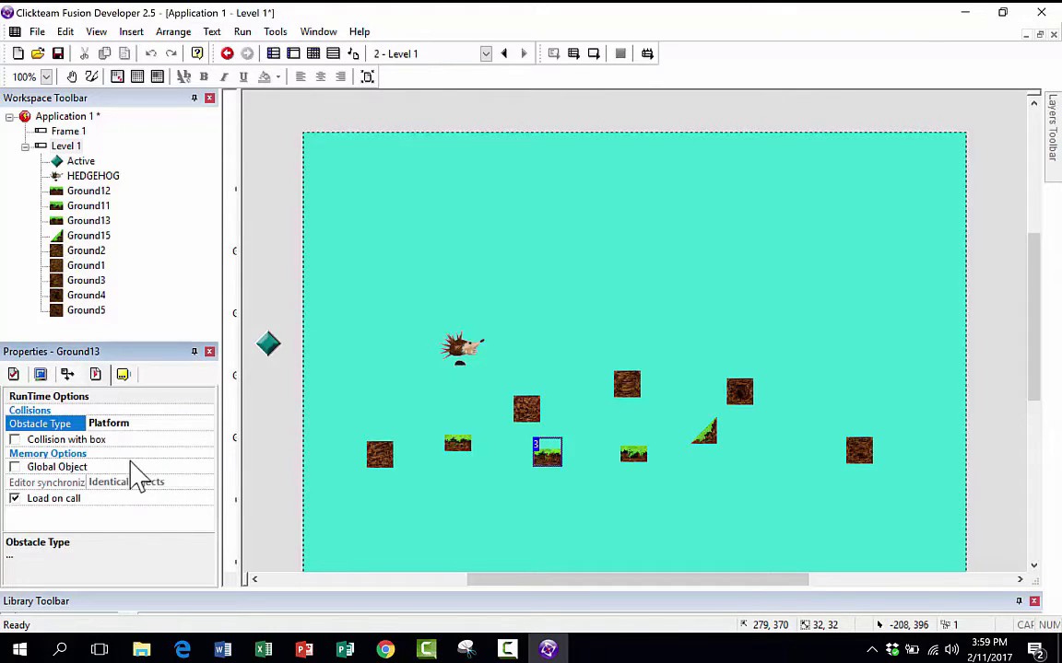
Step: Line up Ground13 and Ground11 beside Ground12, and move the dirt tiles Ground1 and Ground2 below them
drag(504, 449, 494, 449)
drag(635, 452, 574, 497)
drag(385, 481, 430, 499)
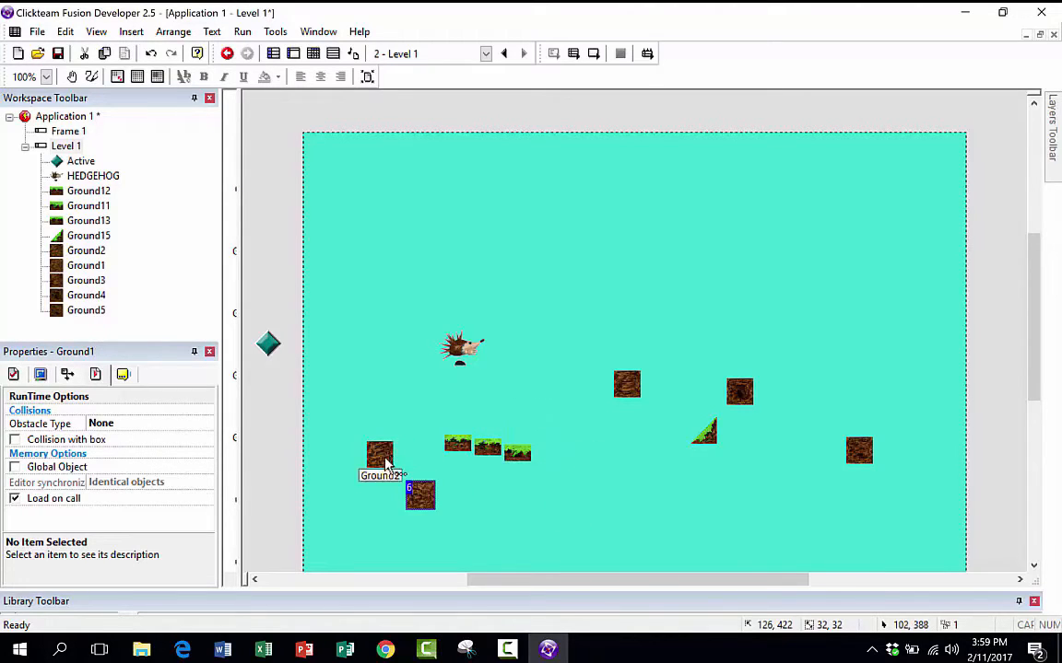
drag(386, 467, 465, 475)
drag(369, 495, 368, 502)
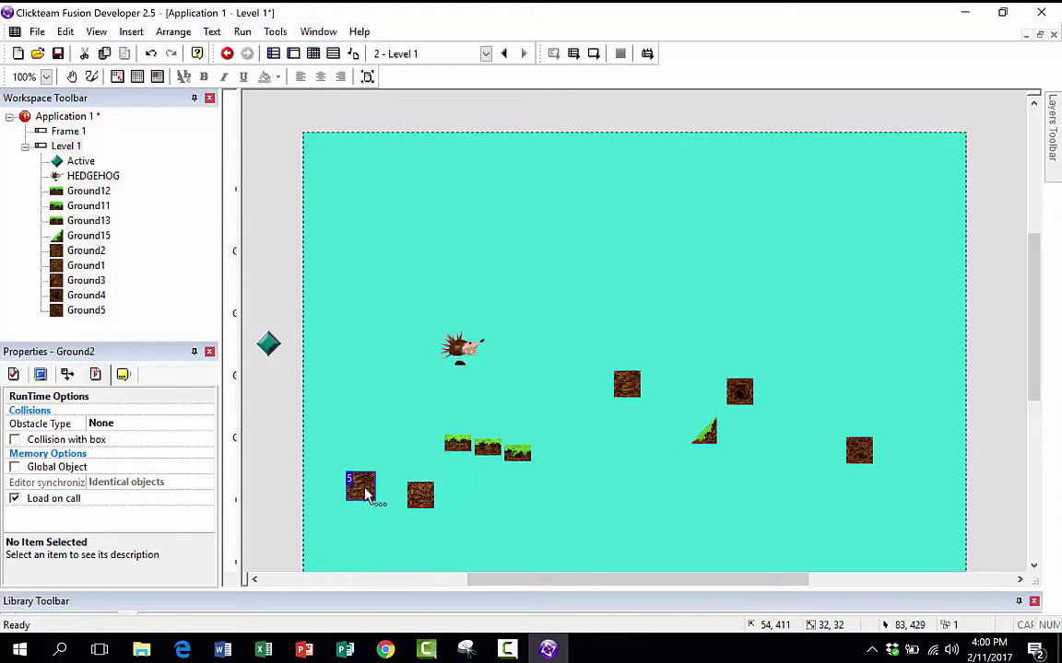
Step: Set the obstacle type of the Ground11 grass tile to Platform
click(517, 463)
scroll(517, 470, up, 1)
right_click(515, 489)
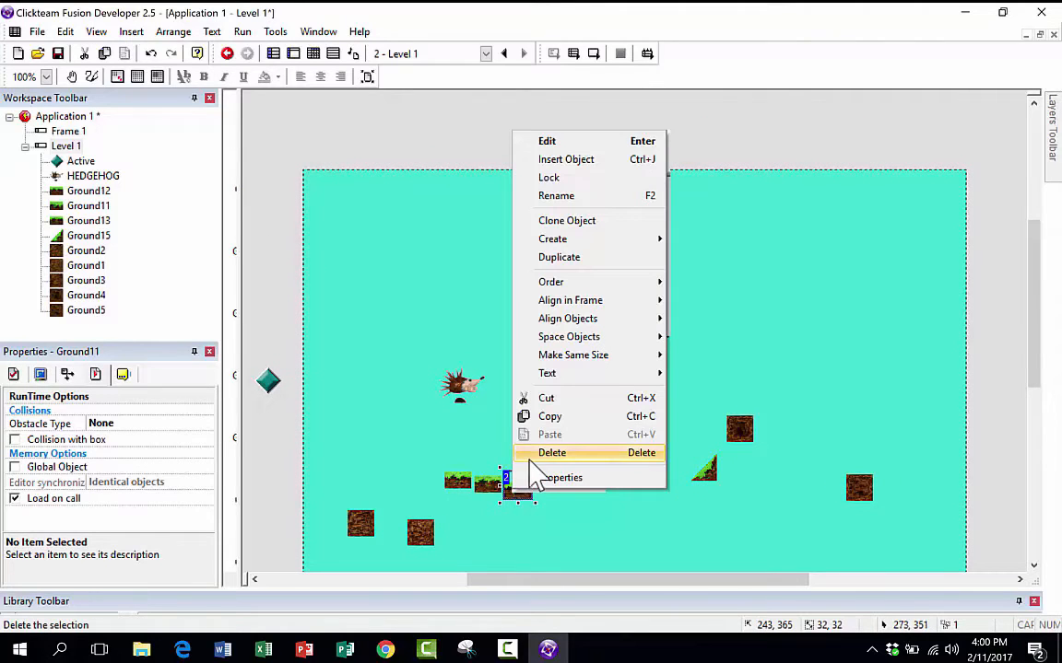
click(493, 361)
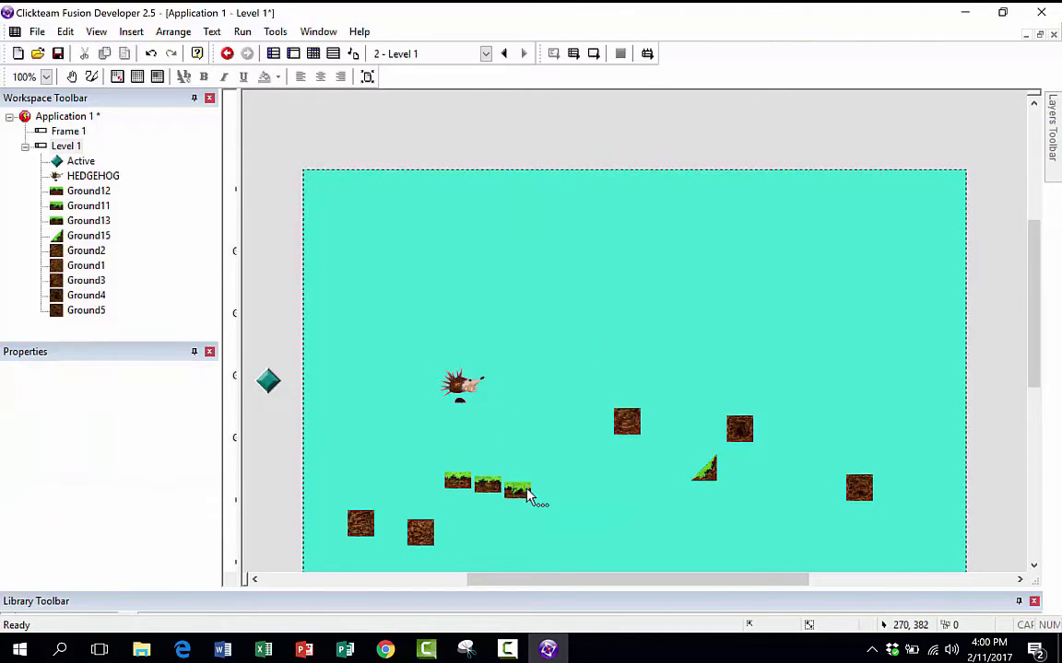
click(507, 493)
click(117, 425)
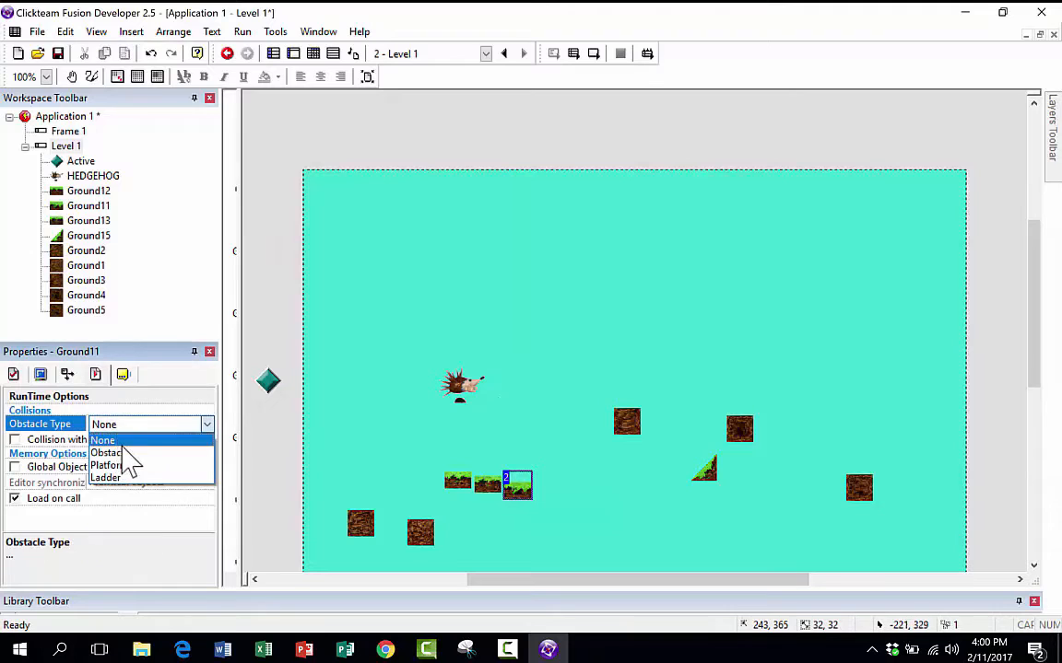
click(106, 466)
Step: Set the obstacle type of the Ground15 slope tile to Platform
right_click(697, 473)
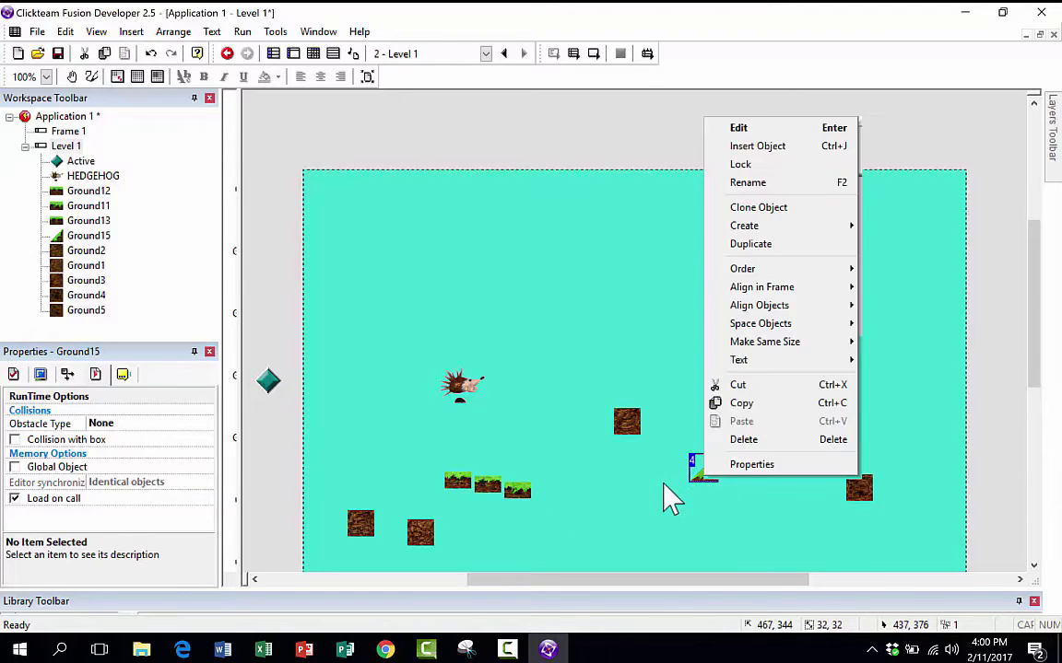
click(663, 487)
click(703, 469)
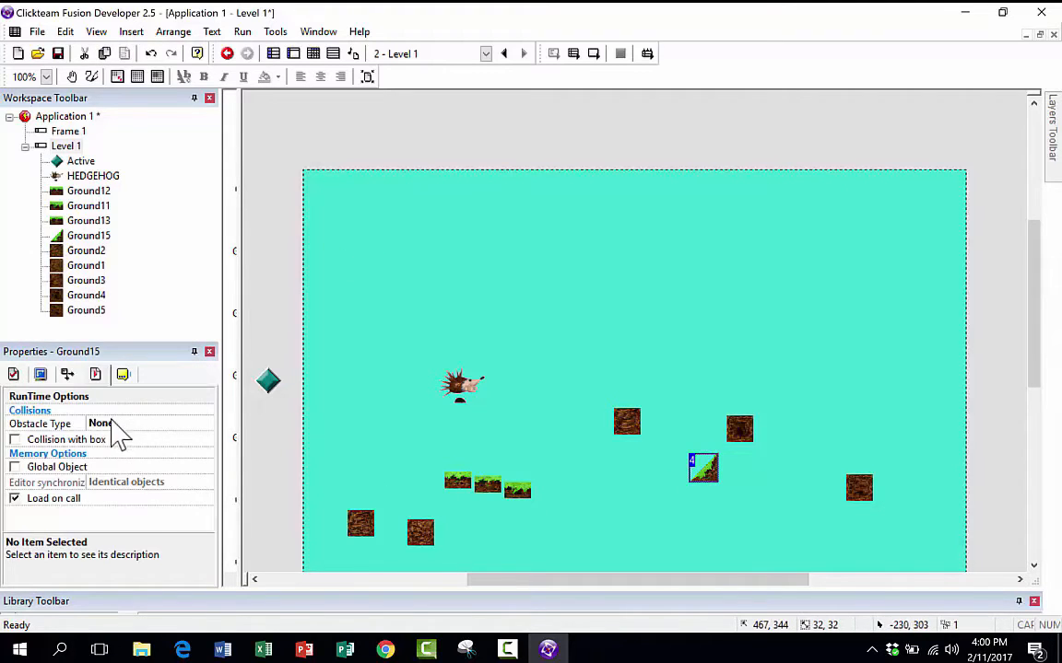
click(117, 425)
click(115, 465)
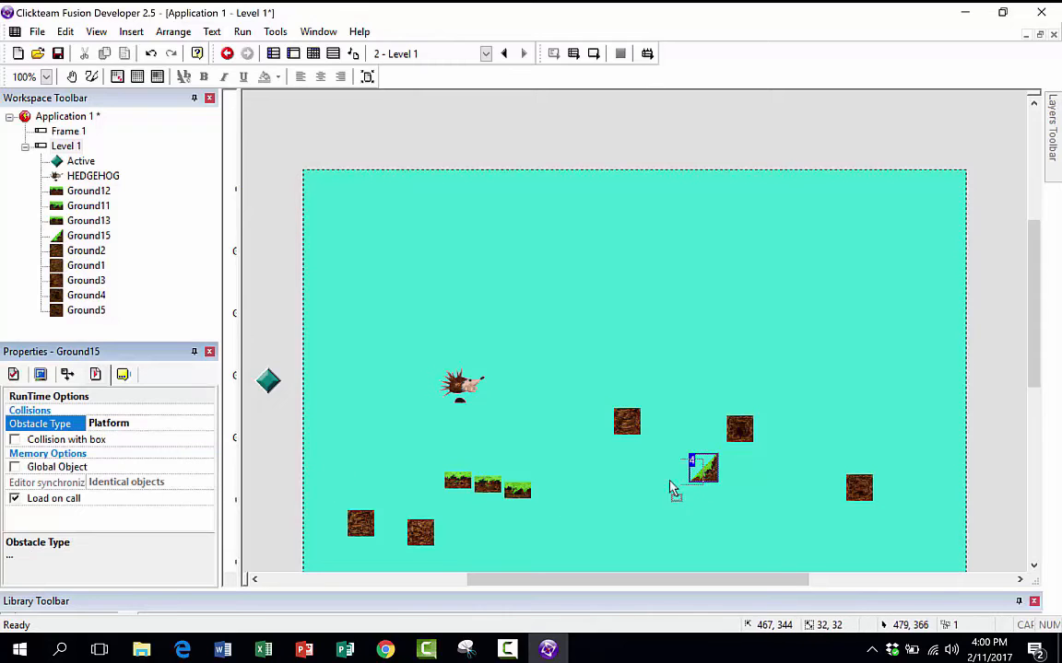
Step: Move the Ground15 slope near the other grass tiles and gather Ground3, Ground4 and Ground5 into the dirt row below
drag(698, 472, 565, 484)
drag(621, 419, 494, 527)
drag(745, 440, 606, 530)
click(857, 476)
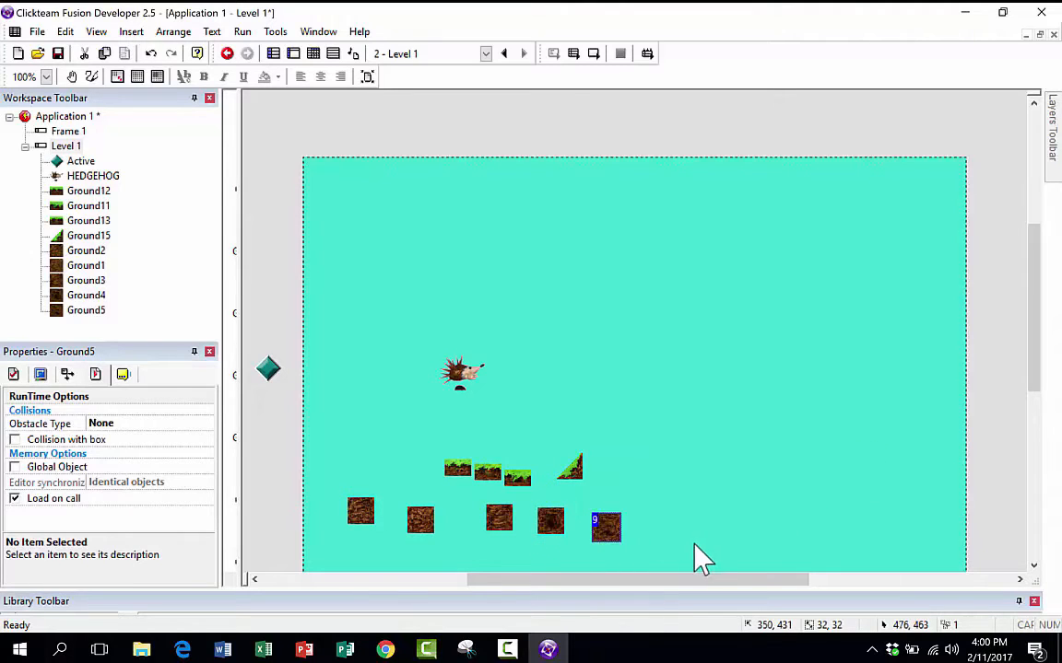
Step: Move the Ground12 grass tile to the left edge of the level frame, at about 3, 369
click(458, 470)
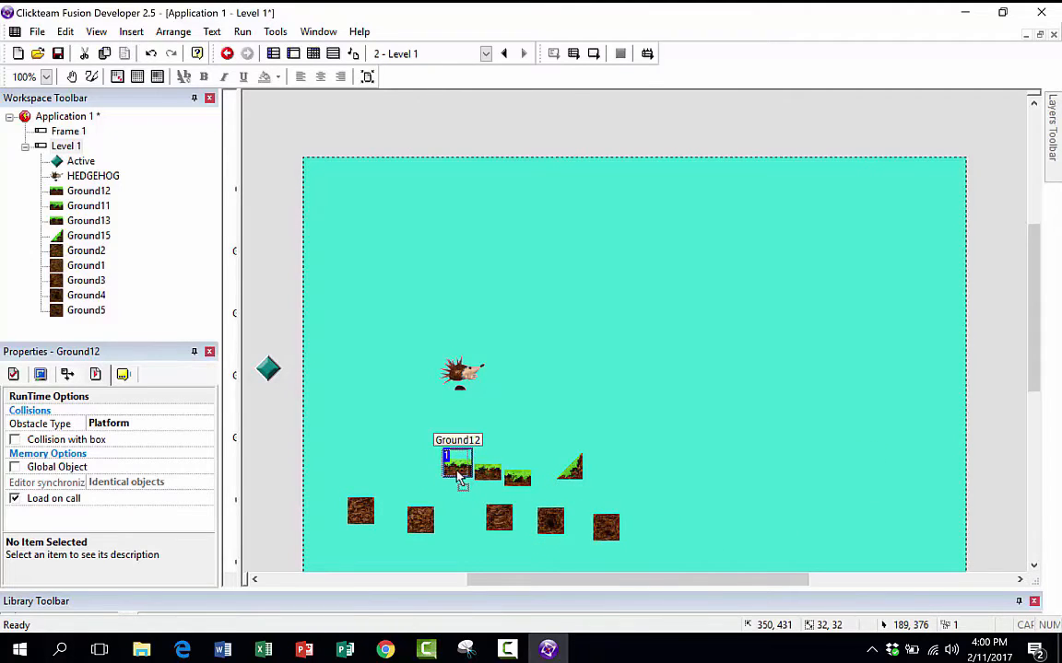
drag(411, 476, 320, 521)
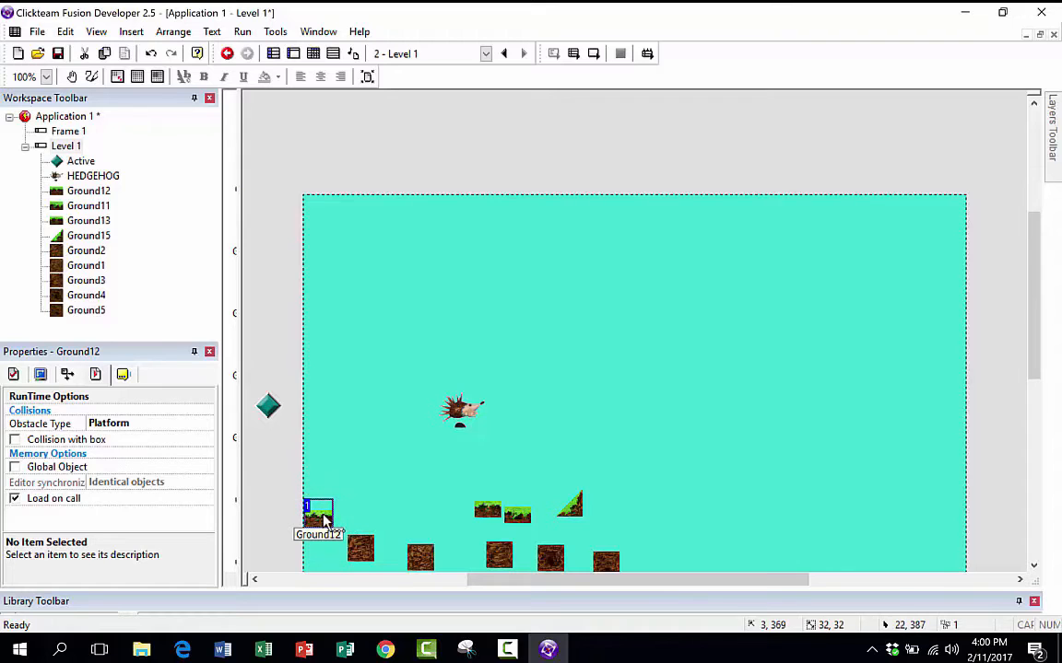
scroll(324, 522, up, 1)
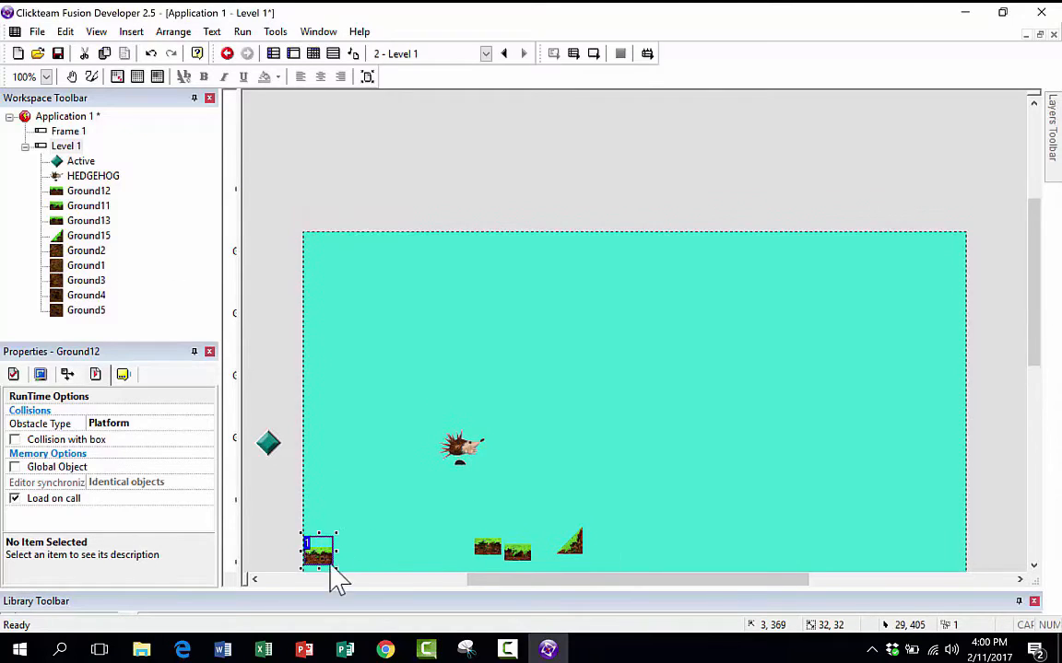
Step: Try stretching the Ground12 tile across the full width of the frame, and undo the stretch
scroll(339, 567, down, 4)
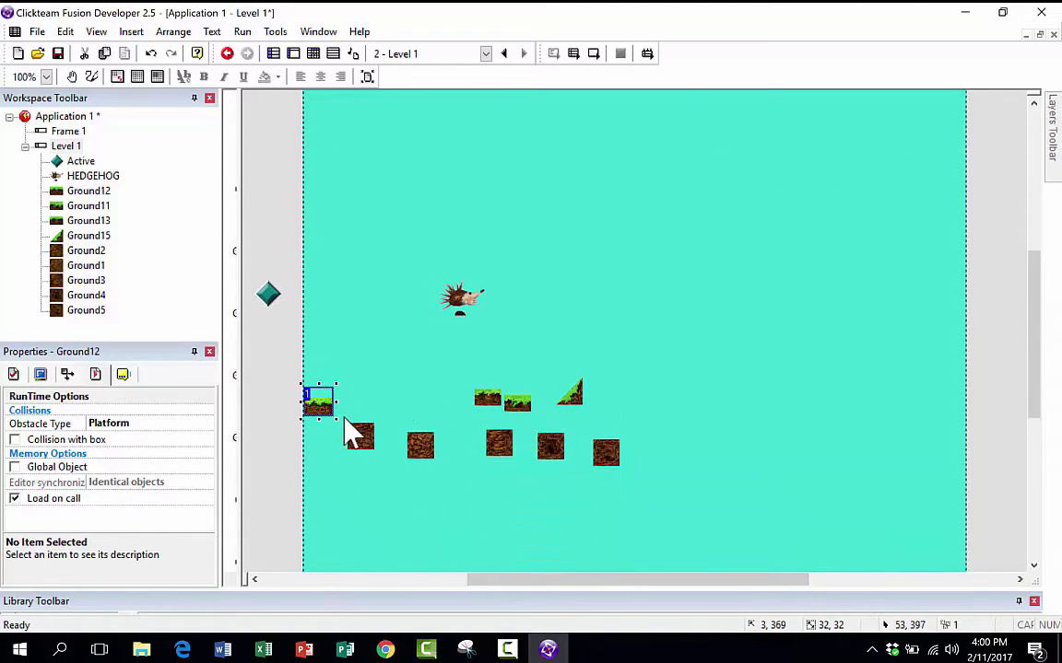
scroll(336, 410, up, 1)
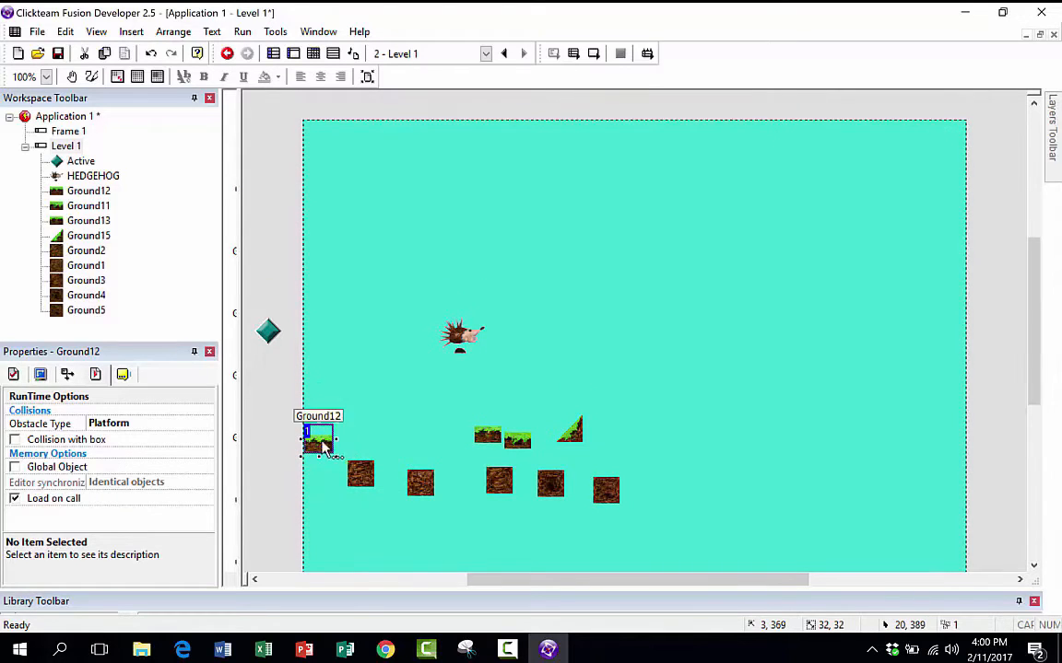
drag(336, 439, 983, 455)
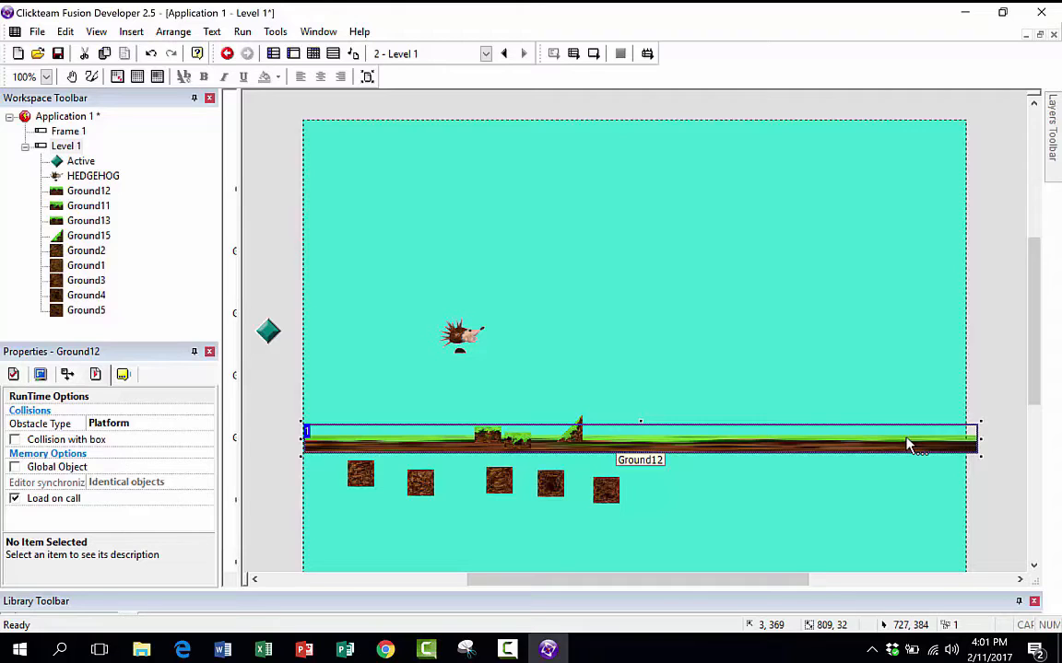
key(ctrl+z)
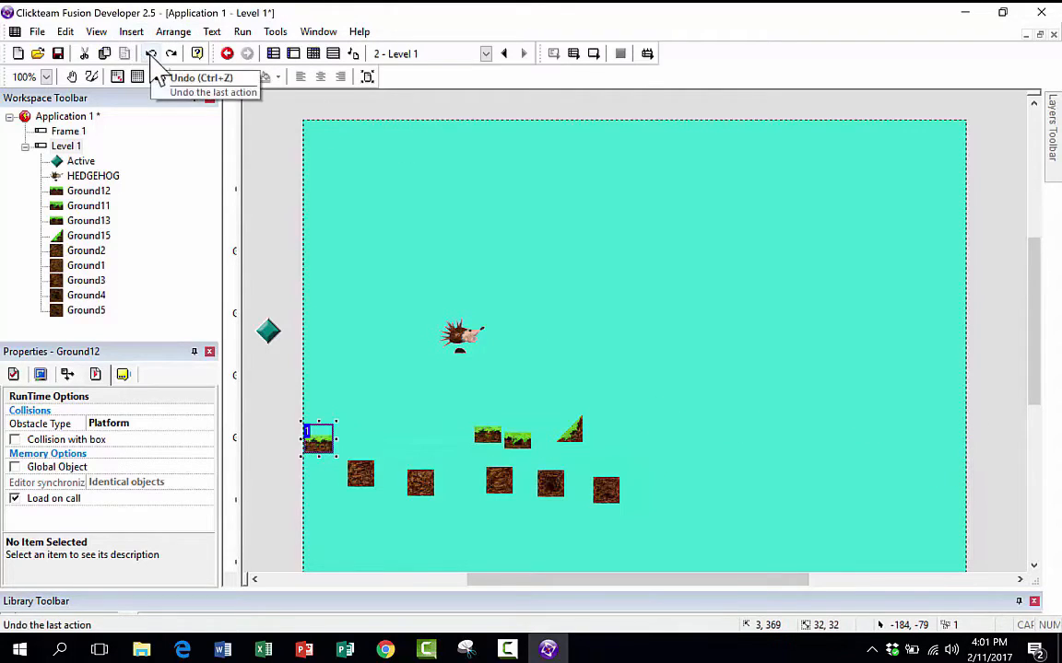
Step: Move Ground13, Ground11 and the Ground15 slope upward to clear the row beside Ground12
drag(487, 435, 481, 389)
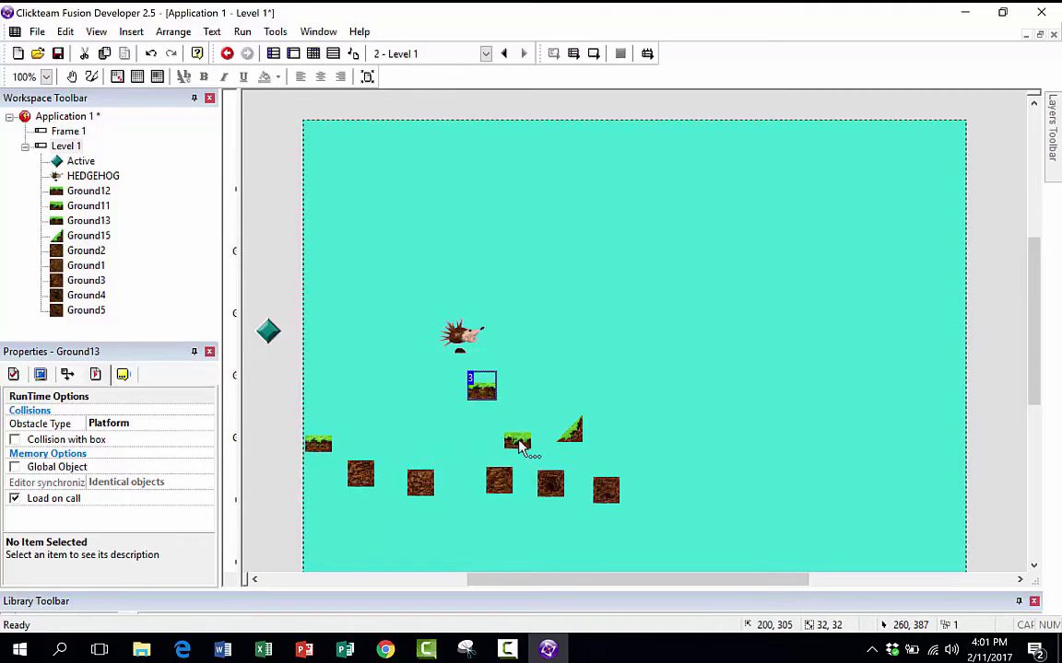
drag(521, 442, 556, 387)
click(572, 431)
drag(591, 427, 636, 361)
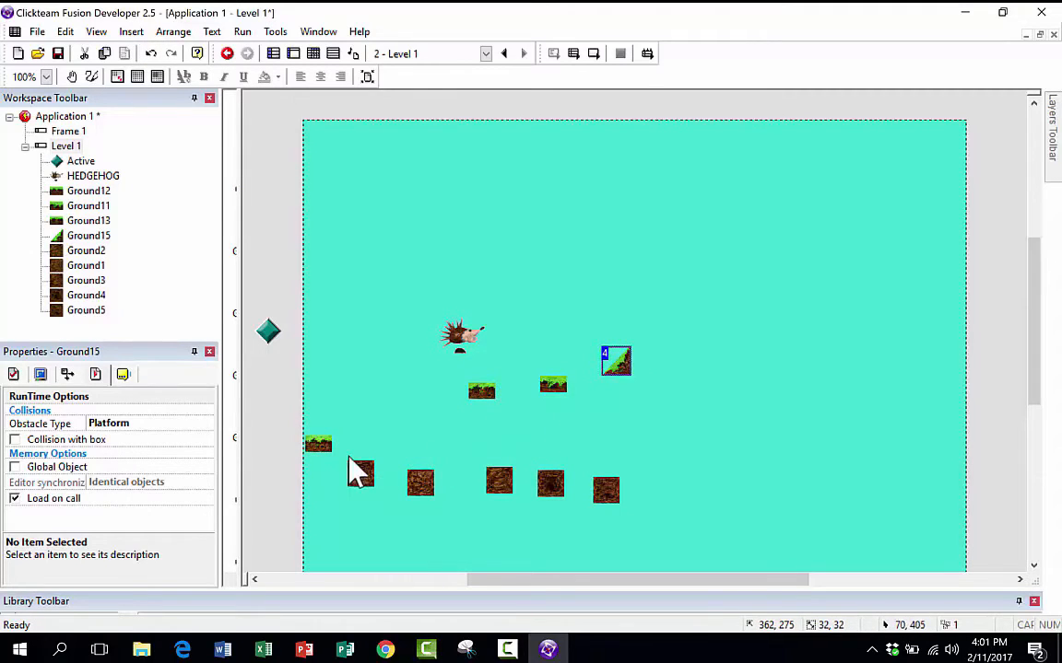
click(319, 447)
right_click(316, 449)
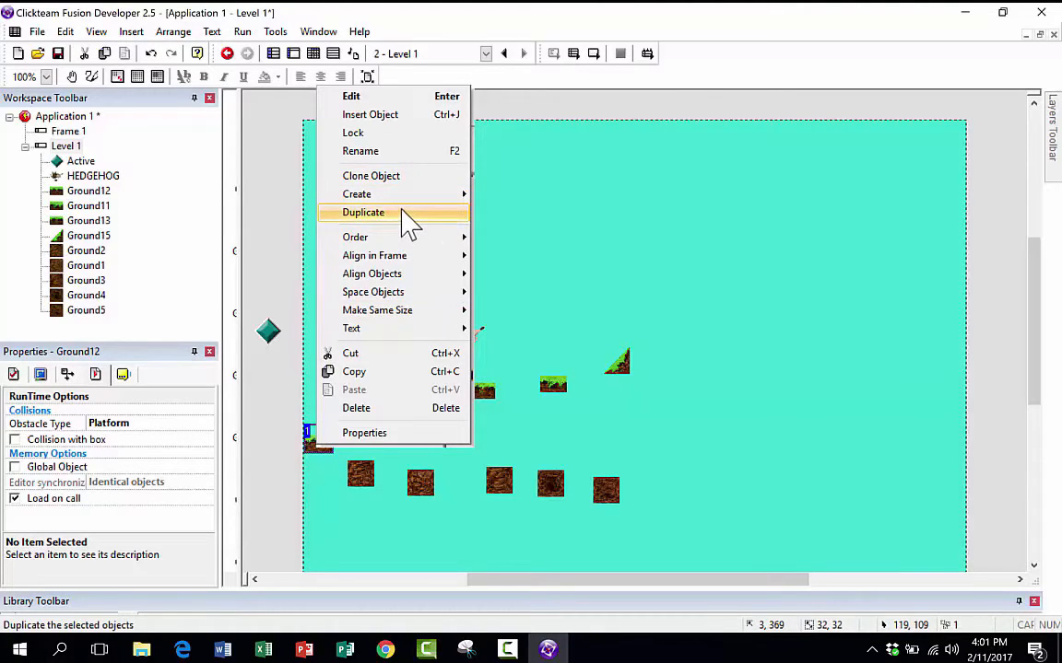
click(620, 277)
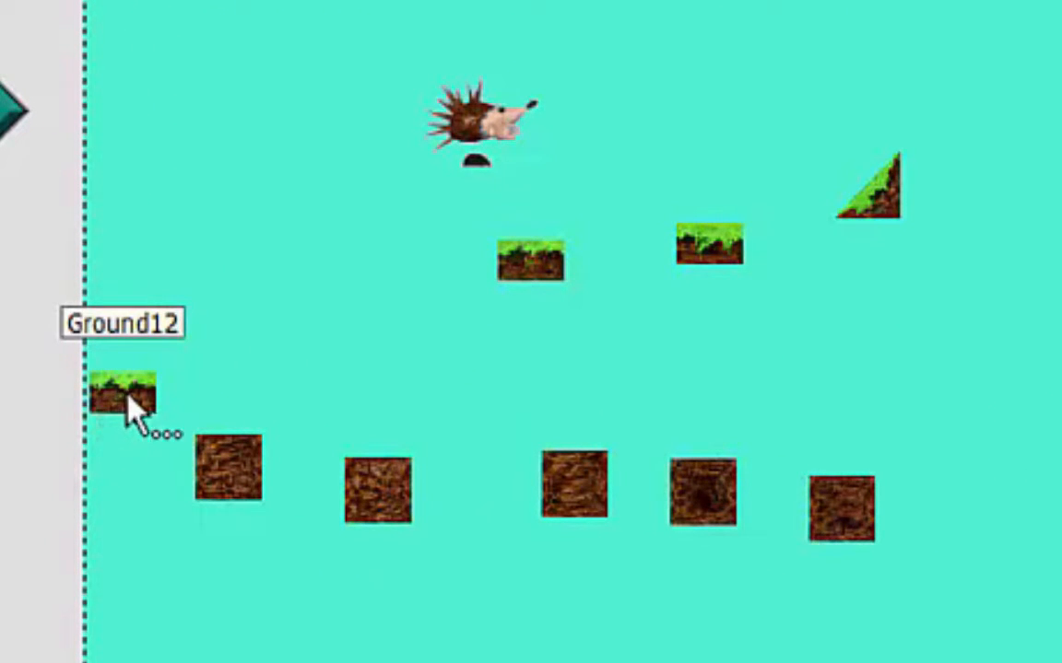
Step: Nudge the Ground12 tile left until it sits flush against the frame's left edge
drag(111, 396, 143, 424)
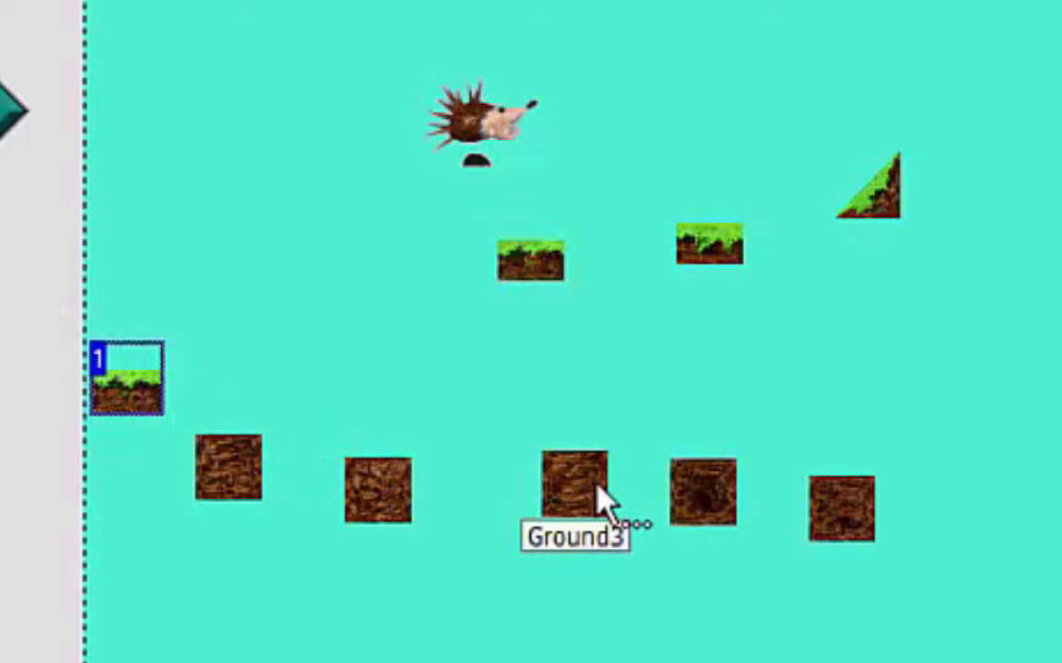
key(Left)
key(Left)
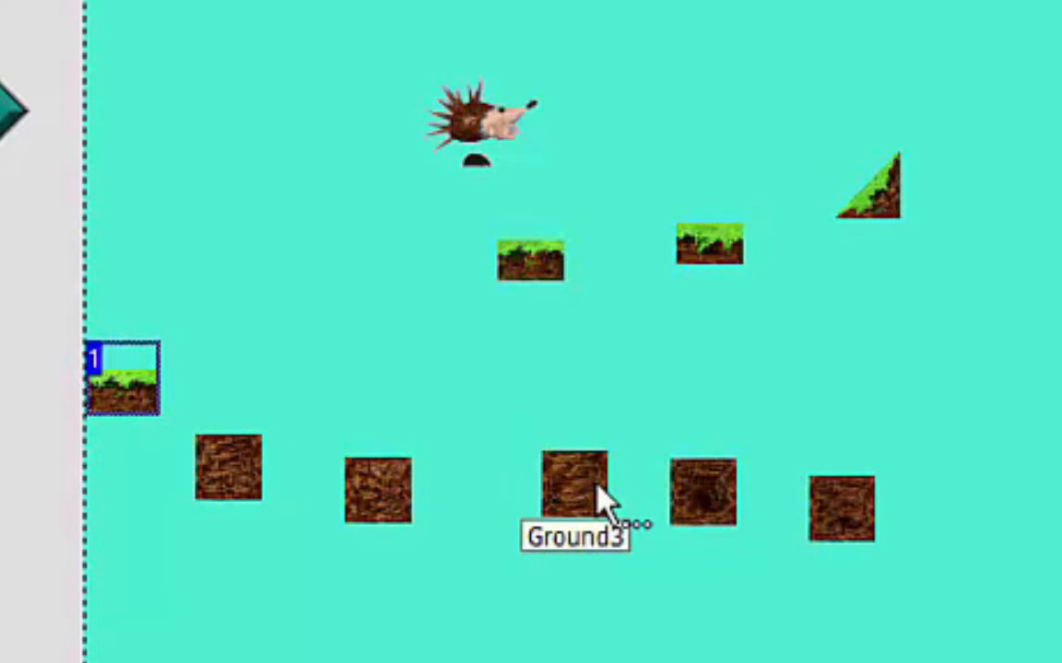
click(80, 527)
click(138, 397)
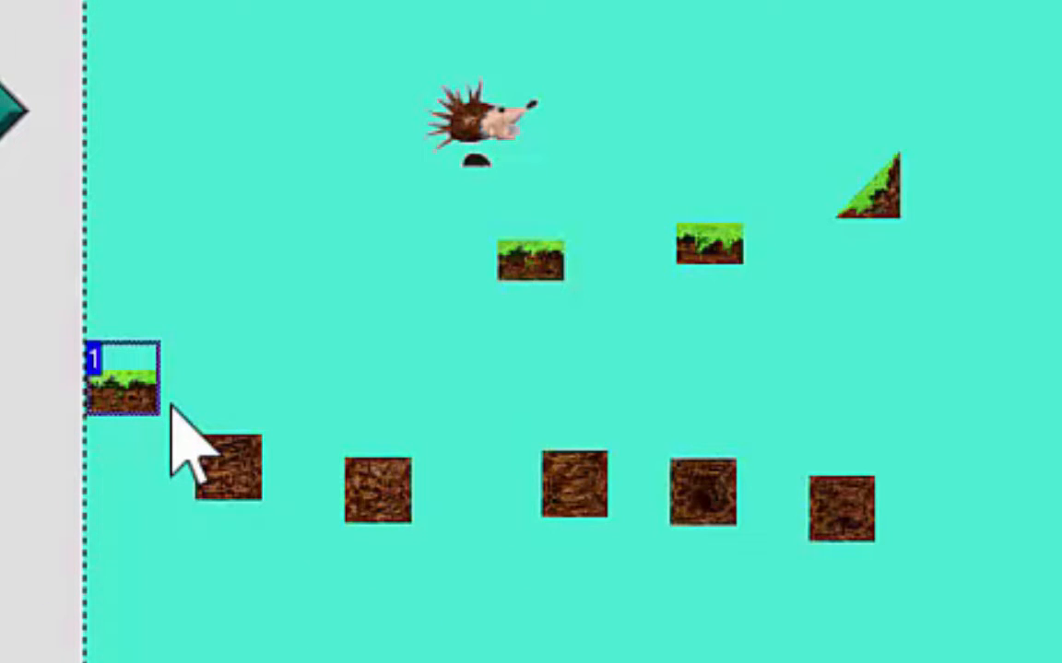
click(150, 439)
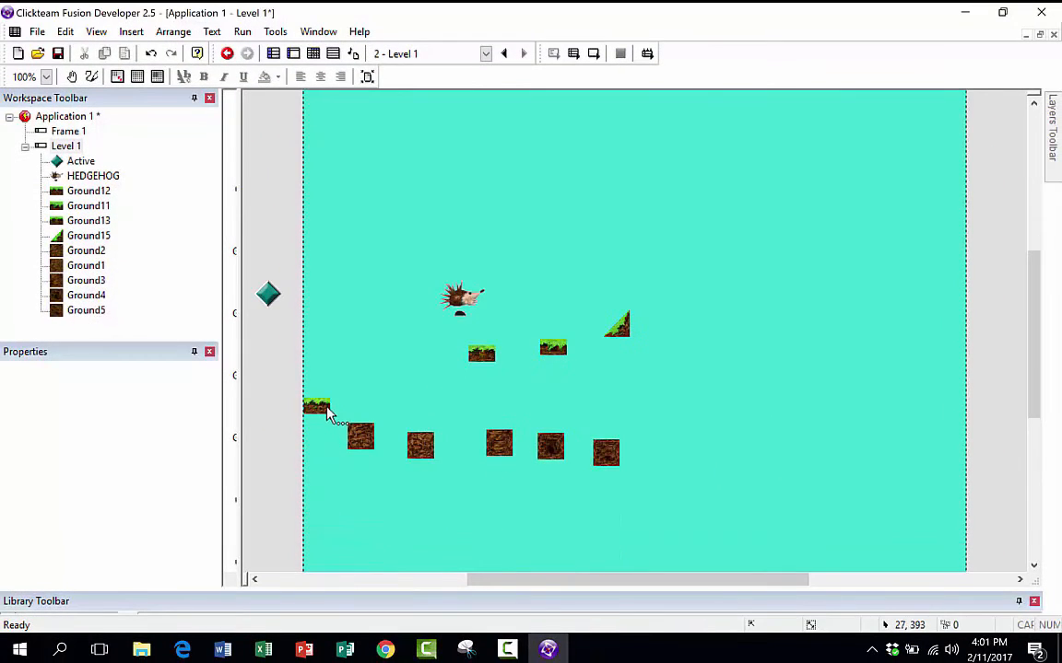
Step: Duplicate the Ground12 tile in 1 row and 30 columns with 0 row and column spacing
right_click(326, 408)
mouse_move(413, 258)
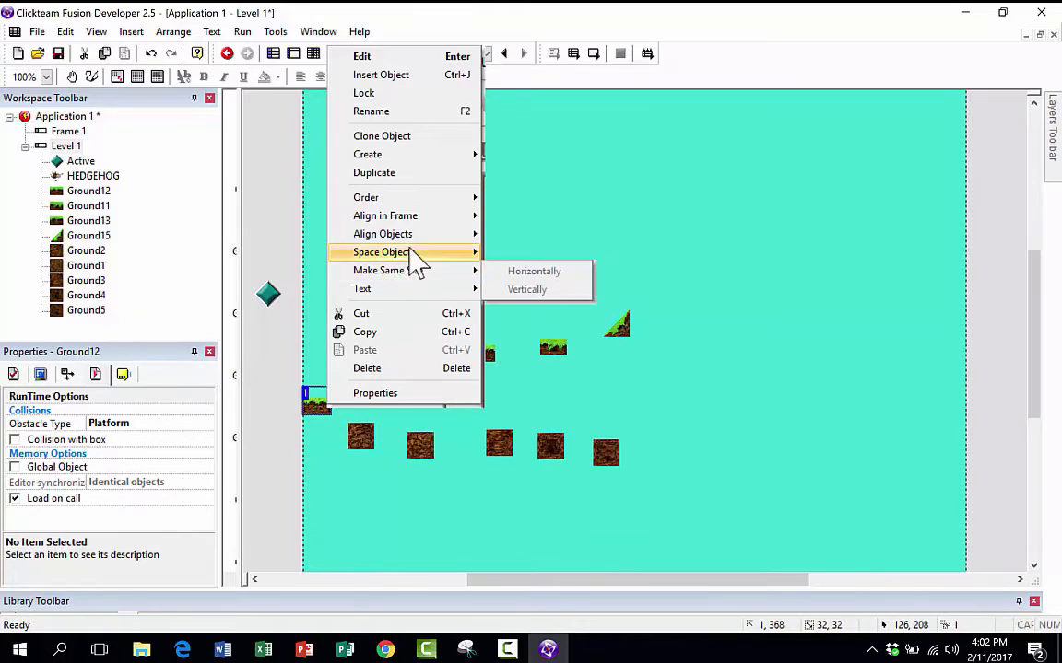
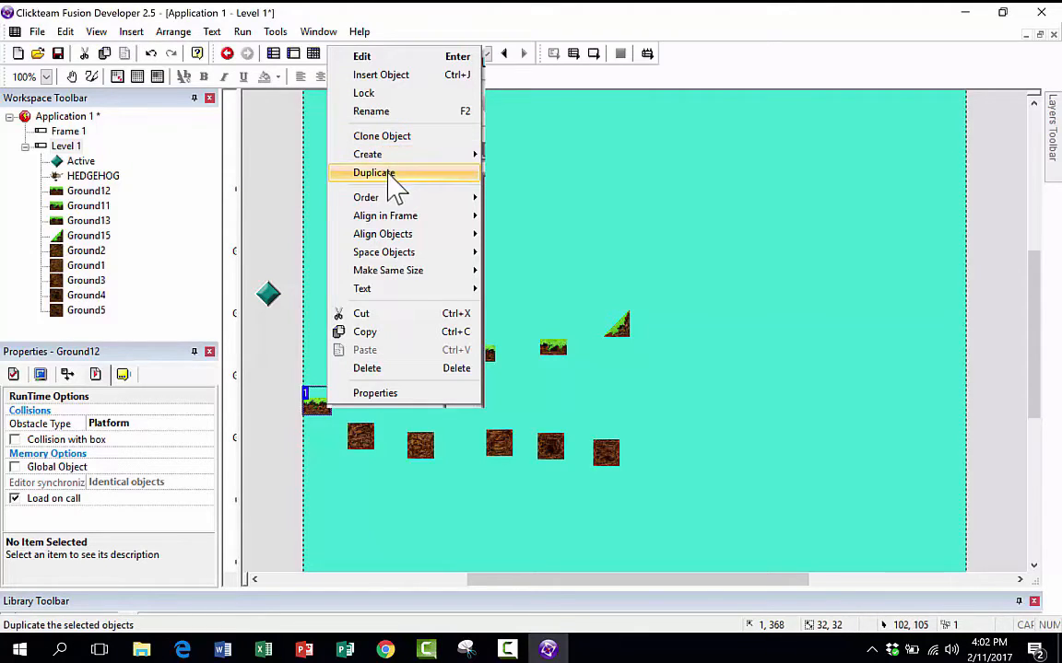
click(391, 175)
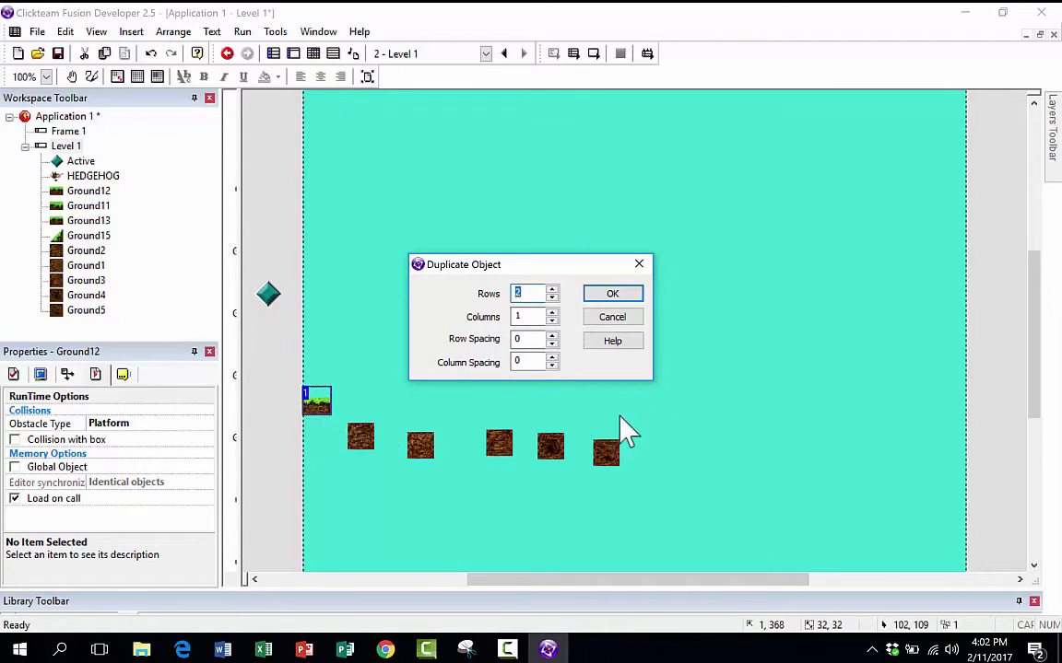
click(551, 313)
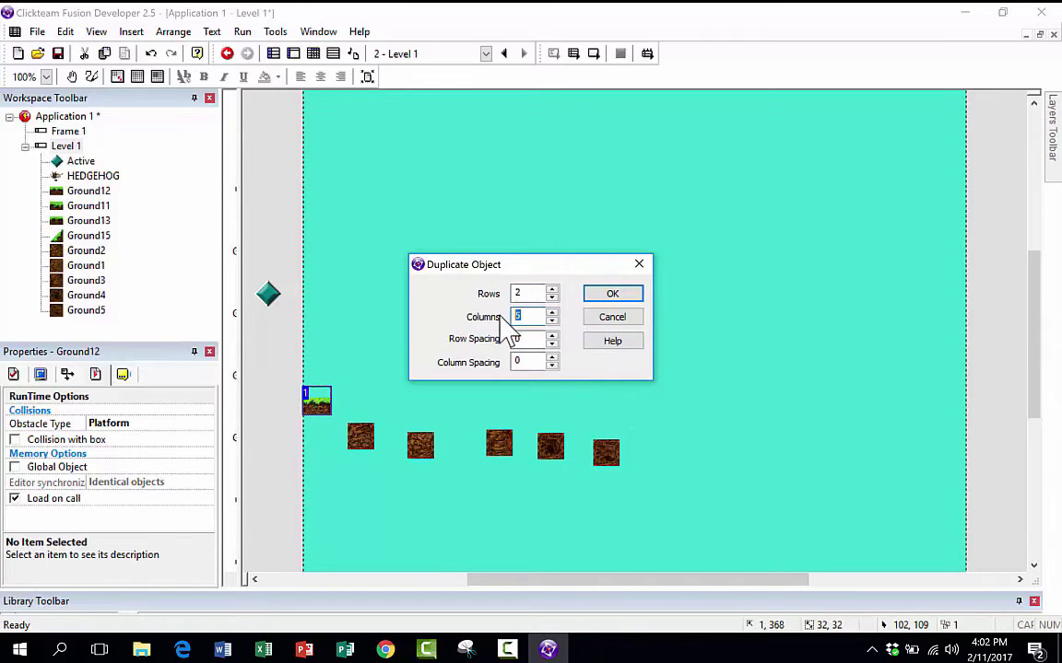
click(552, 296)
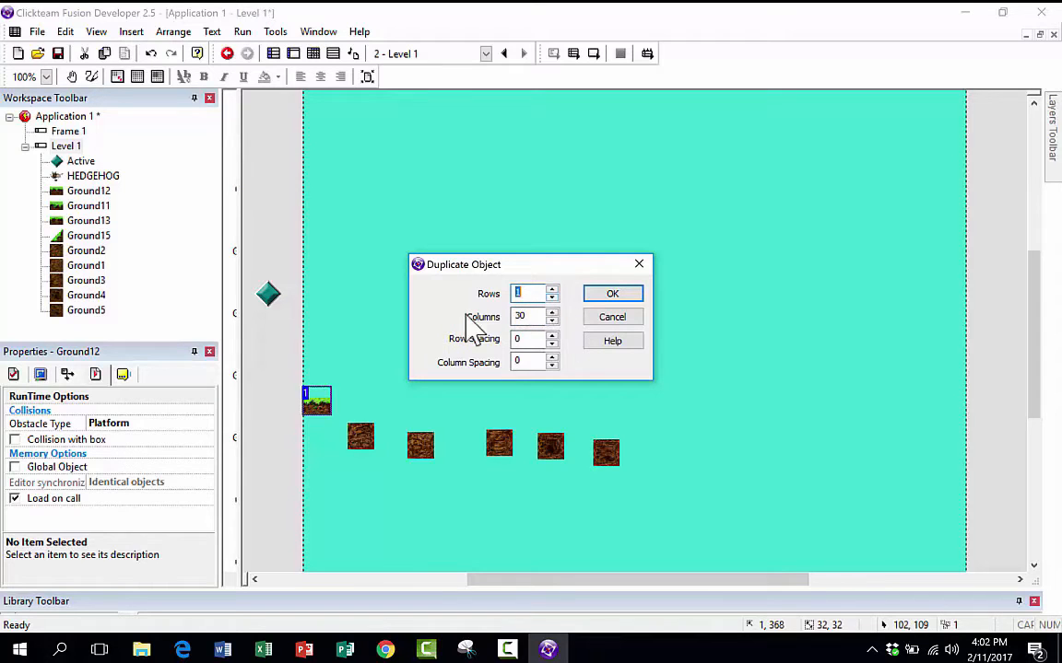
click(612, 294)
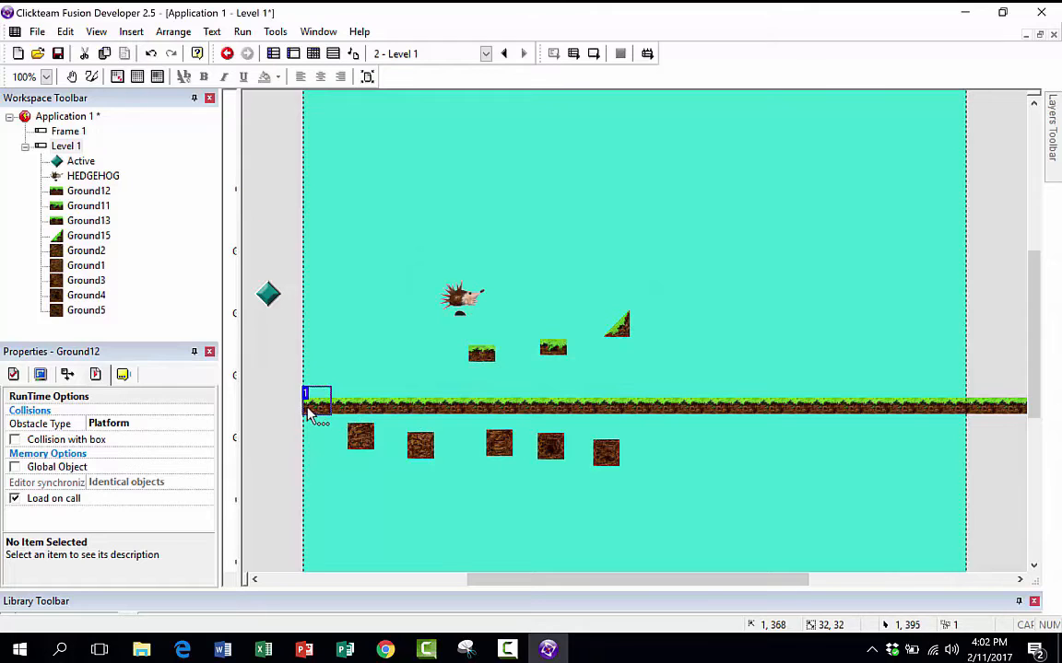
scroll(462, 471, down, 1)
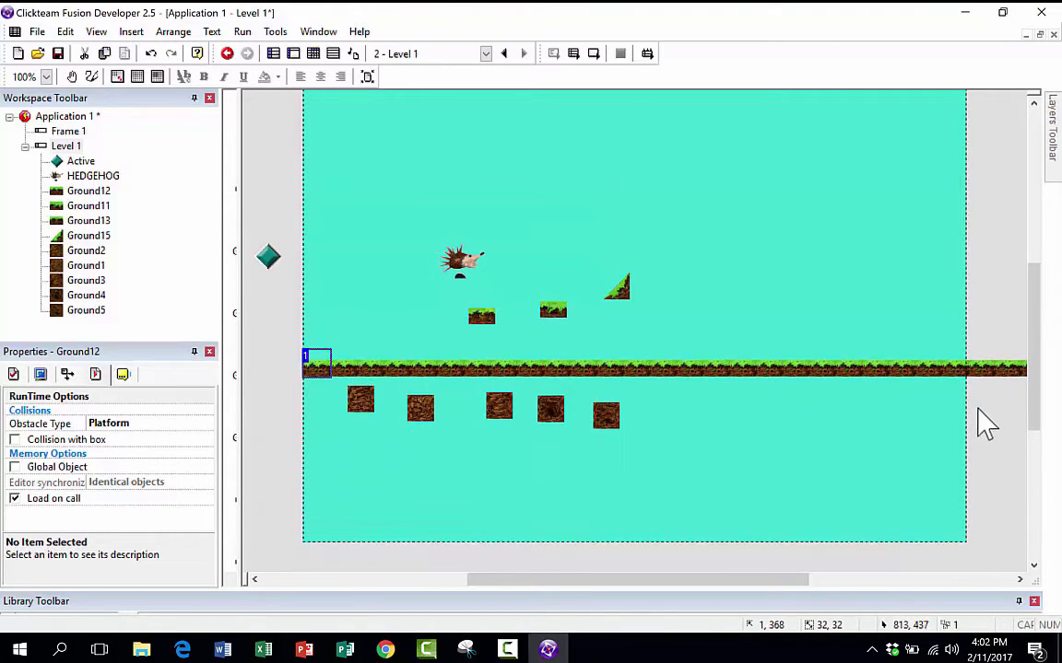
Step: Delete the last three Ground12 tiles that extend beyond the frame's right edge
drag(777, 580, 862, 578)
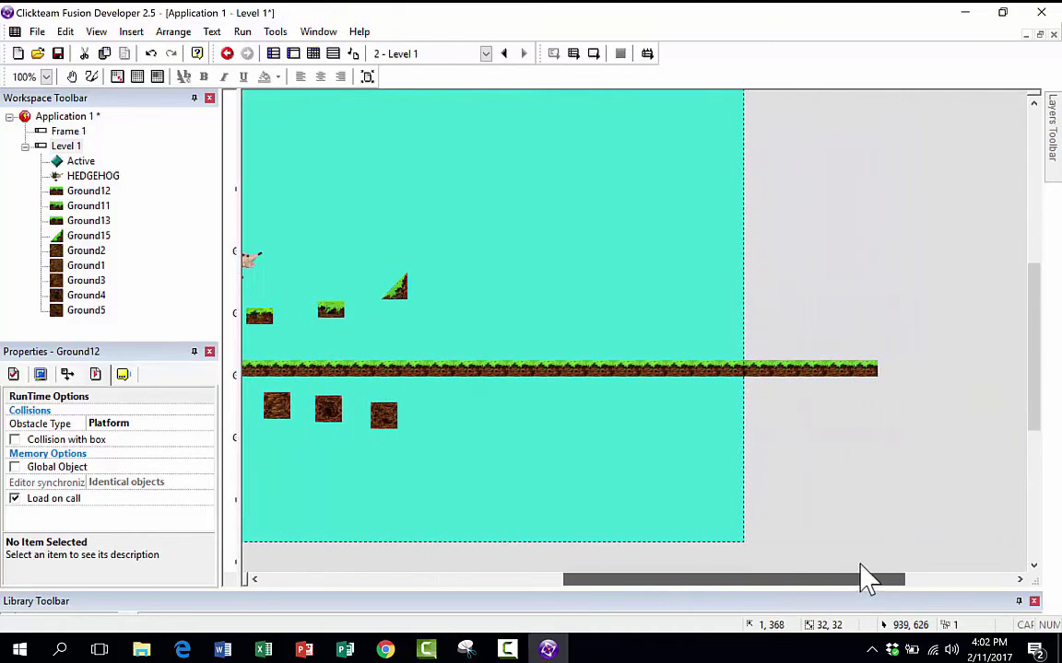
drag(905, 415, 771, 320)
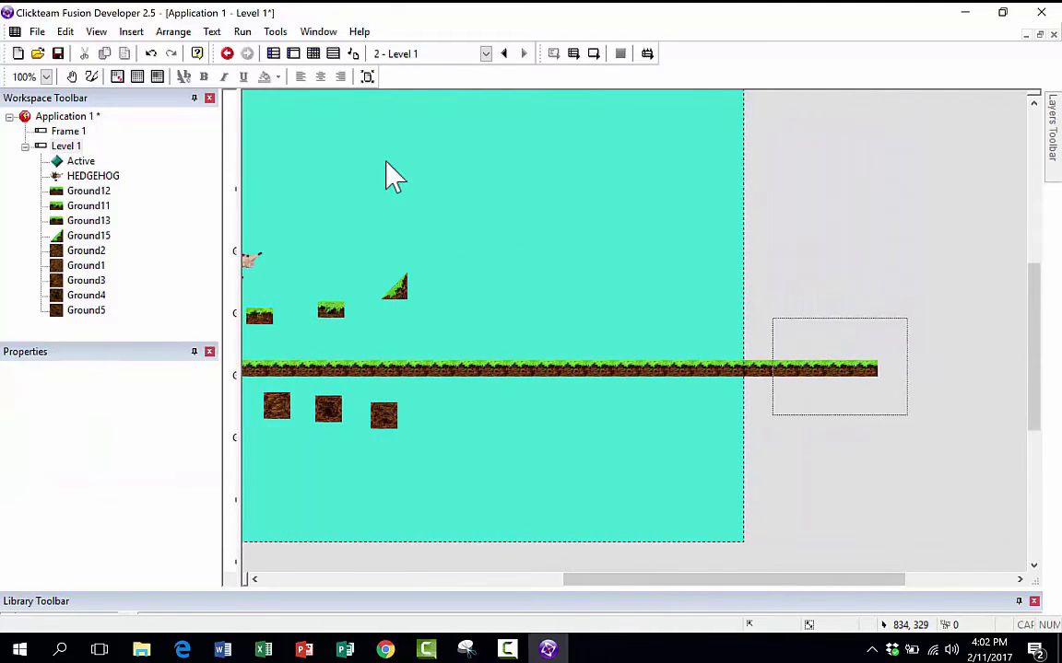
drag(897, 404, 921, 407)
right_click(806, 403)
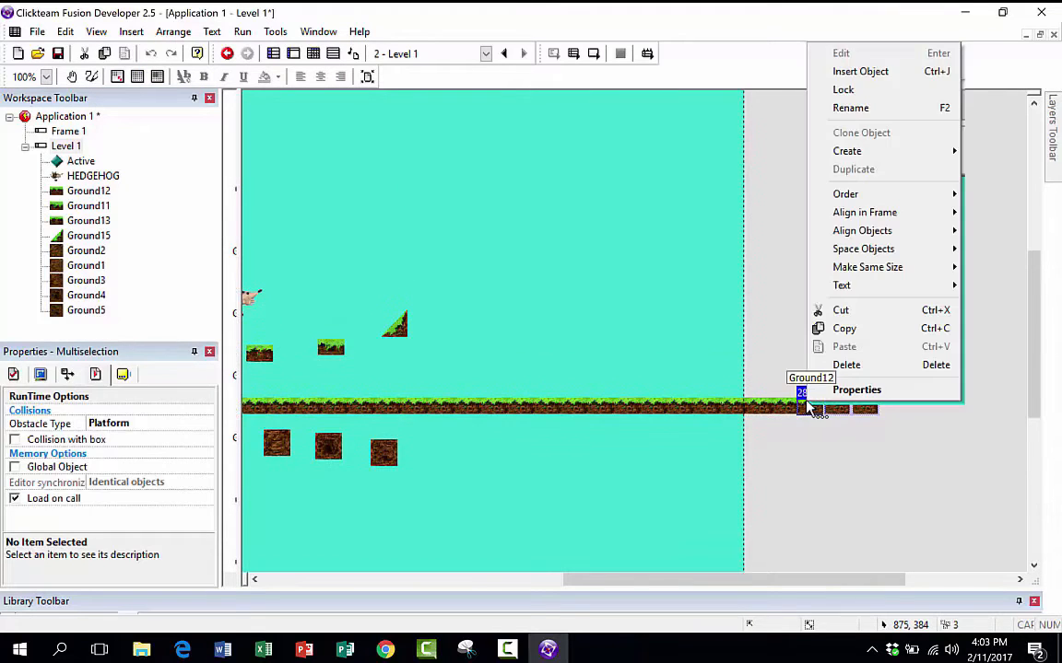
click(844, 366)
scroll(829, 507, down, 2)
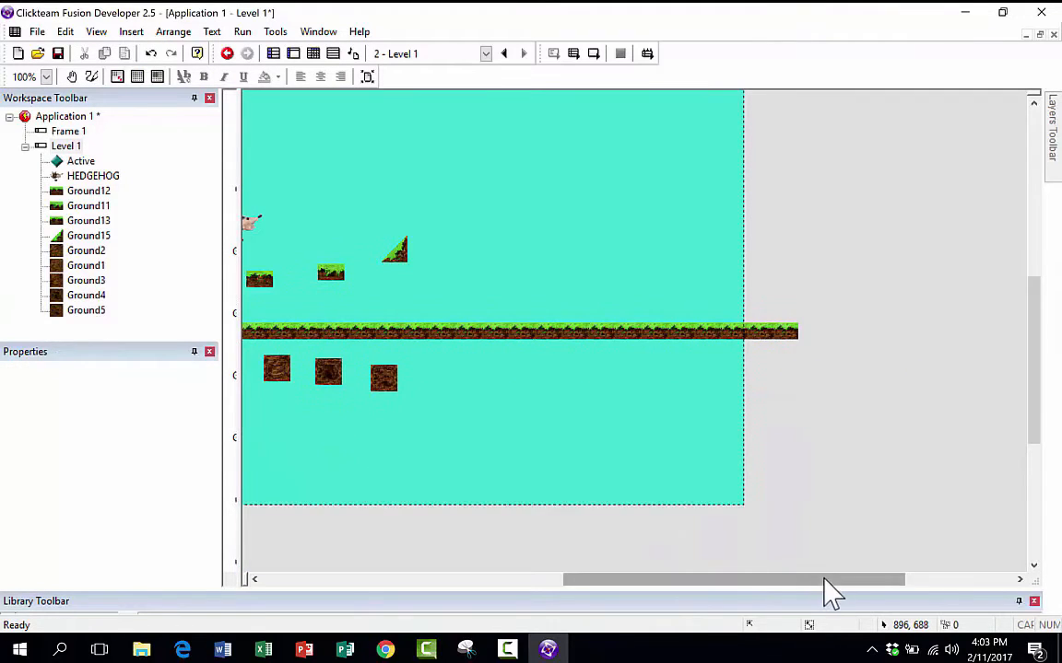
Step: Duplicate the Ground11 tile in 2 rows and 3 columns with 0 row and column spacing
drag(827, 590, 723, 585)
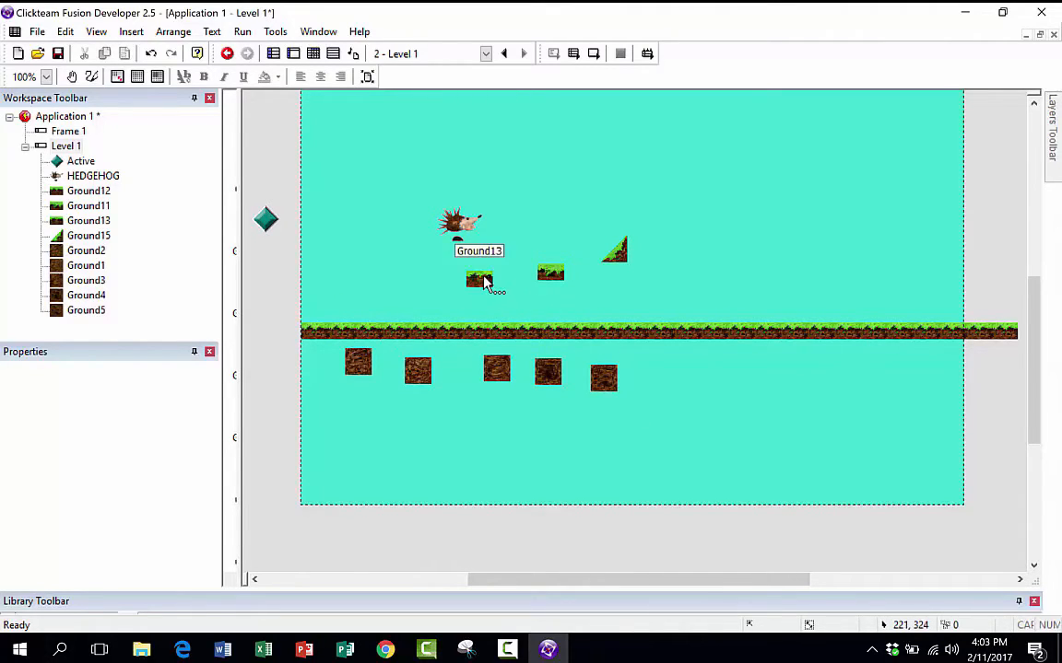
right_click(548, 276)
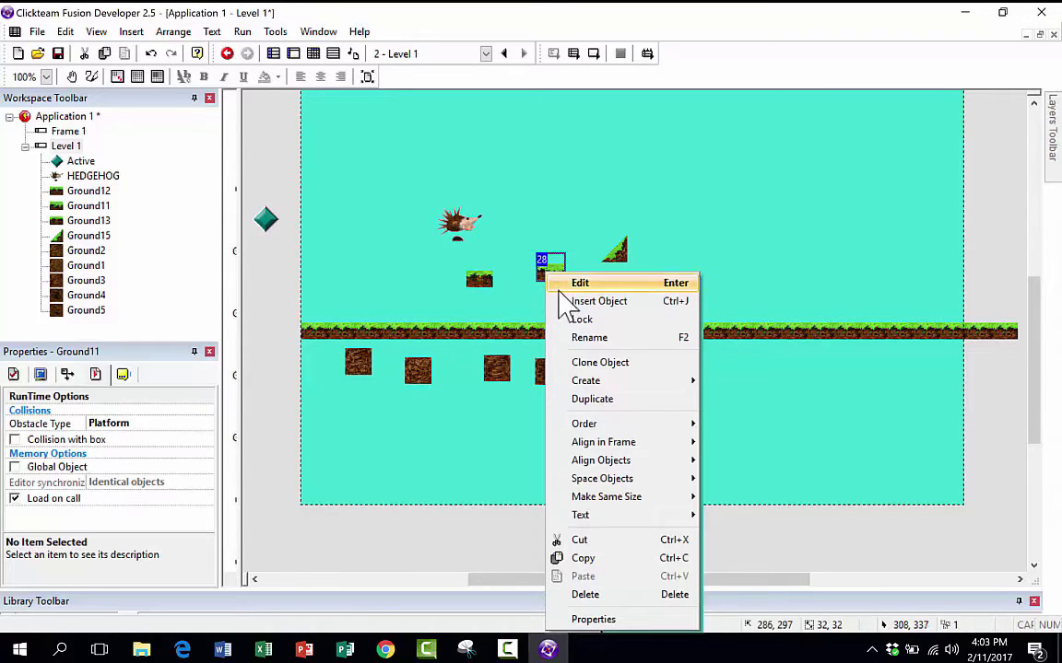
click(608, 400)
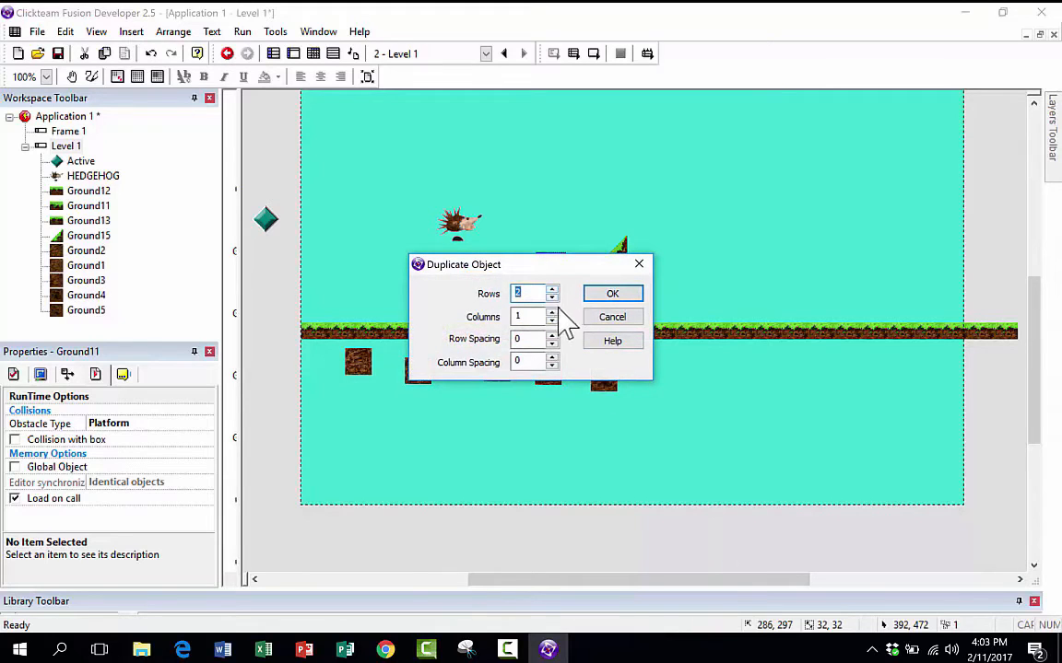
click(554, 314)
click(554, 315)
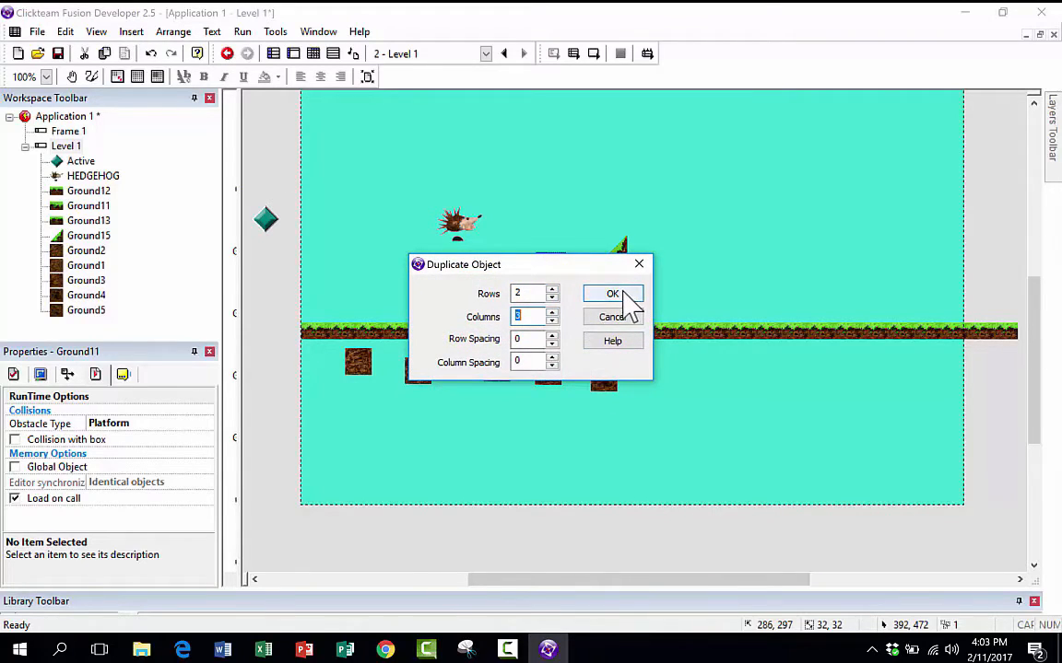
click(624, 291)
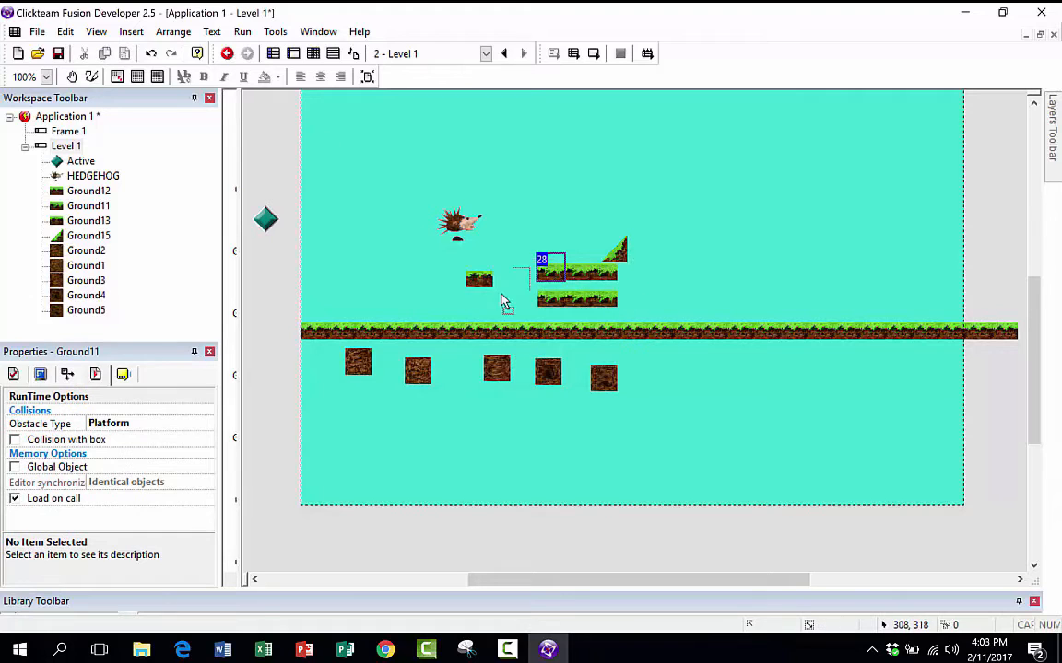
Step: Place two Ground11 copies over the grass row, one near its left part and one at about 324, 367
drag(503, 302, 402, 332)
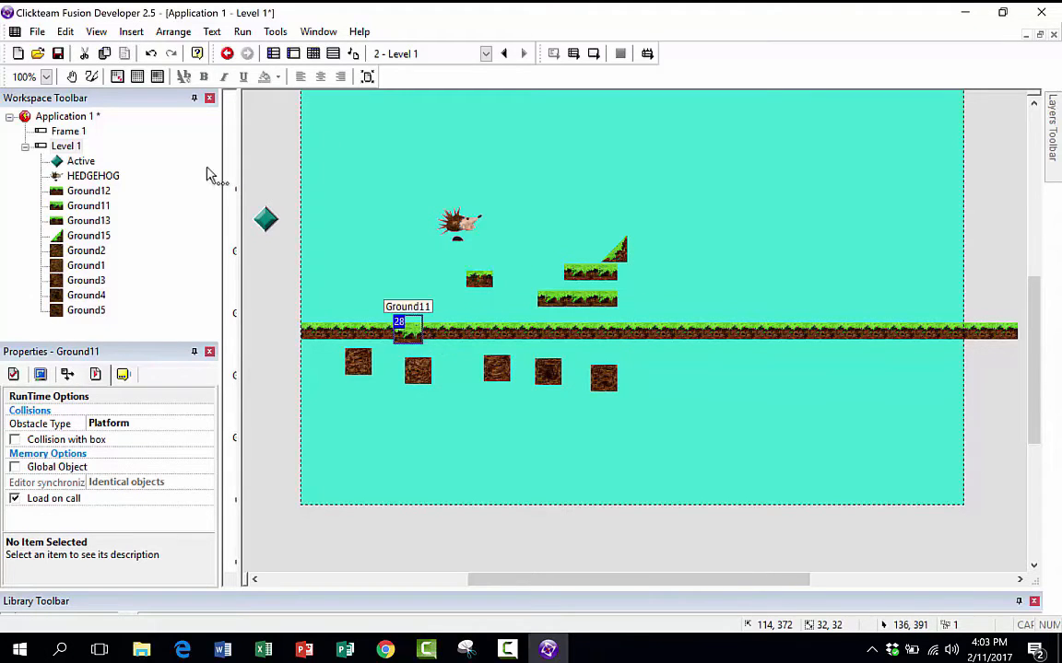
click(429, 320)
drag(554, 300, 591, 341)
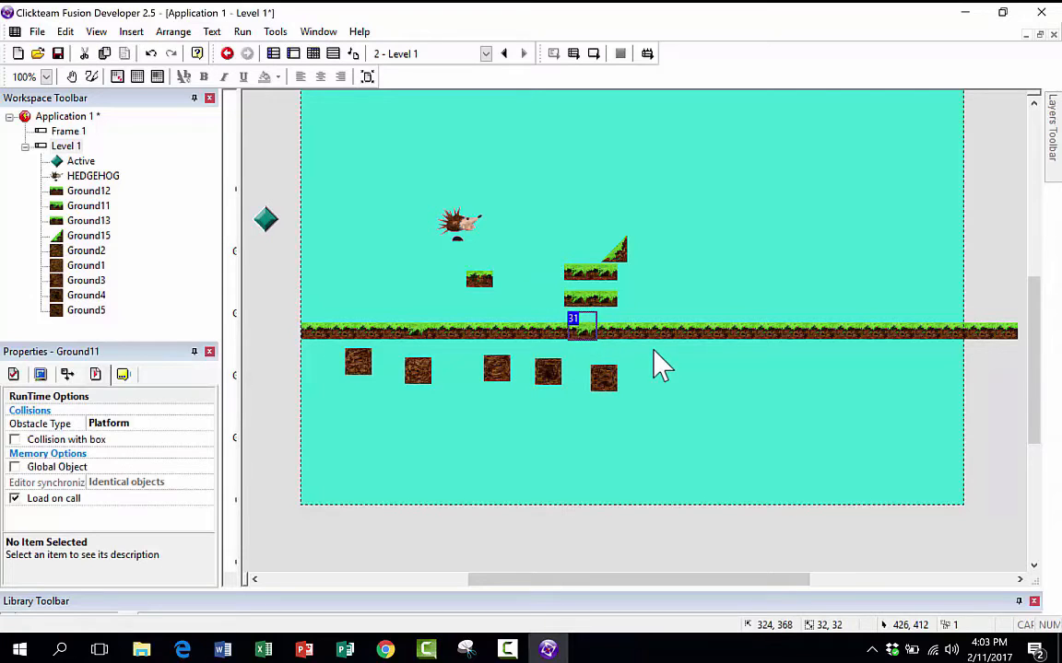
key(Up)
Step: Place another Ground11 copy over the right part of the grass row and nudge it up level at 596, 367
drag(603, 270, 639, 299)
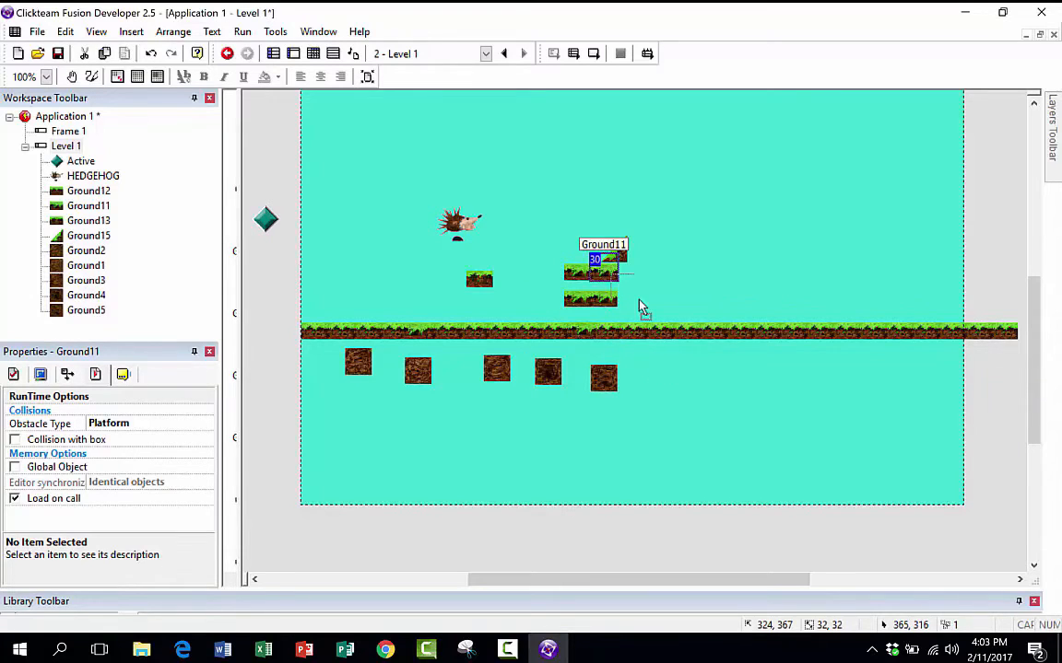
drag(810, 342, 811, 343)
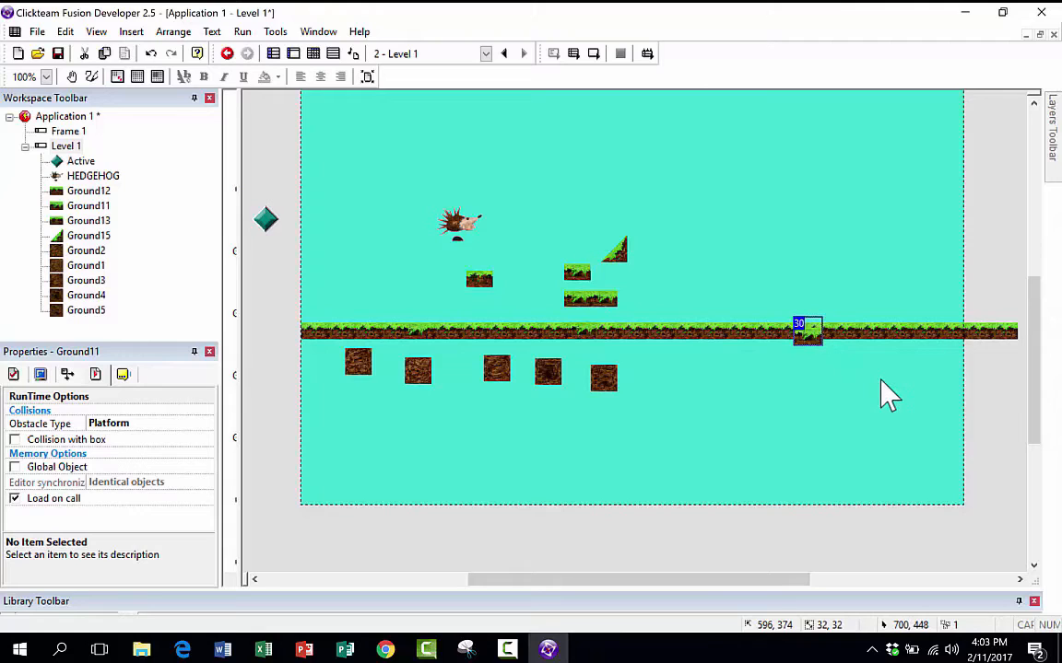
key(Up)
key(Up)
key(Up)
key(Up)
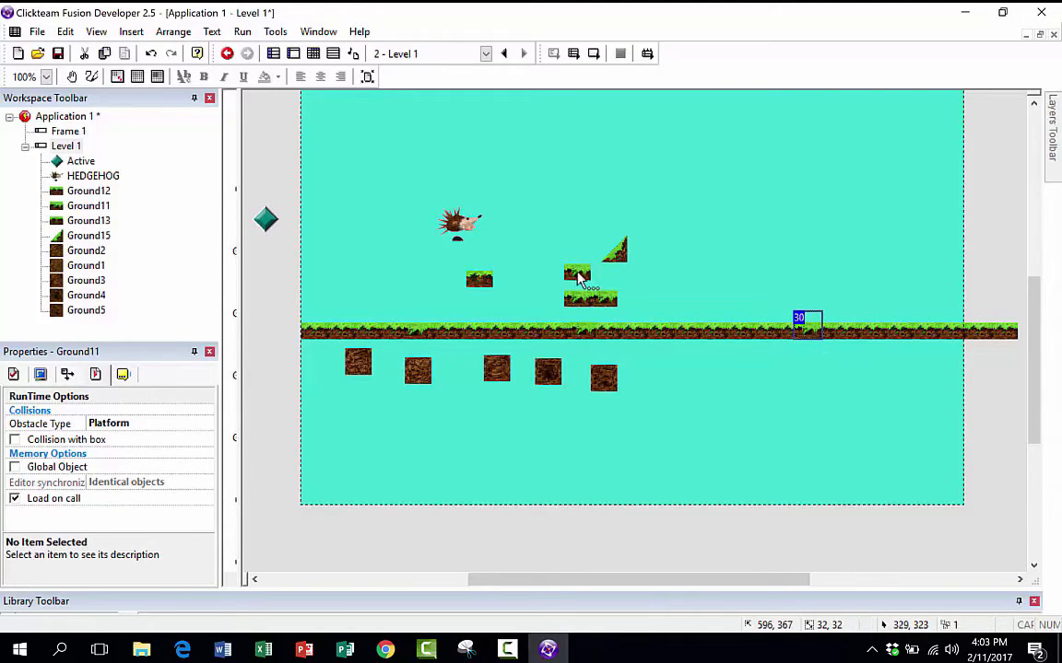
Step: Place a Ground11 copy near the left end of the grass row and nudge it up level at 43, 367
drag(580, 277, 352, 338)
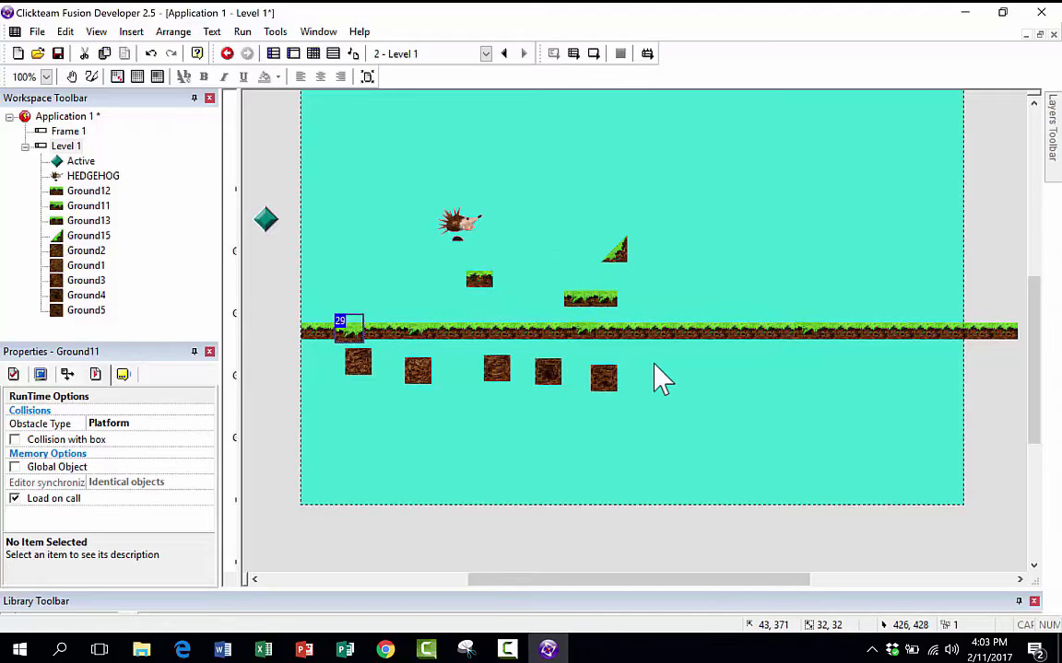
key(Up)
key(Up)
key(Up)
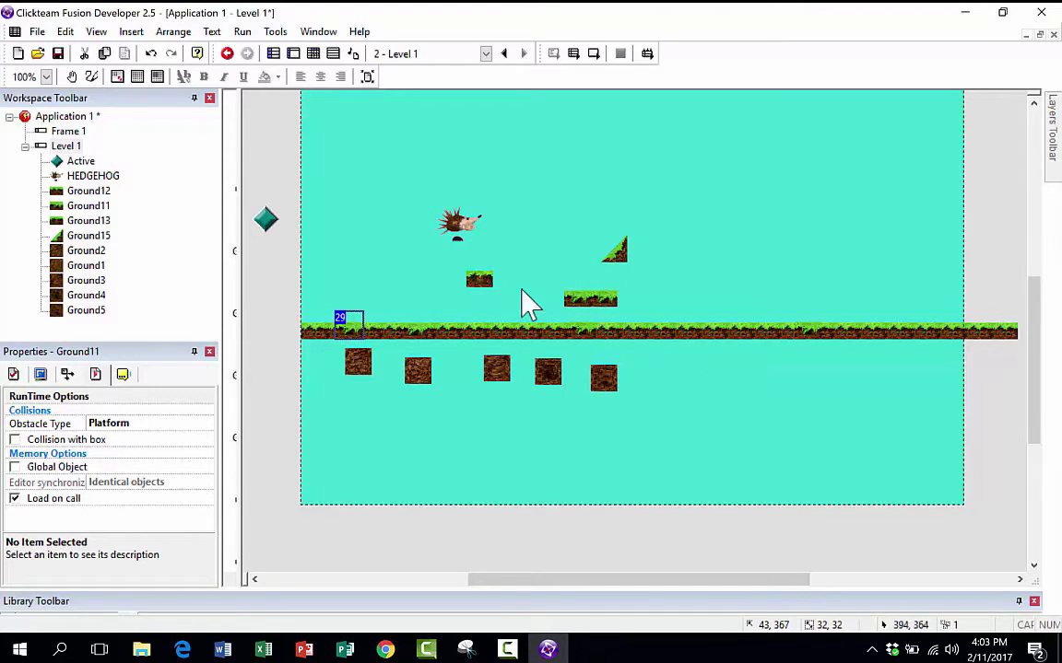
Step: Place the Ground13 tile over the right part of the grass row and align it at 697, 368
drag(484, 279, 897, 333)
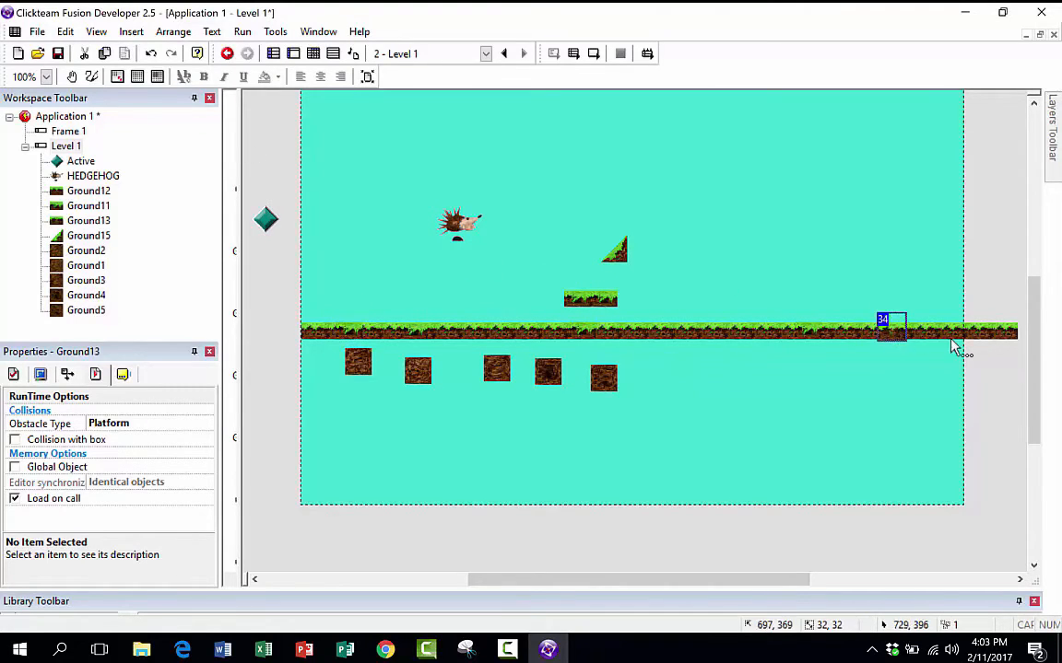
click(935, 279)
click(890, 330)
key(Up)
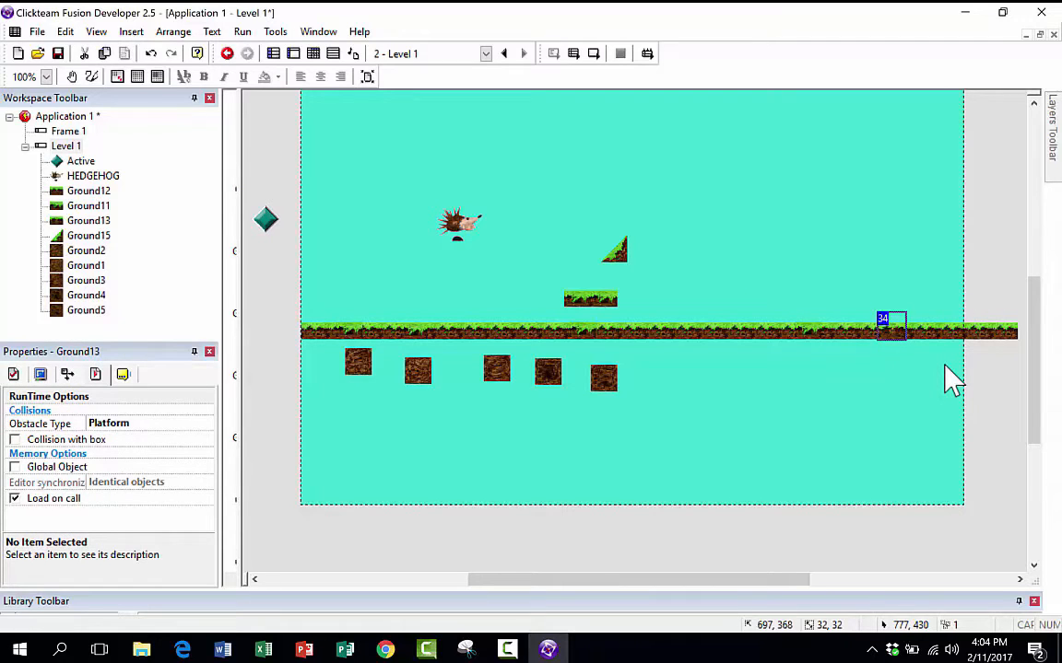
Step: Place the remaining two Ground11 copies over the grass row, one near the frame's right edge at 742, 368 and one below the hedgehog
drag(610, 303, 934, 339)
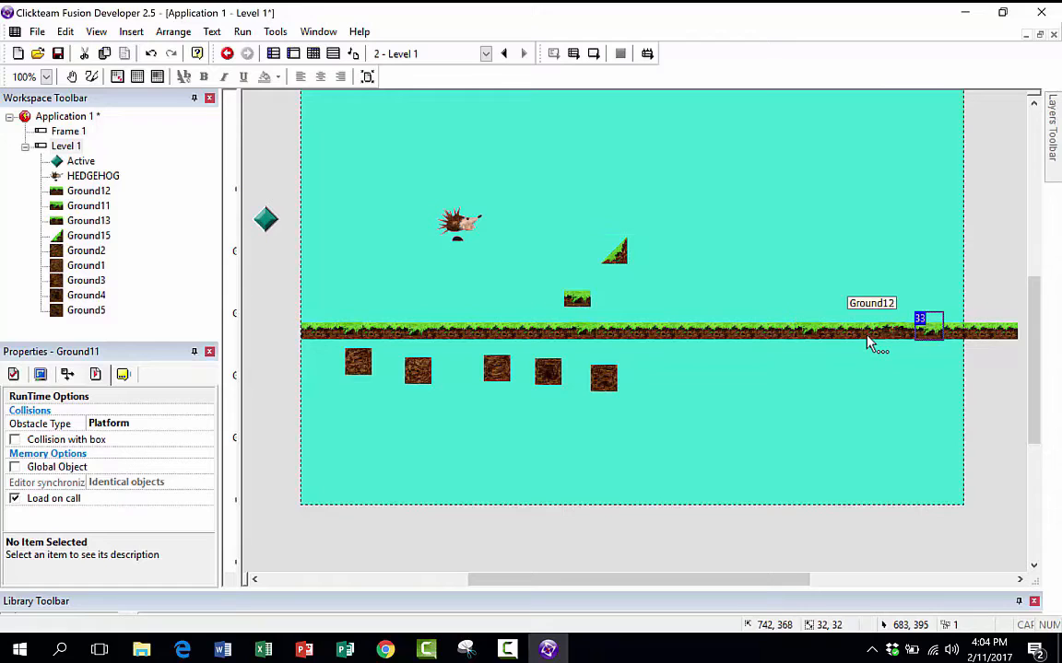
drag(584, 304, 482, 334)
click(514, 287)
Step: Set the Ground2 dirt tile under the left end of the grass row and move the other four dirt tiles above the grass
drag(353, 366, 308, 356)
drag(500, 372, 524, 278)
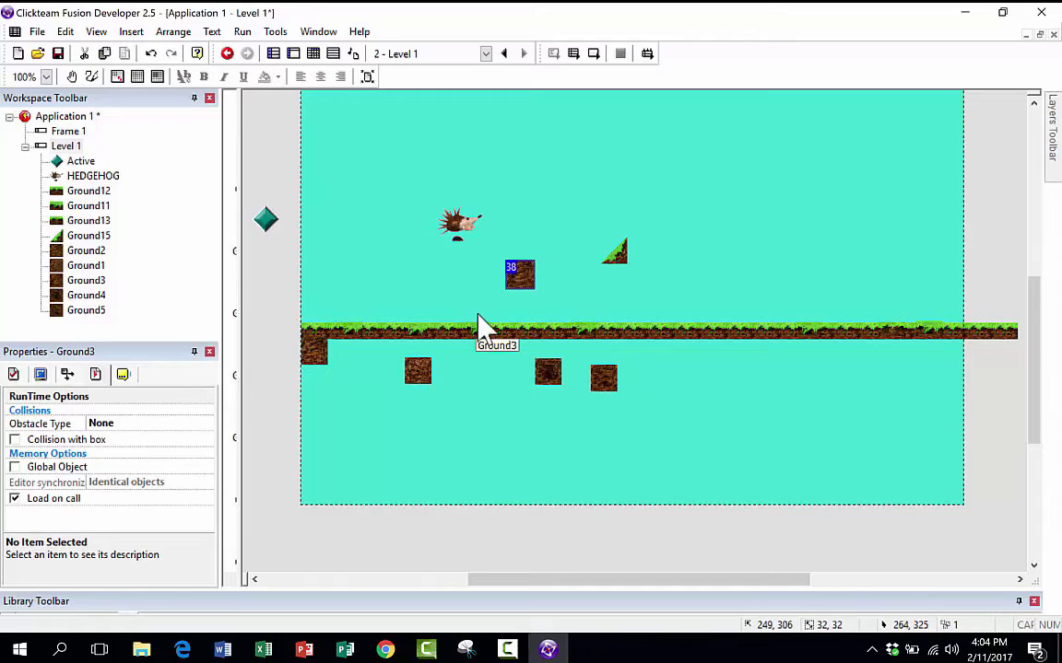
drag(417, 359, 414, 279)
drag(549, 368, 555, 271)
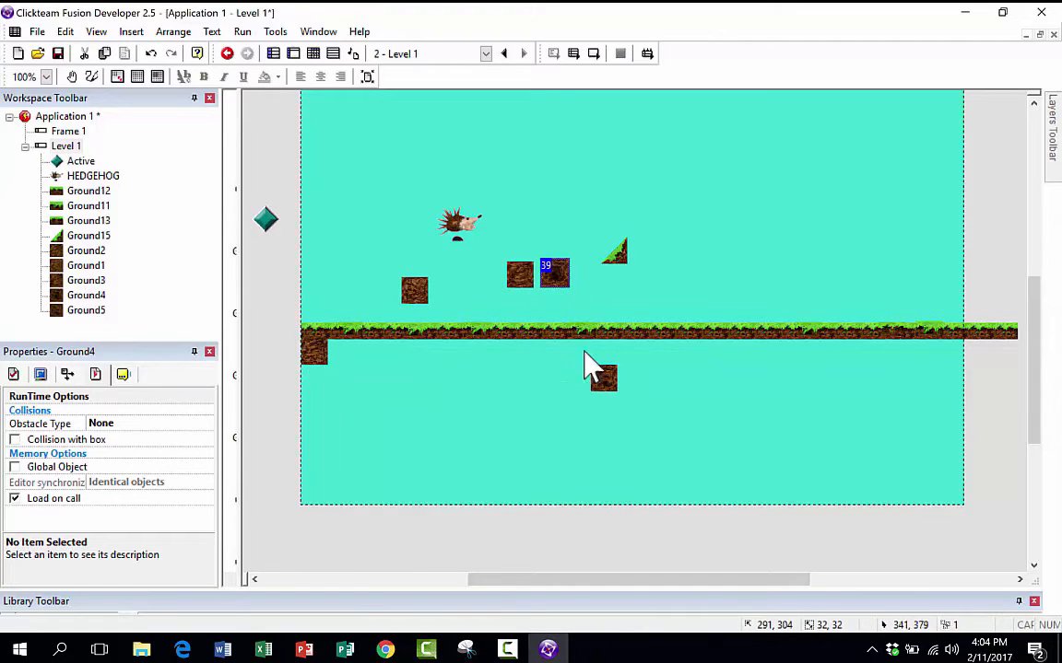
drag(608, 380, 682, 270)
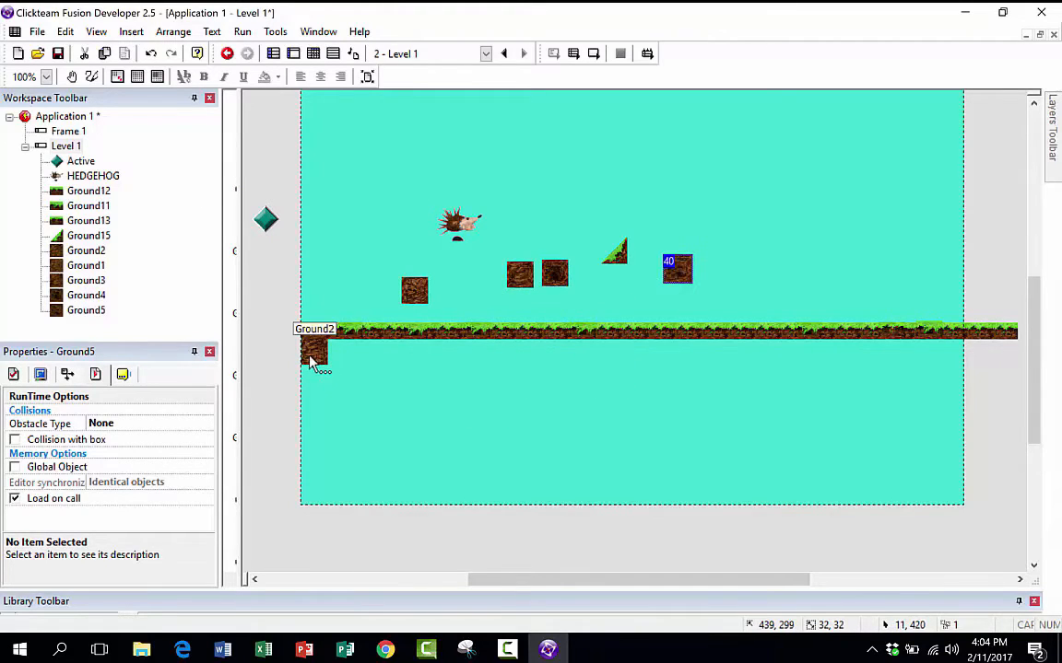
scroll(494, 276, down, 3)
scroll(497, 272, up, 3)
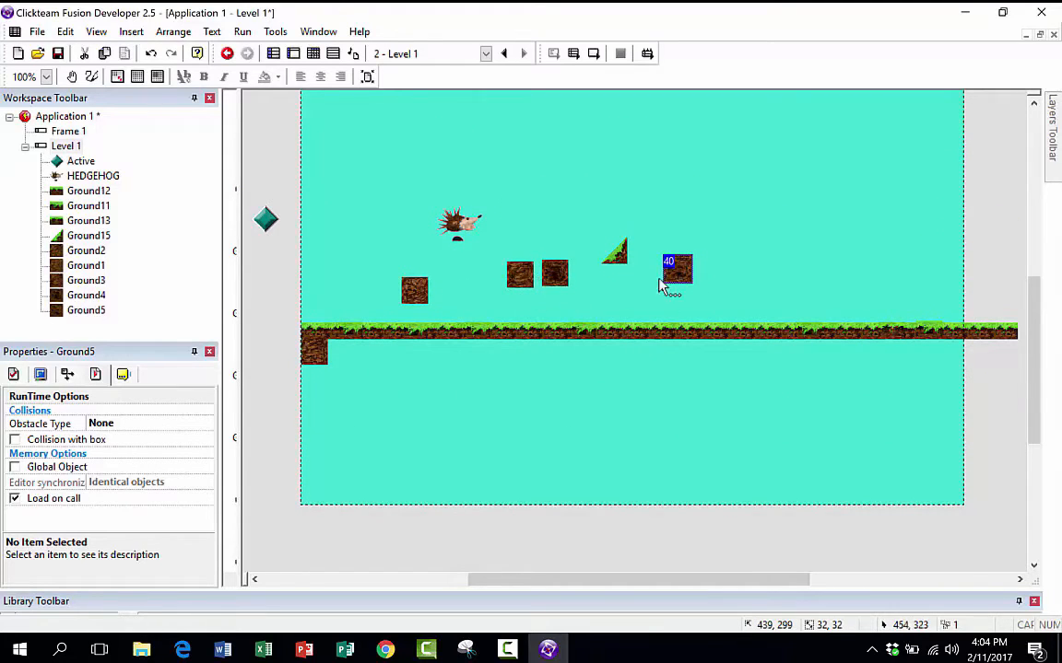
scroll(509, 310, up, 2)
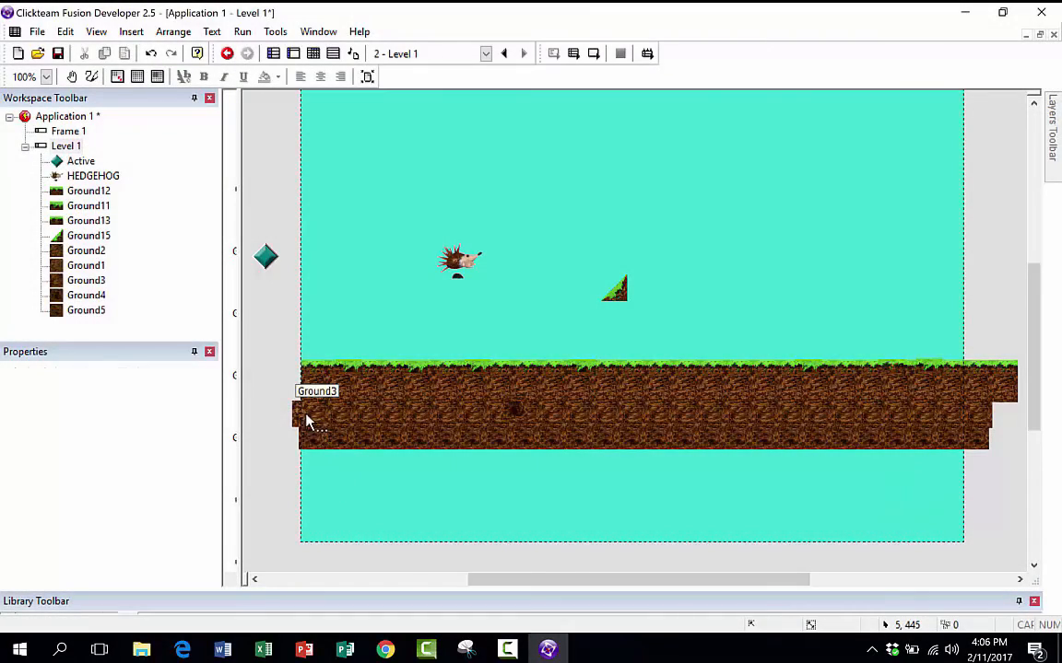
Step: Reposition the Ground1 and Ground3 tiles at the start of the middle dirt row to line up with the frame's left edge
click(312, 420)
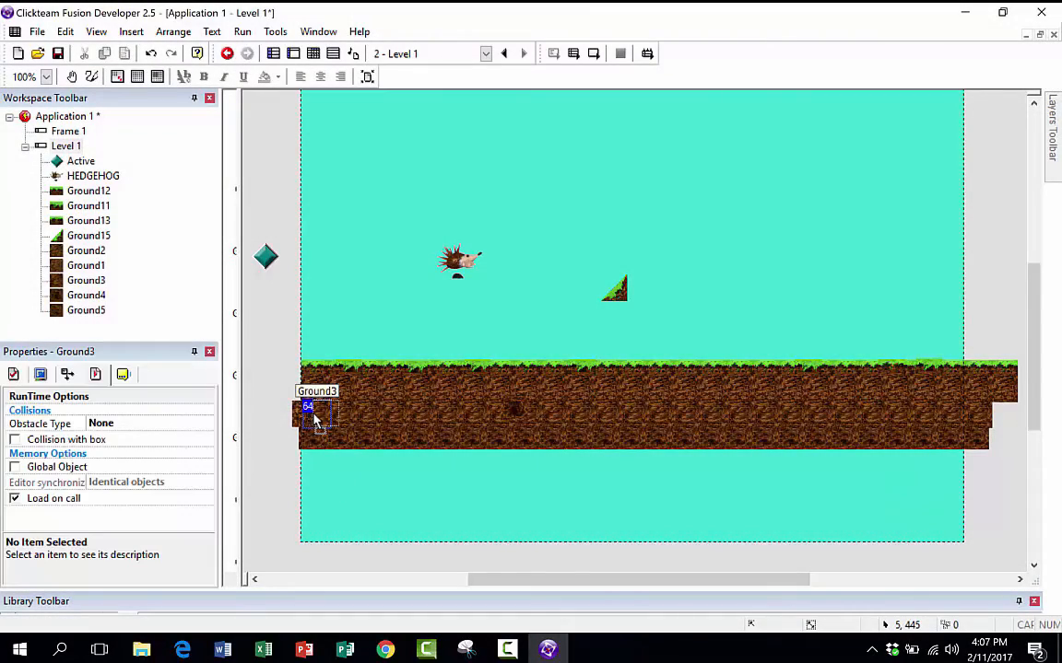
drag(299, 411, 308, 414)
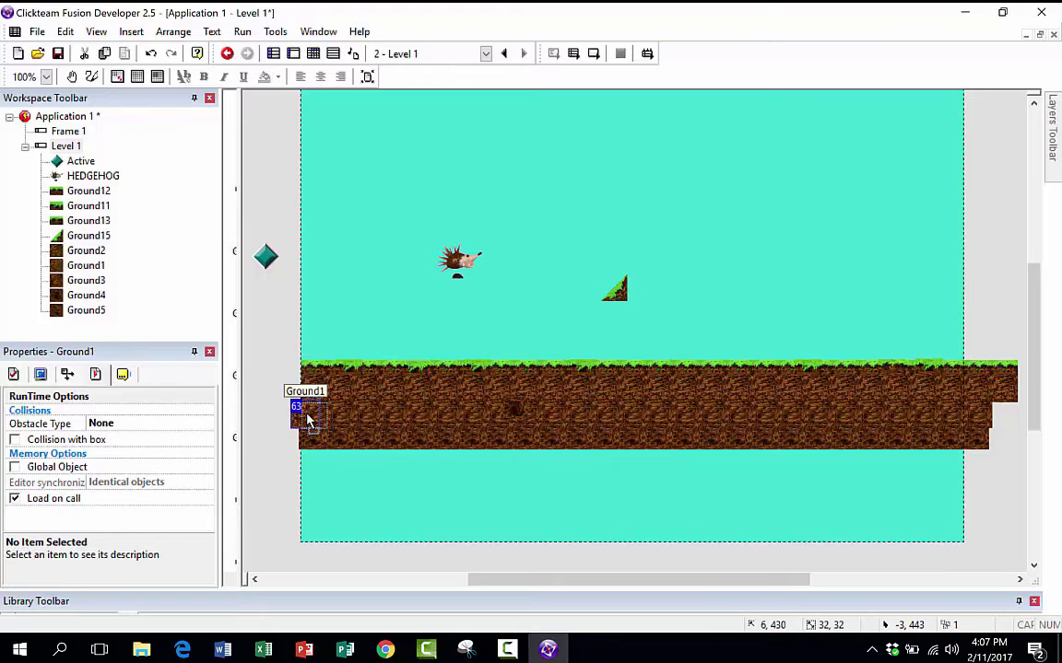
click(279, 438)
click(314, 416)
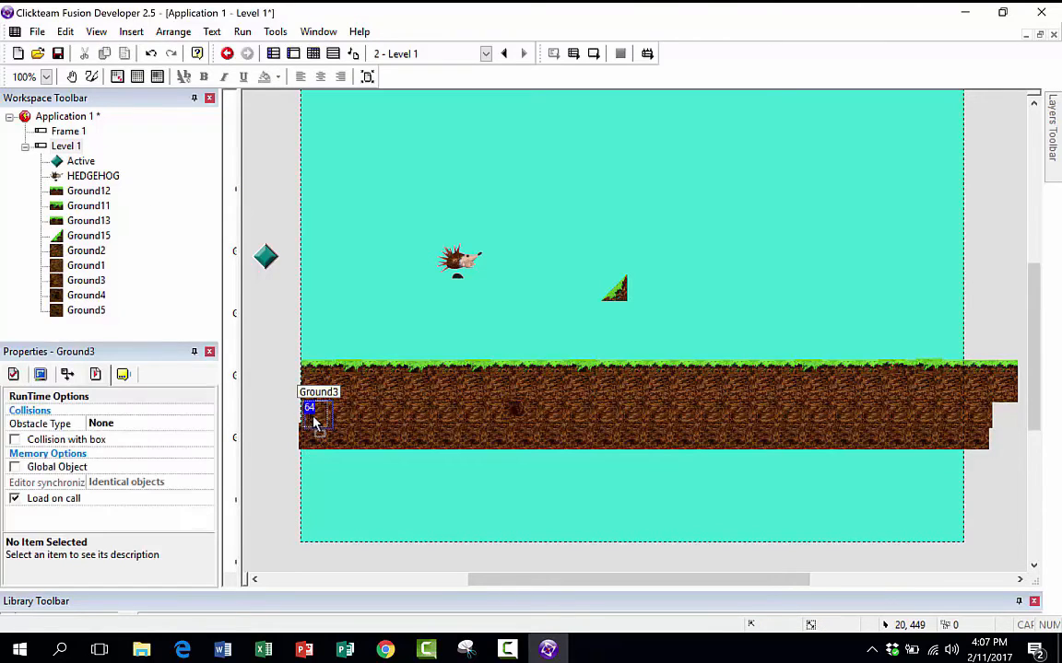
drag(314, 422, 309, 422)
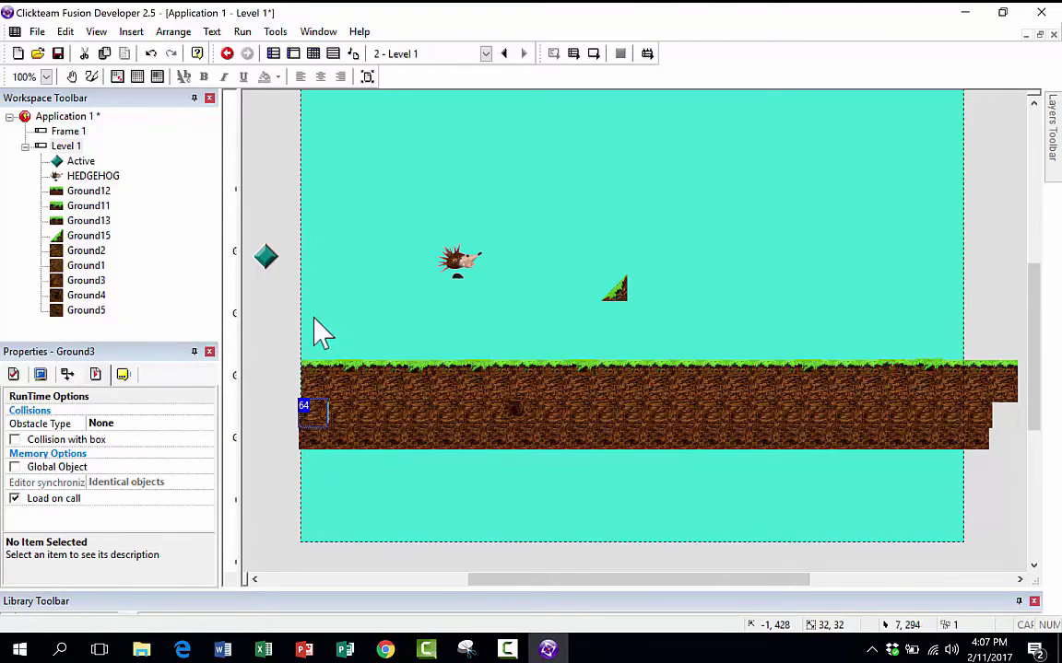
Step: Move the Ground15 slope down so it rests on the grass in the right part of the frame
scroll(755, 543, down, 3)
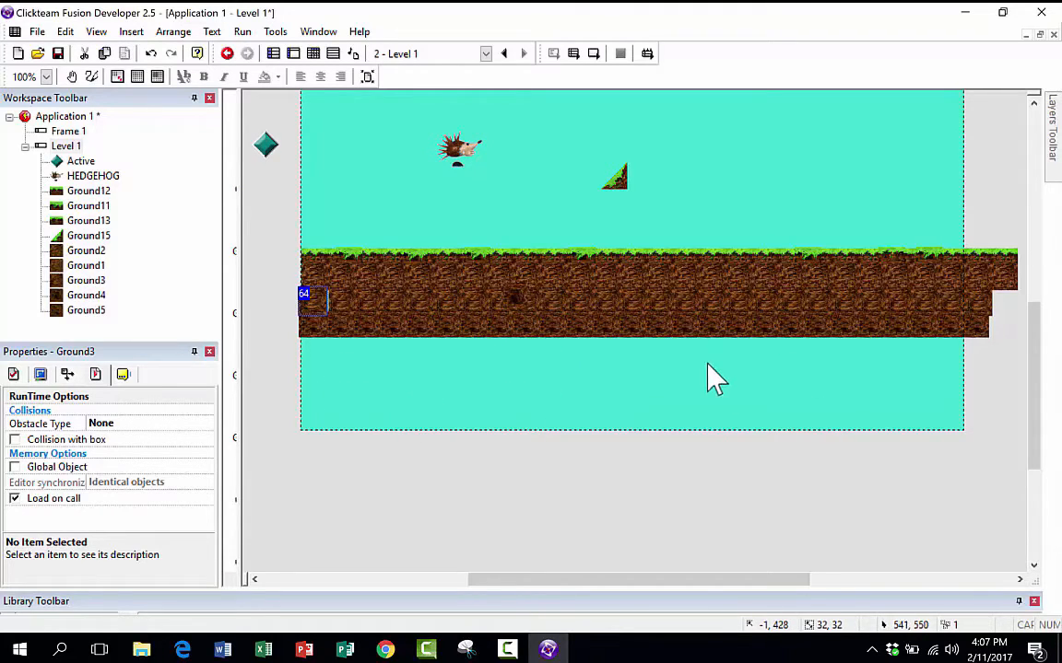
scroll(686, 327, up, 1)
scroll(687, 327, up, 2)
drag(619, 297, 622, 297)
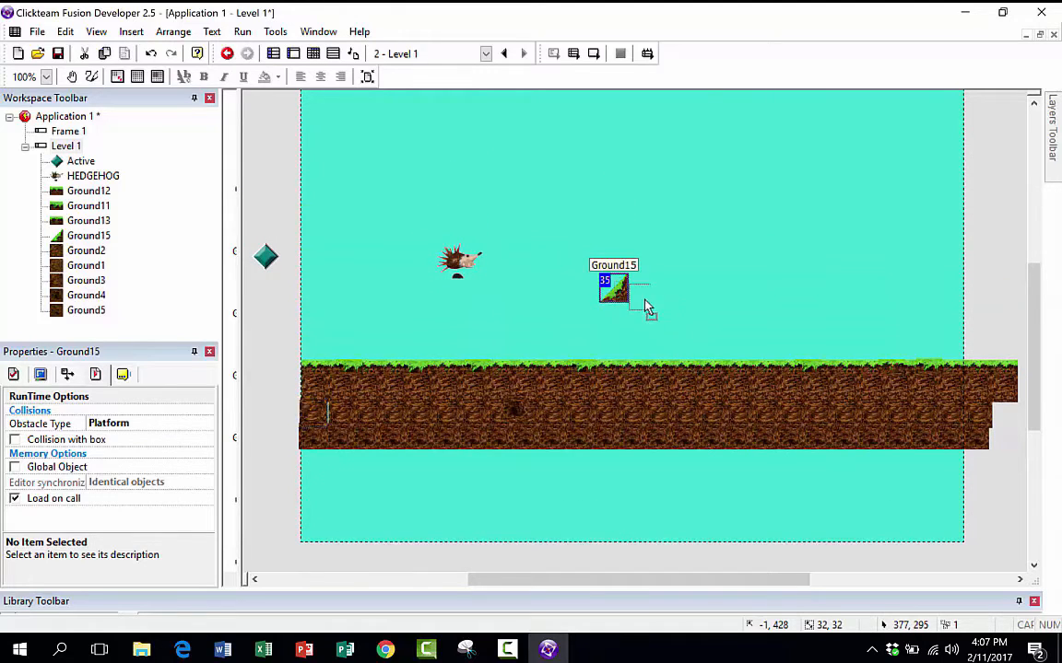
drag(783, 345, 820, 358)
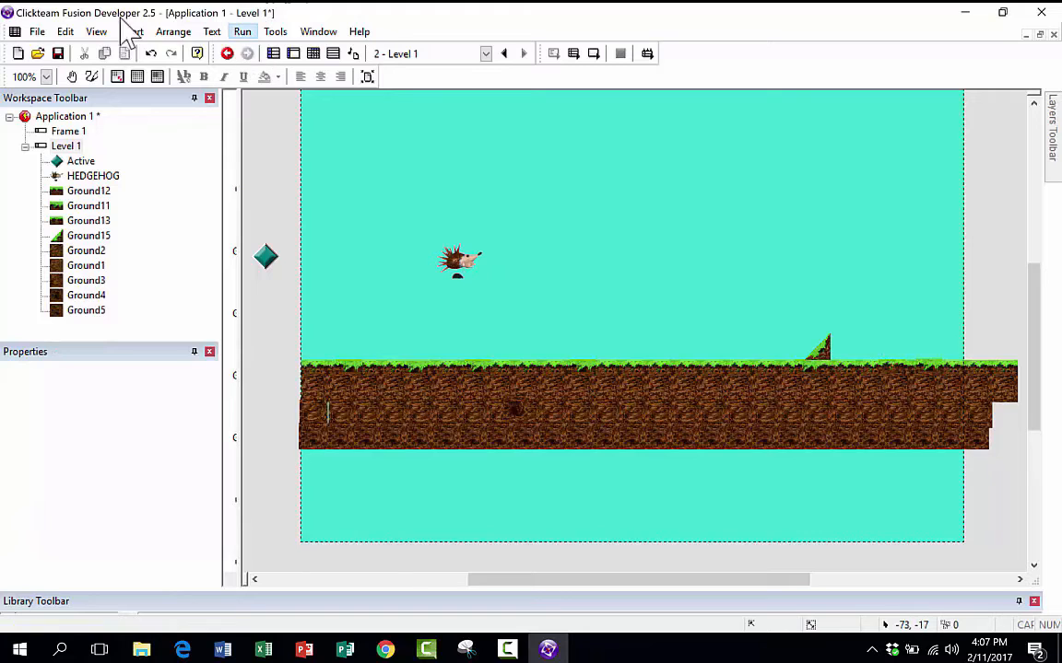
Step: Run the current frame and walk the hedgehog back and forth across the grass to test its movement
click(242, 31)
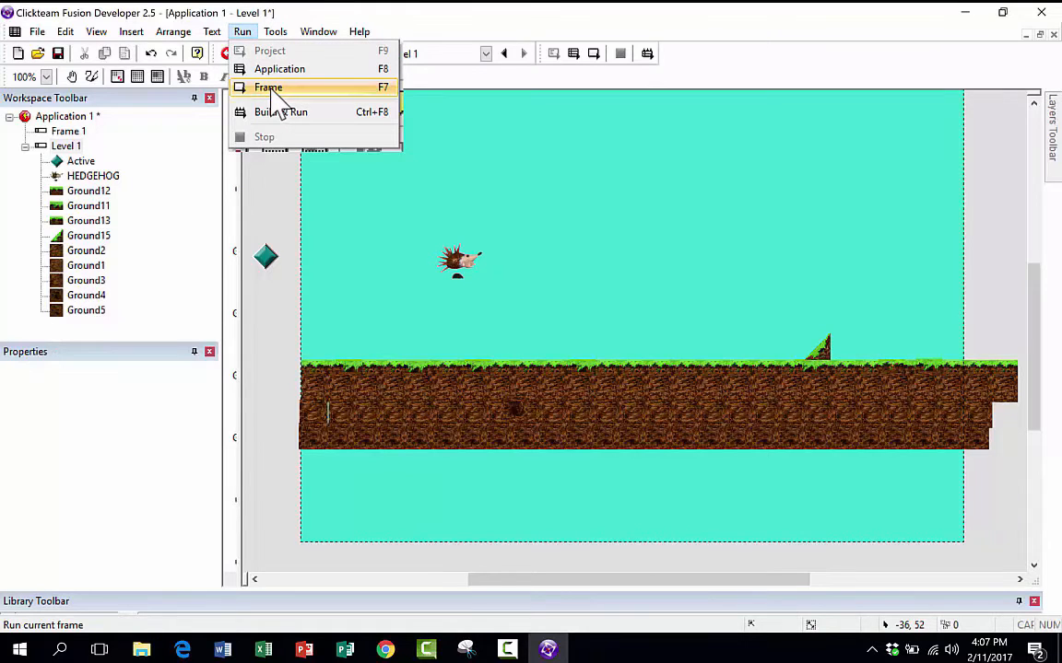
click(271, 87)
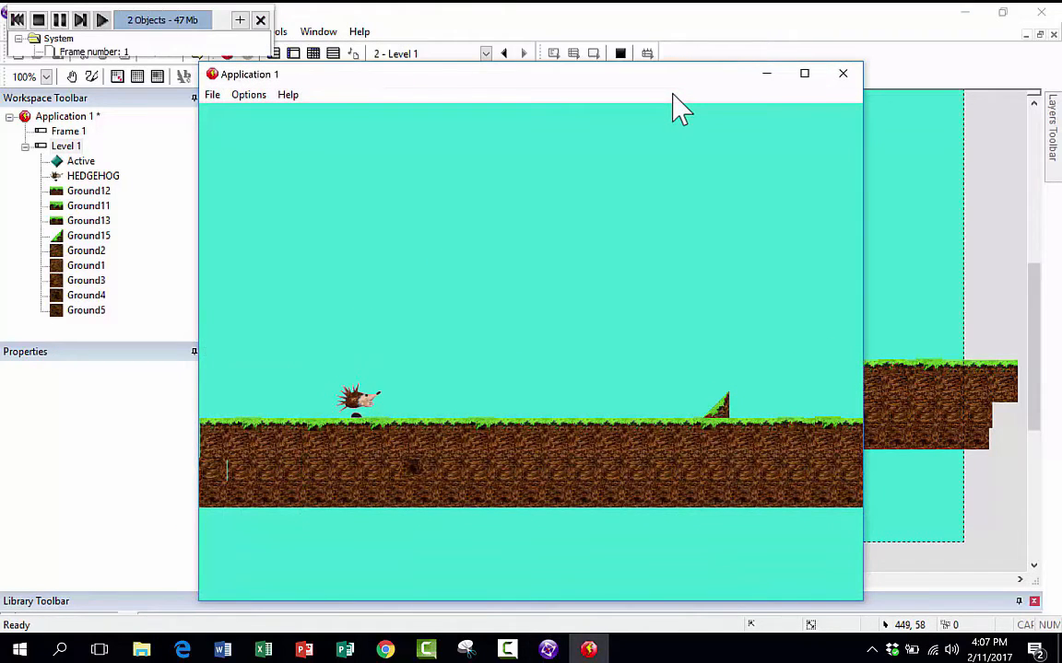
key(Left)
key(Right)
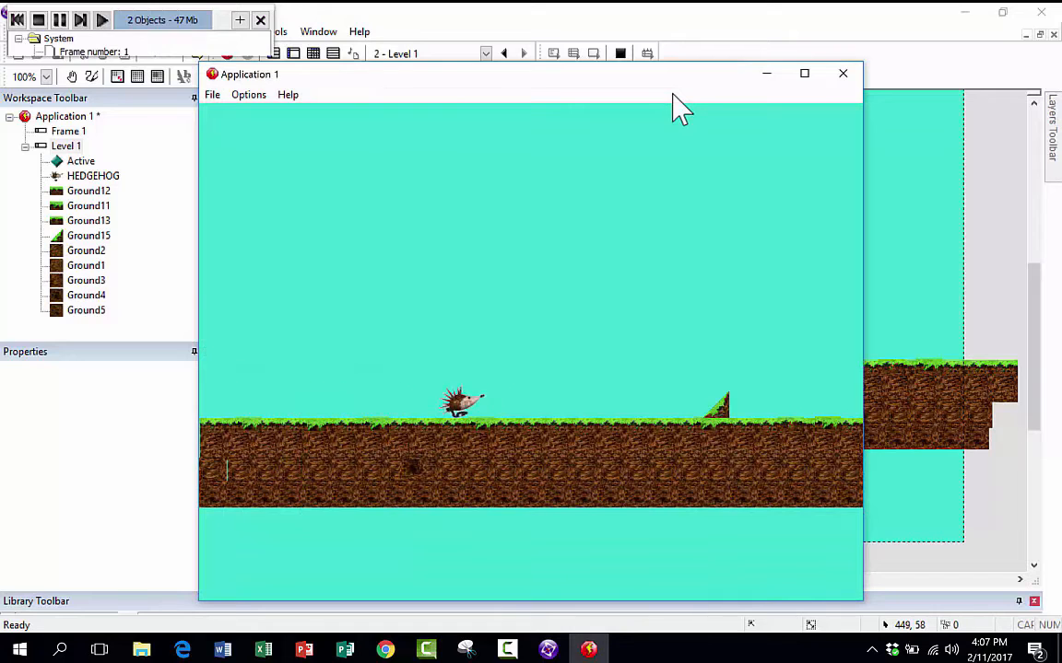
key(Left)
key(Right)
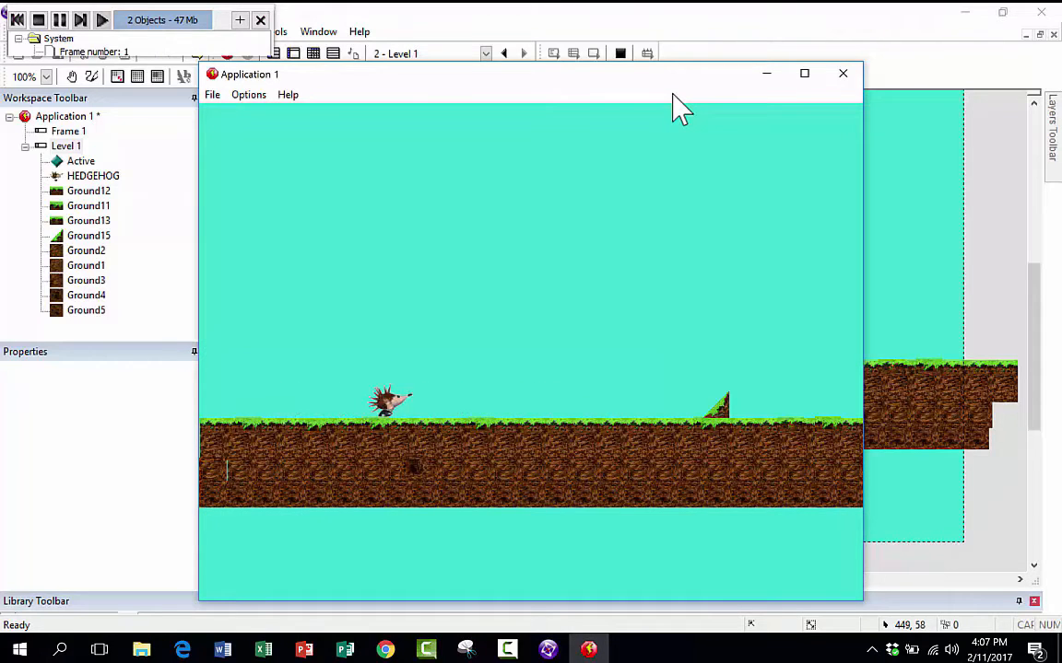
key(Left)
key(Right)
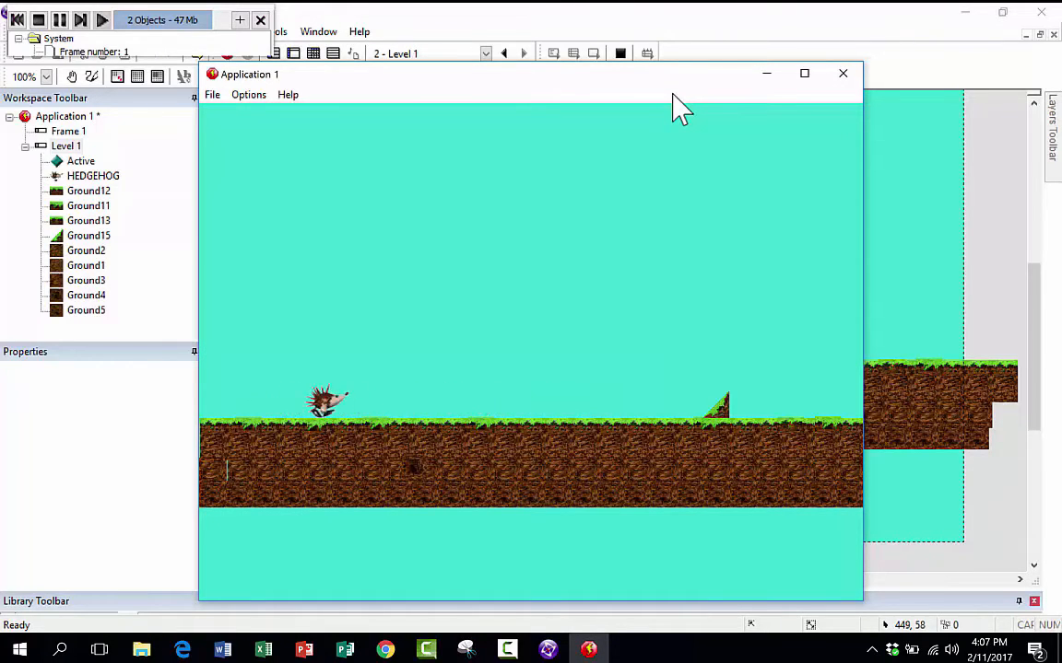
key(Right)
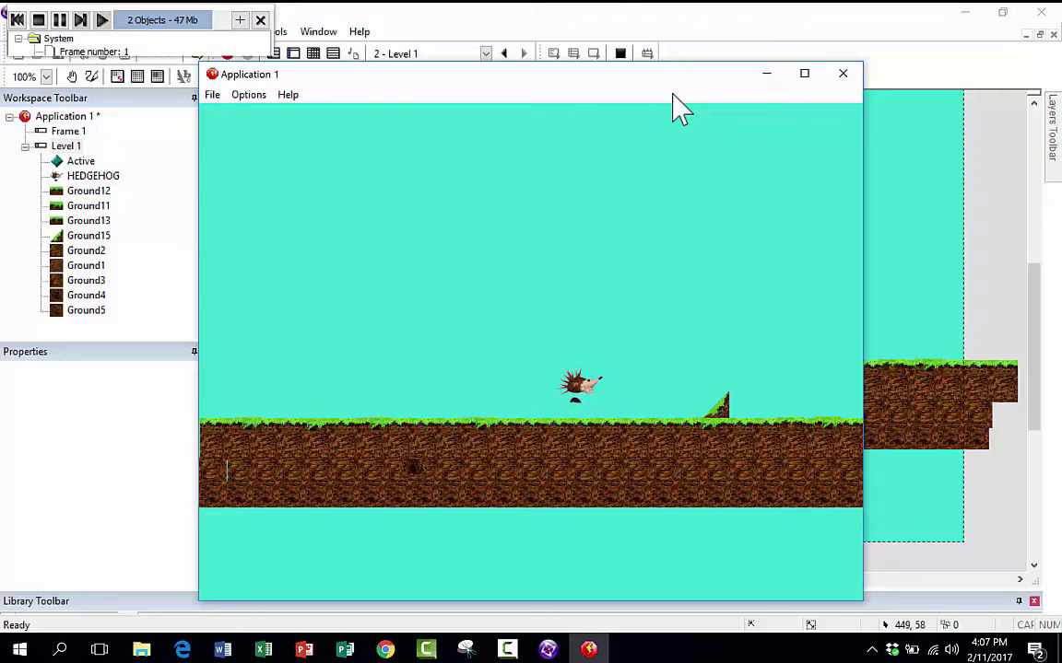
Step: Test the hedgehog's jump repeatedly, declining the Sticky Keys offer, and end the test run
key(shift)
key(shift)
key(shift)
key(shift)
key(shift)
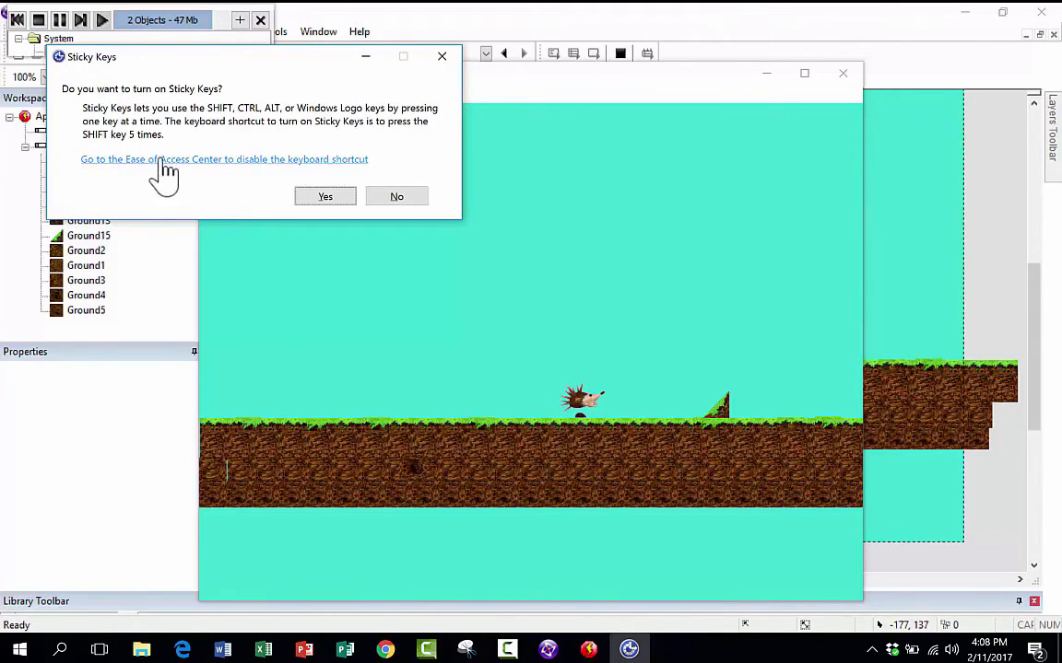
click(410, 198)
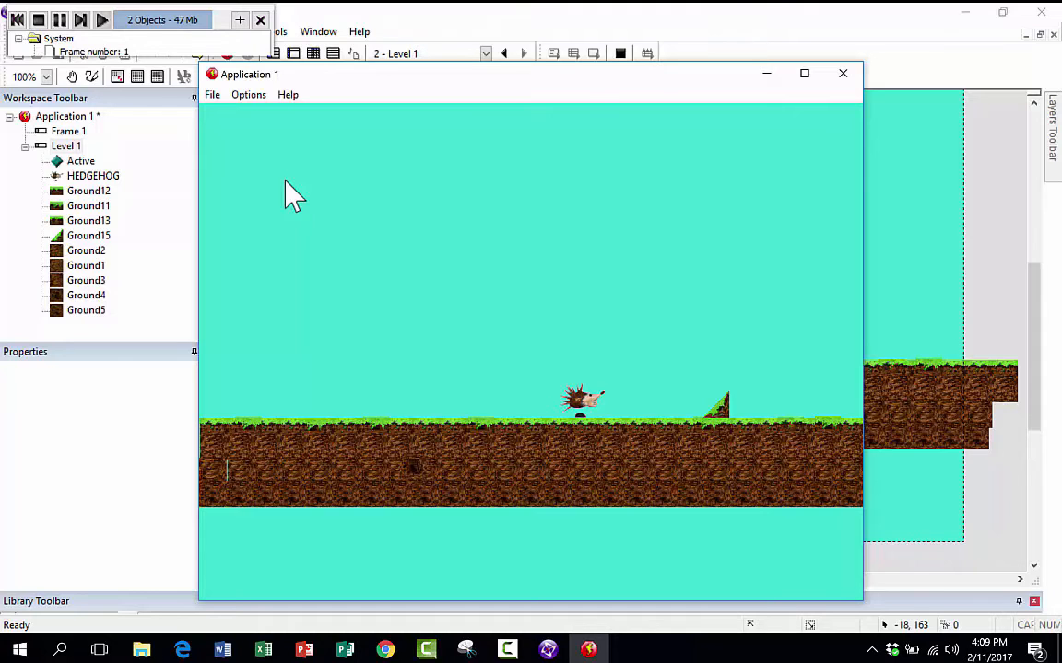
click(842, 74)
Step: Widen the Ground3 tile near the start of the middle dirt row to 40 pixels to close the gap beside it
click(336, 420)
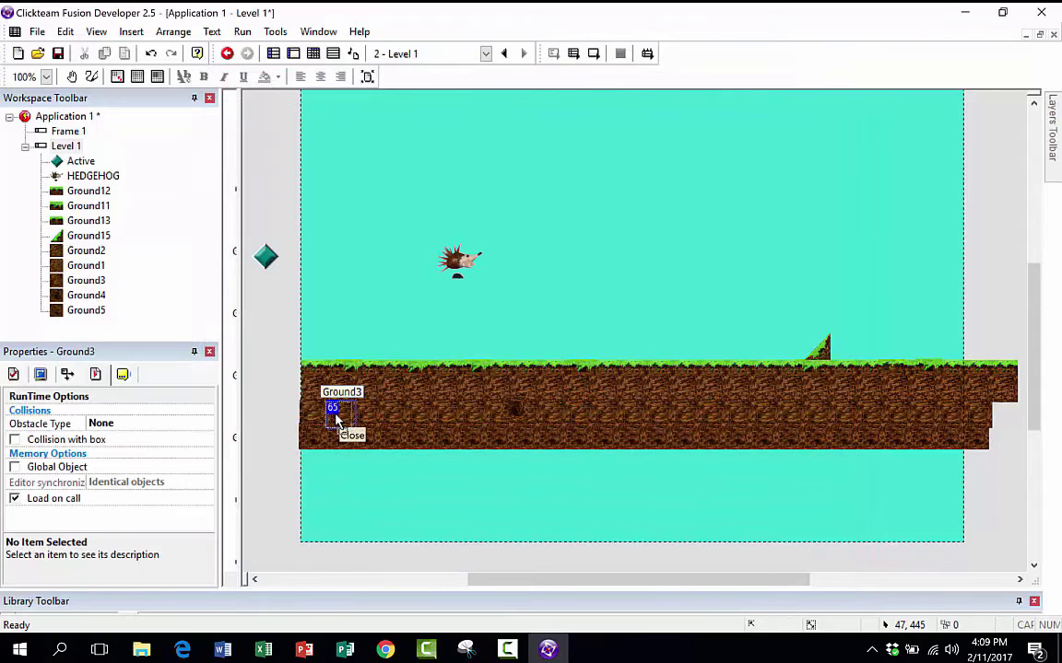
click(338, 420)
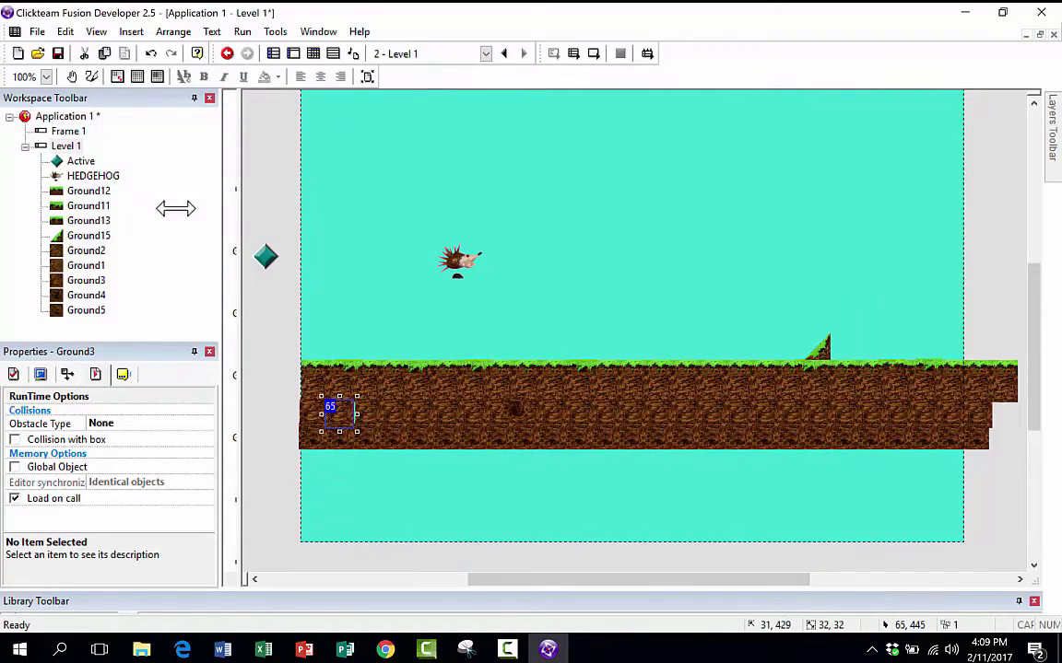
drag(355, 413, 362, 413)
scroll(514, 351, down, 1)
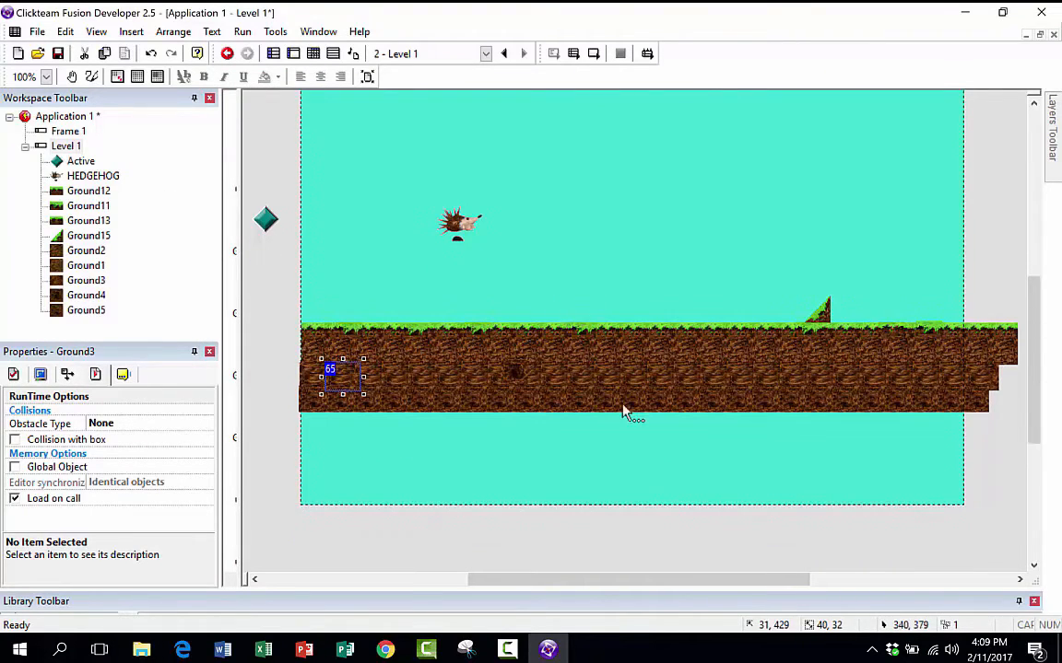
scroll(645, 451, up, 1)
click(673, 483)
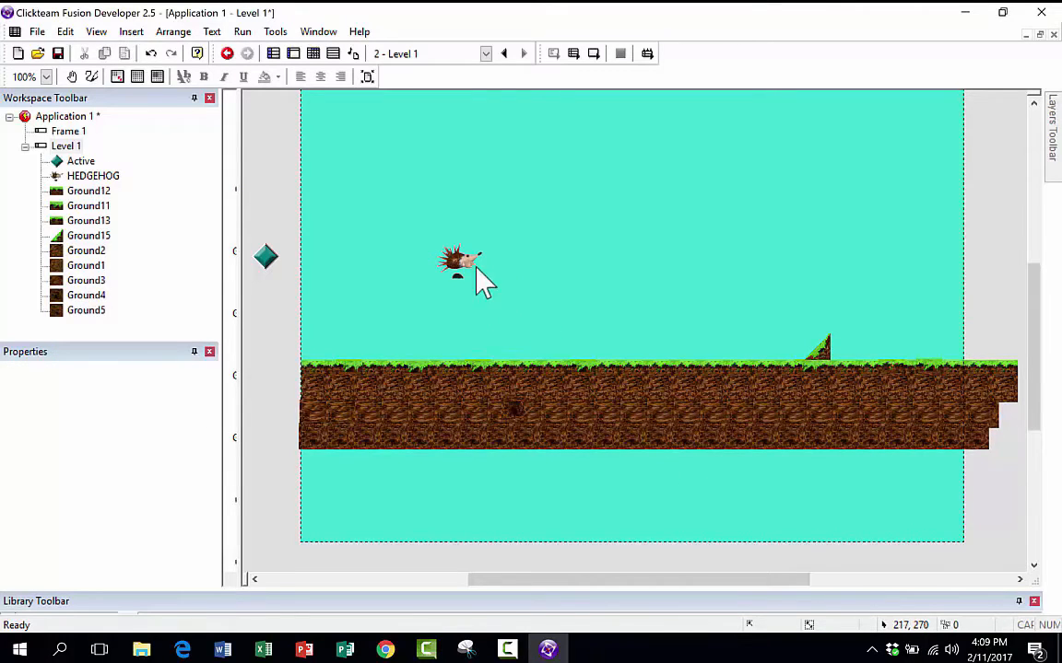
Step: Run the frame again and test the hedgehog's walking and jumping over the repaired ground
click(241, 31)
click(261, 88)
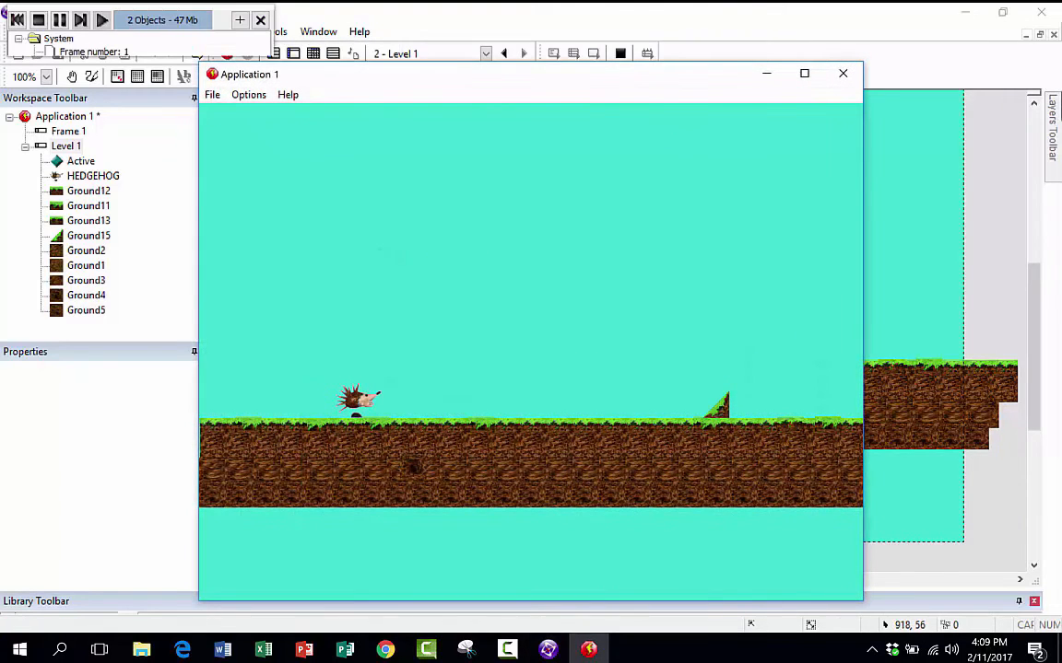
key(Left)
key(Right)
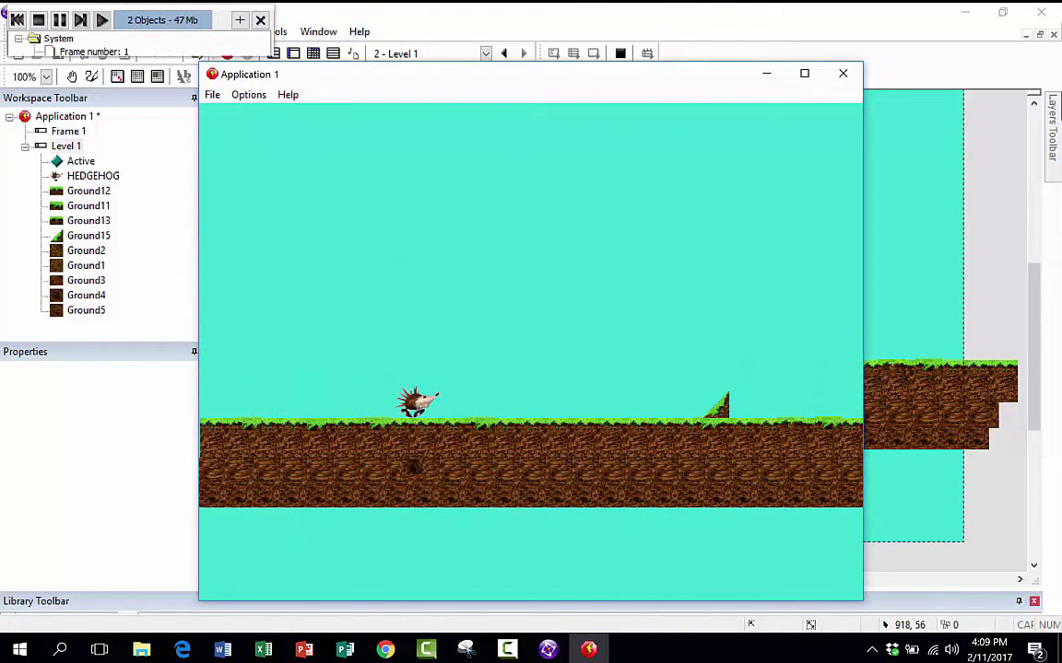
key(Left)
key(Right)
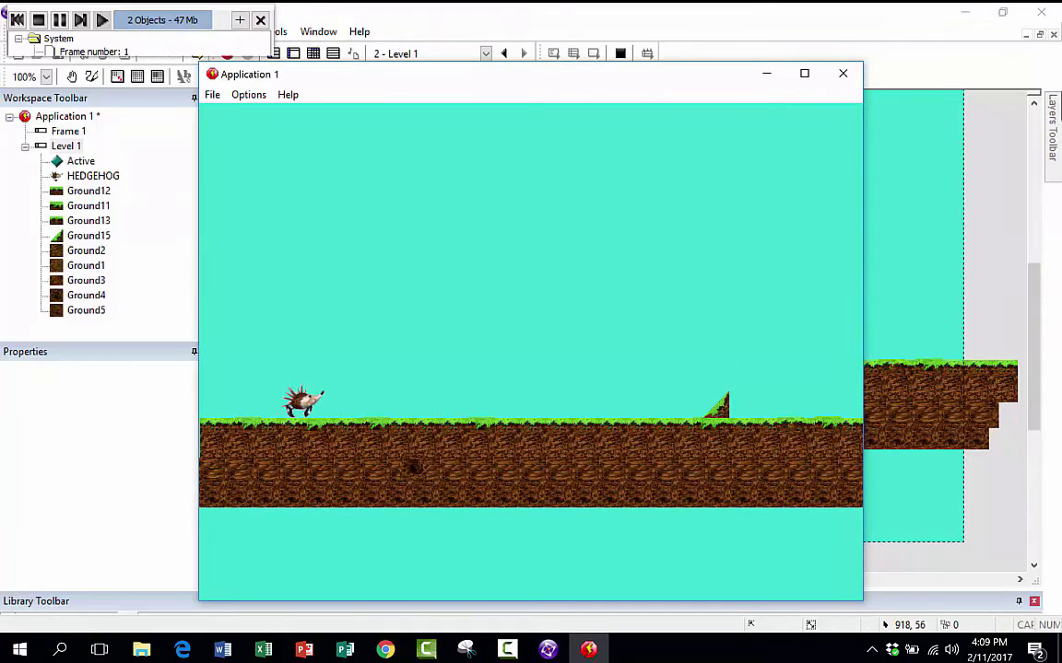
key(shift)
key(Right)
key(shift)
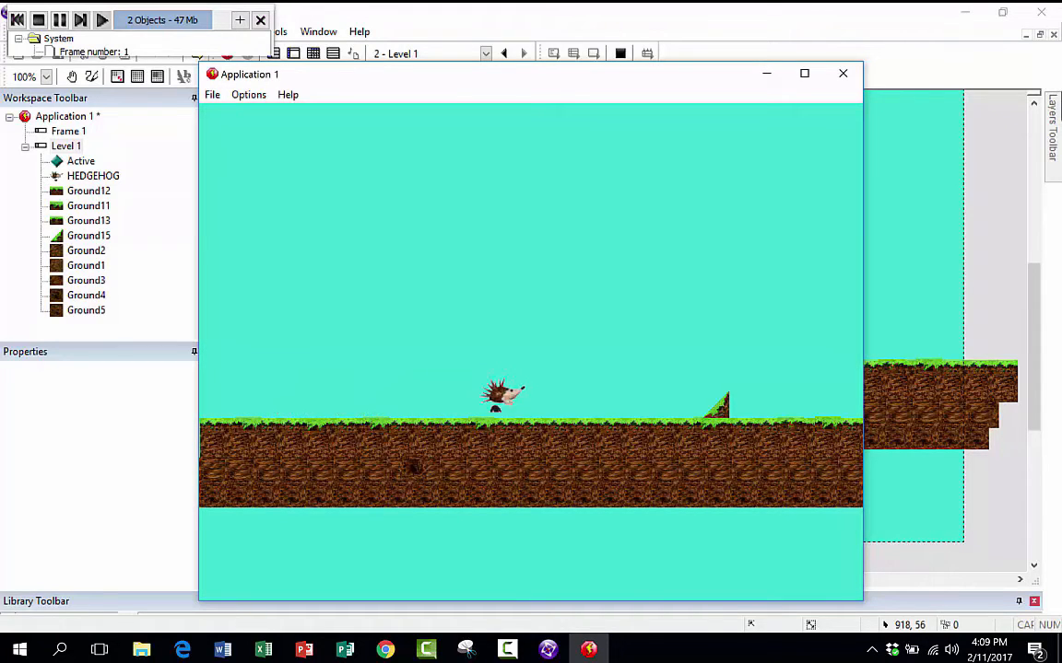
Step: Reverse the hedgehog's direction repeatedly while it moves on the grass to test how it turns
key(Left)
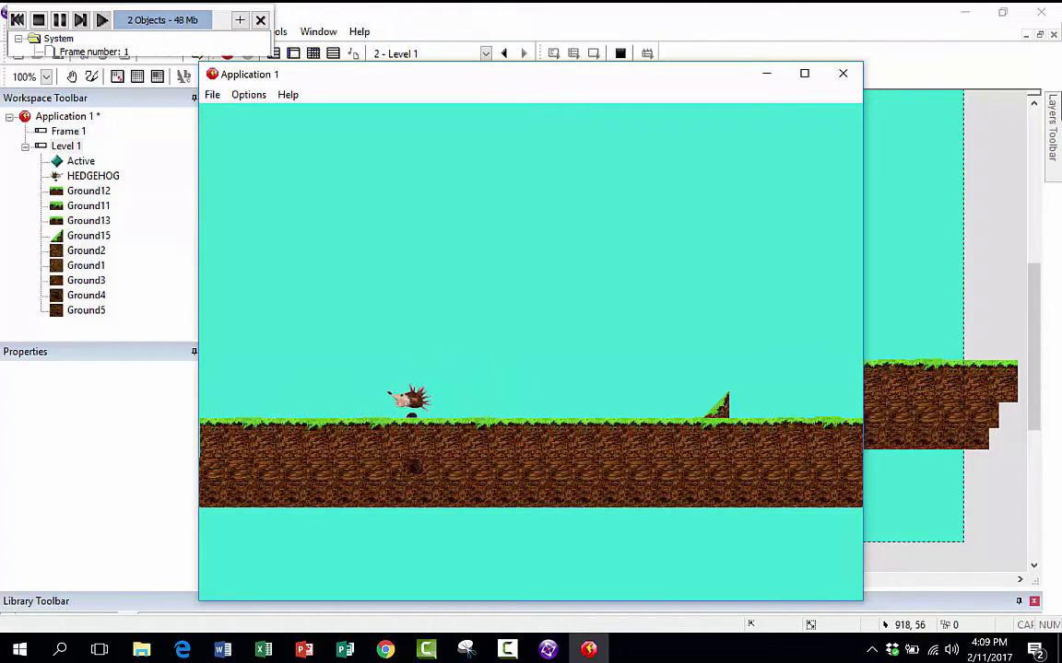
key(Right)
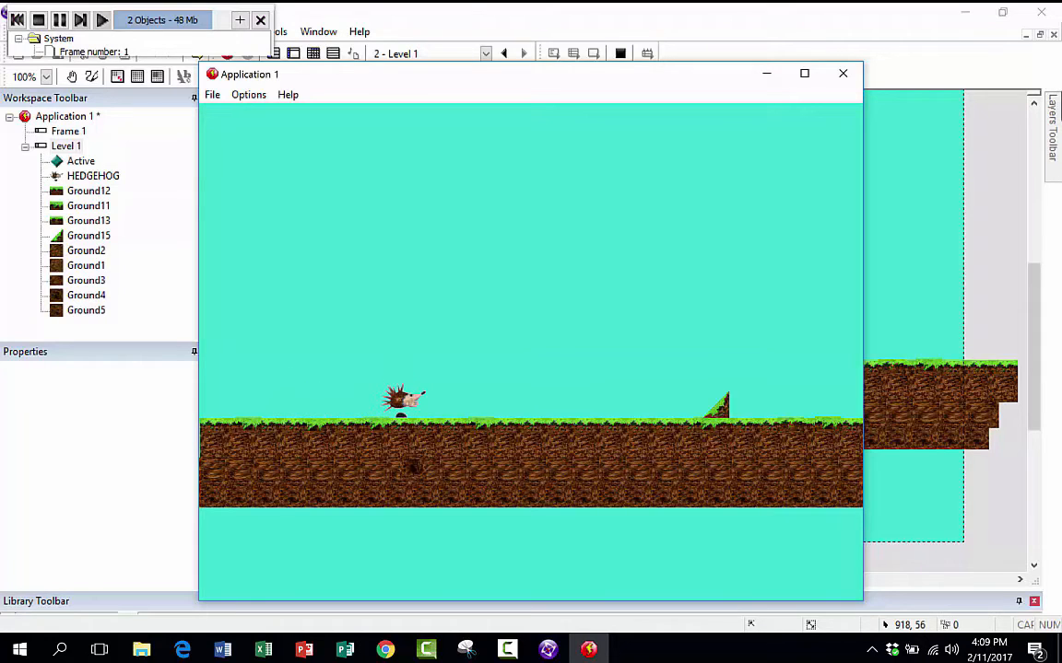
key(Left)
key(Right)
key(Left)
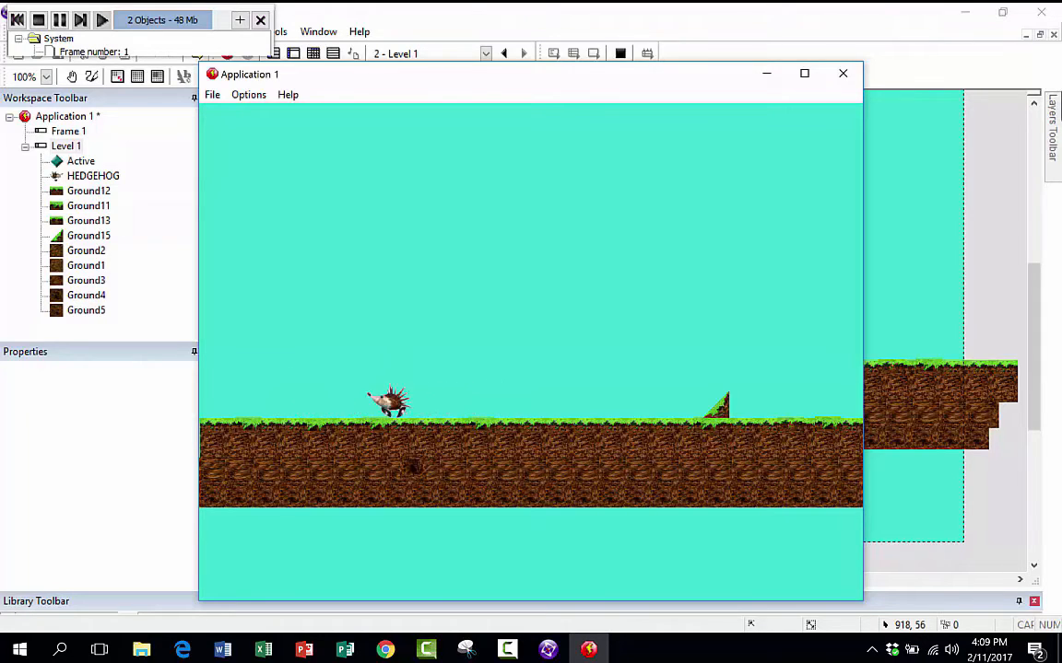
key(Right)
key(Left)
key(Right)
key(Left)
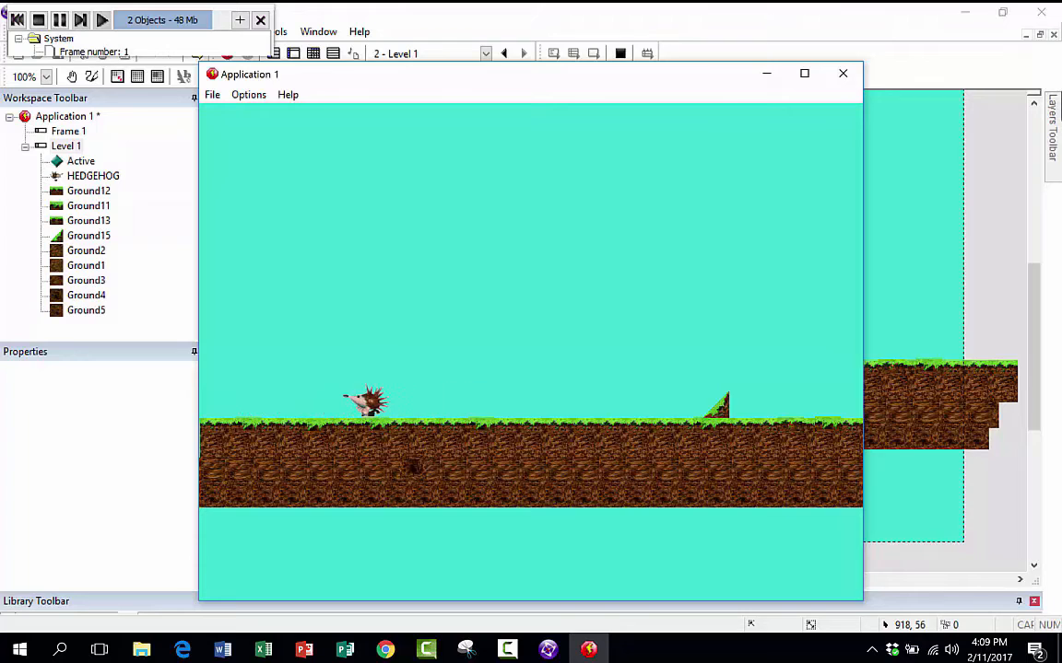
key(Right)
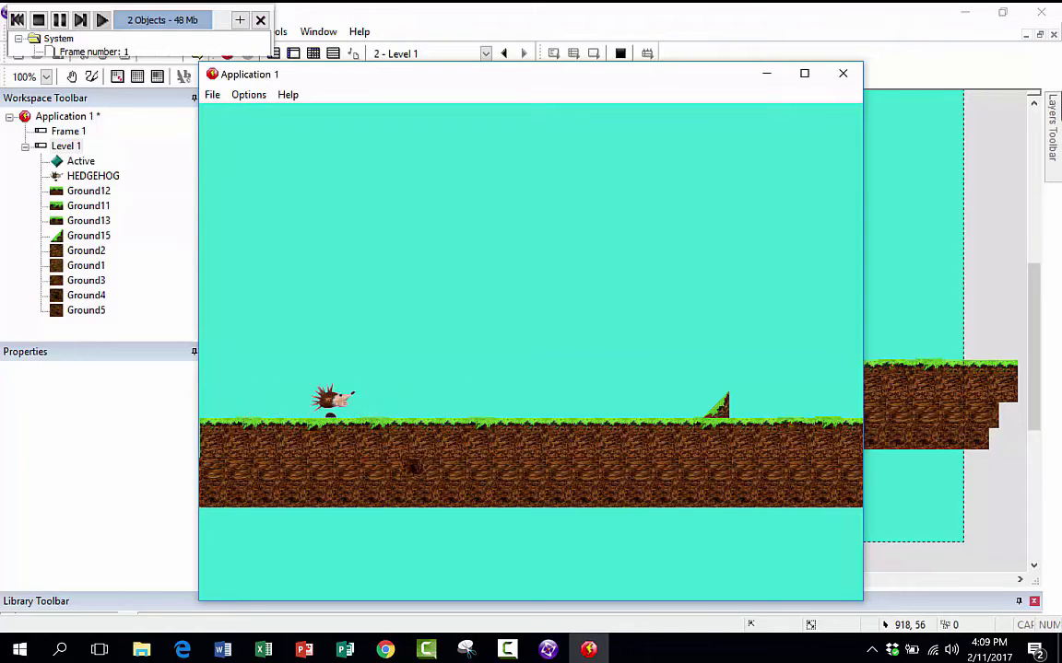
Step: Walk the hedgehog onto the slope and back out past the frame's left edge, ending the test run
key(Right)
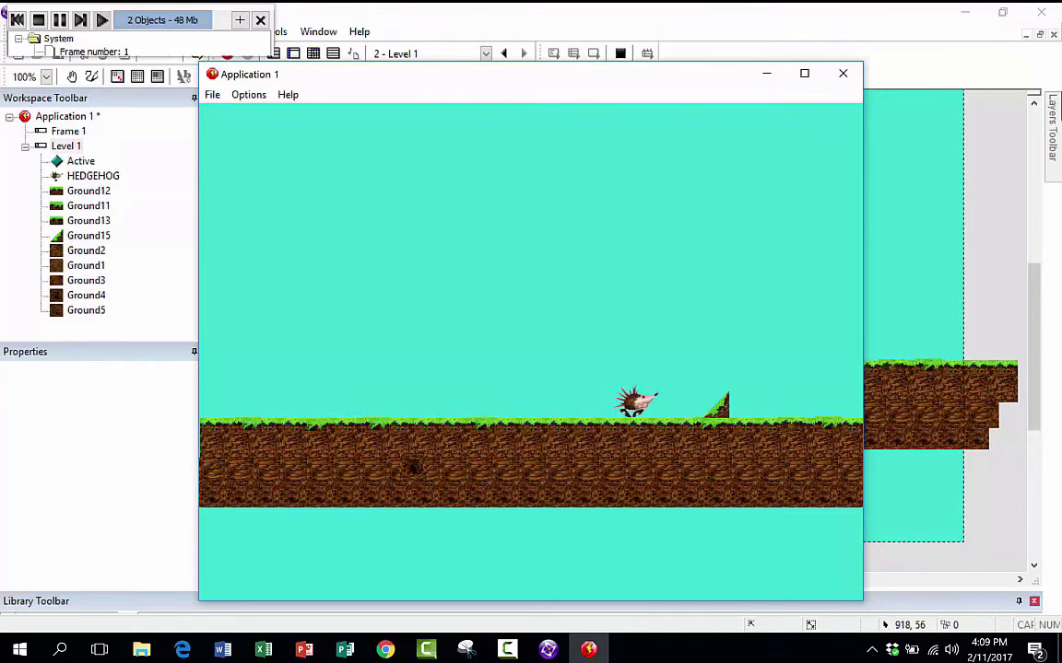
key(Right)
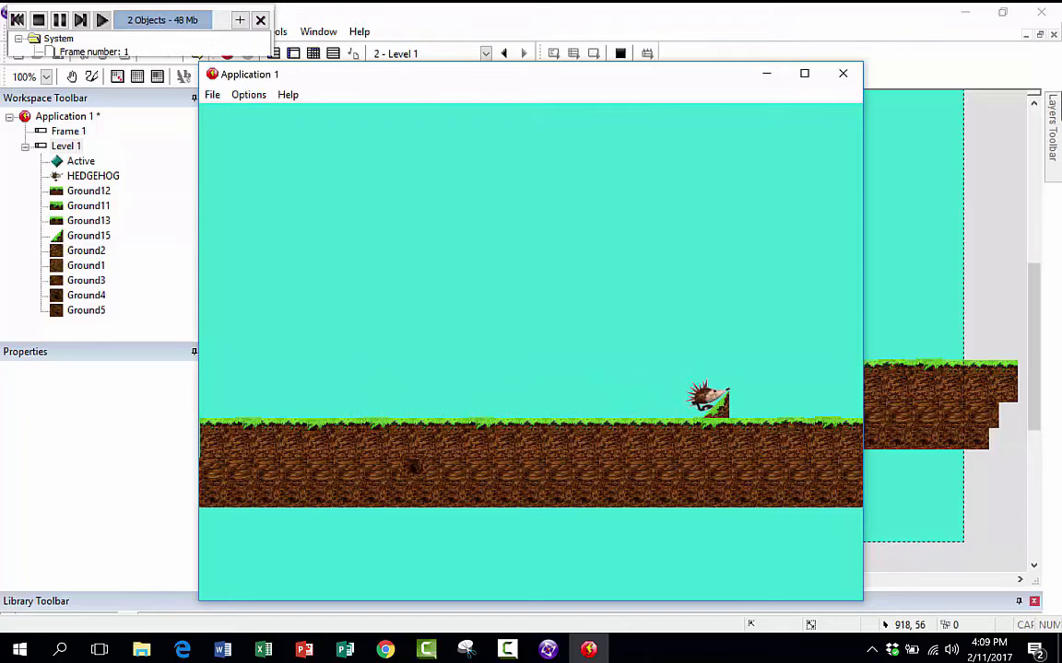
key(Left)
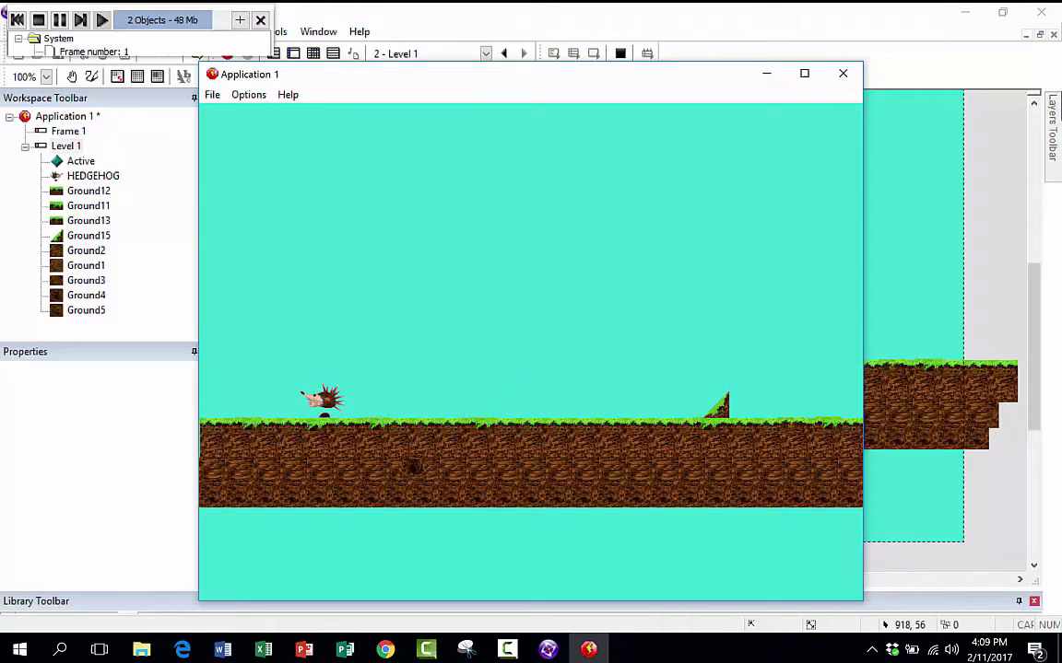
key(Right)
key(Left)
key(Right)
key(Left)
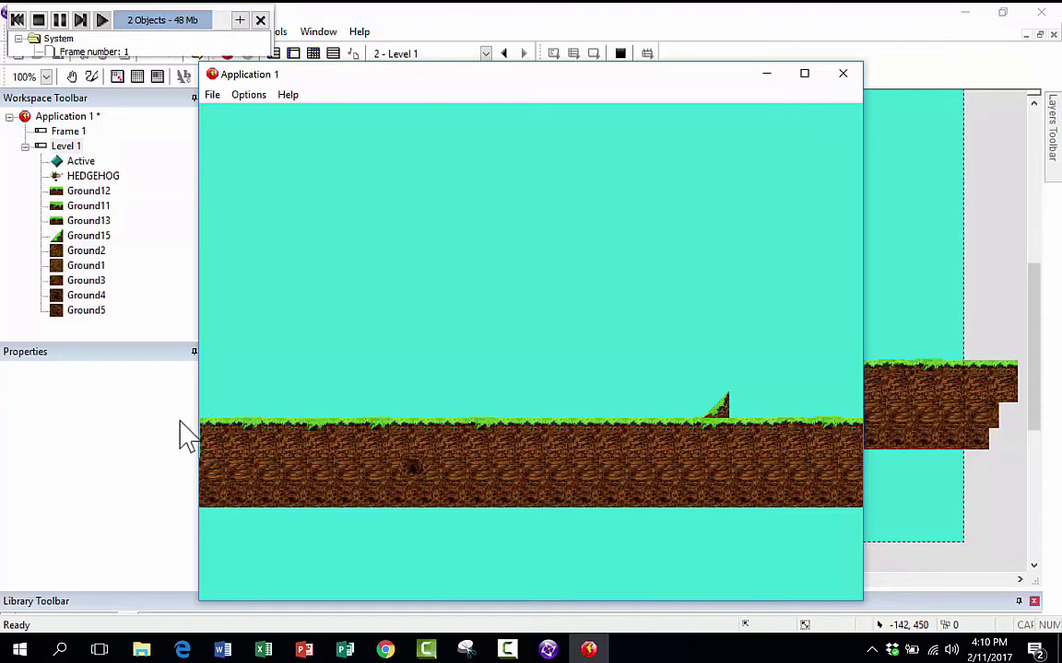
click(842, 75)
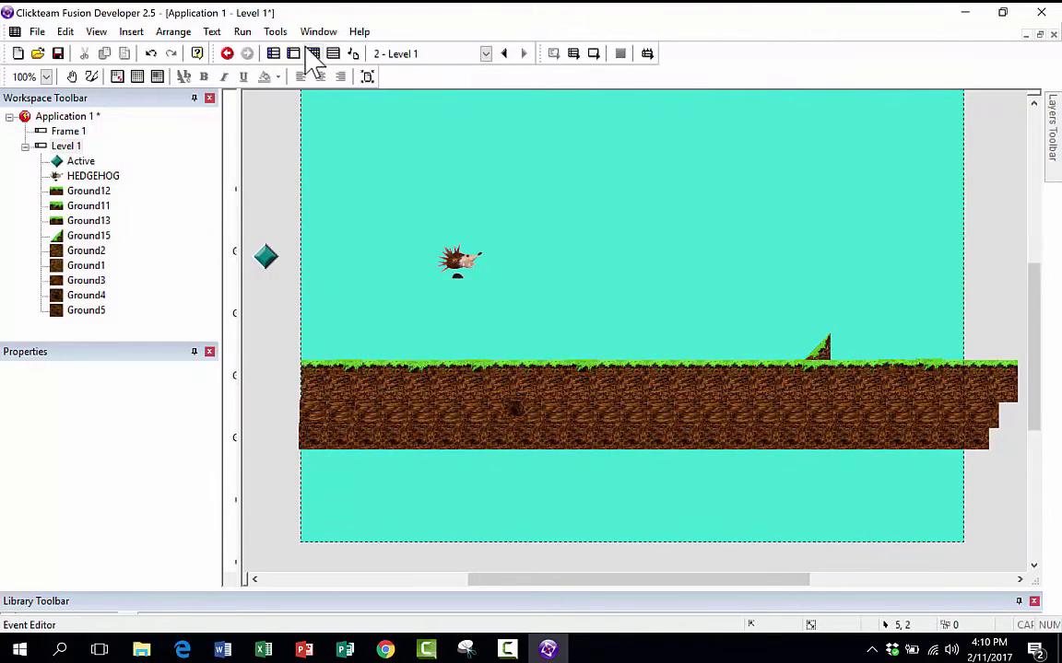
Step: Add an event condition testing whether the hedgehog leaves the play area at the bottom, left or right
click(314, 54)
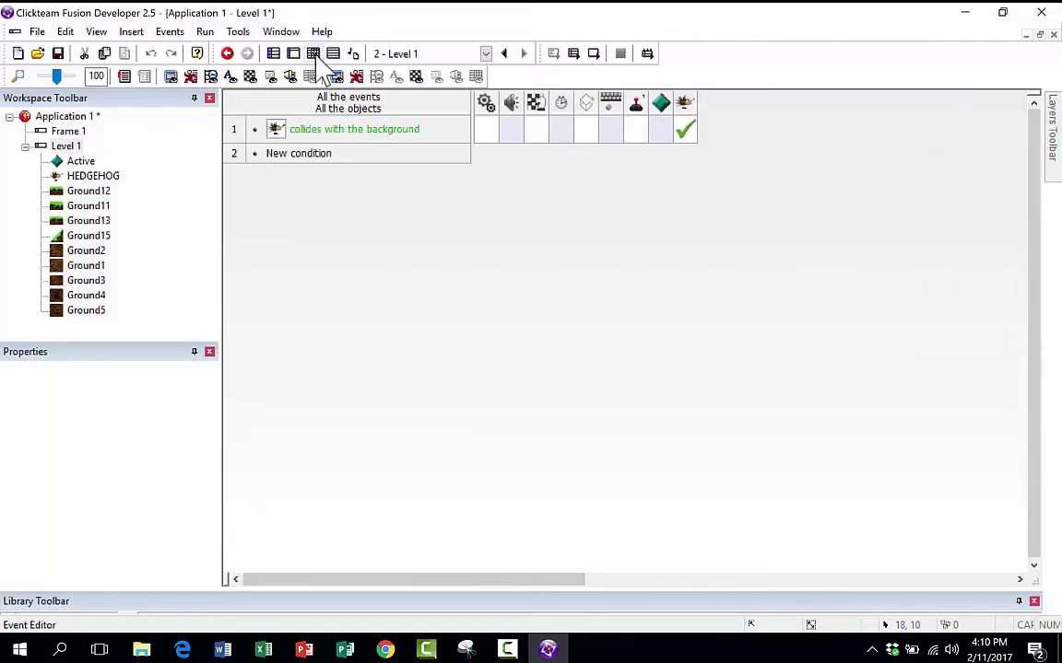
double_click(293, 157)
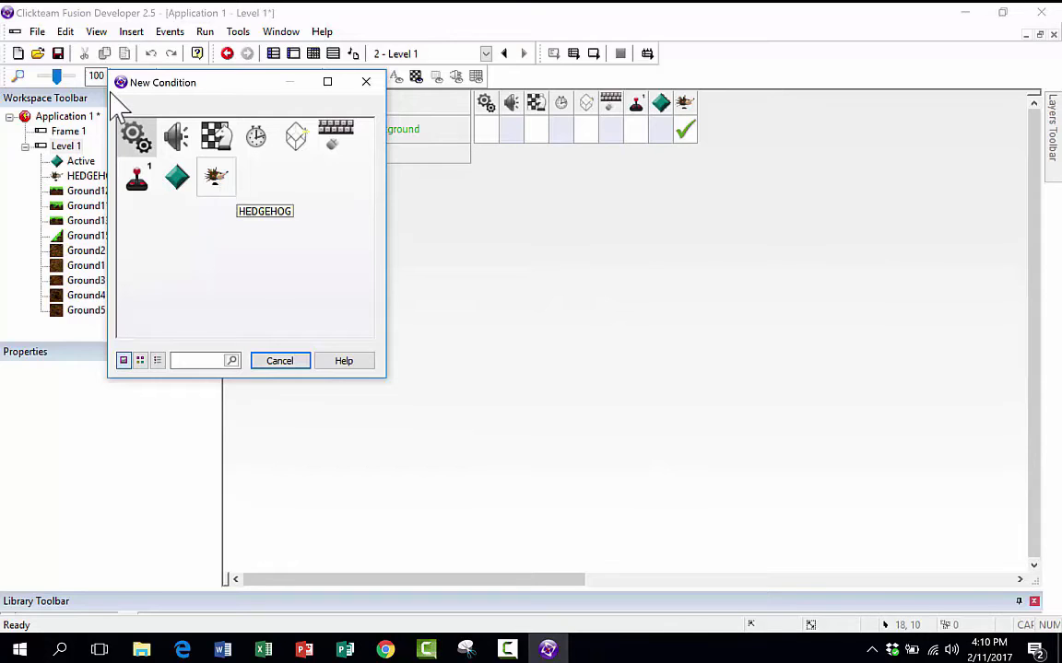
click(218, 180)
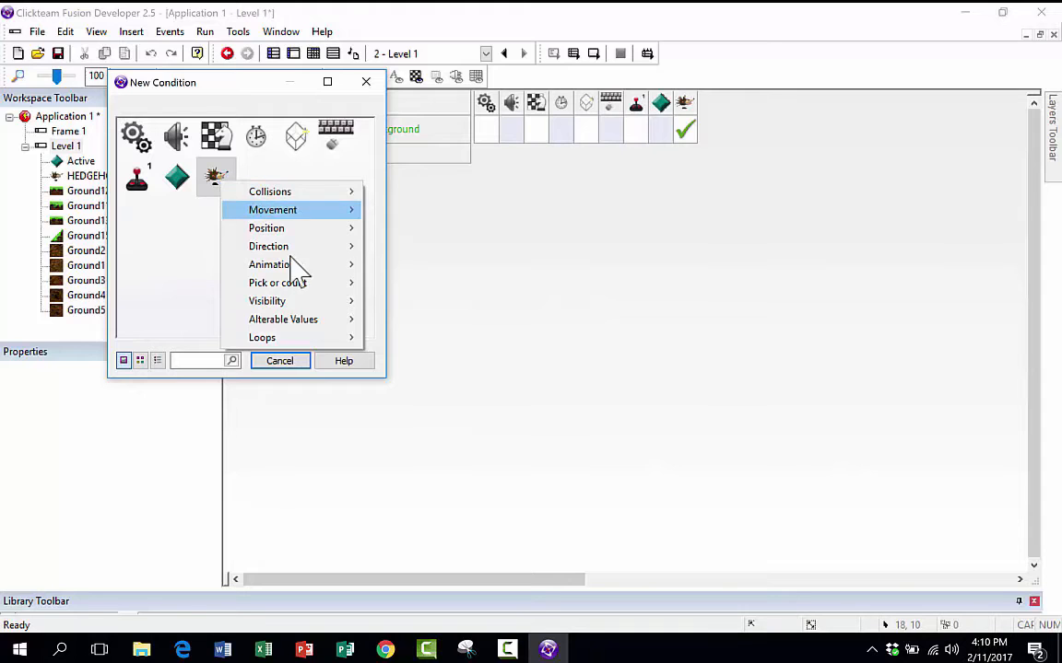
mouse_move(300, 192)
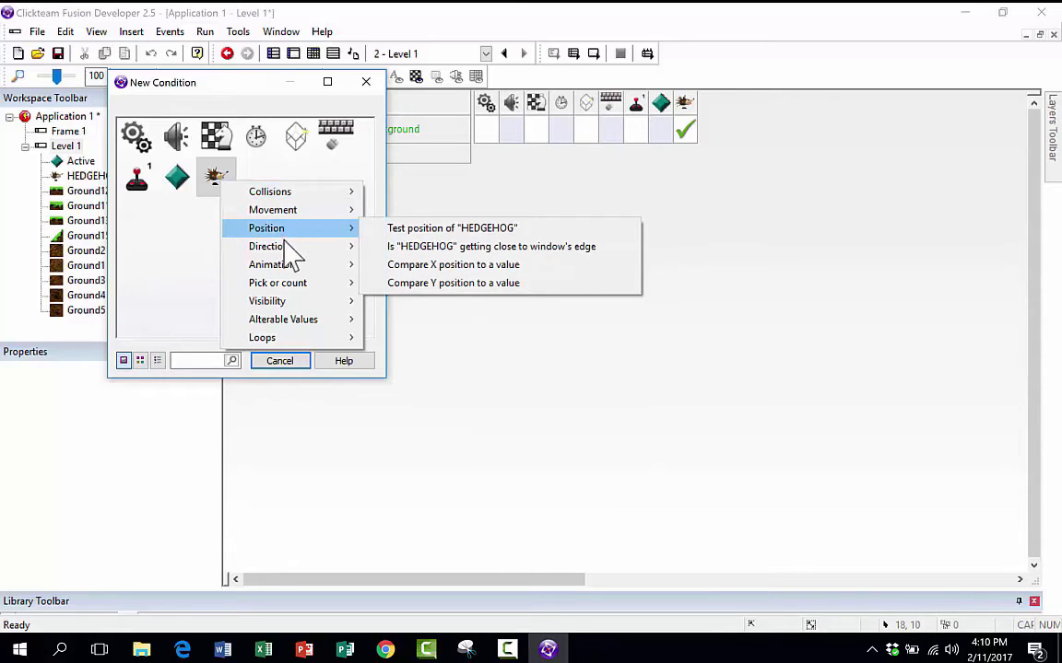
mouse_move(285, 251)
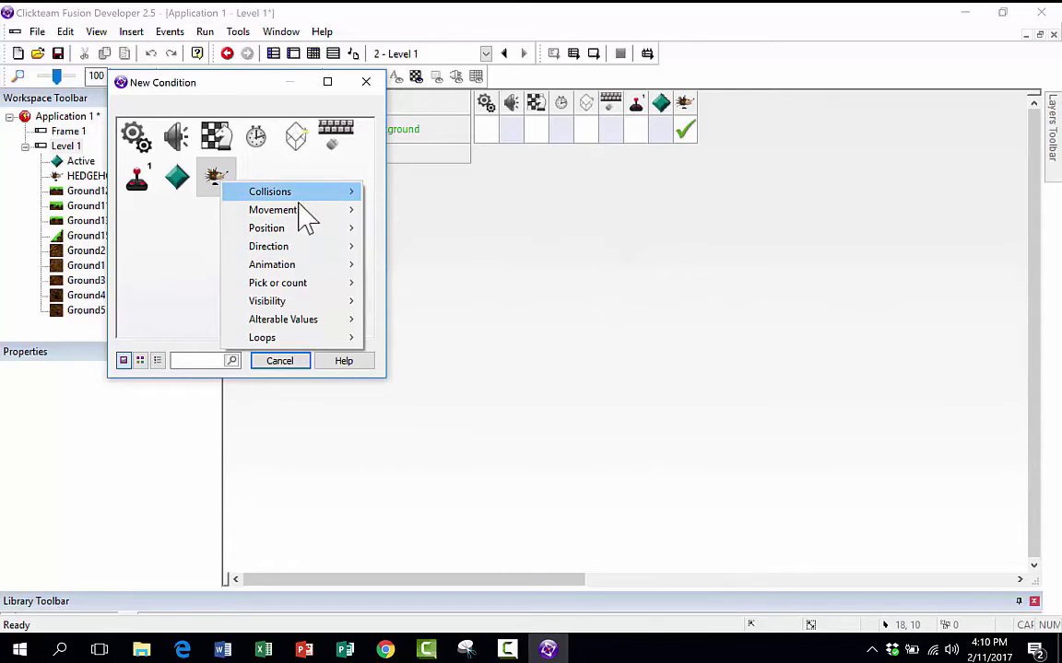
mouse_move(303, 229)
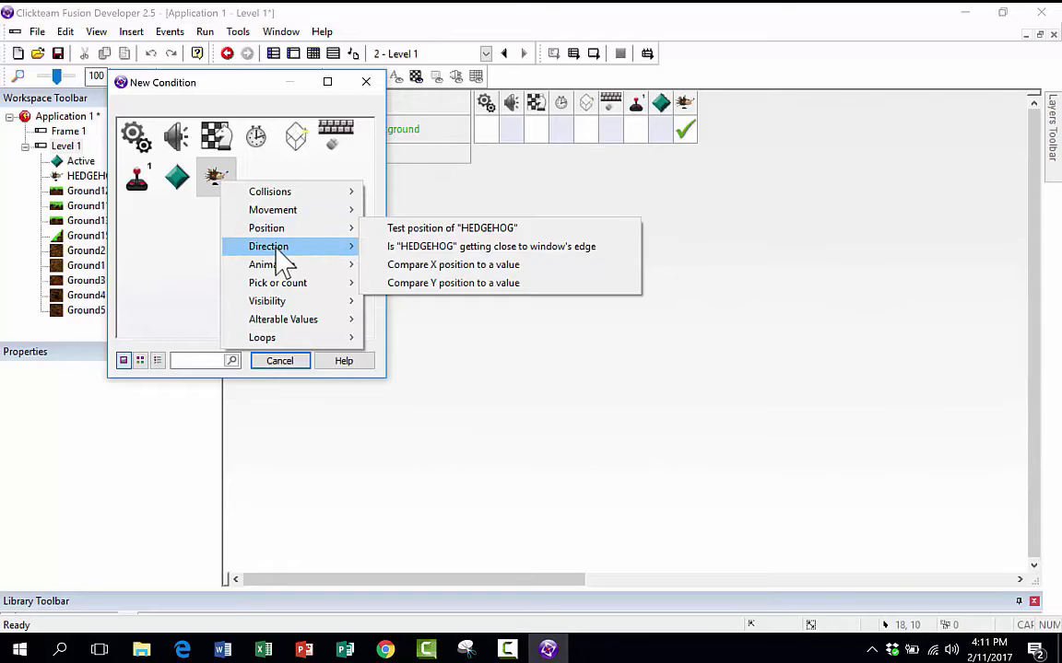
click(438, 228)
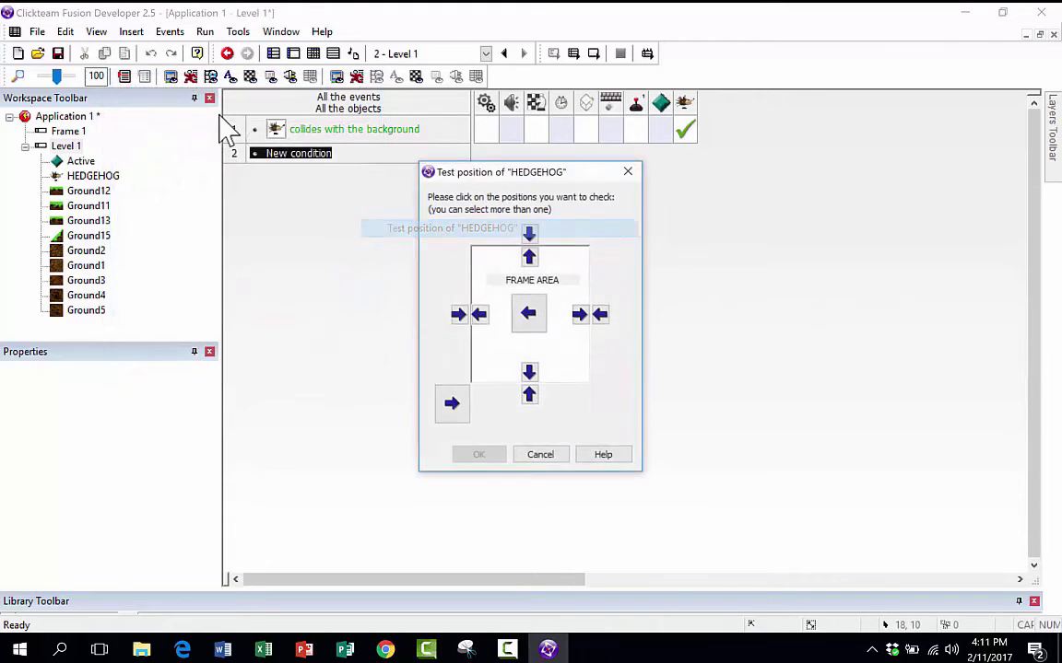
drag(475, 171, 427, 176)
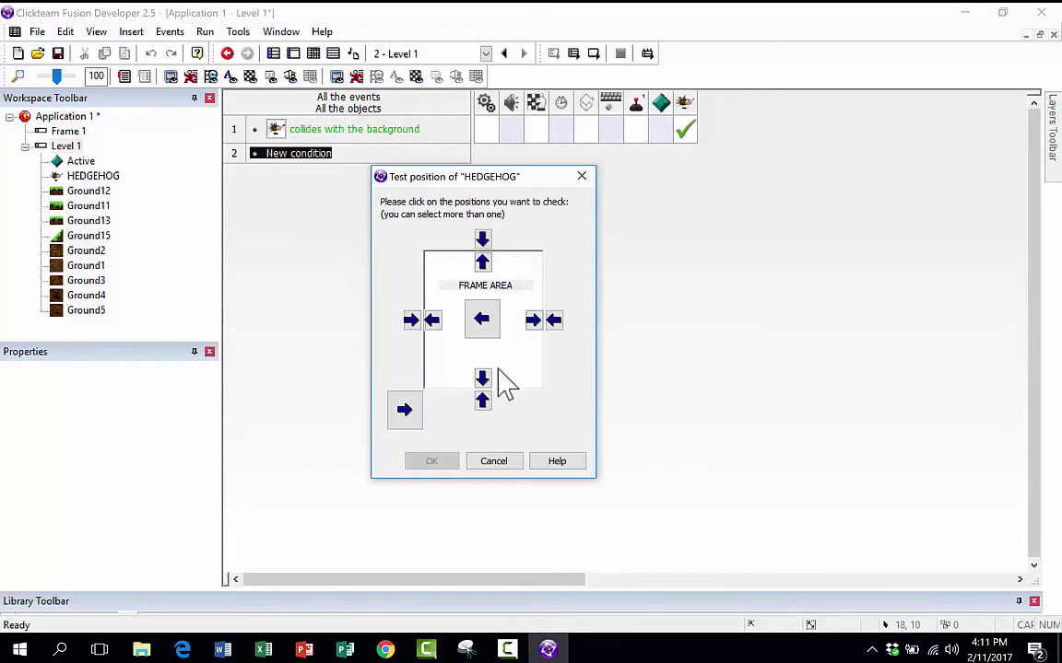
click(432, 320)
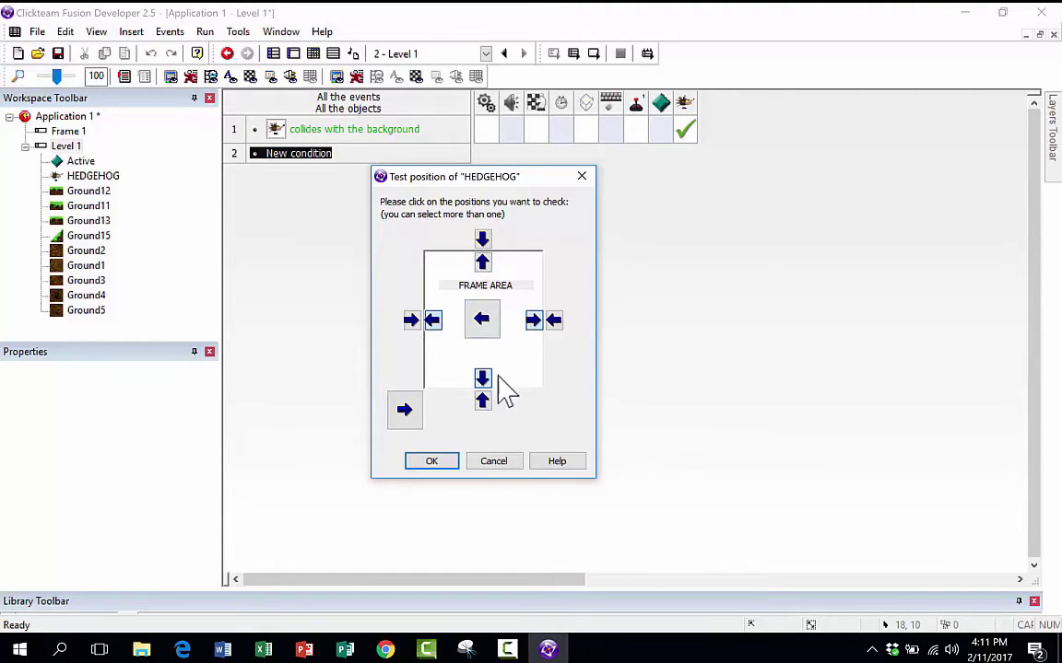
click(429, 460)
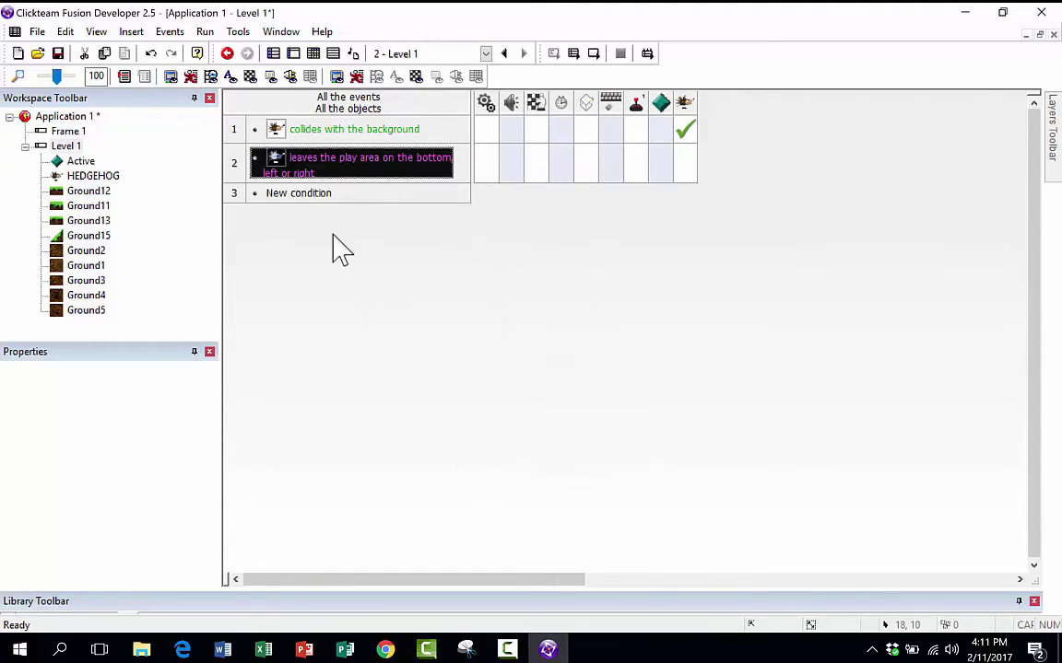
Step: Copy the hedgehog's Stop action from the background collision event to the event for leaving the play area
click(287, 173)
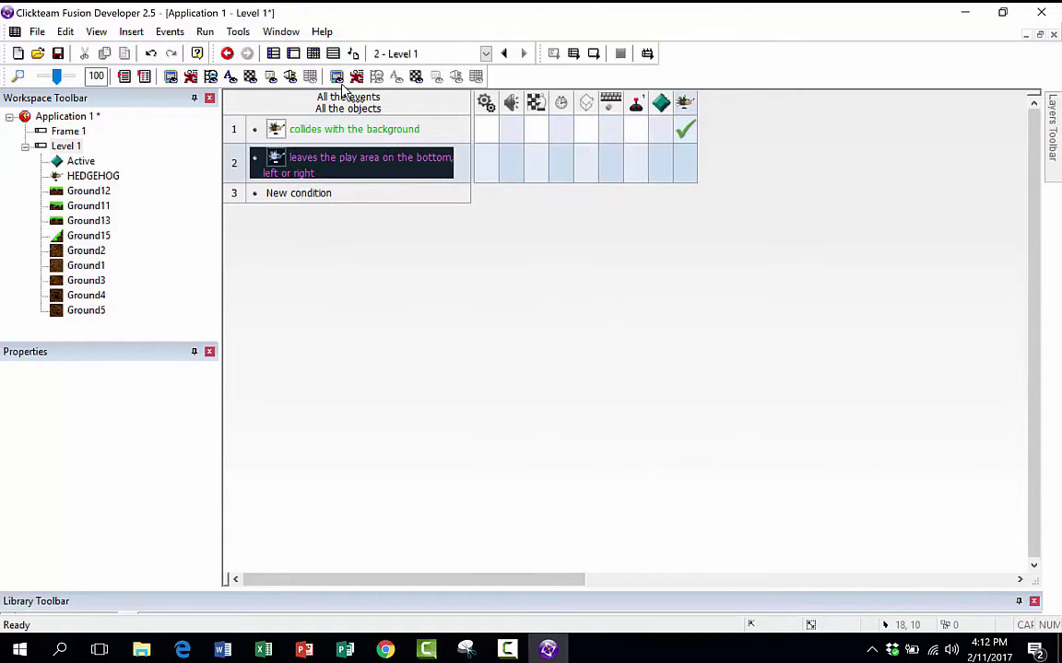
right_click(684, 163)
mouse_move(735, 177)
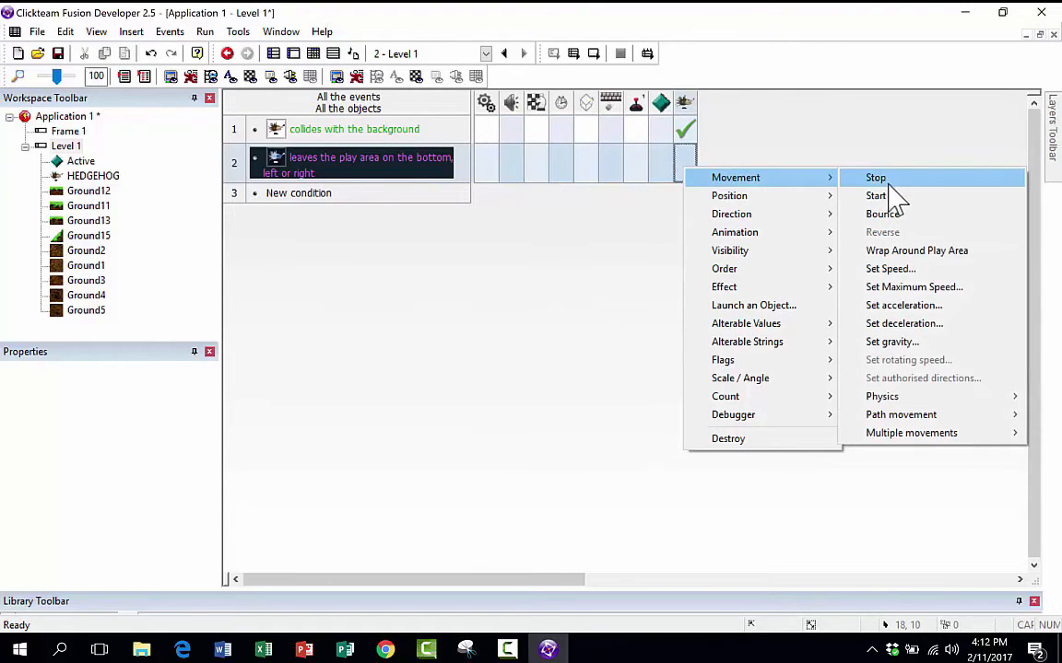
click(799, 141)
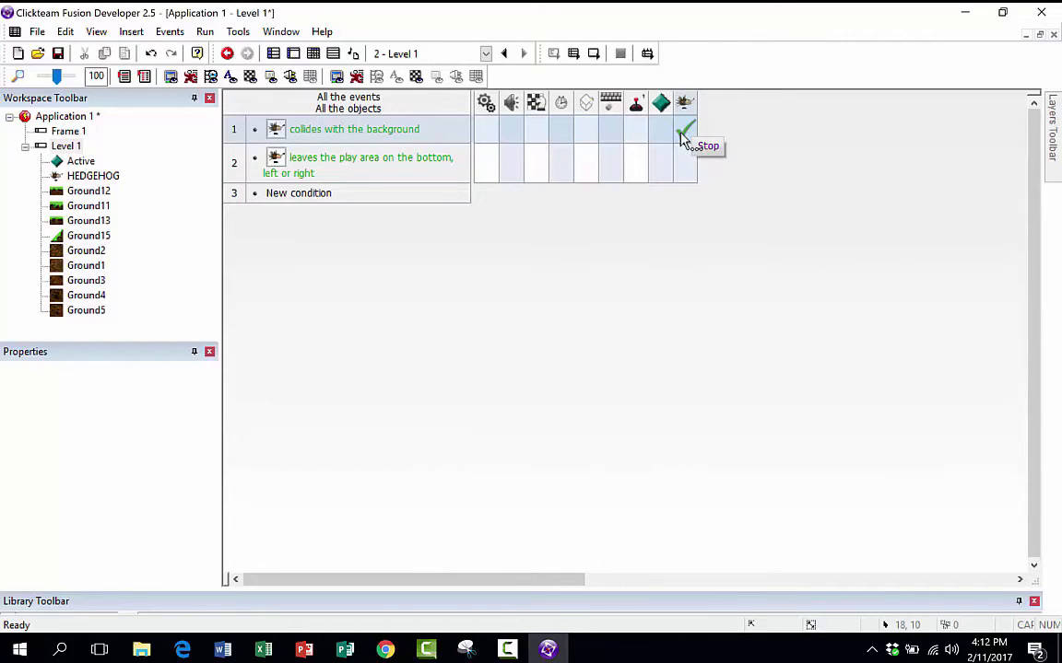
drag(682, 137, 693, 173)
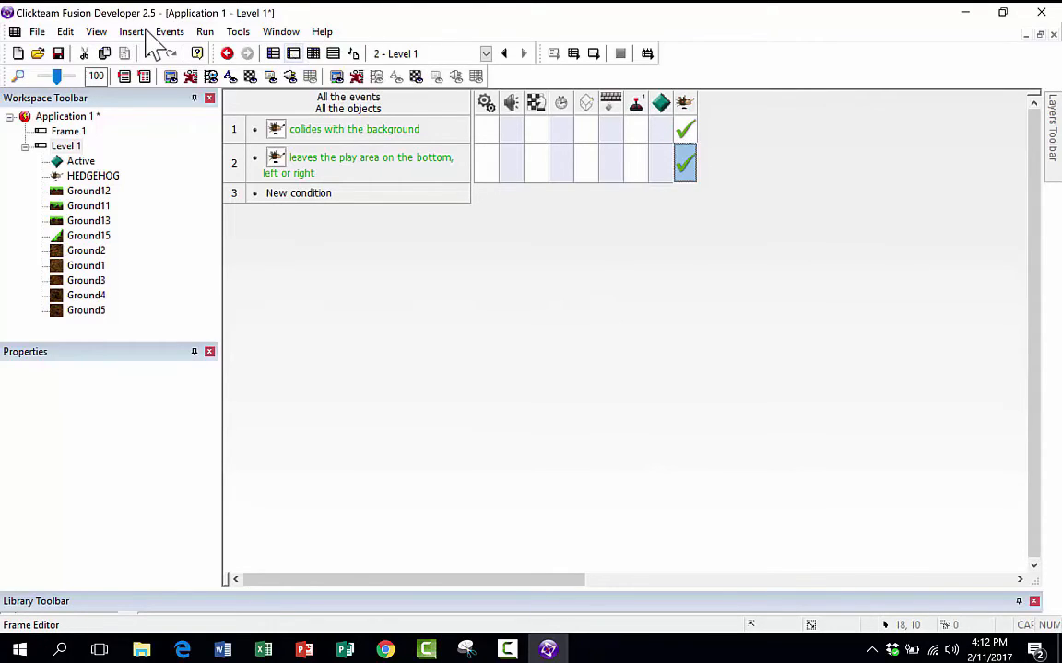
Step: Return to the frame layout, run the frame and test the hedgehog against the left edge
click(293, 53)
click(242, 31)
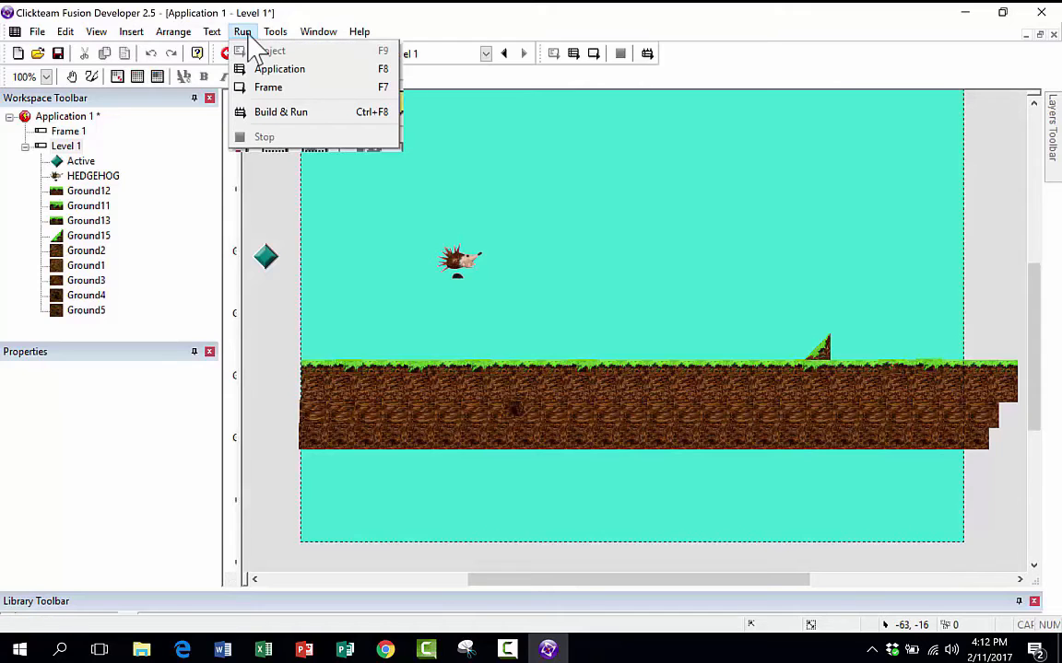
click(267, 88)
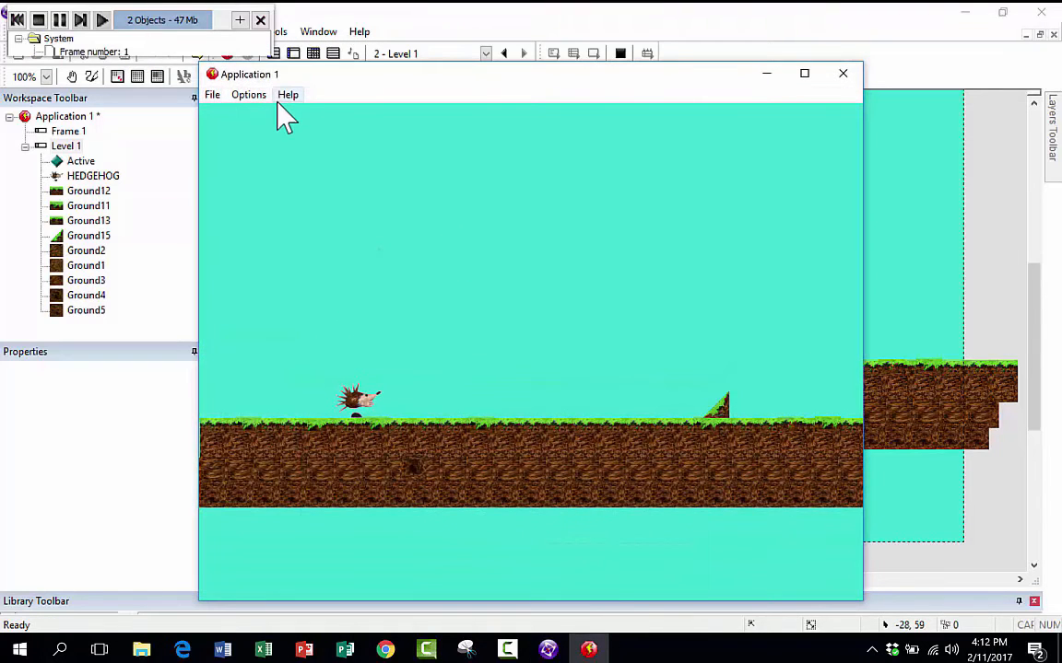
key(Left)
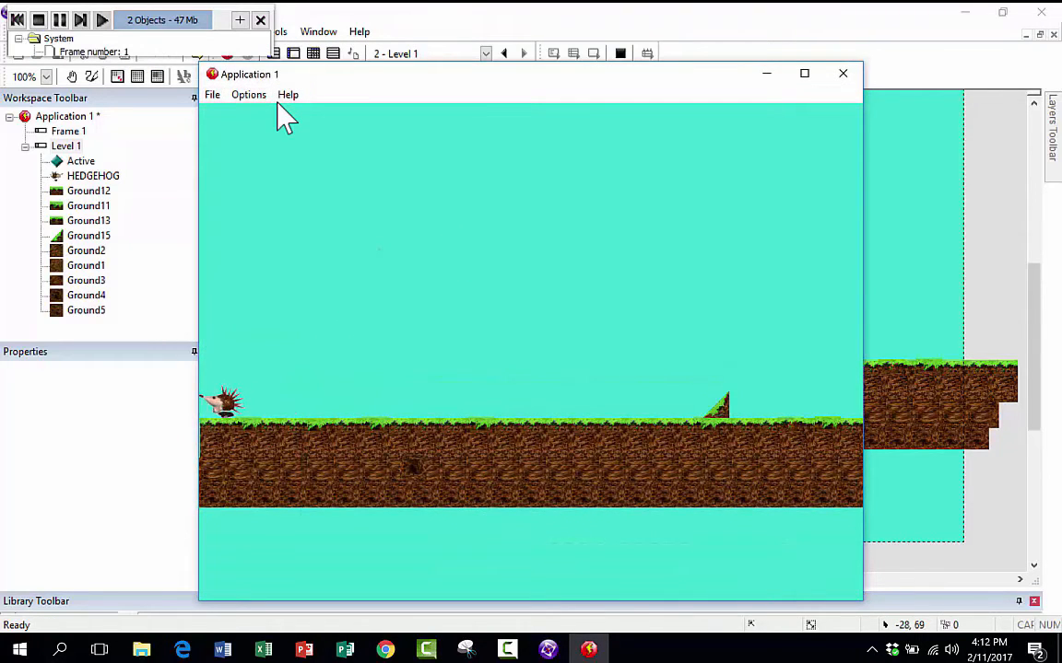
key(Right)
key(Left)
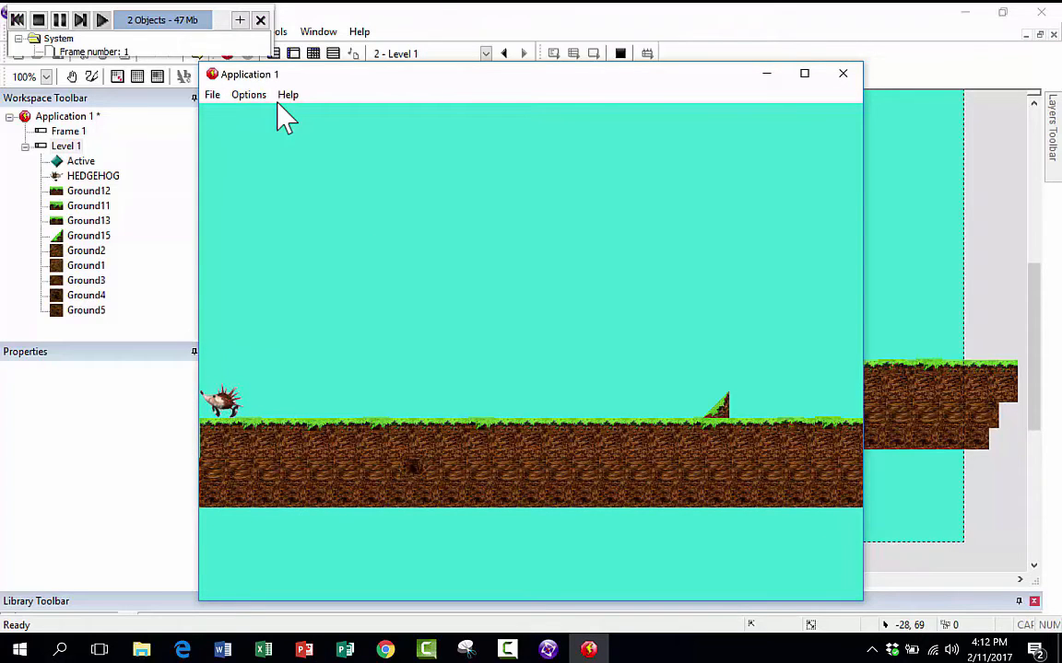
key(Right)
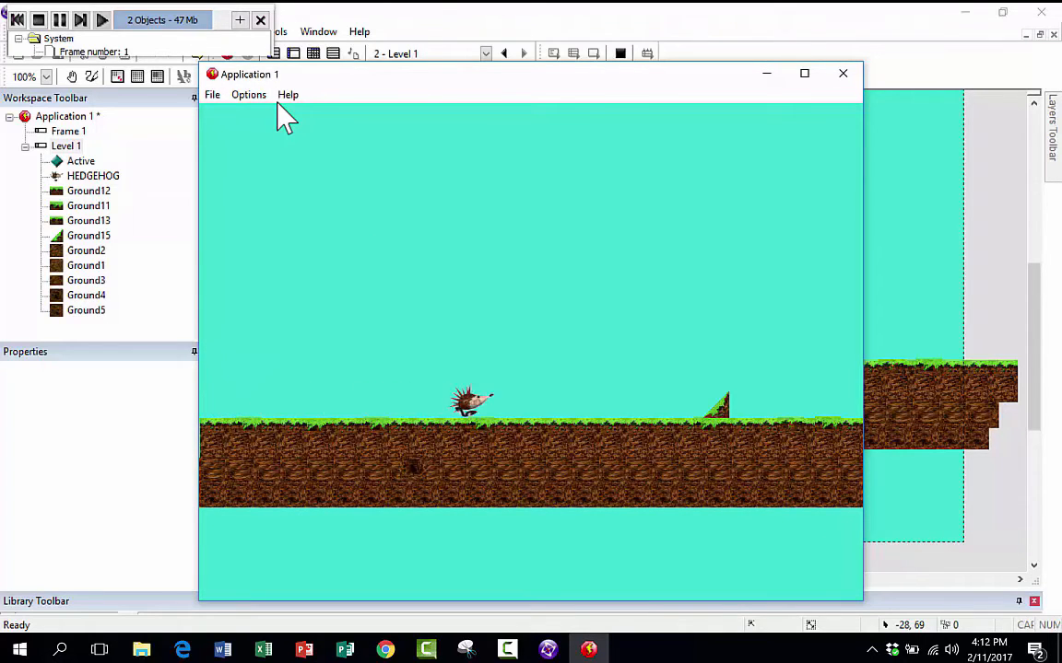
Step: Walk the hedgehog back to the left edge and try jumping there, declining to turn on Sticky Keys
key(Left)
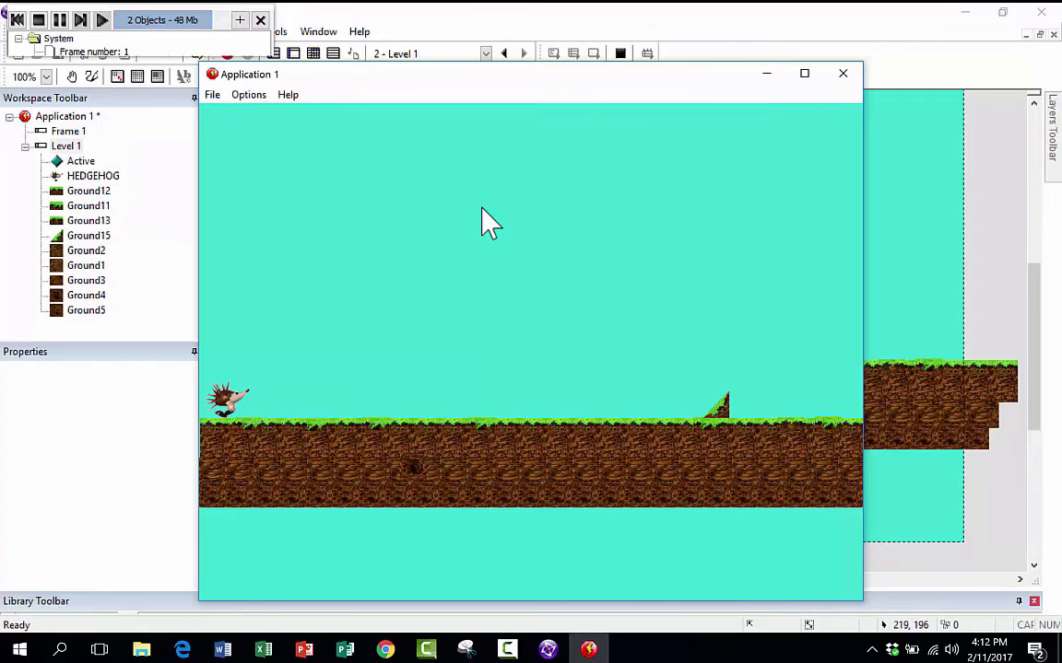
key(Up)
key(shift)
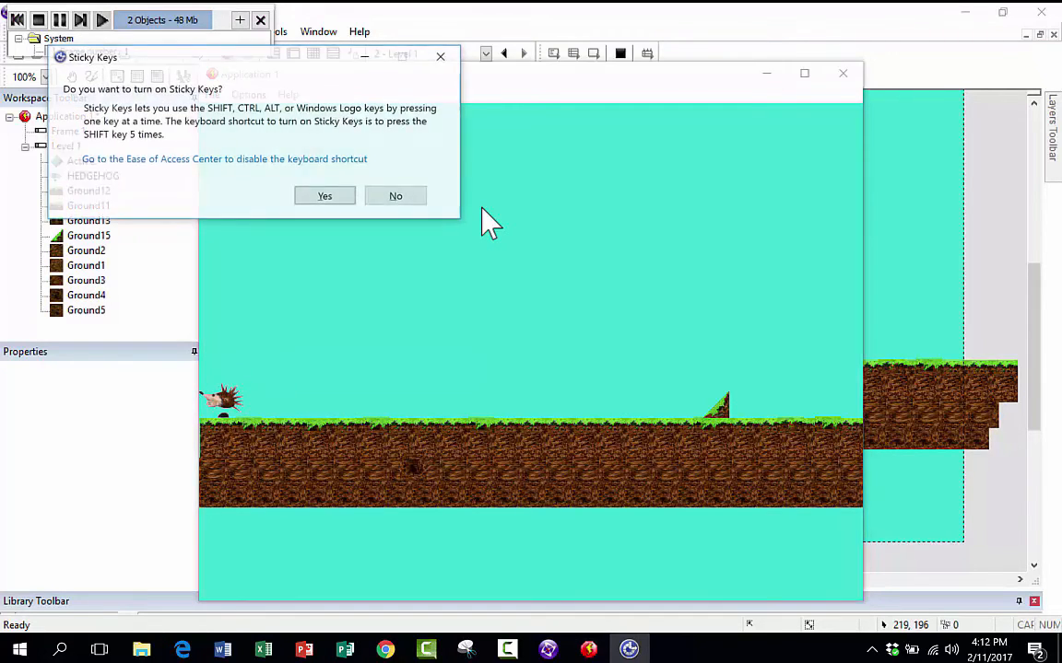
click(395, 195)
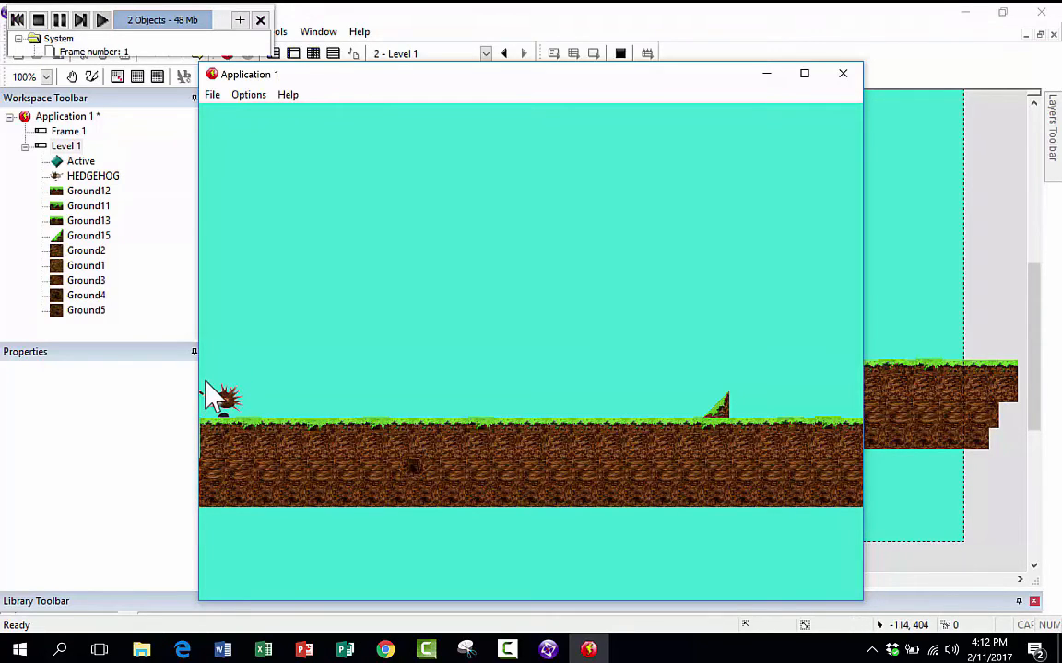
Step: Walk the hedgehog to the slope and back to the left edge, jumping along the way, and end the test run
key(Right)
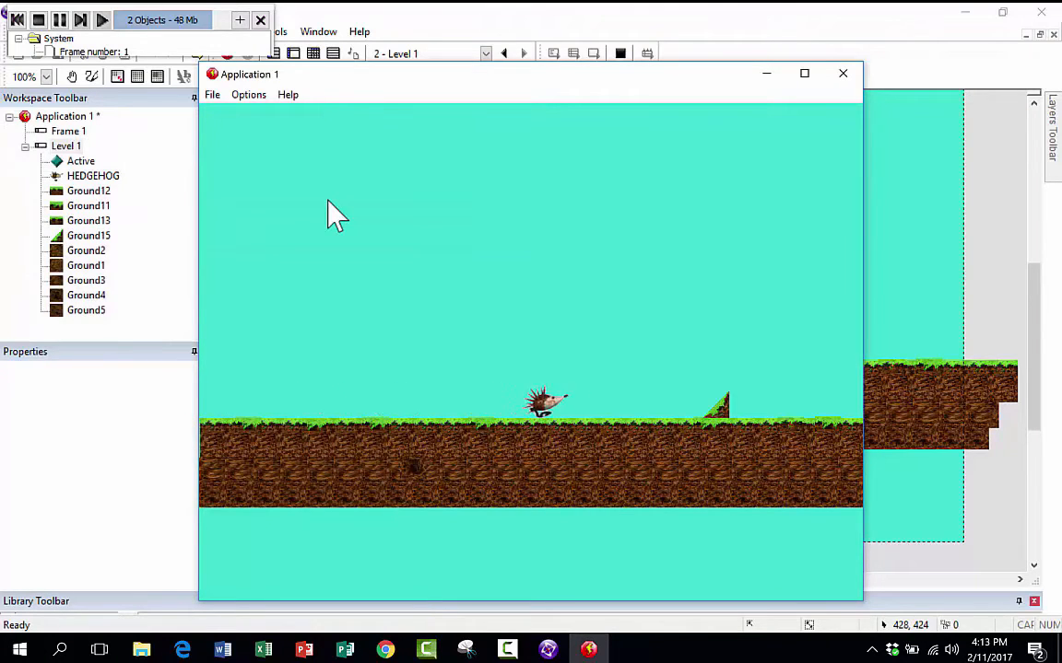
key(Left)
key(shift)
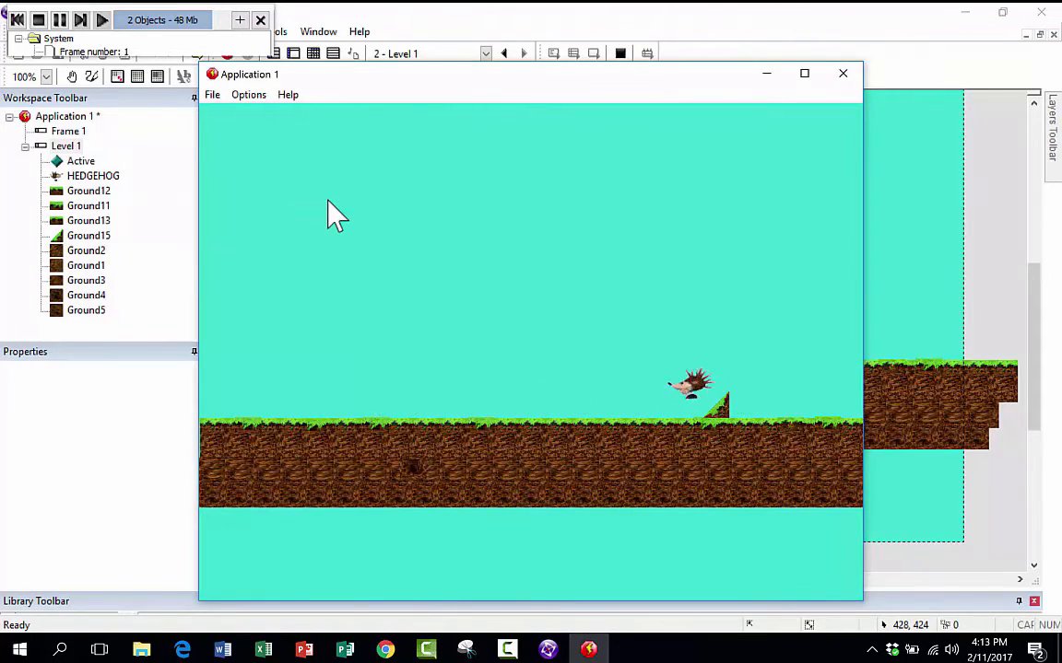
key(Right)
key(Left)
key(Left)
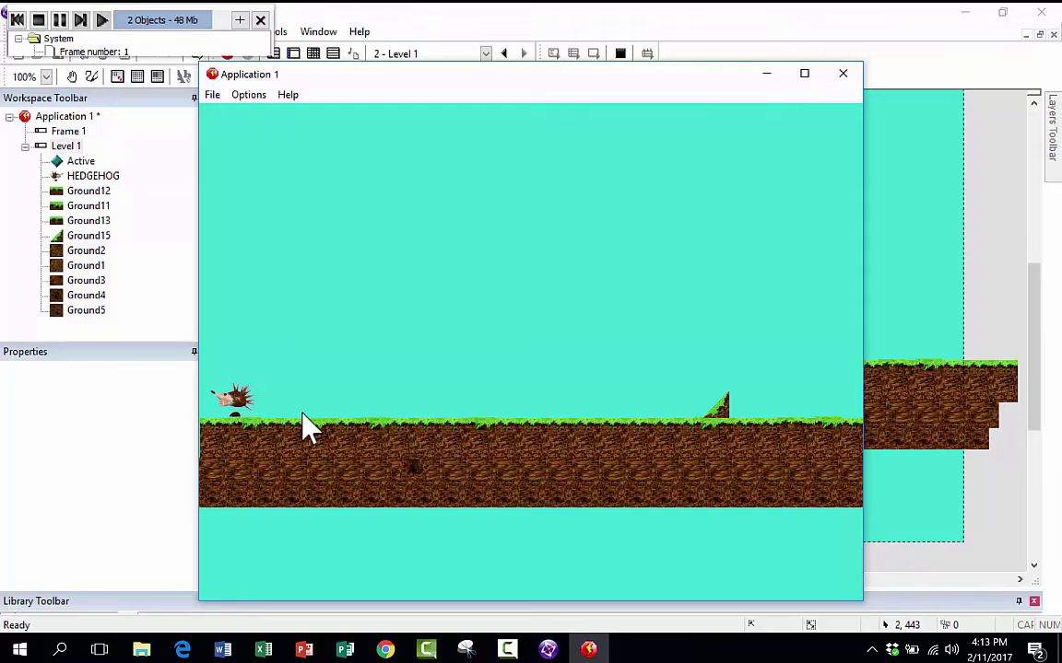
click(844, 74)
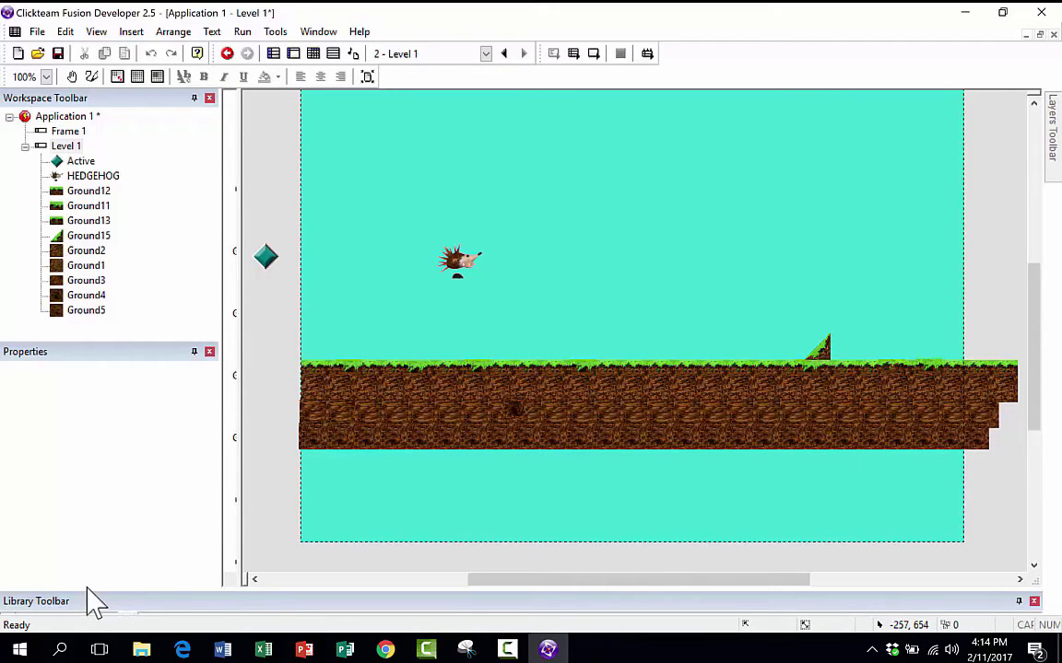
Step: Enlarge the Library Toolbar to show several rows and browse the Miscellaneous game objects
drag(85, 588, 112, 516)
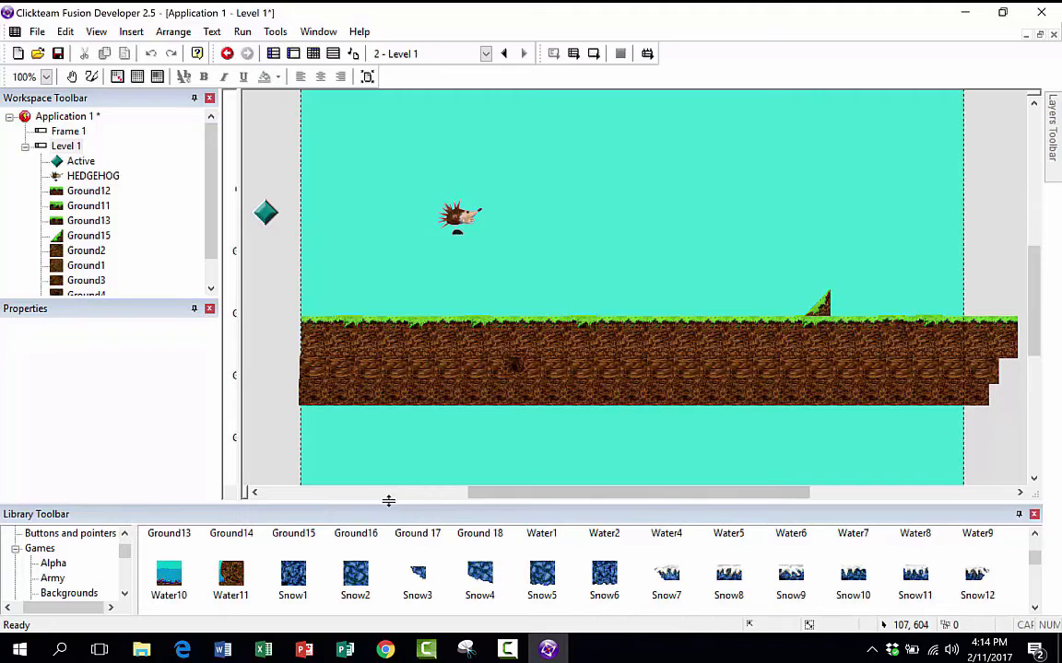
drag(389, 500, 403, 417)
scroll(554, 564, down, 5)
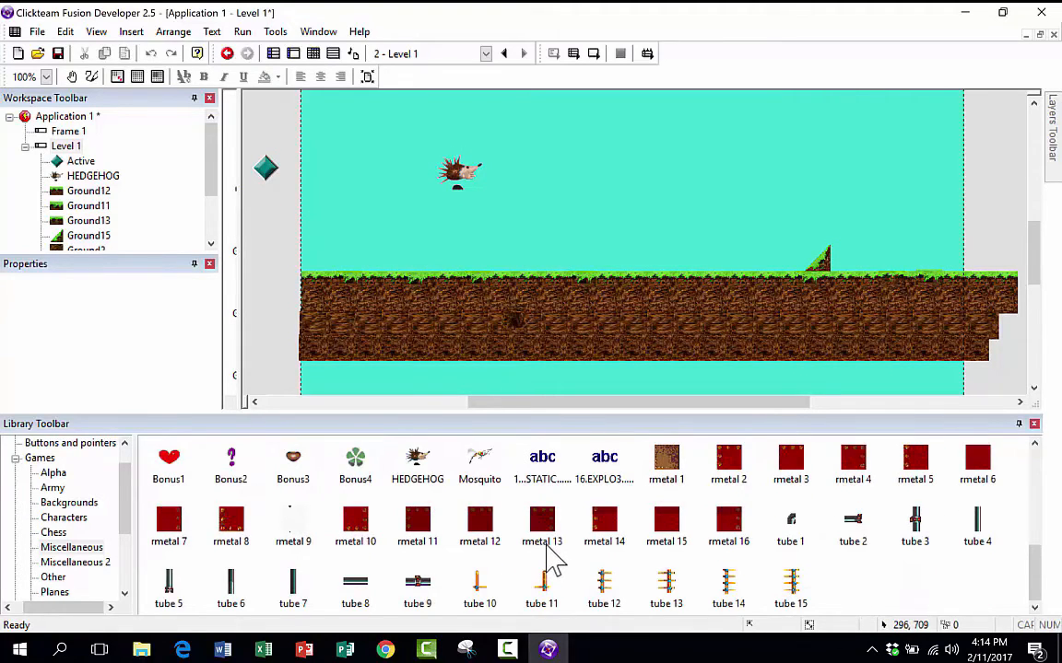
scroll(554, 564, up, 5)
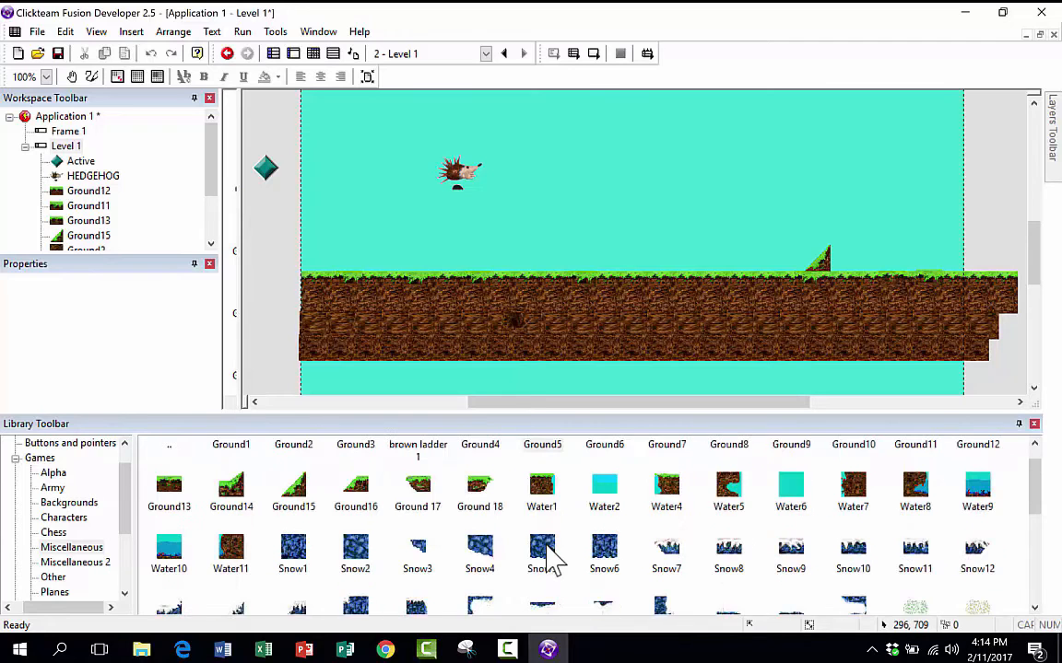
scroll(608, 580, down, 4)
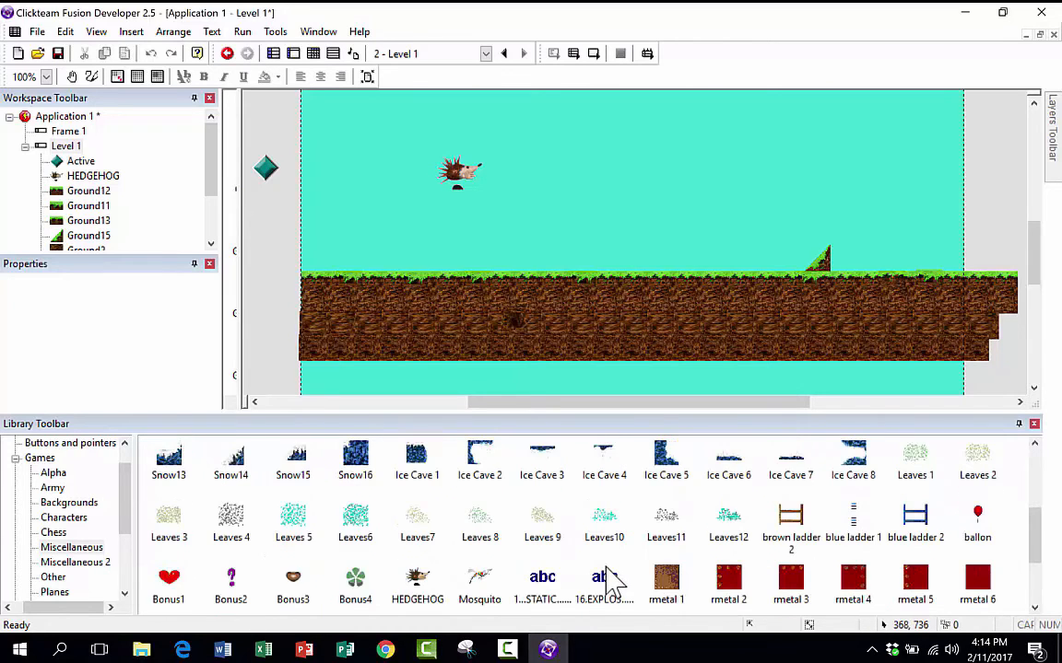
scroll(613, 580, down, 1)
scroll(612, 579, up, 2)
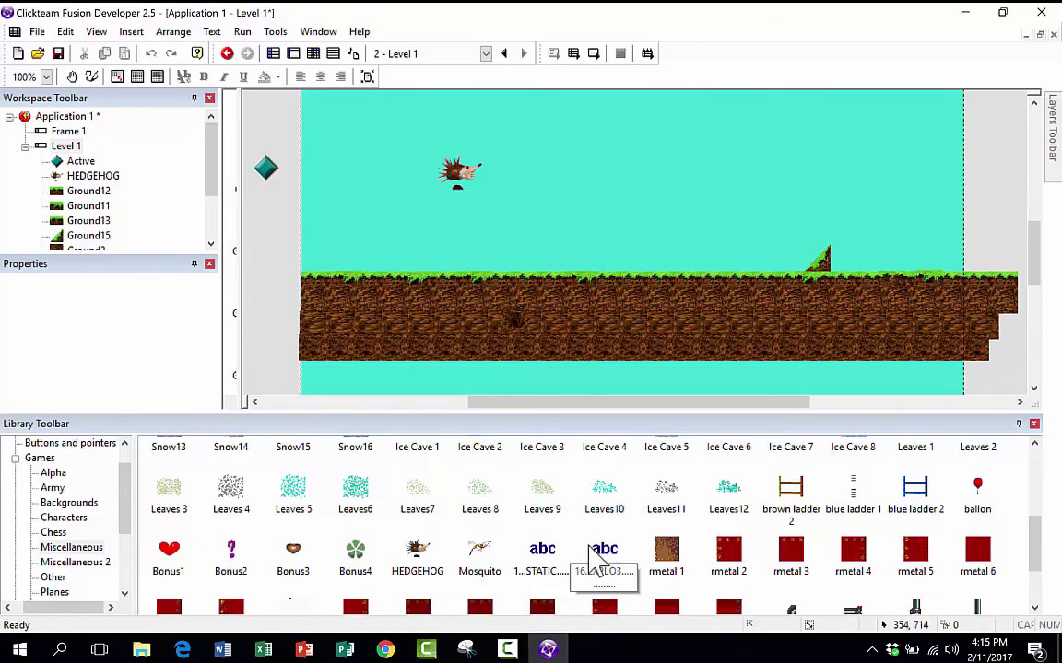
Step: Add the Mosquito from the library to the level and place it in the sky behind and above the hedgehog, at about 49, 107
drag(478, 544, 491, 506)
drag(555, 69, 567, 166)
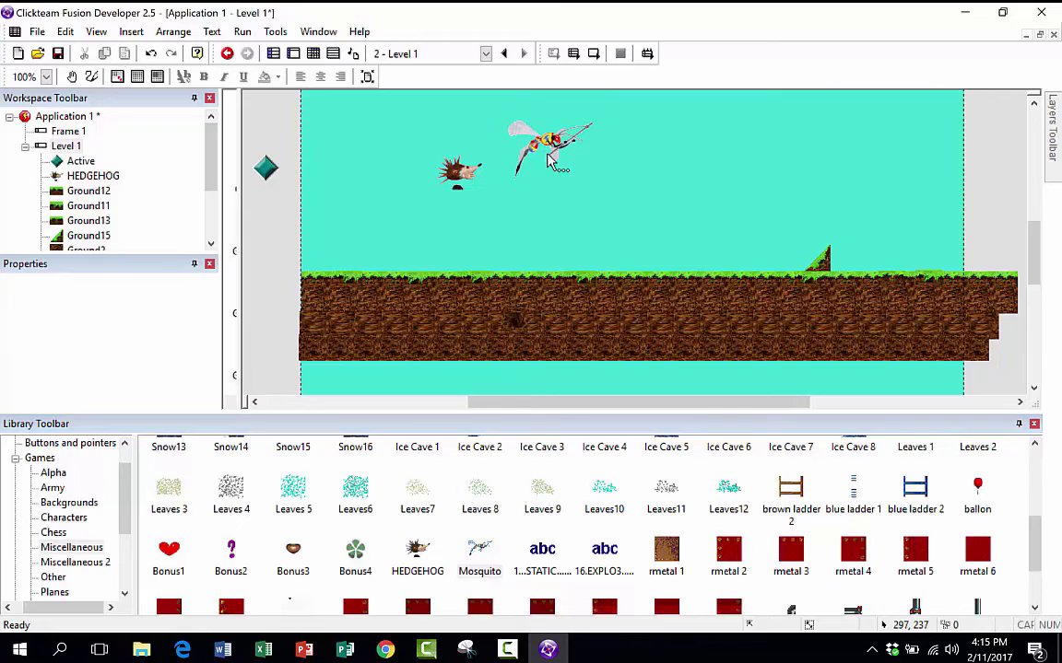
scroll(550, 162, up, 3)
click(548, 238)
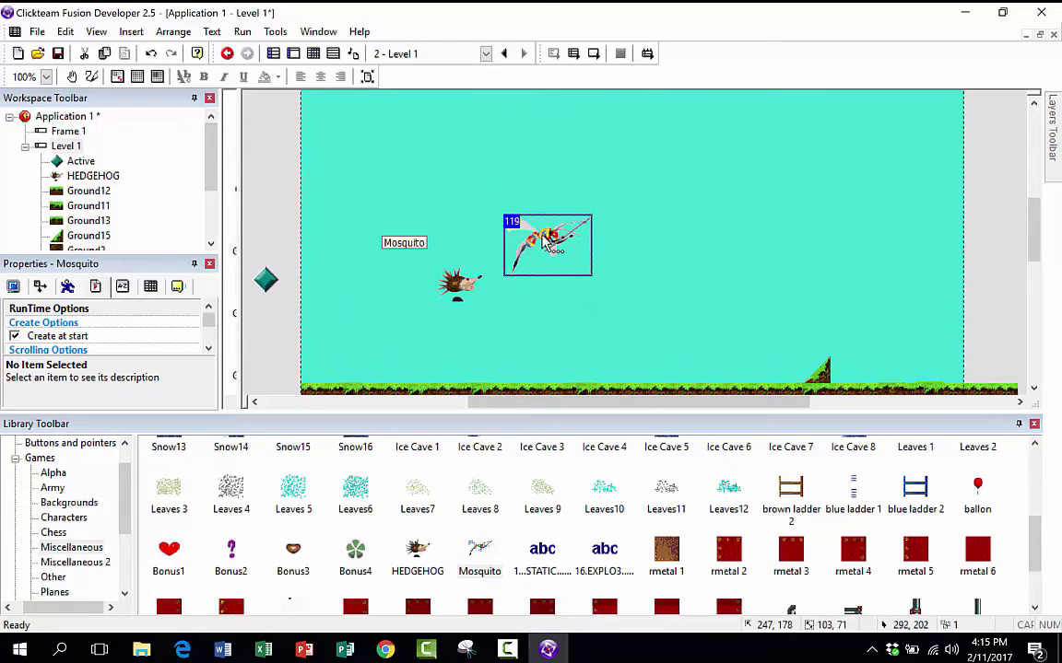
drag(546, 242, 381, 183)
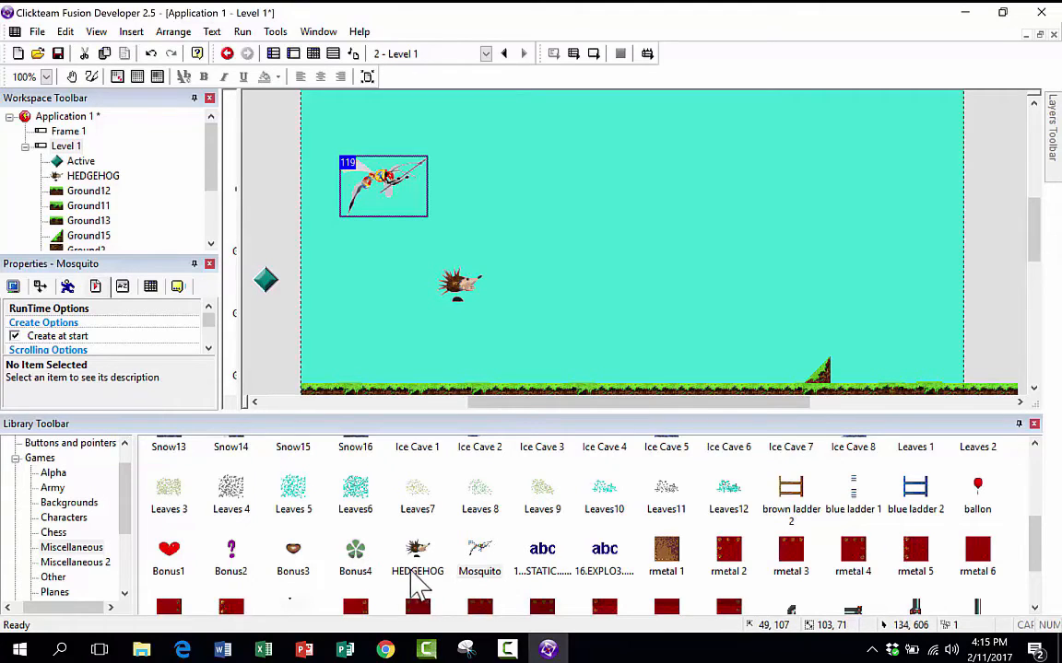
Step: Add the Bonus4 clover from the library to the sky between the hedgehog and the slope
drag(361, 560, 624, 269)
scroll(293, 519, down, 2)
scroll(203, 495, up, 4)
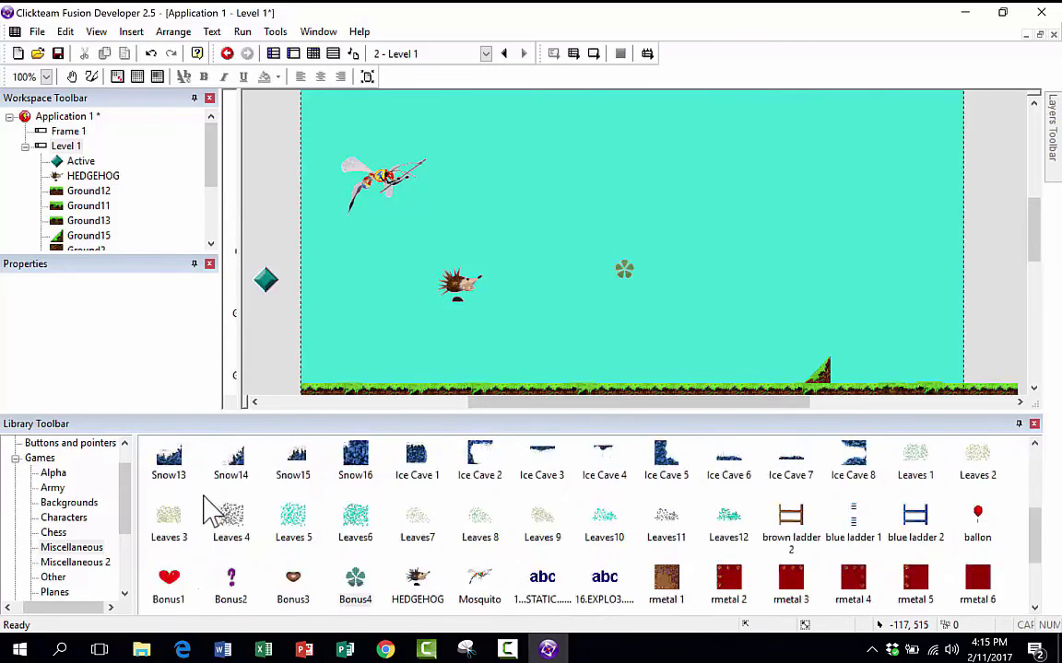
Step: Add the Bonus1 heart from the library near the slope at about 536, 315, and move the clover lower in the sky
scroll(204, 495, down, 3)
drag(171, 488, 695, 266)
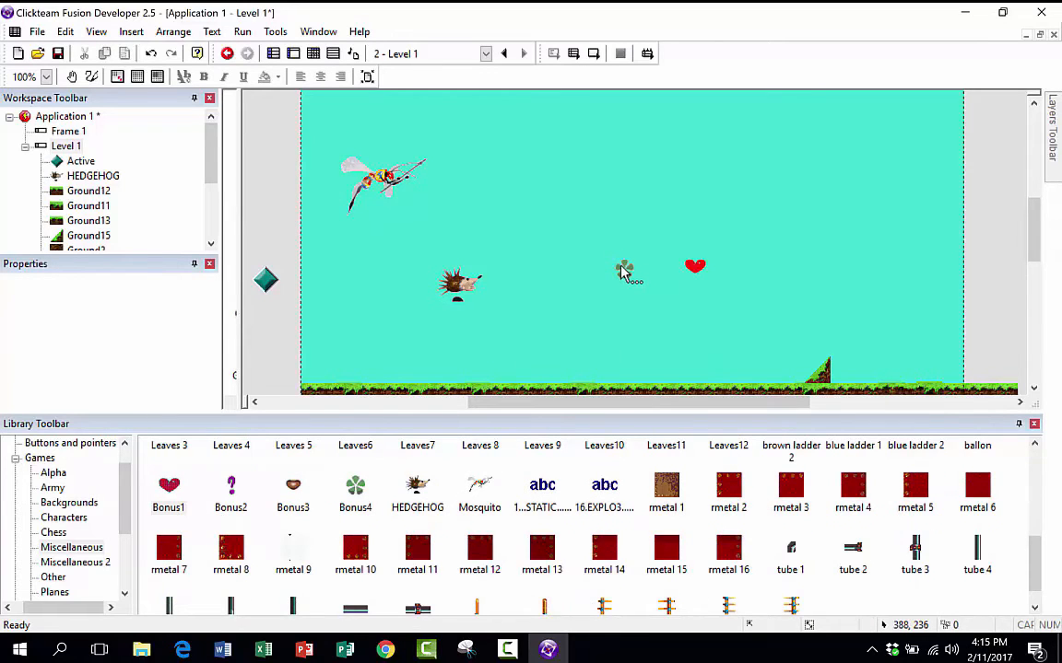
drag(624, 270, 618, 326)
click(710, 282)
drag(695, 268, 755, 336)
Step: Test-run the frame with the mosquito, clover and heart, and shrink the Library Toolbar to a single row
click(242, 31)
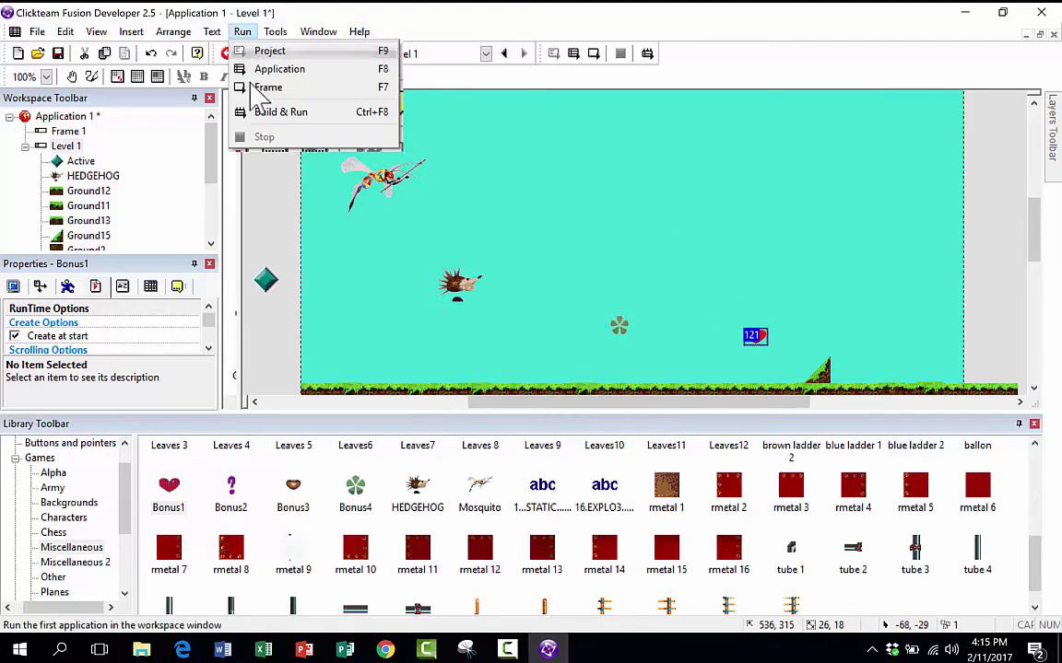
click(268, 87)
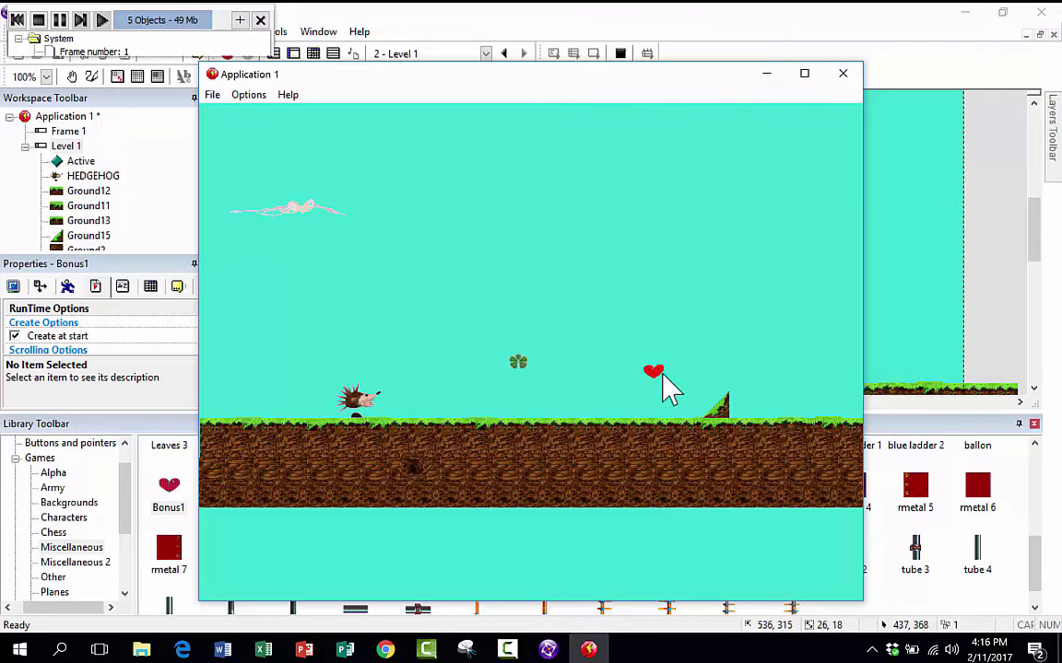
click(842, 74)
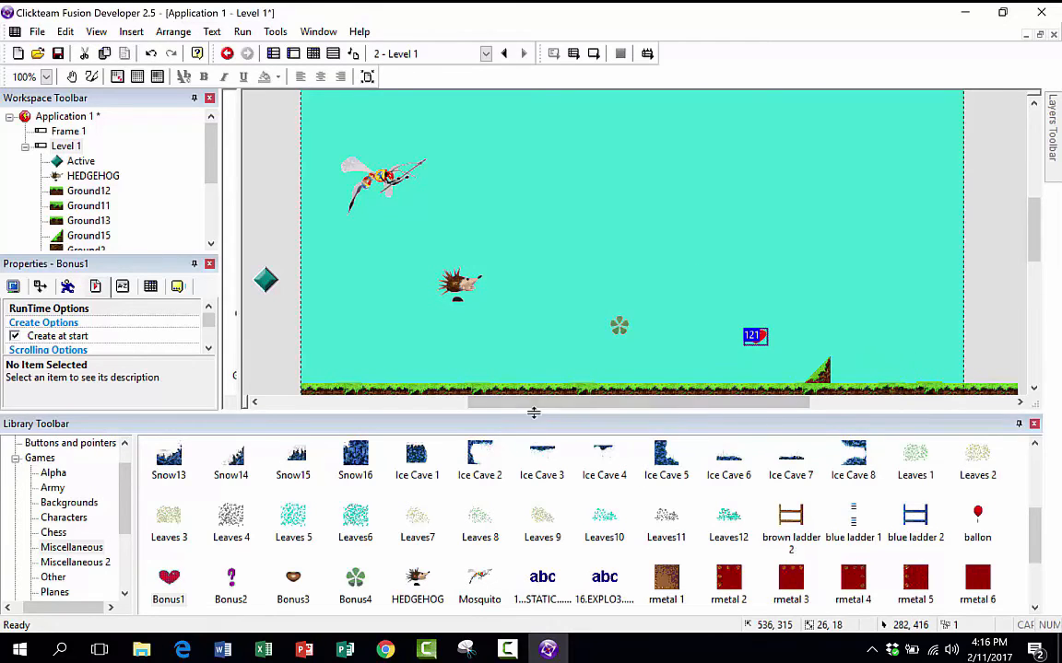
drag(533, 413, 526, 555)
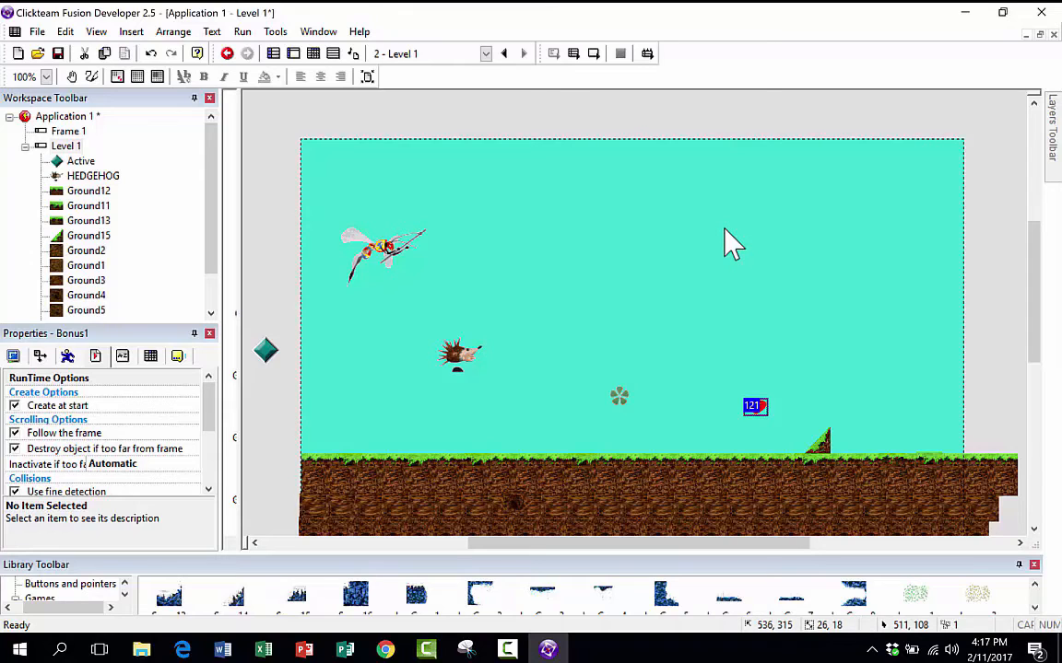
Step: Start inserting a new object and browse the full object list and the Games, Database and Control categories
double_click(362, 118)
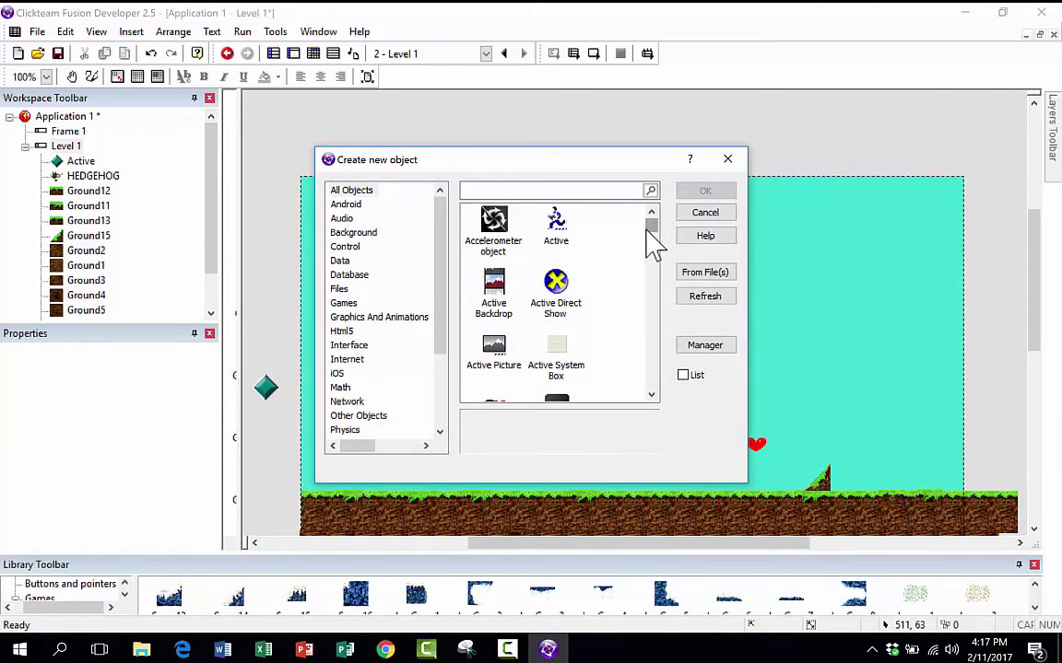
scroll(572, 221, down, 1)
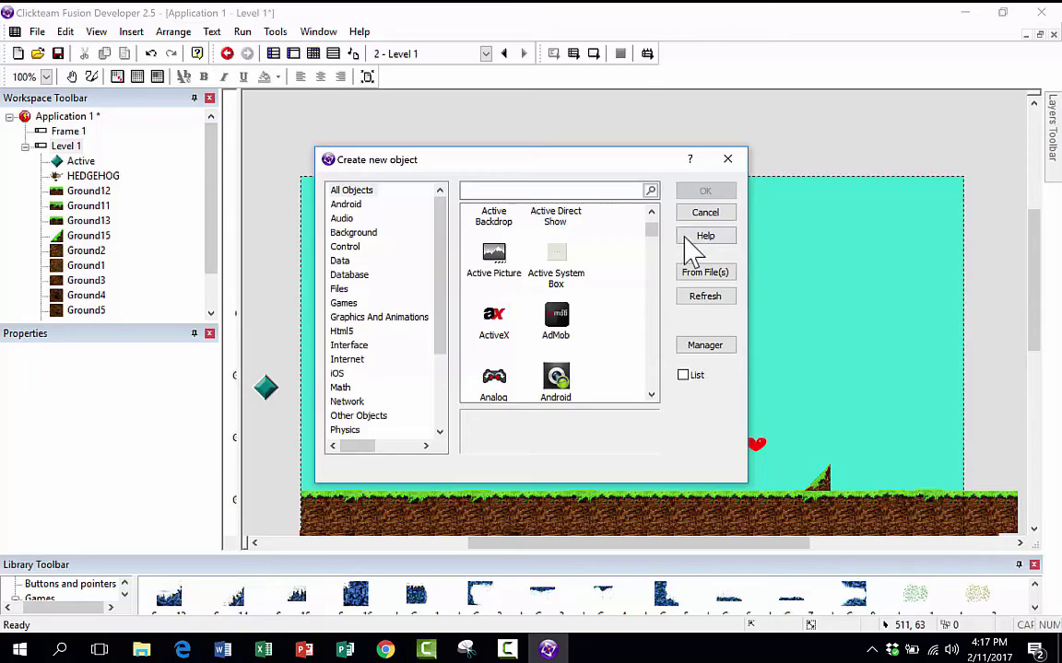
scroll(656, 221, up, 1)
scroll(654, 303, down, 1)
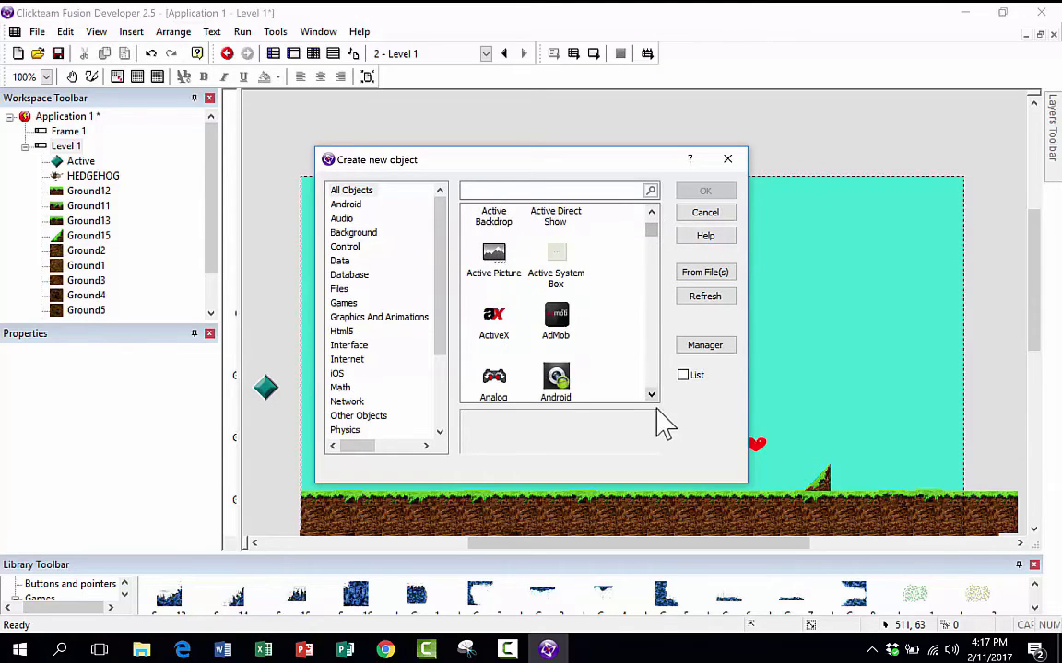
scroll(636, 354, down, 3)
scroll(613, 340, down, 10)
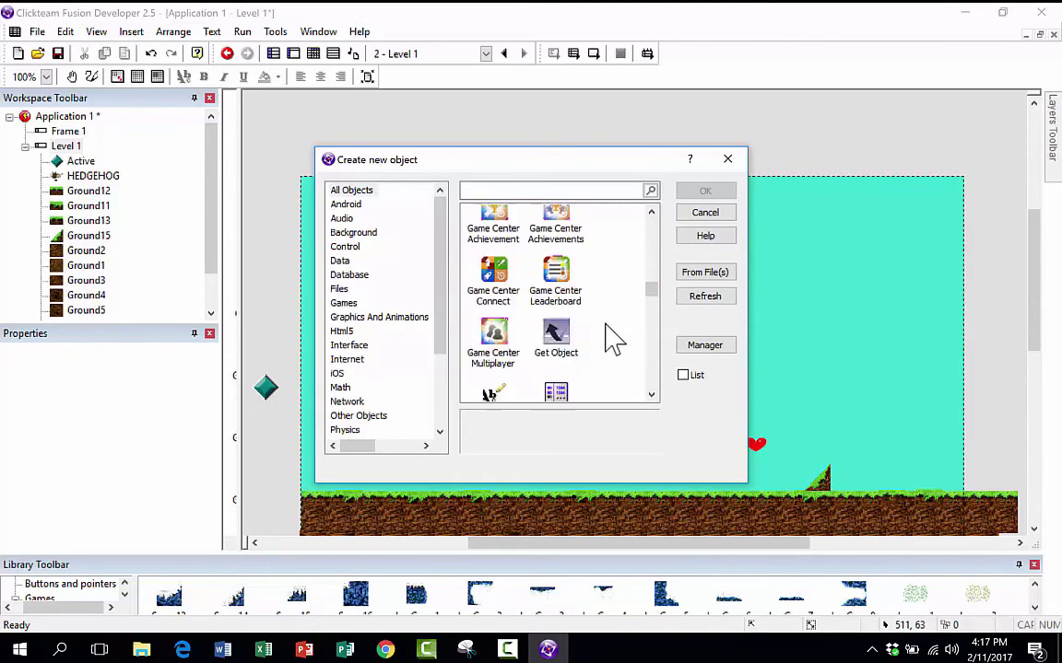
drag(651, 385, 604, 415)
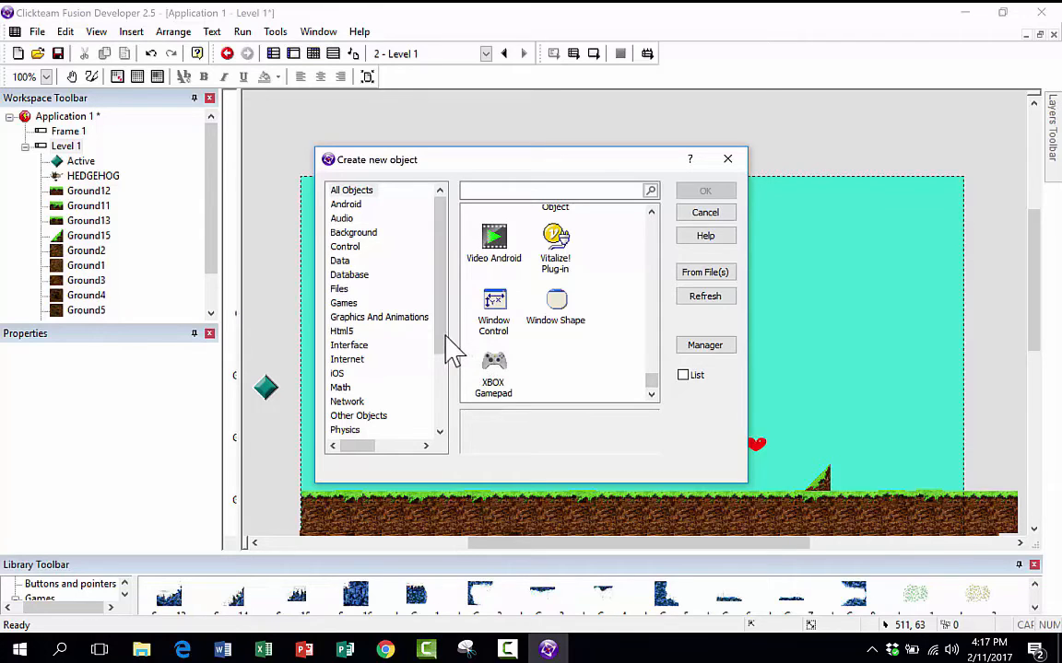
scroll(422, 285, down, 1)
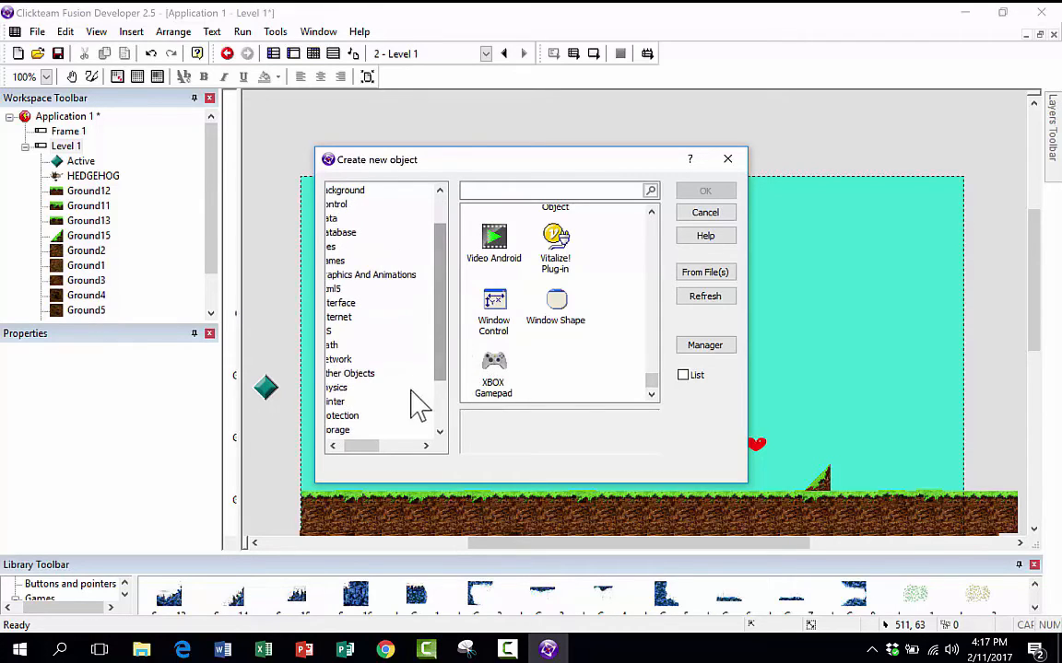
scroll(406, 424, up, 1)
drag(376, 446, 376, 419)
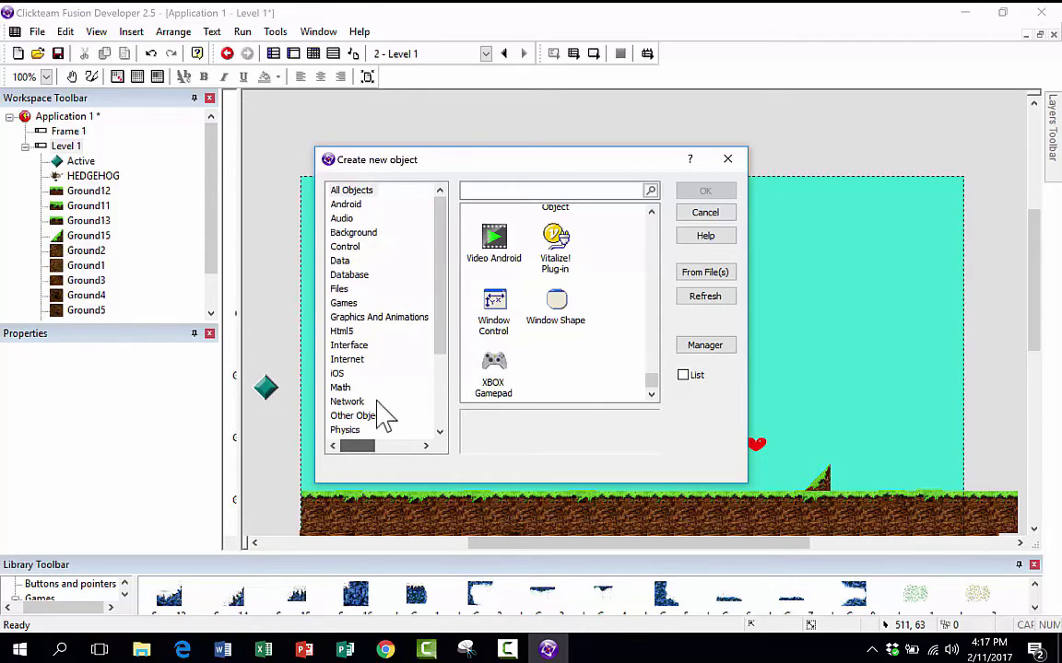
click(343, 303)
click(349, 274)
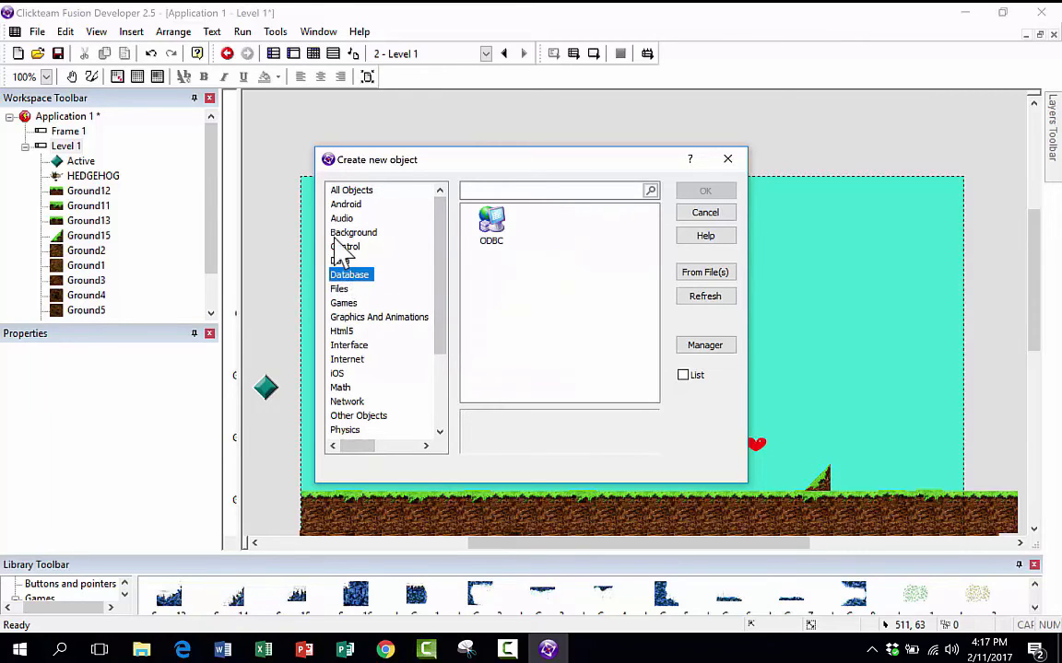
click(344, 247)
scroll(364, 331, right, 1)
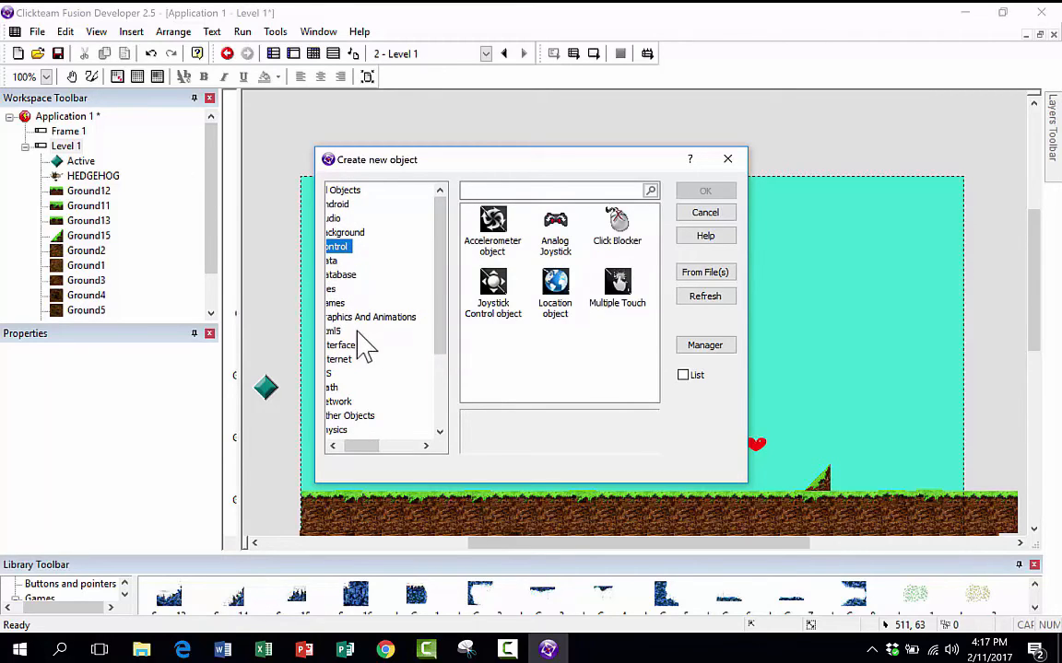
Step: Insert a Score object from the Games category and place it in the sky near the frame's upper-right corner
click(332, 304)
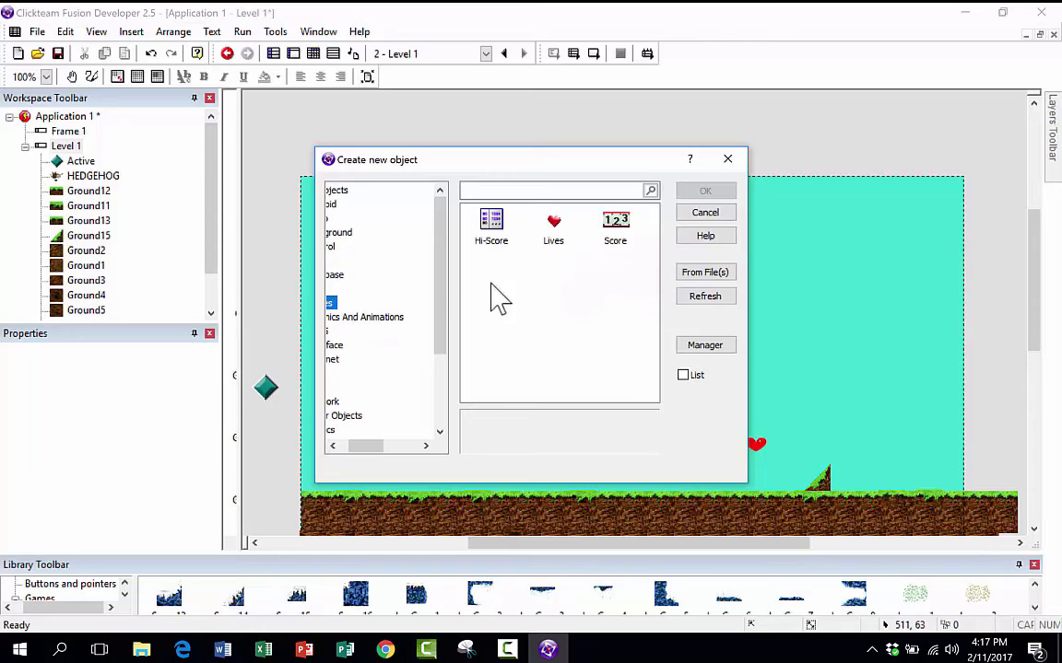
click(615, 231)
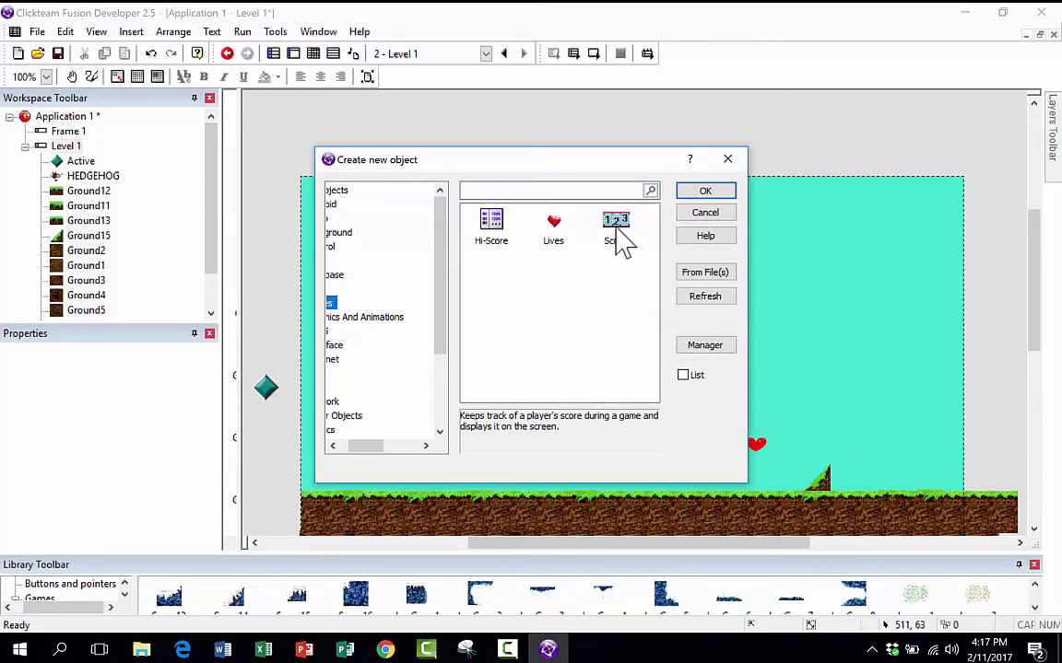
click(706, 190)
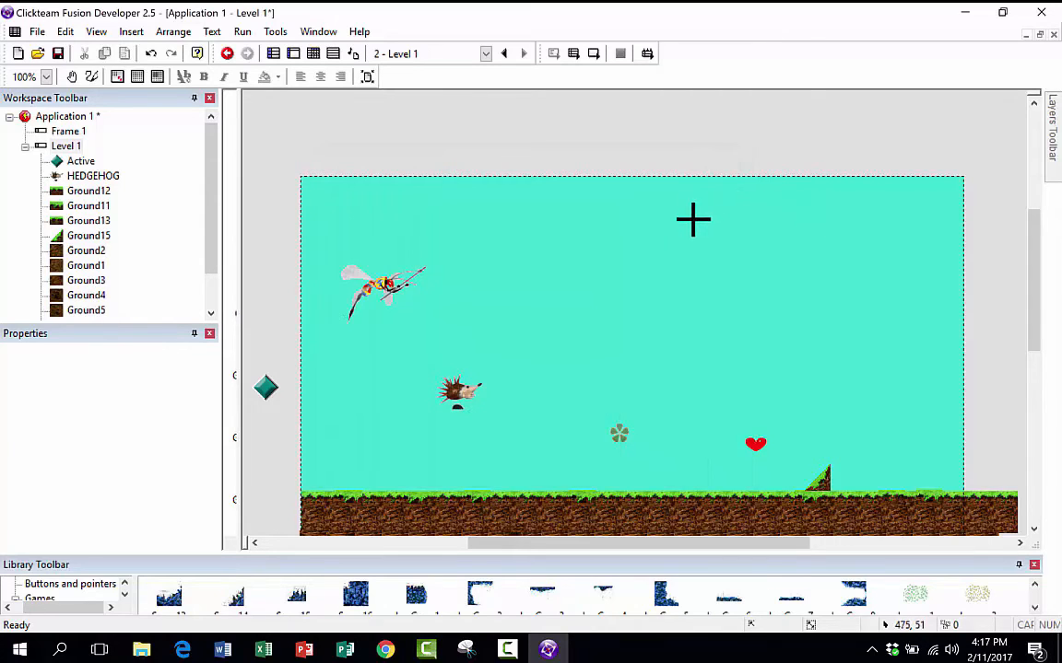
click(887, 195)
click(884, 221)
drag(883, 190, 888, 200)
Step: Insert a Lives object from the Games category beside the score, at about 618, 15
scroll(601, 405, up, 3)
double_click(602, 419)
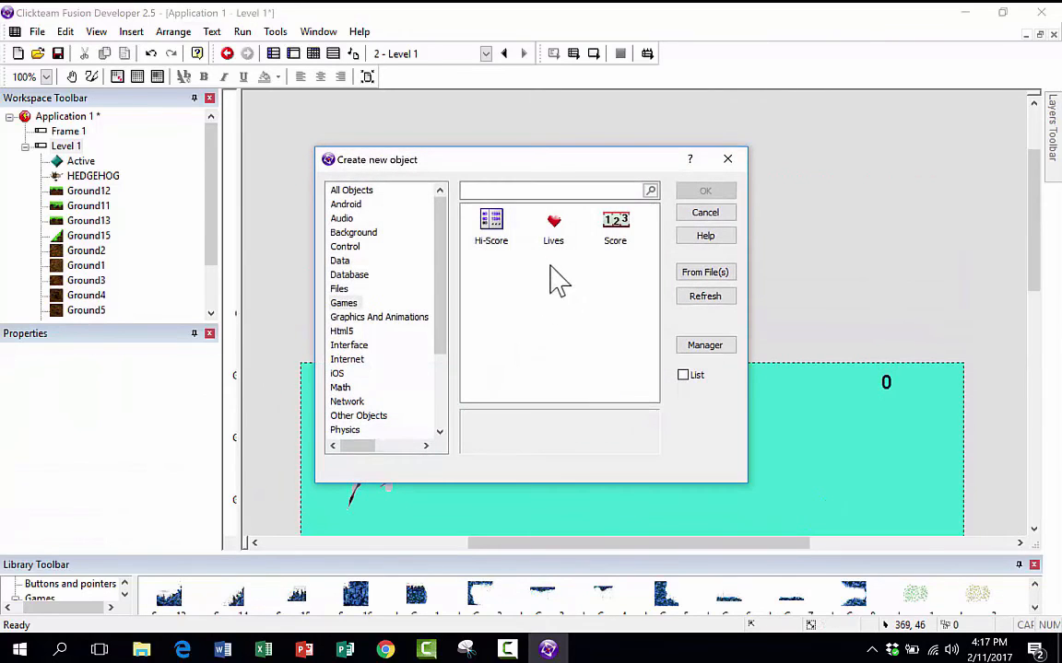
double_click(556, 230)
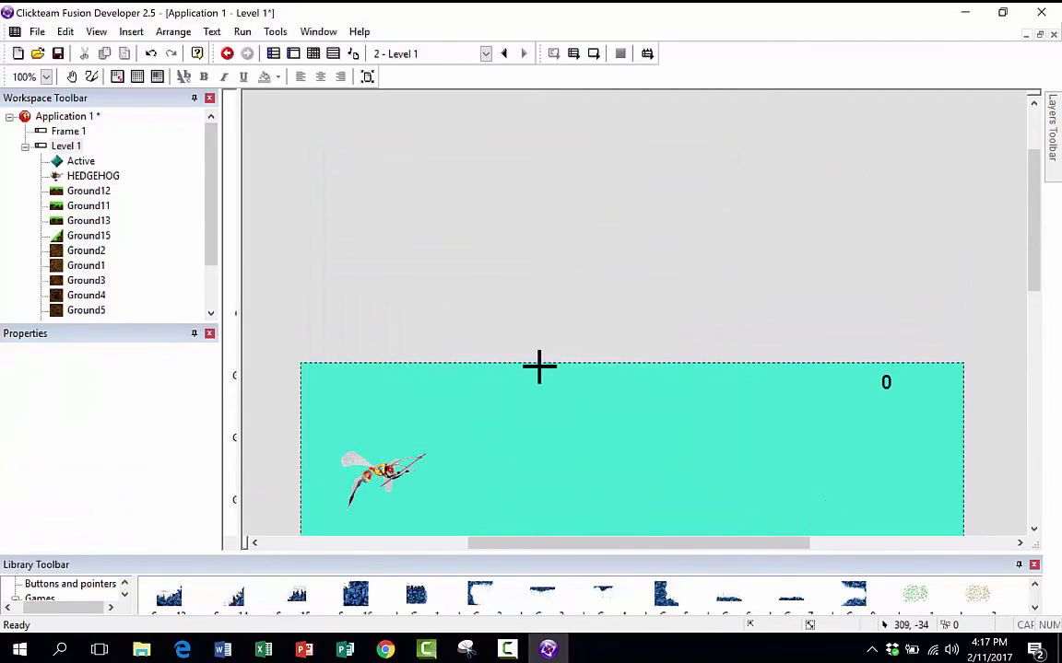
click(813, 378)
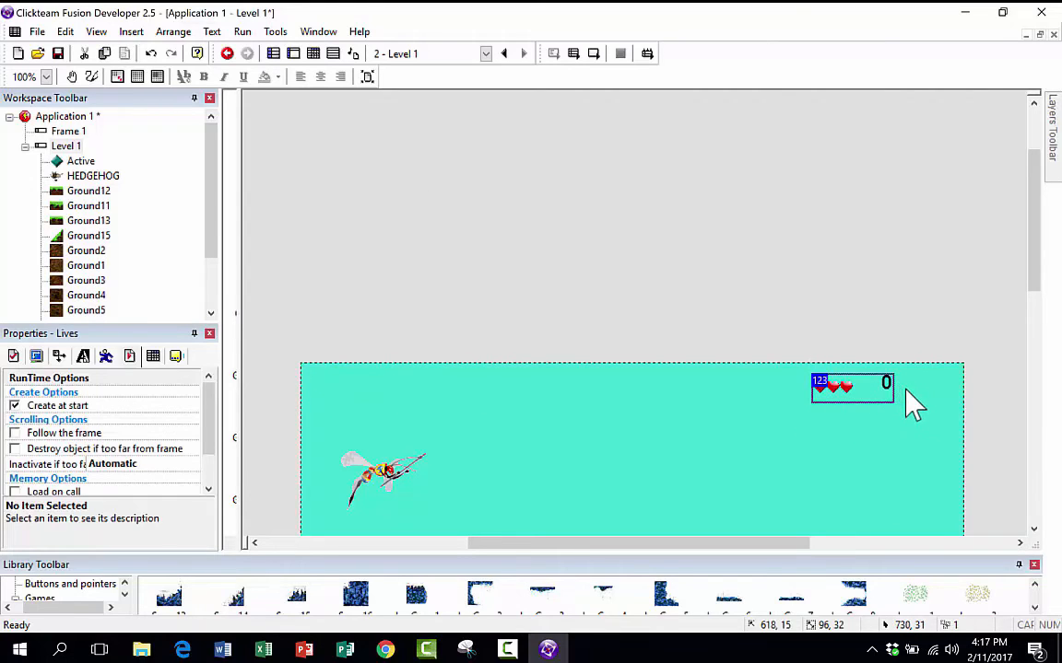
Step: Move the score closer to the frame's right edge and arrange the Lives hearts directly beneath it
click(901, 401)
drag(833, 387, 932, 392)
click(917, 416)
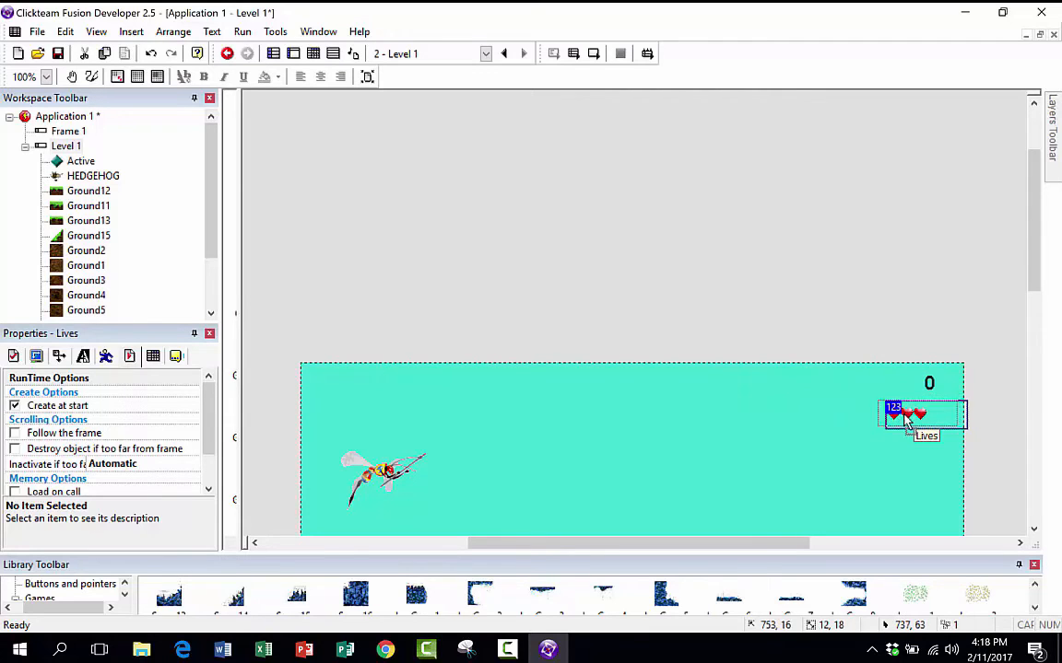
click(883, 450)
scroll(824, 457, down, 5)
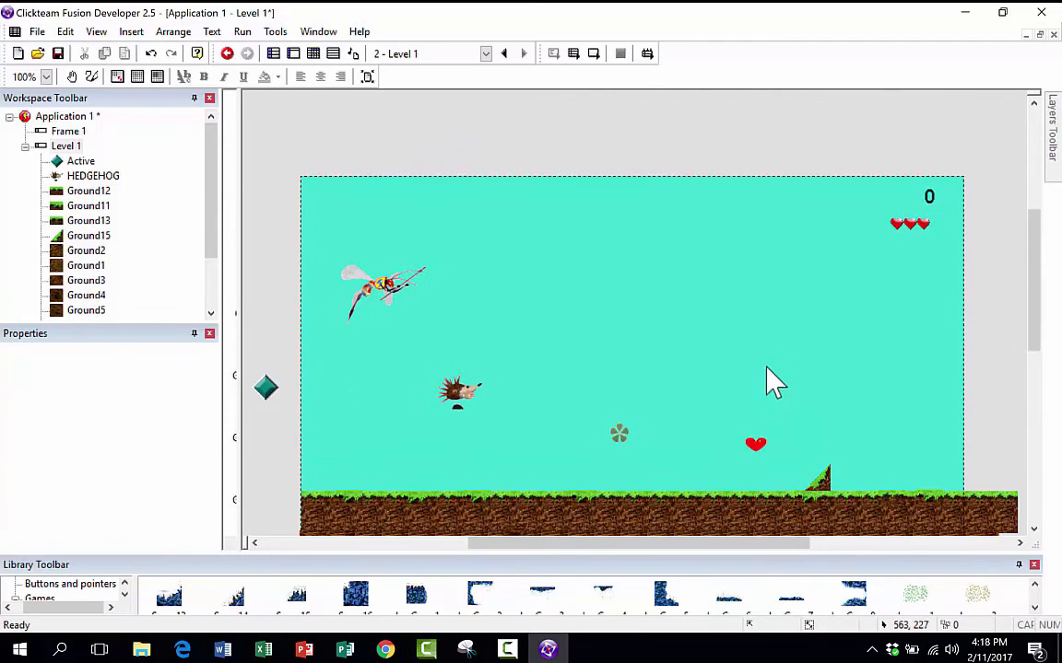
Step: In the Event Editor, add a condition for a collision between the hedgehog and the Bonus4 clover
click(313, 53)
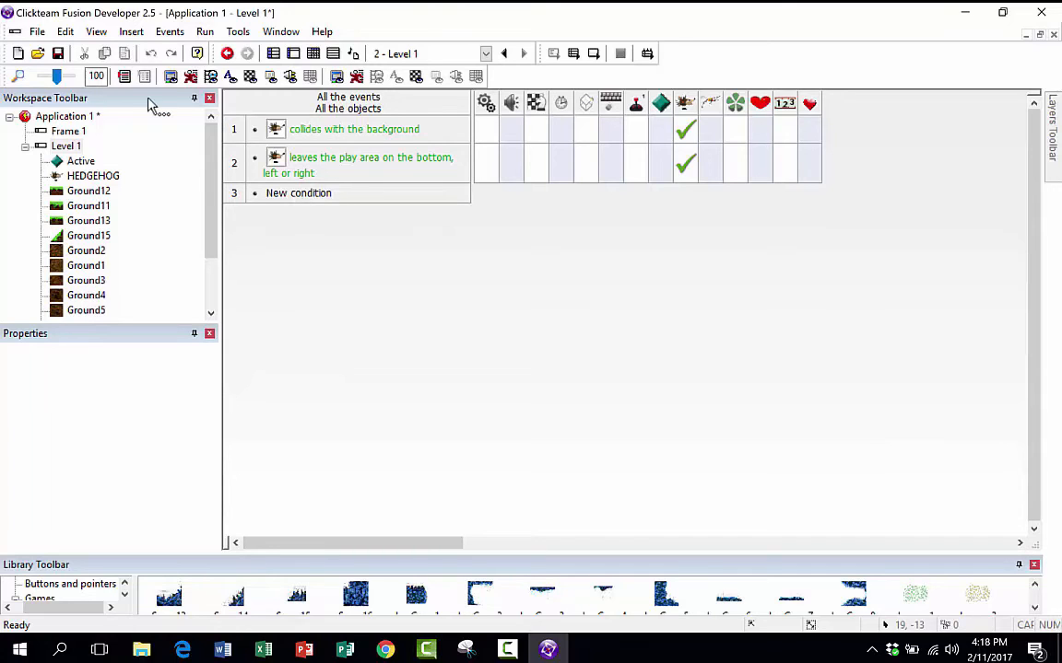
click(220, 182)
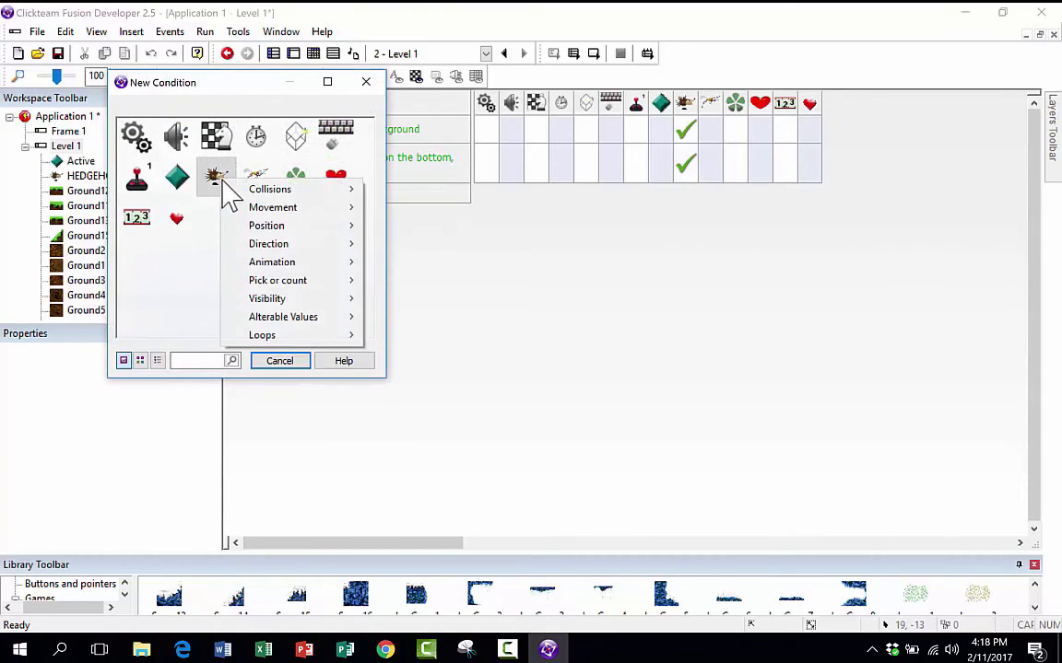
mouse_move(261, 192)
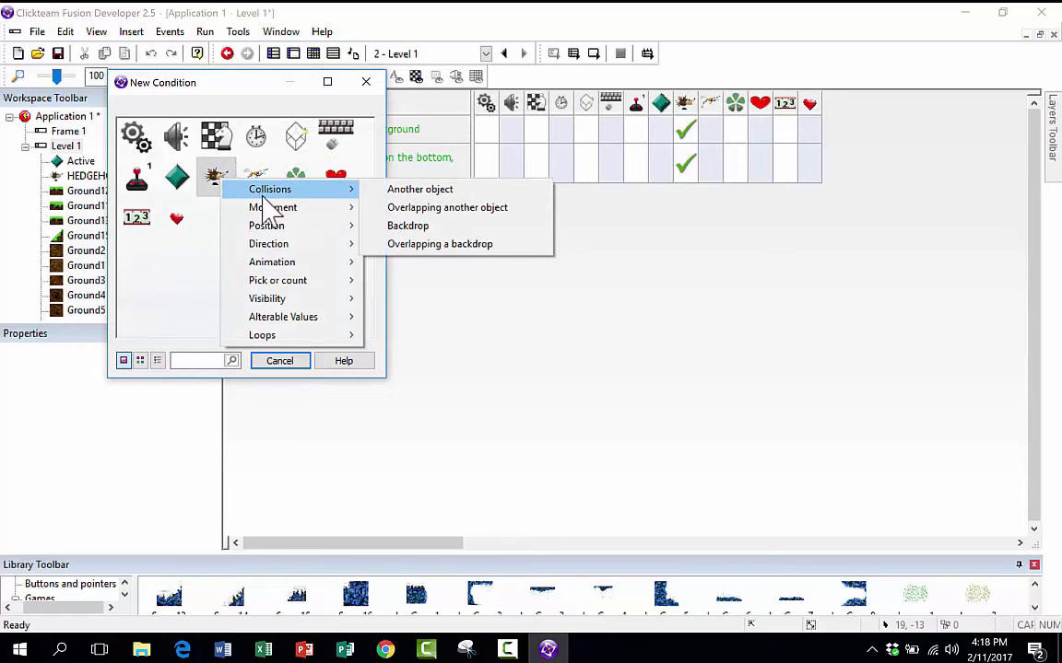
click(424, 190)
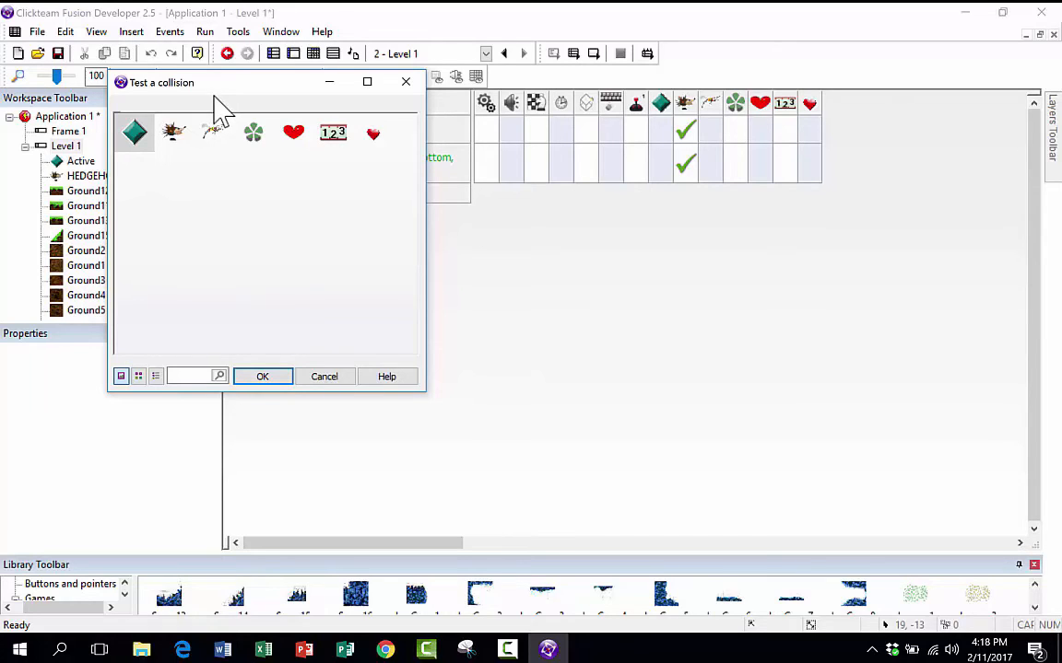
click(260, 148)
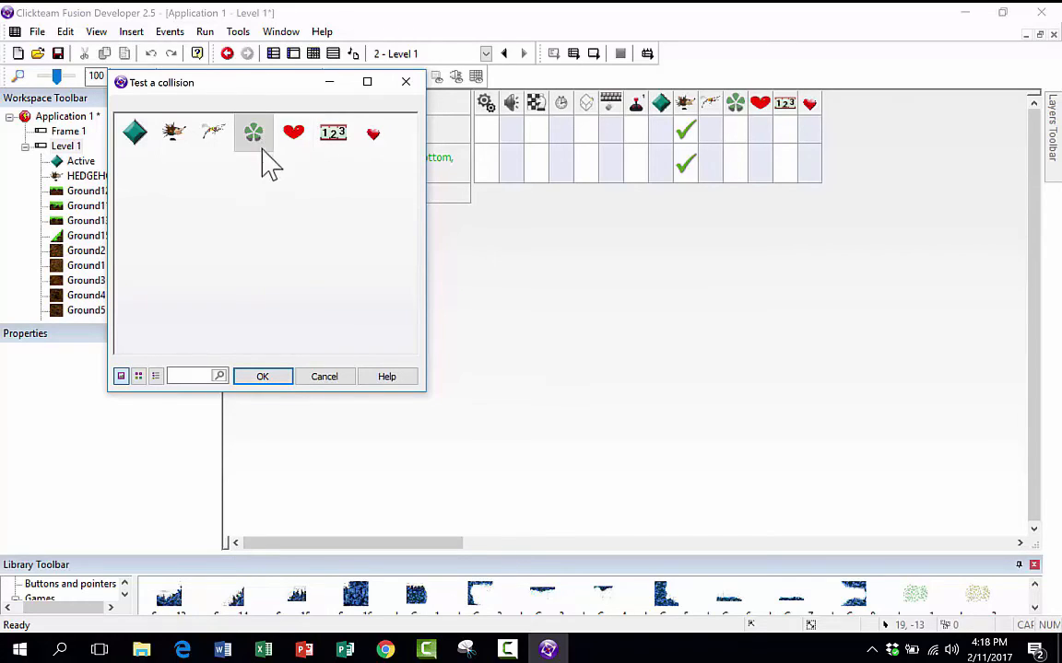
click(263, 376)
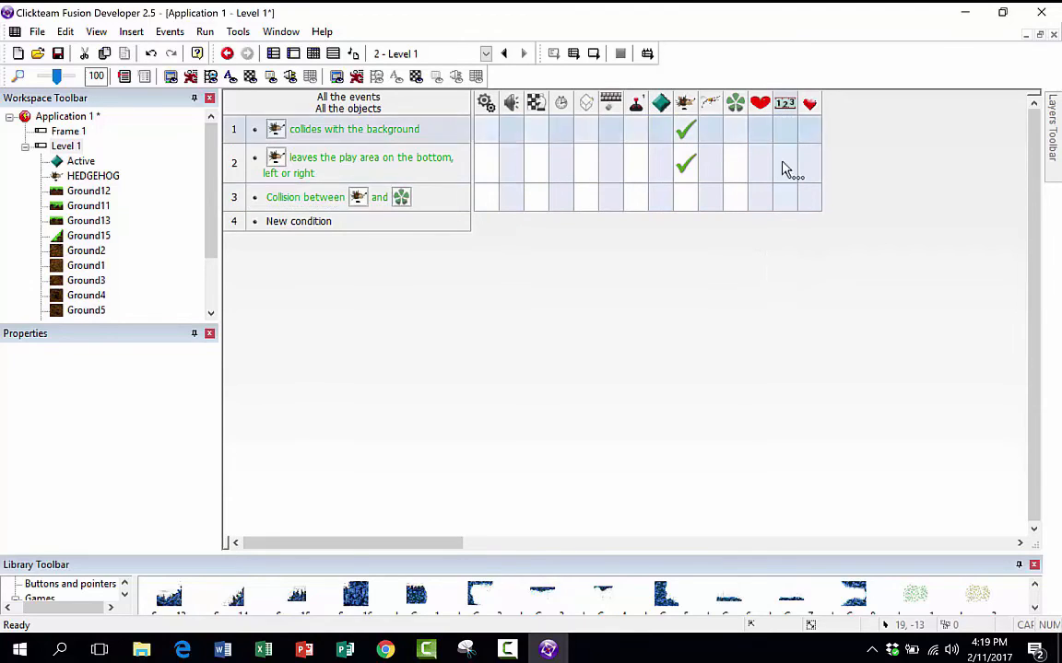
Step: Make the hedgehog and clover collision event add 10 to Player 1's score
click(782, 199)
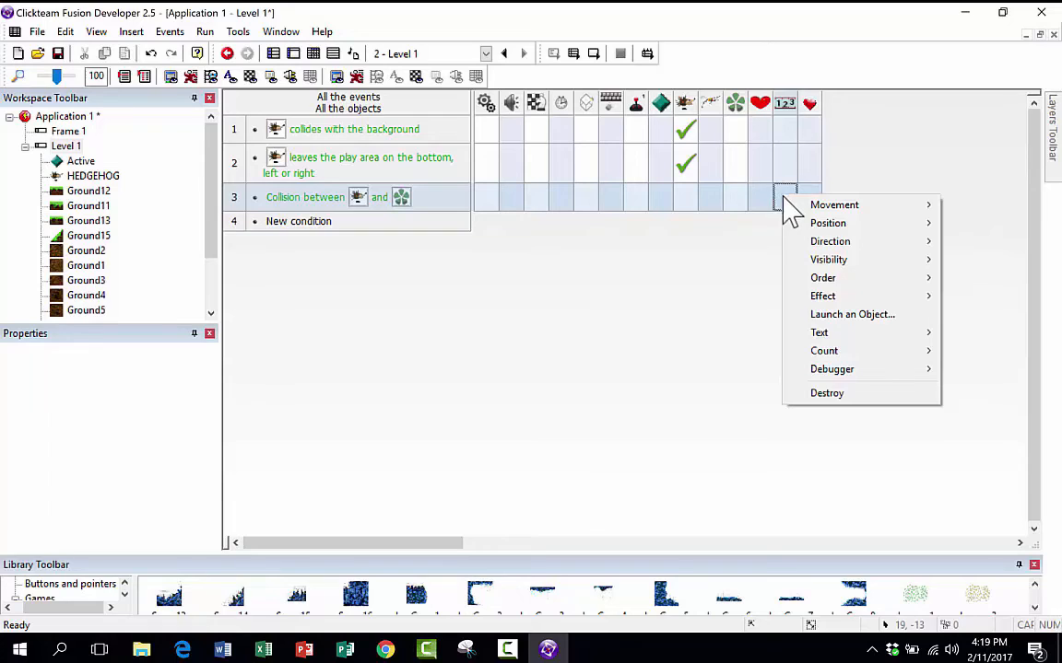
click(728, 334)
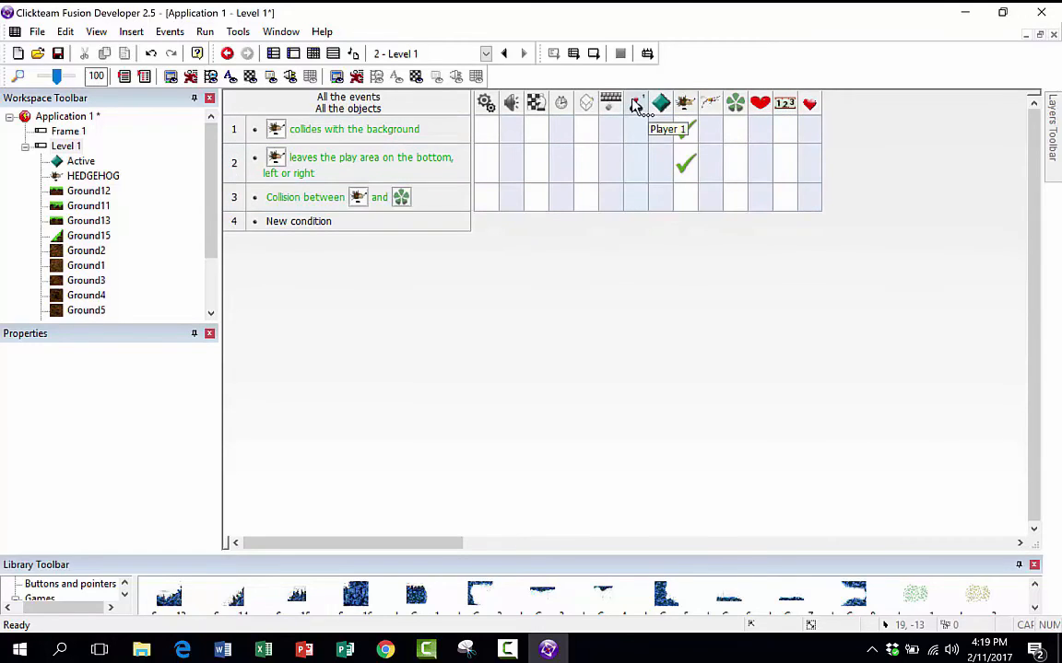
click(635, 196)
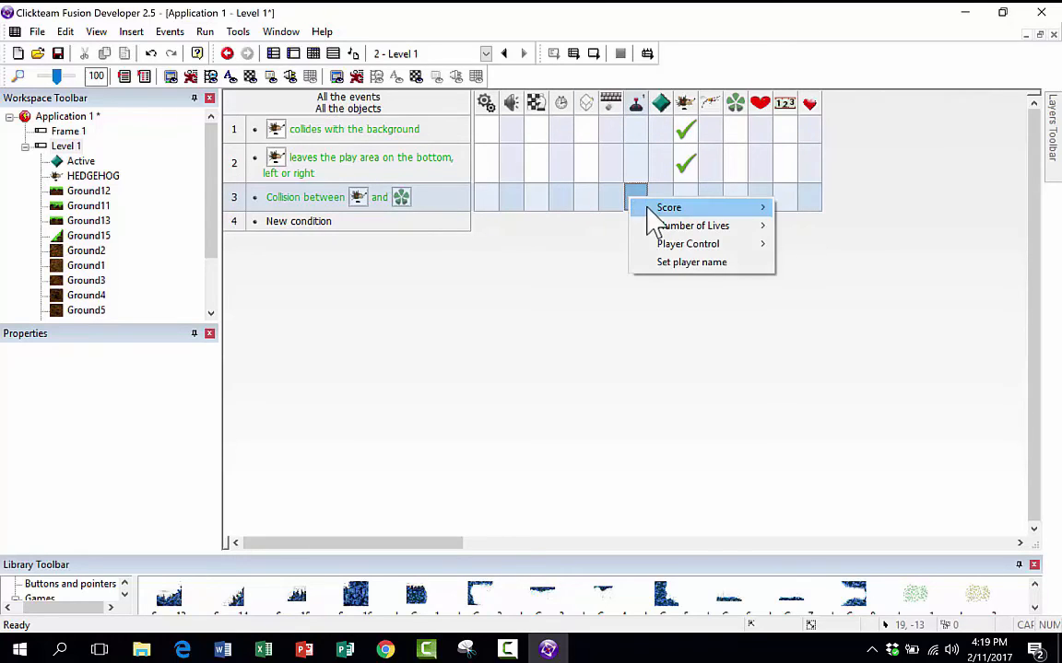
mouse_move(668, 208)
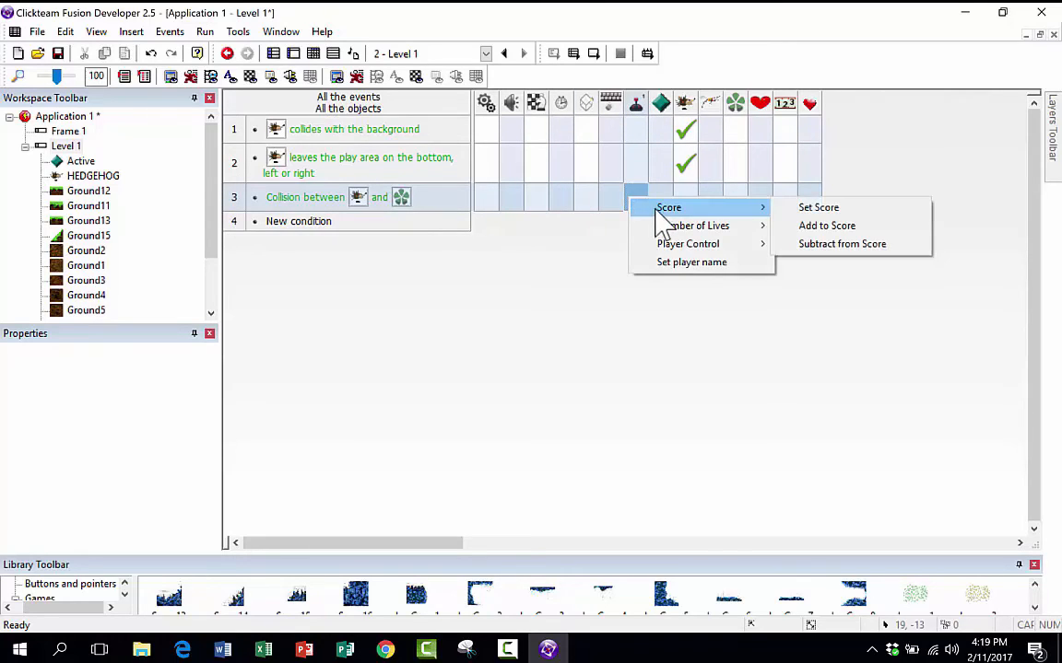
click(834, 225)
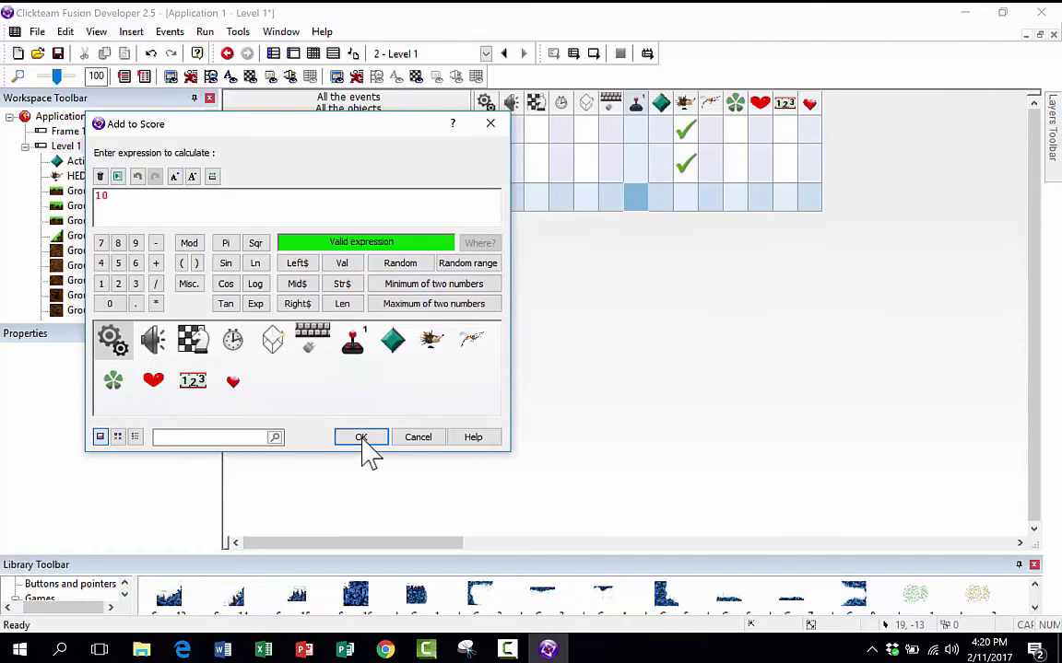
click(361, 438)
click(634, 201)
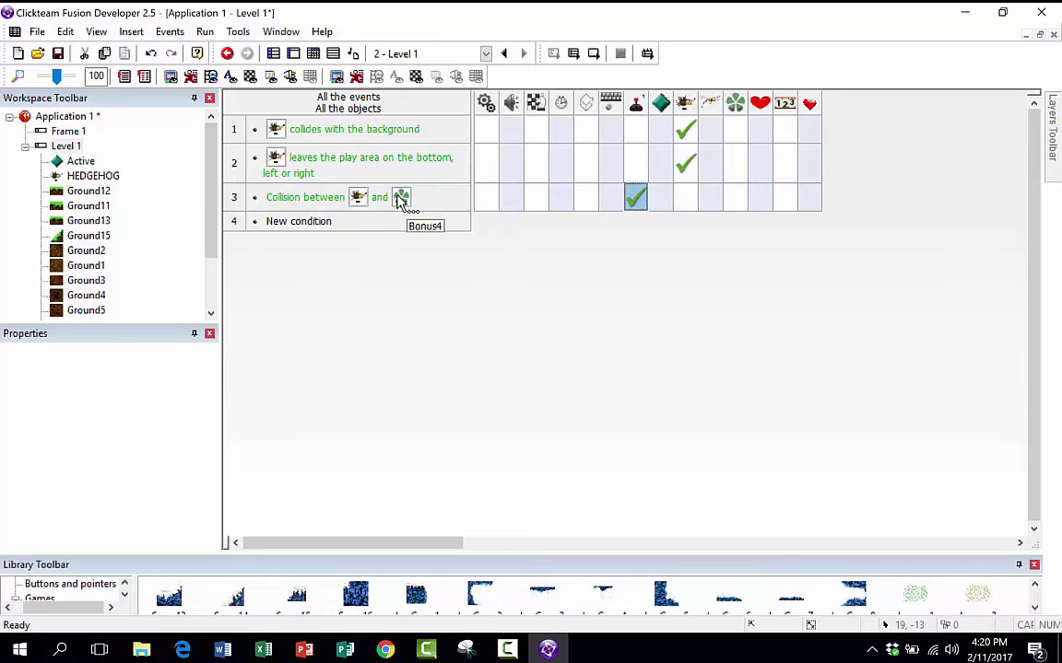
Step: Make the hedgehog and clover collision event destroy the Bonus4 clover
click(742, 205)
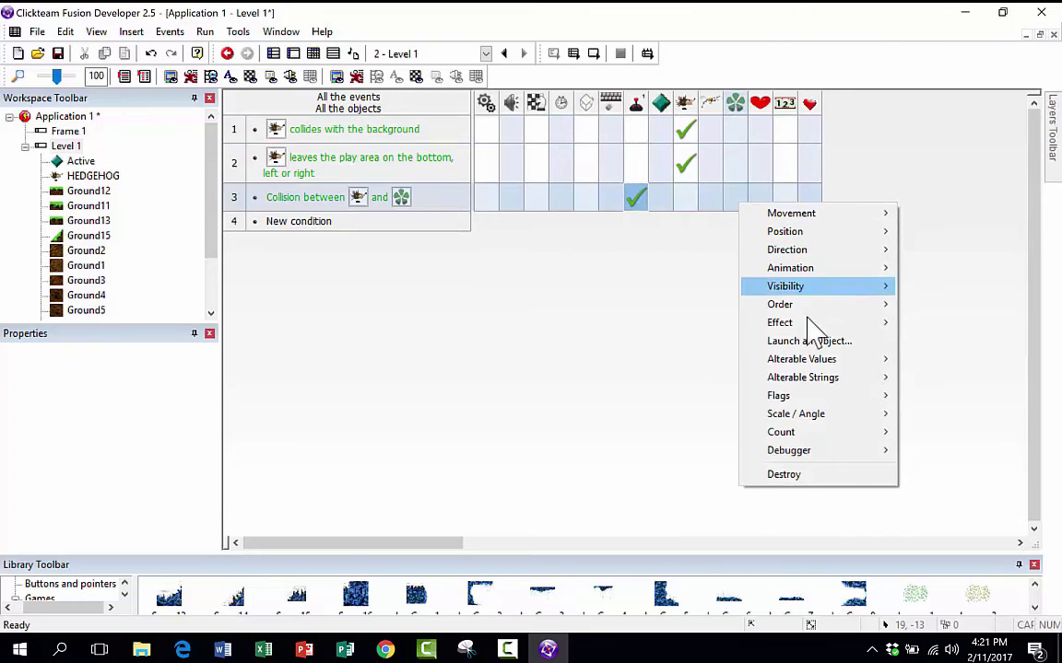
click(810, 477)
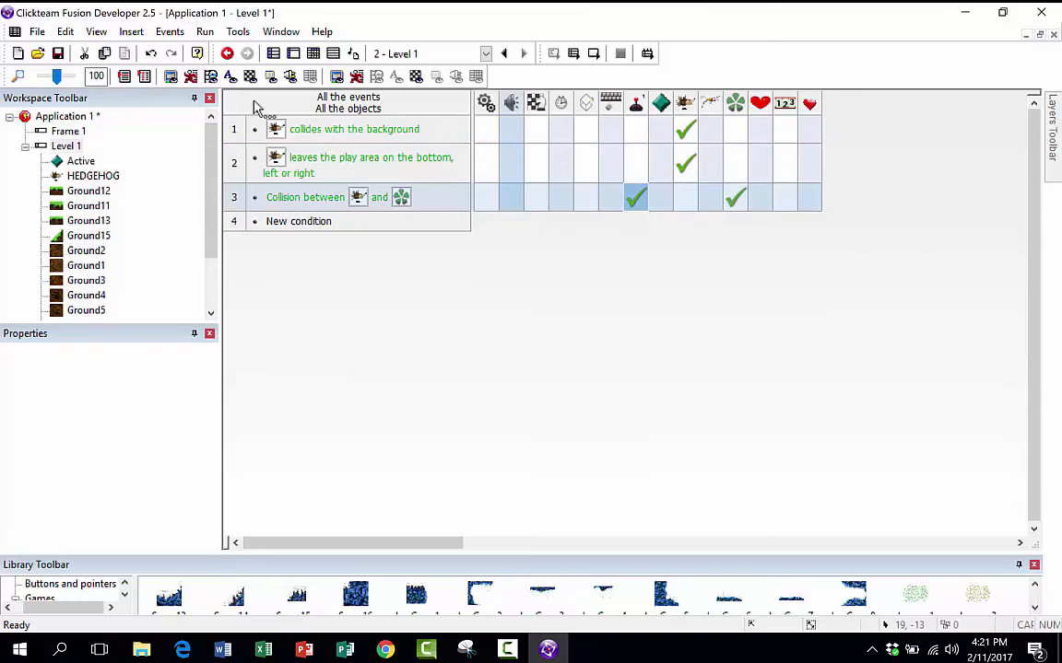
right_click(512, 201)
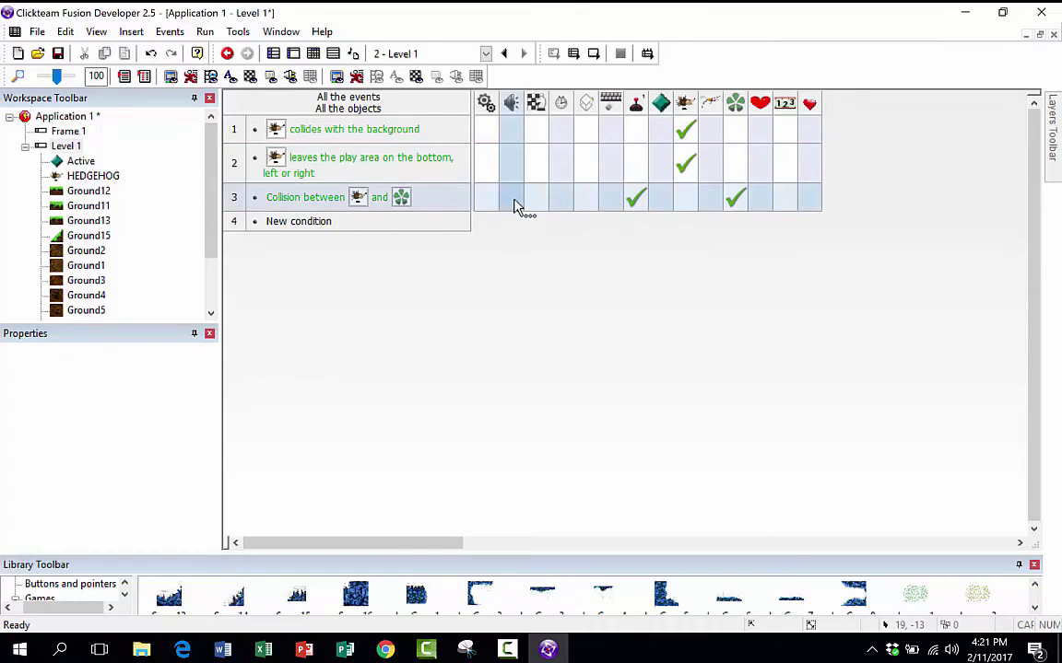
right_click(516, 206)
mouse_move(544, 214)
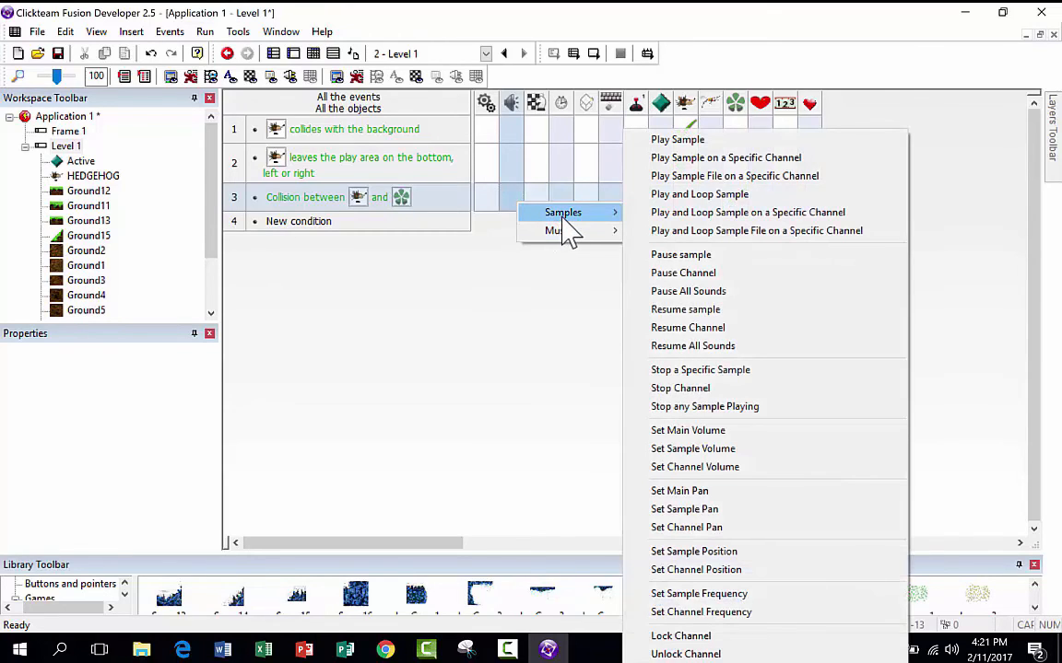
click(659, 141)
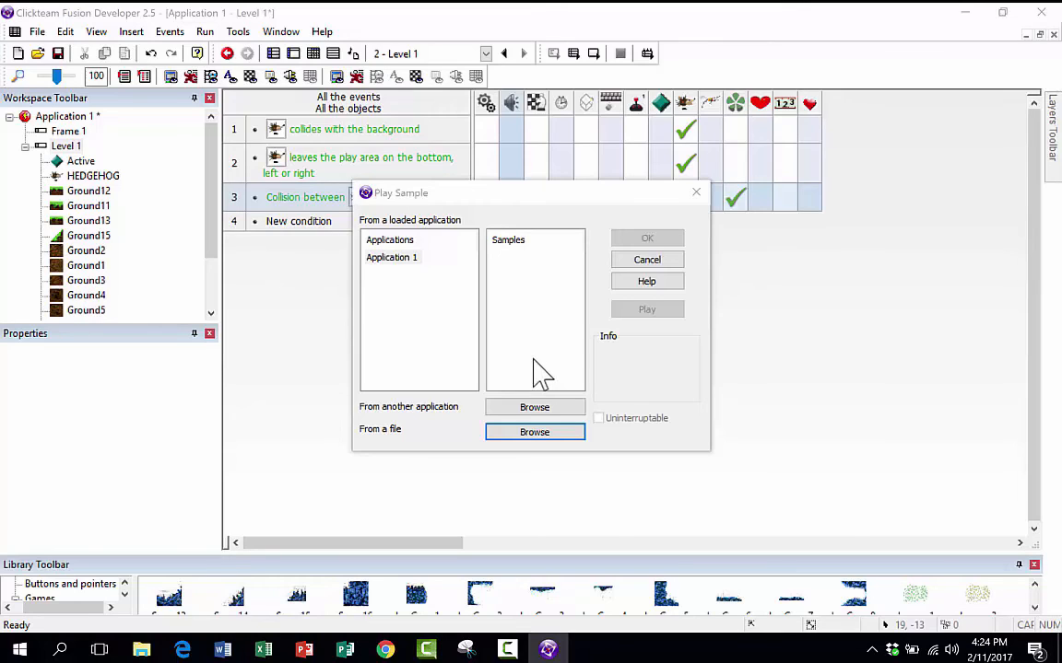
click(647, 260)
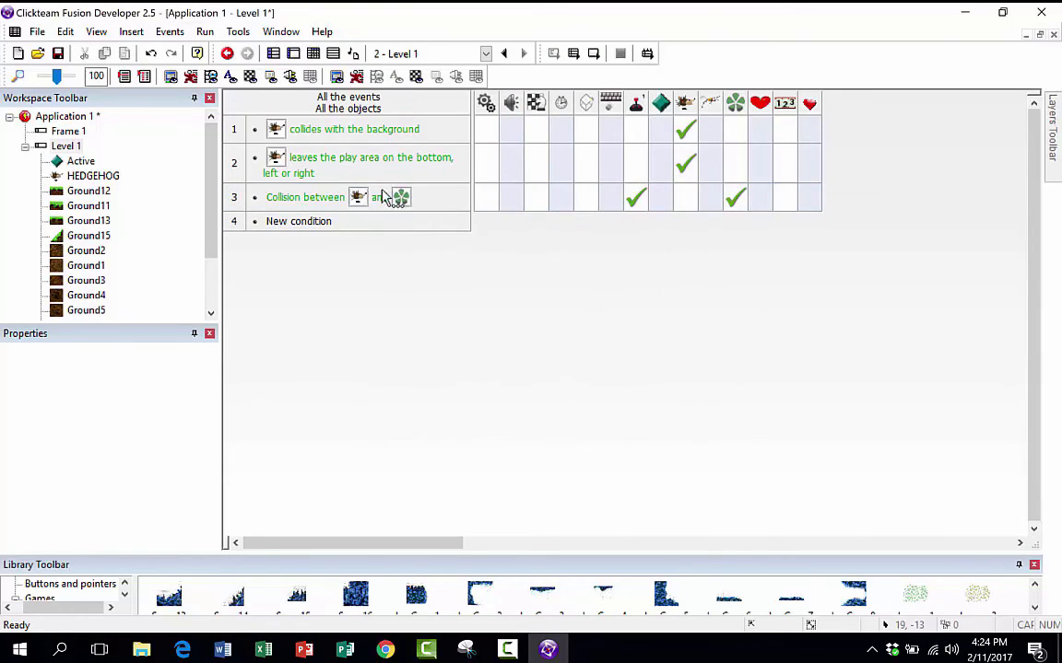
Step: Test-run the level, steer the hedgehog into the clover to check the scoring, and close the game window
click(206, 31)
click(229, 79)
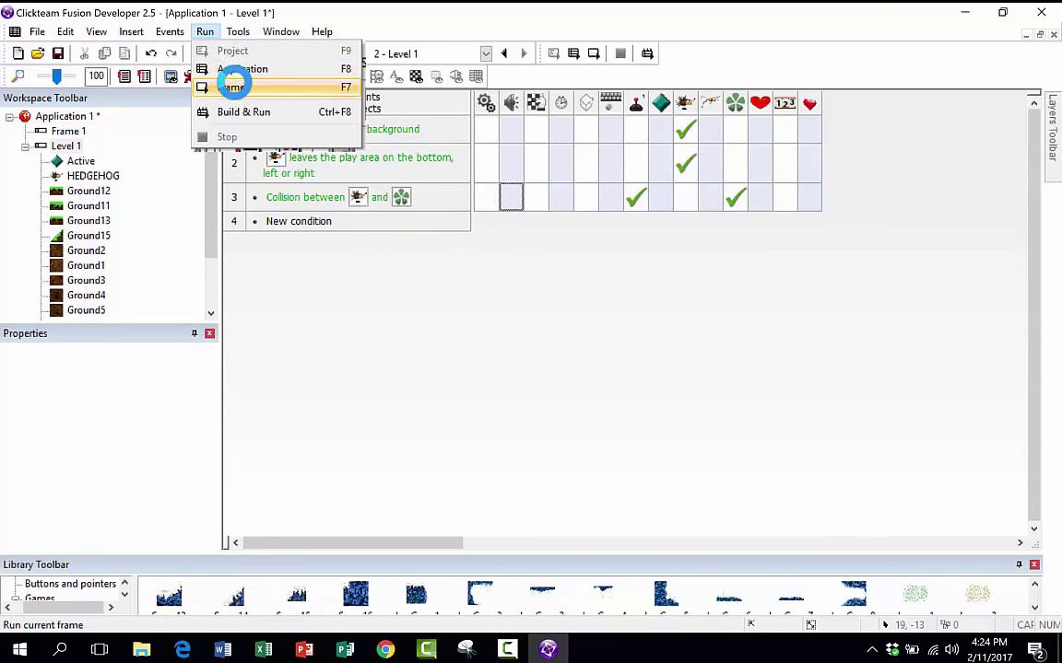
key(Left)
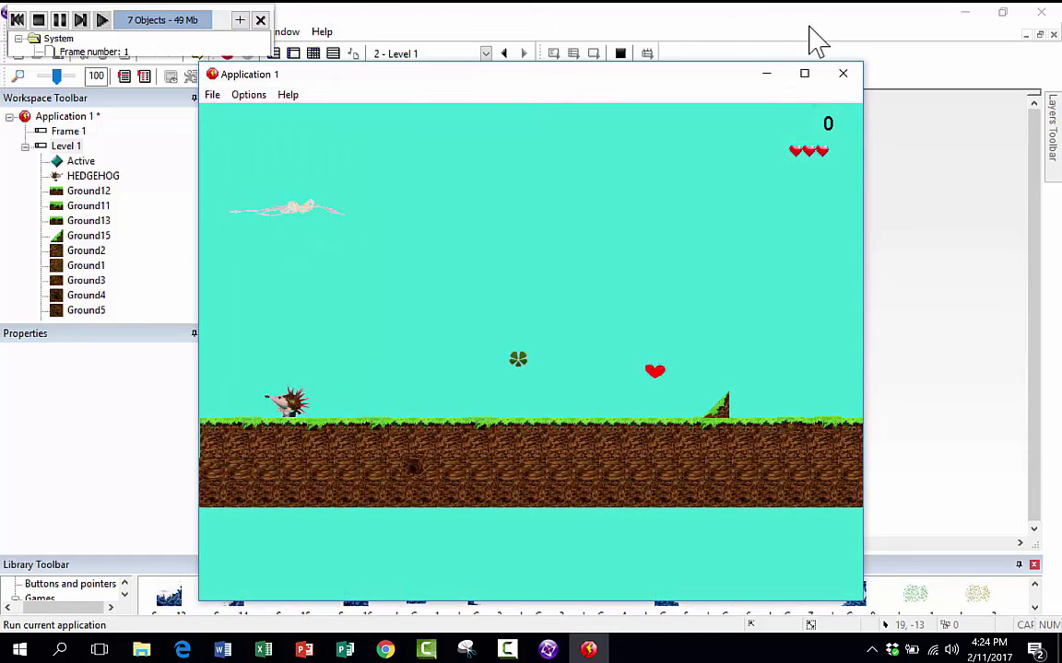
key(Right)
key(Left)
key(Right)
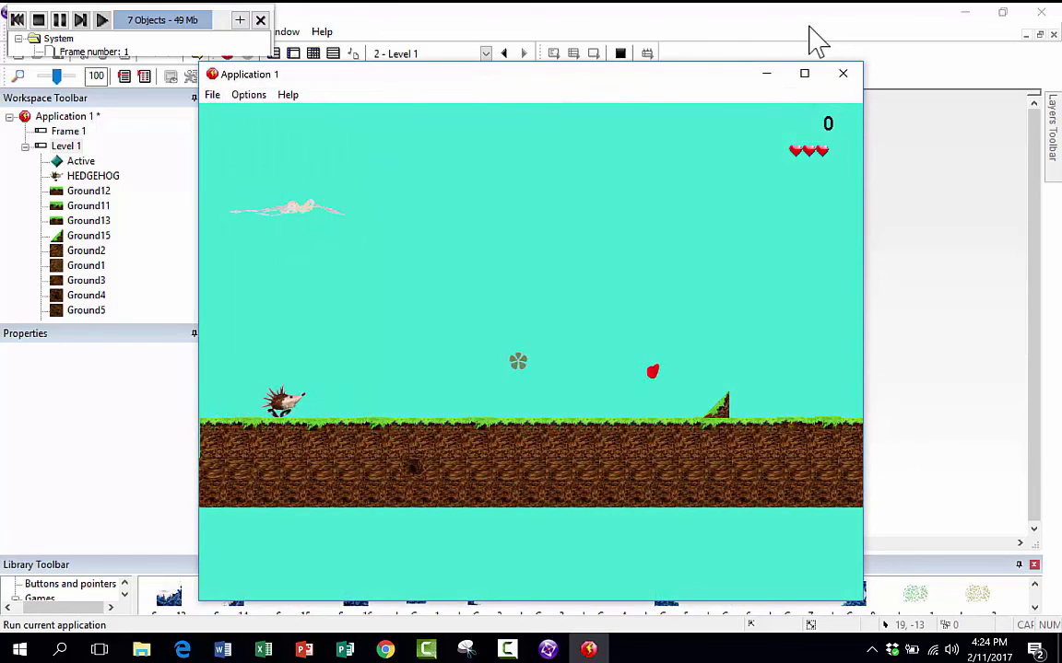
key(Left)
key(Right)
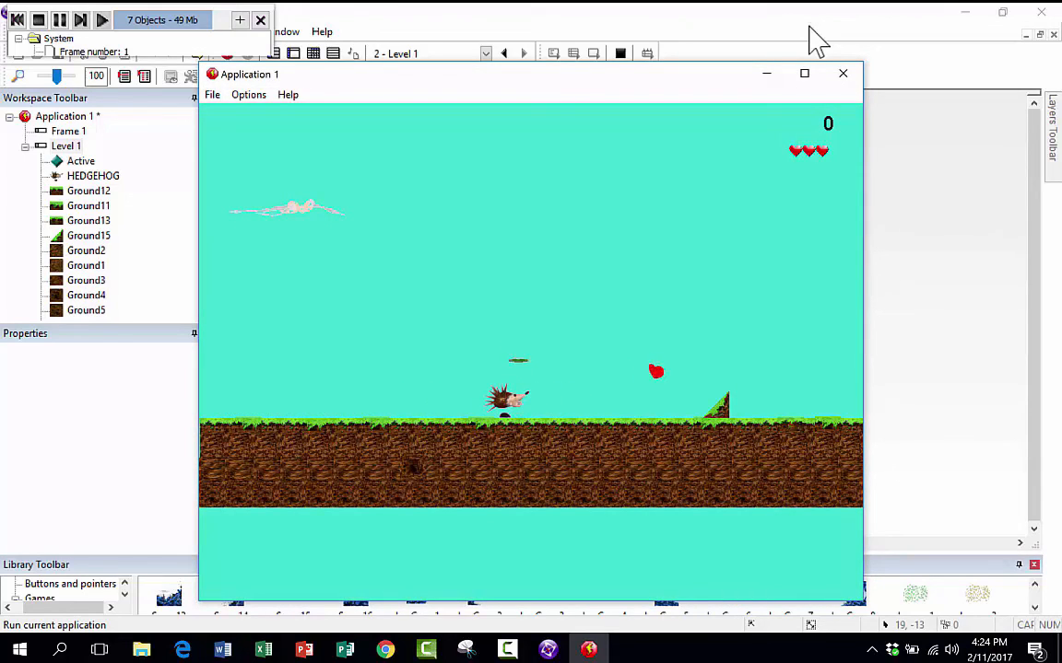
key(shift)
key(Right)
key(shift)
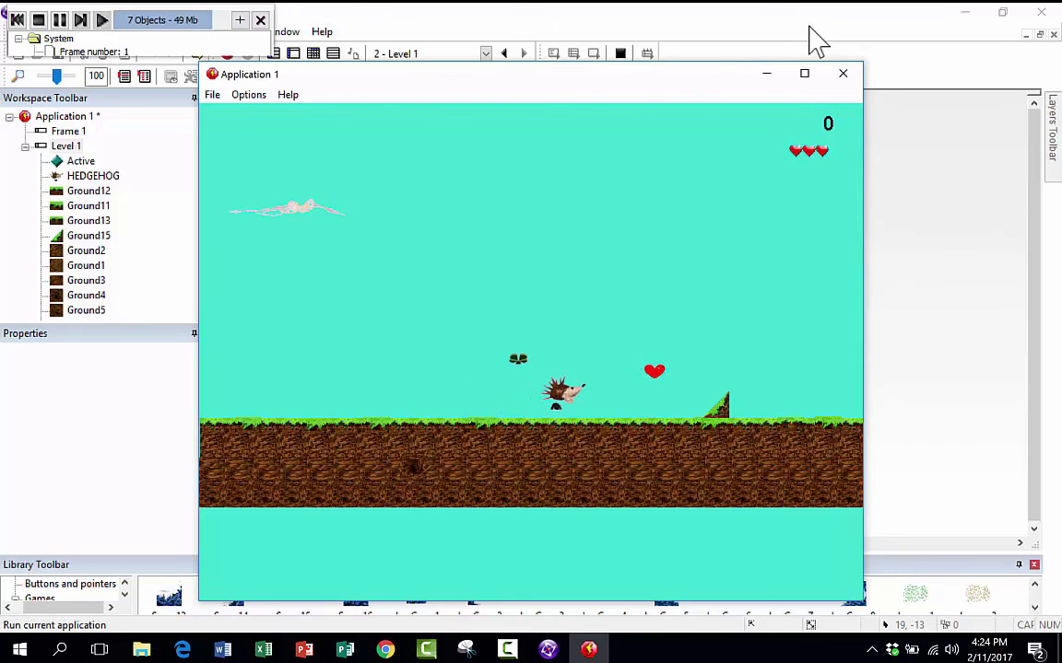
key(Left)
key(Right)
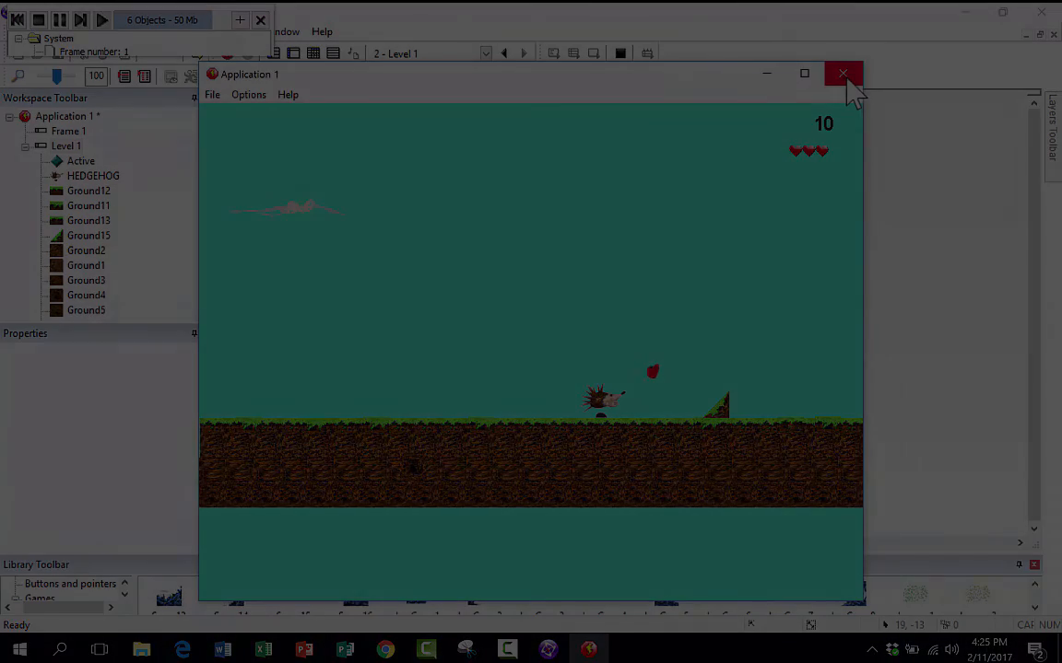
click(842, 73)
Step: Open the Mosquito object in the frame editor for animation editing
scroll(677, 326, down, 2)
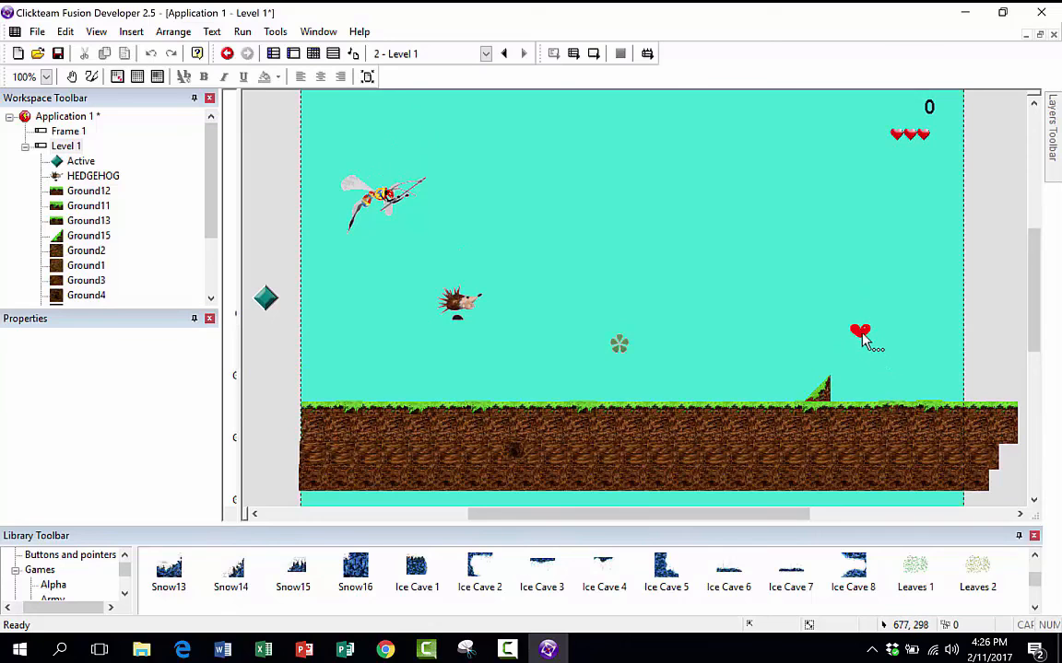
scroll(379, 206, down, 1)
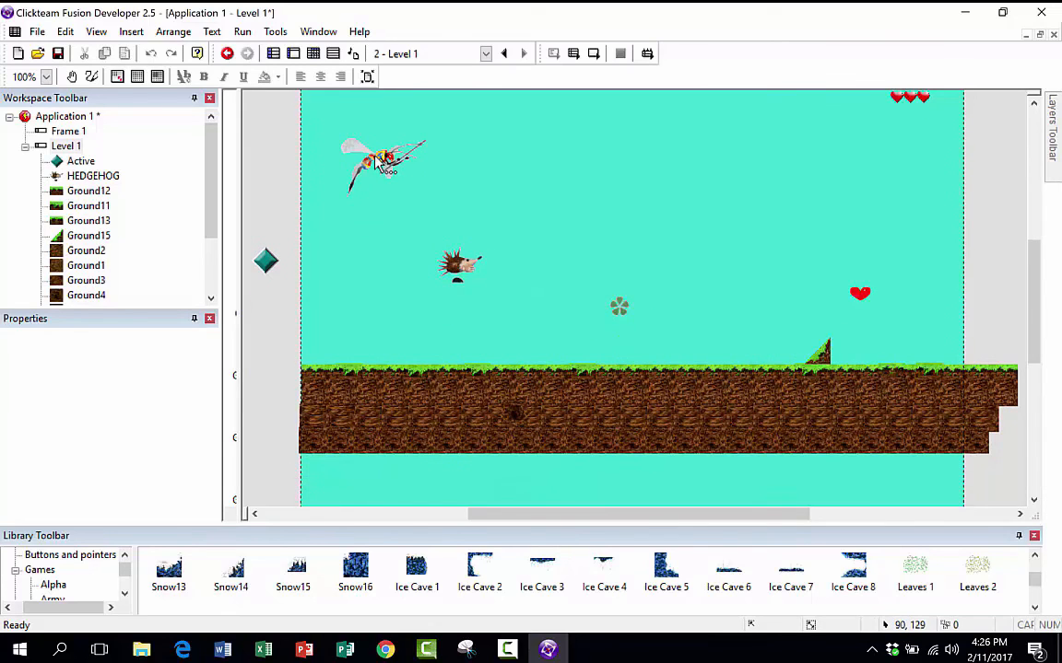
click(378, 161)
drag(387, 165, 430, 175)
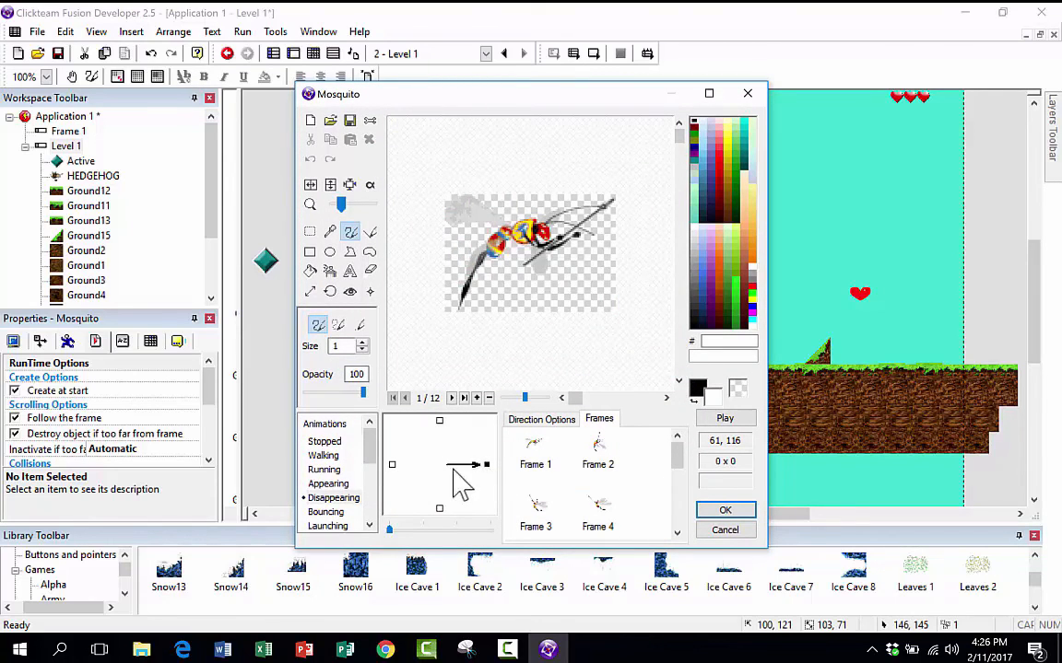
Step: Examine the Mosquito's Stopped animation and look through its animation list for sequences that contain frames
scroll(367, 461, down, 2)
scroll(389, 437, up, 4)
scroll(363, 475, down, 1)
drag(363, 475, 358, 421)
click(332, 442)
click(330, 442)
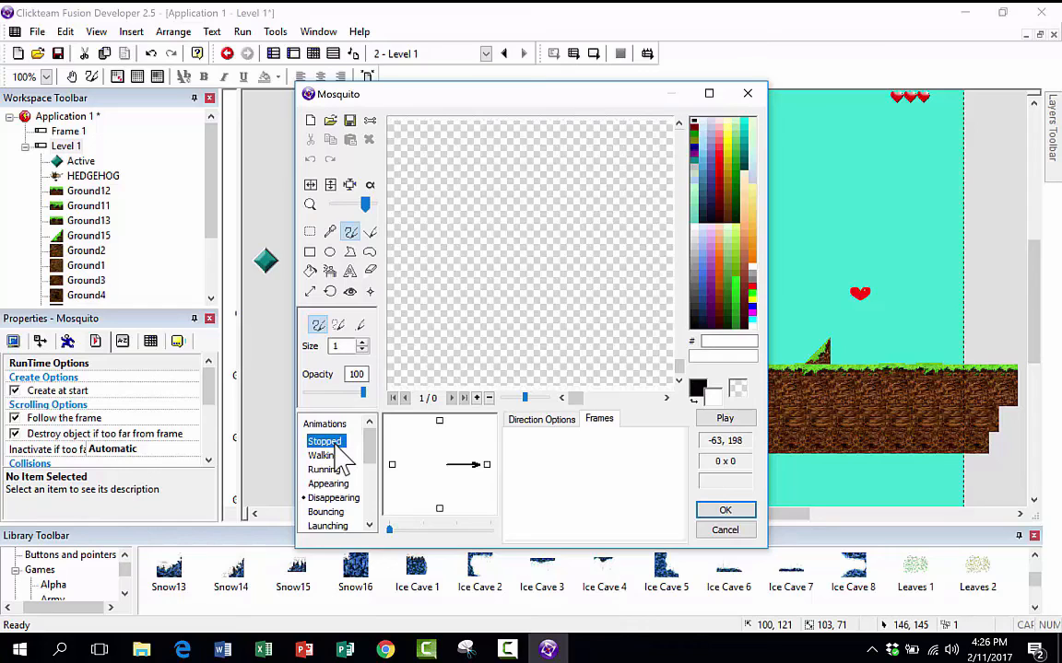
scroll(339, 470, down, 1)
scroll(344, 465, up, 1)
scroll(307, 493, down, 2)
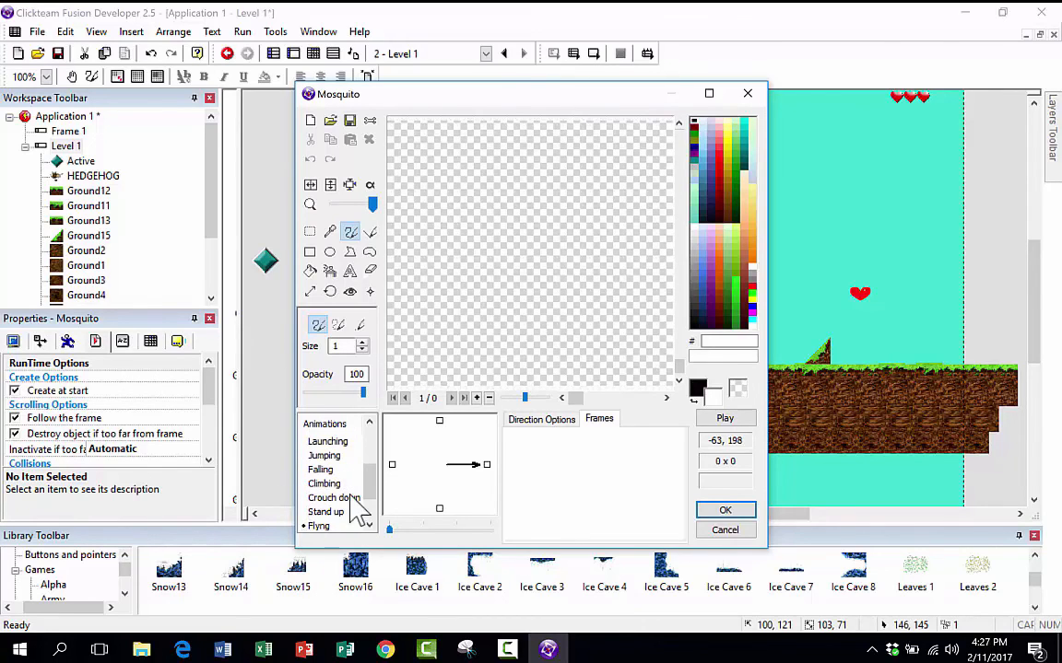
drag(367, 472, 391, 442)
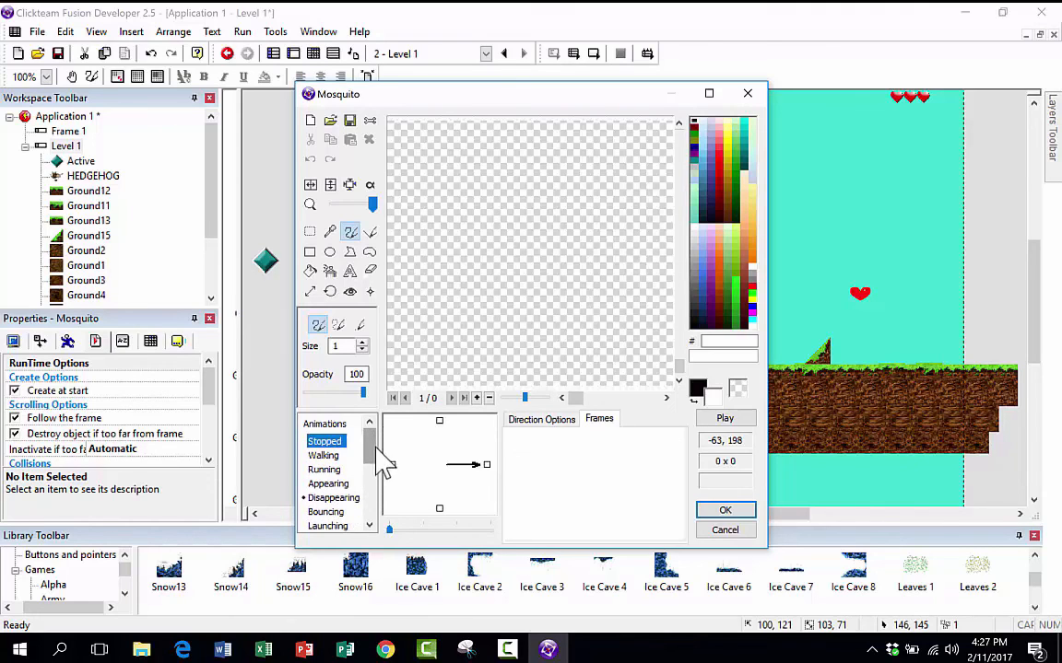
drag(368, 447, 361, 516)
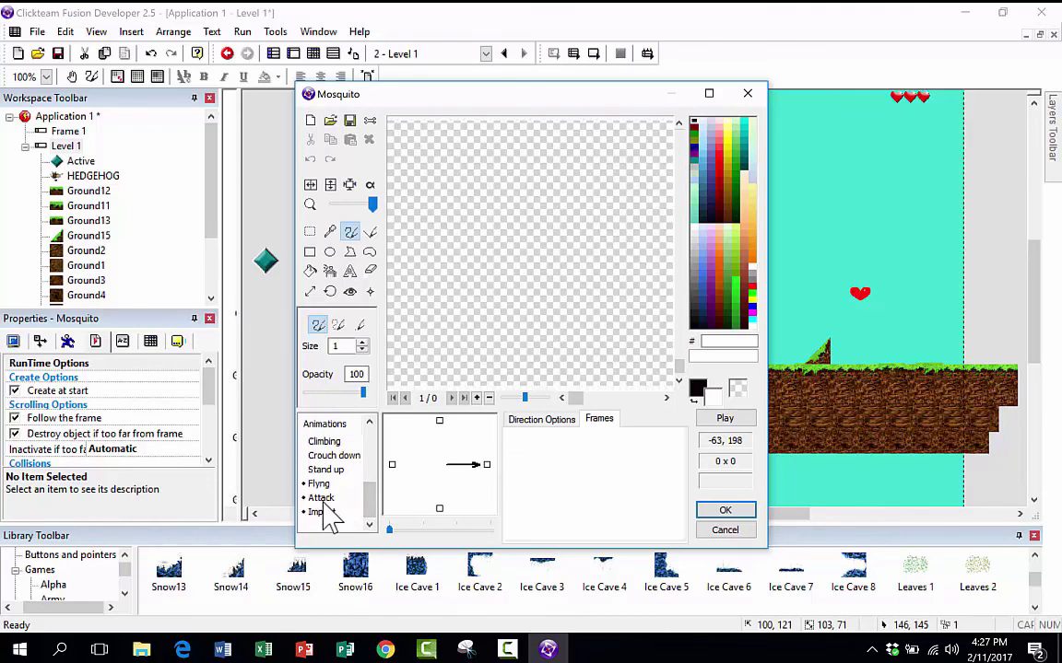
scroll(355, 516, up, 1)
scroll(386, 497, up, 2)
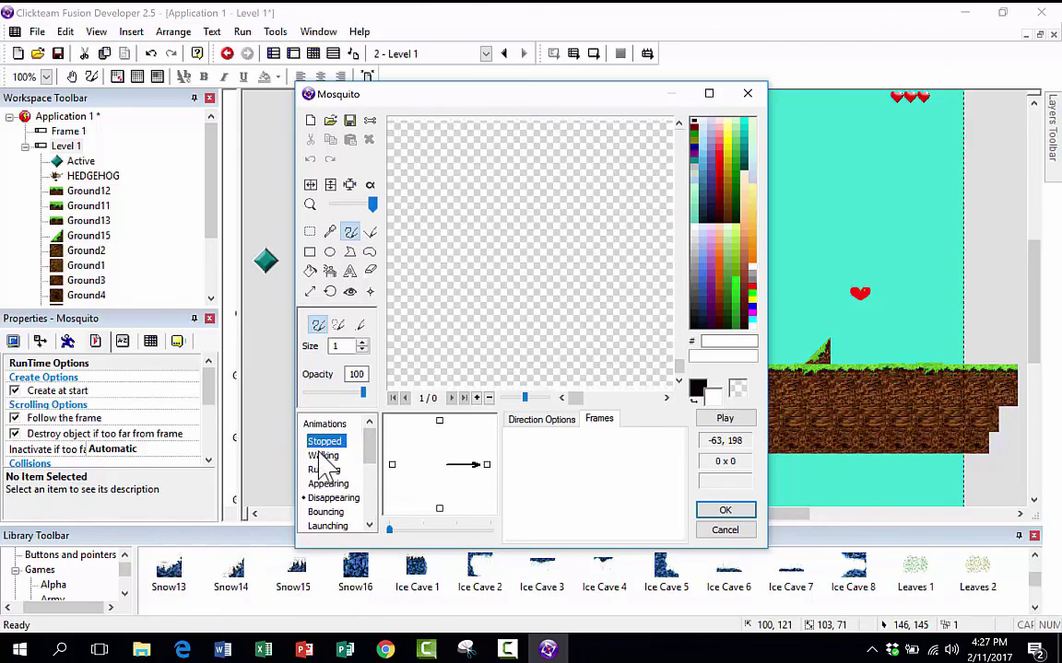
Step: Copy the whole image of frame 1 from the Mosquito's Disappearing animation
click(325, 499)
scroll(313, 512, down, 1)
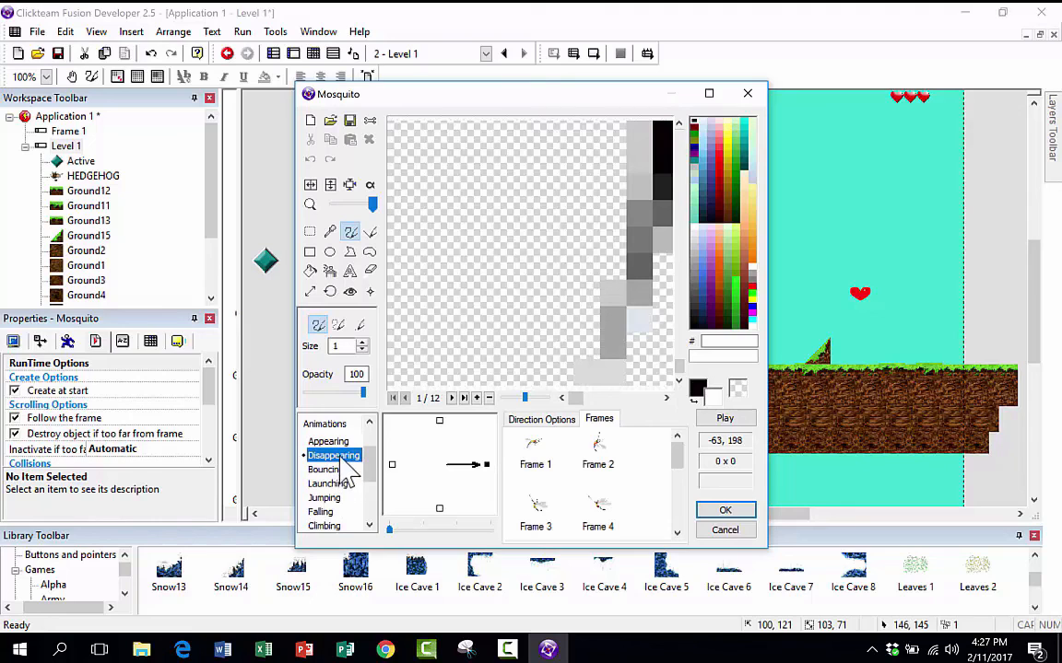
scroll(530, 309, down, 5)
scroll(532, 314, up, 4)
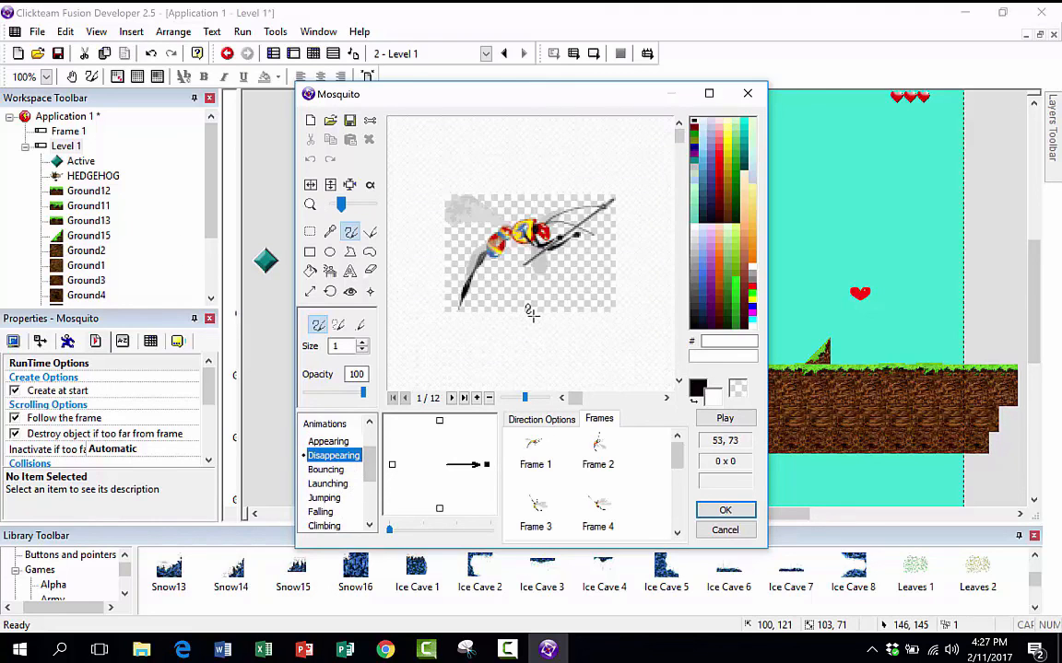
scroll(528, 313, down, 2)
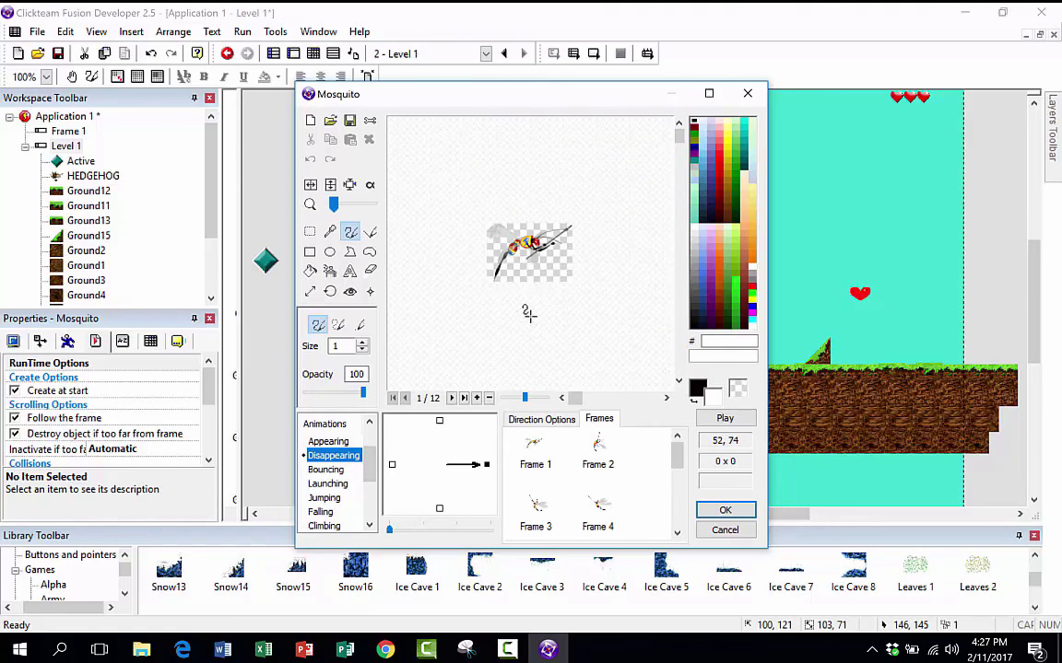
scroll(528, 313, up, 1)
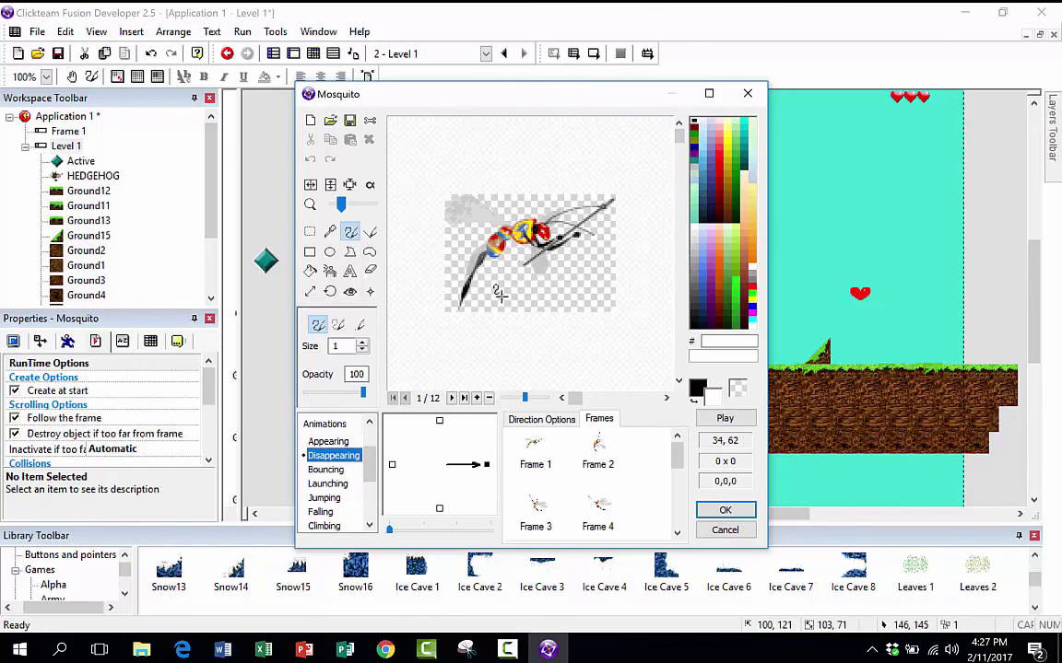
key(ctrl+a)
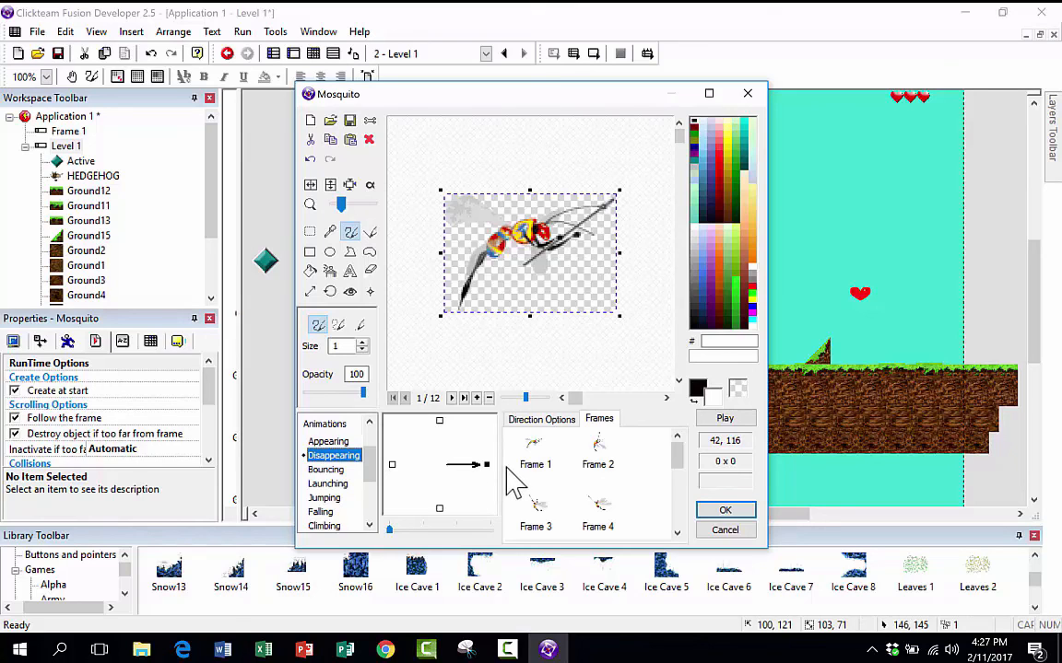
Step: Paste the copied mosquito image as the right-facing frame of the Stopped animation
click(333, 445)
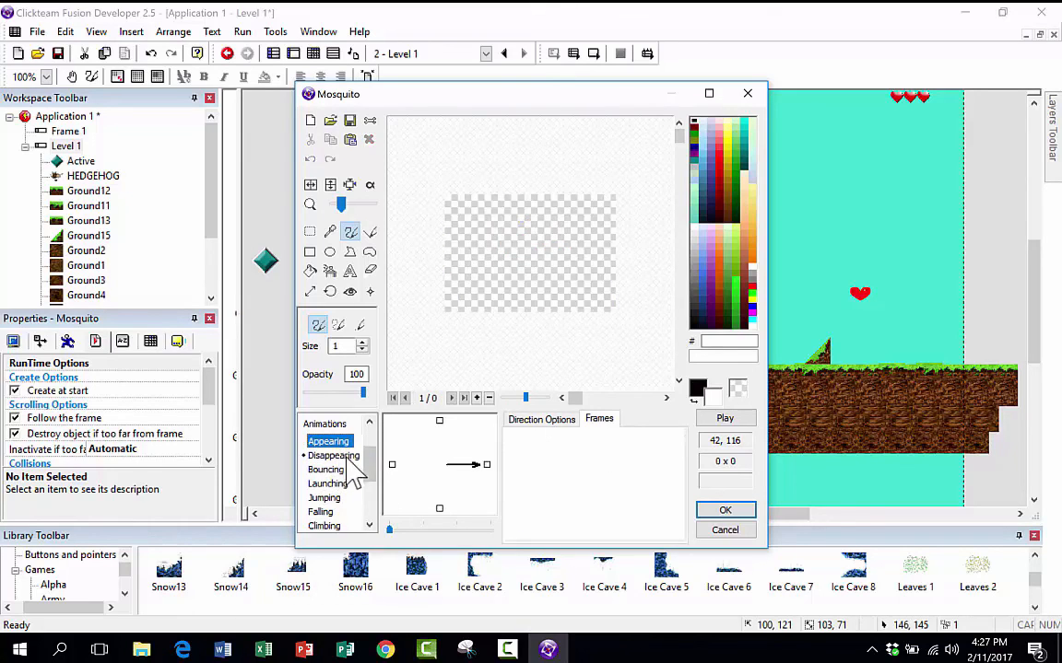
click(341, 455)
drag(372, 466, 385, 441)
click(324, 441)
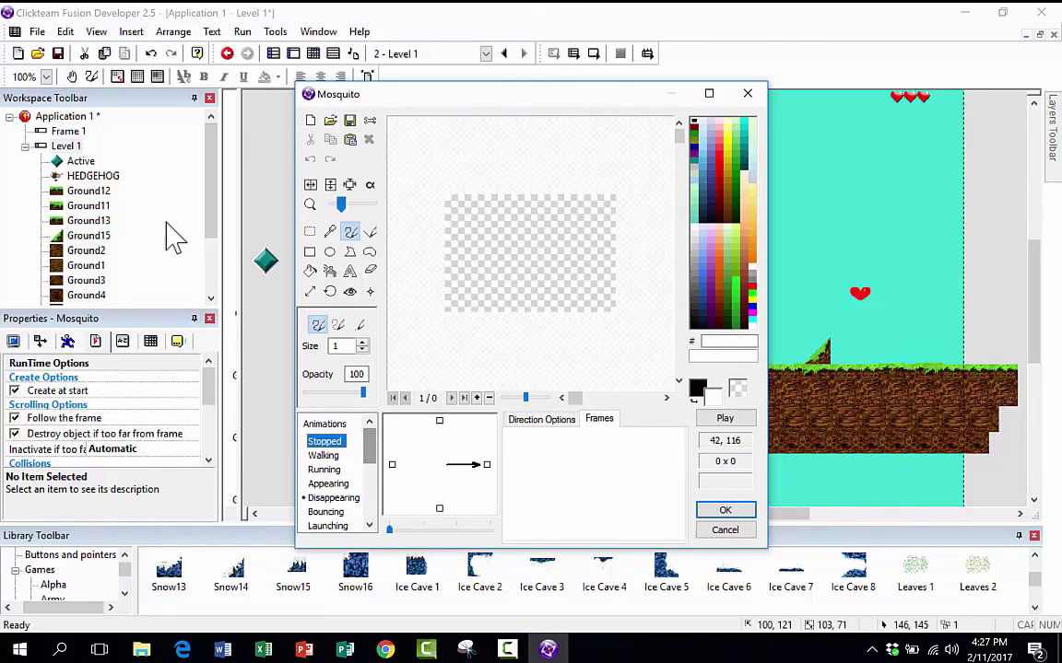
click(511, 253)
key(ctrl+v)
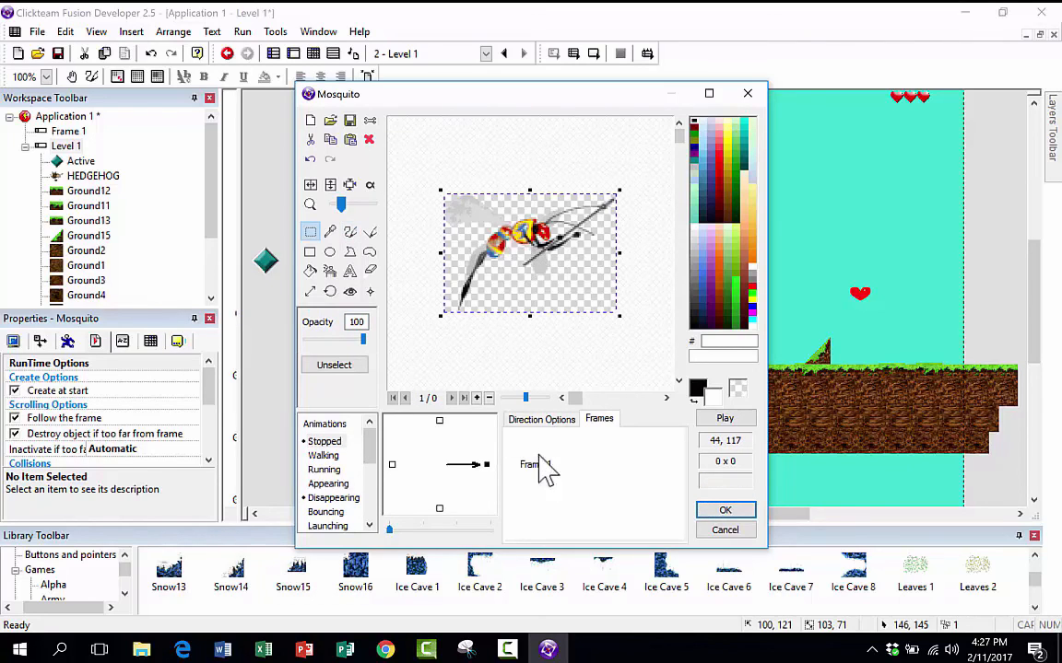
Step: Paste the mosquito image into the Stopped animation's left-facing direction, flip it horizontally, and compare both directions
scroll(351, 465, down, 1)
scroll(349, 464, up, 1)
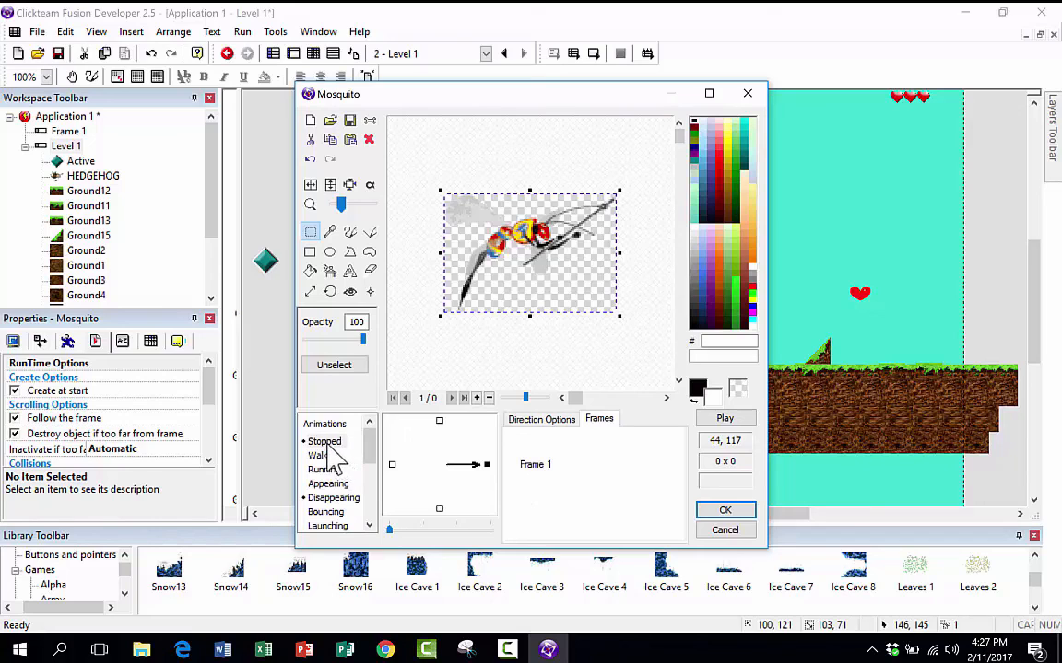
scroll(391, 463, up, 1)
click(392, 465)
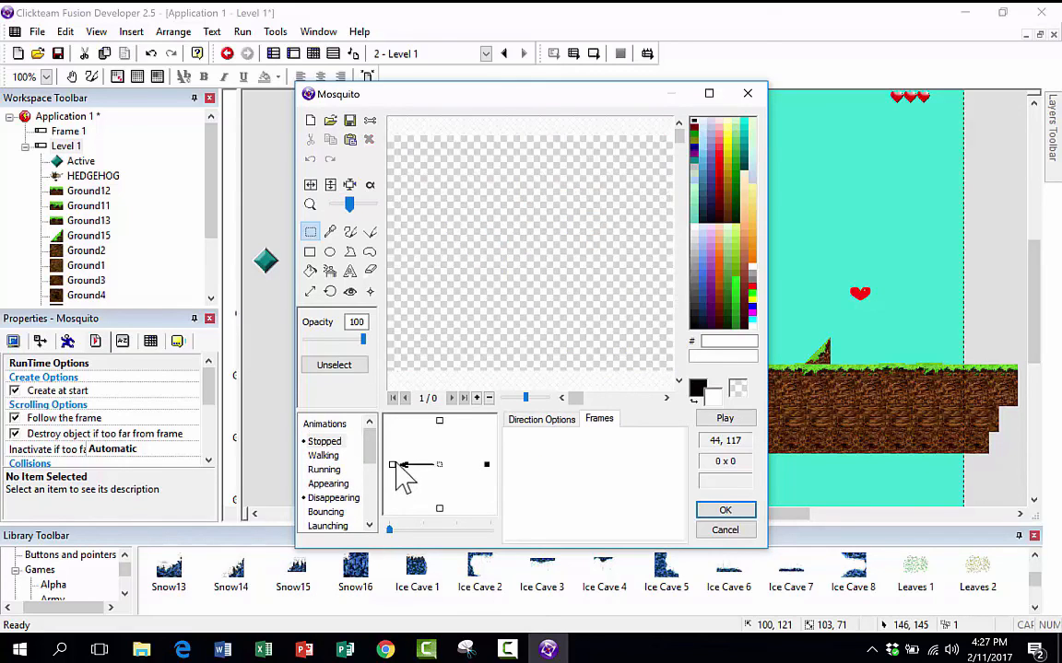
scroll(493, 314, down, 1)
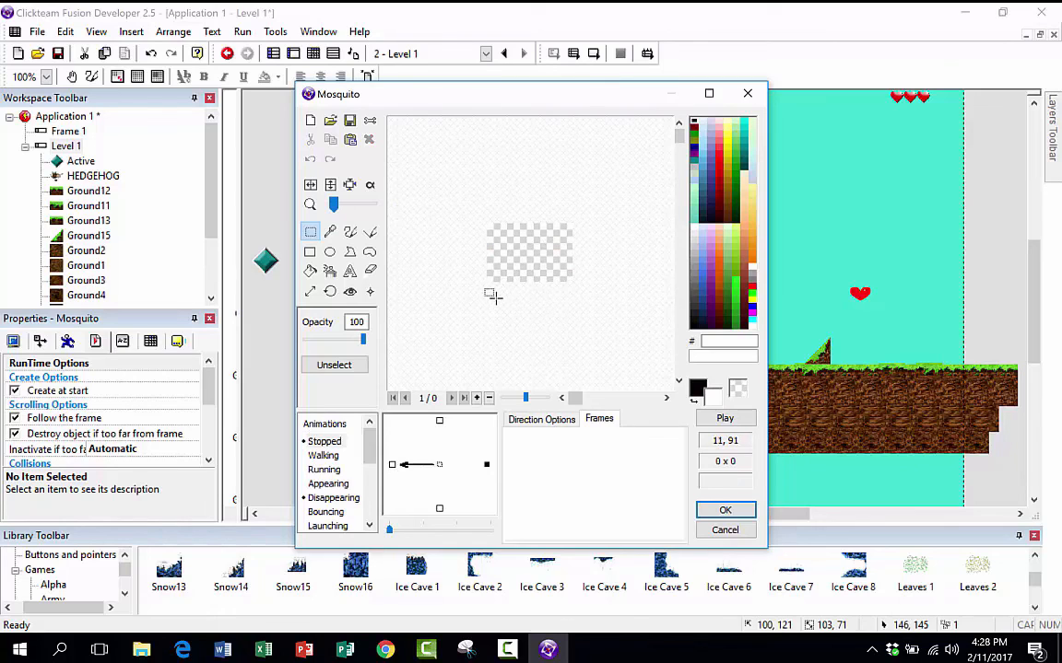
scroll(490, 295, up, 2)
scroll(489, 297, down, 1)
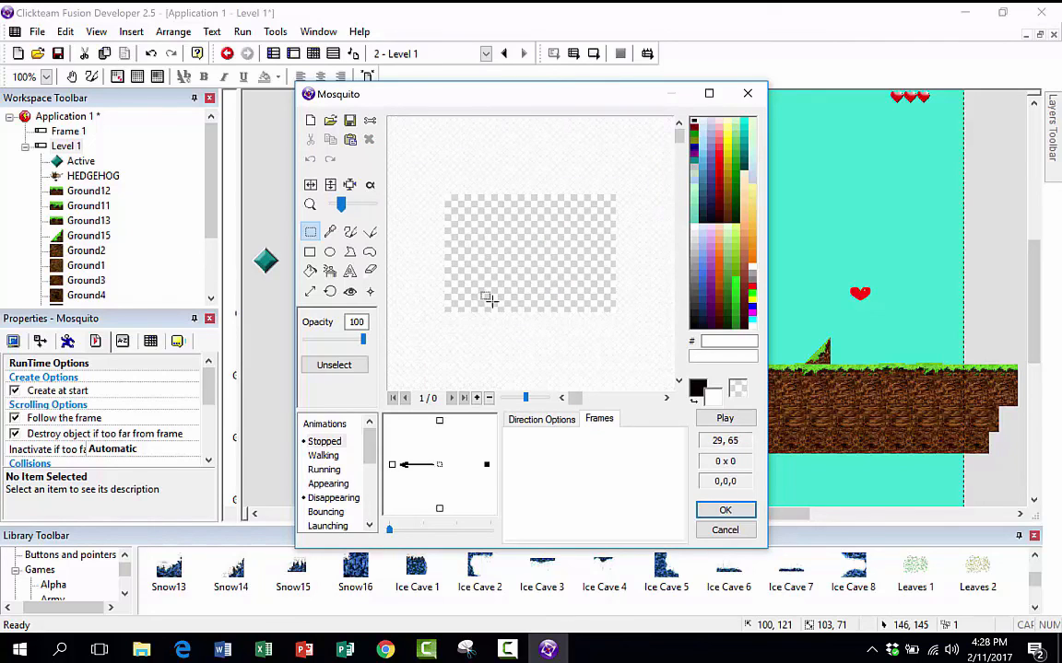
key(ctrl+v)
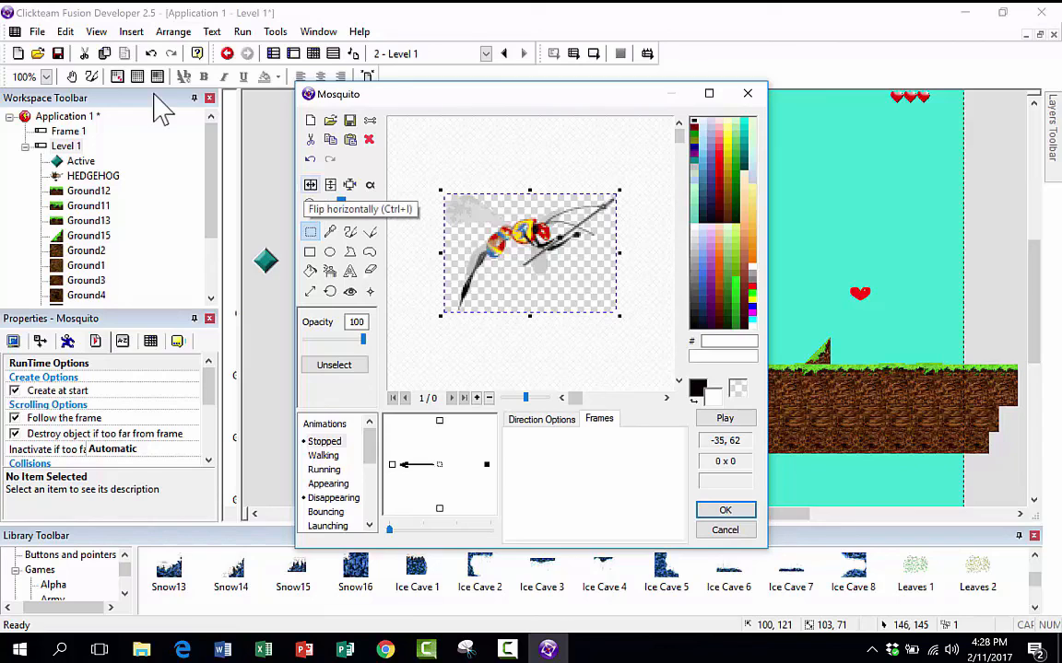
click(309, 185)
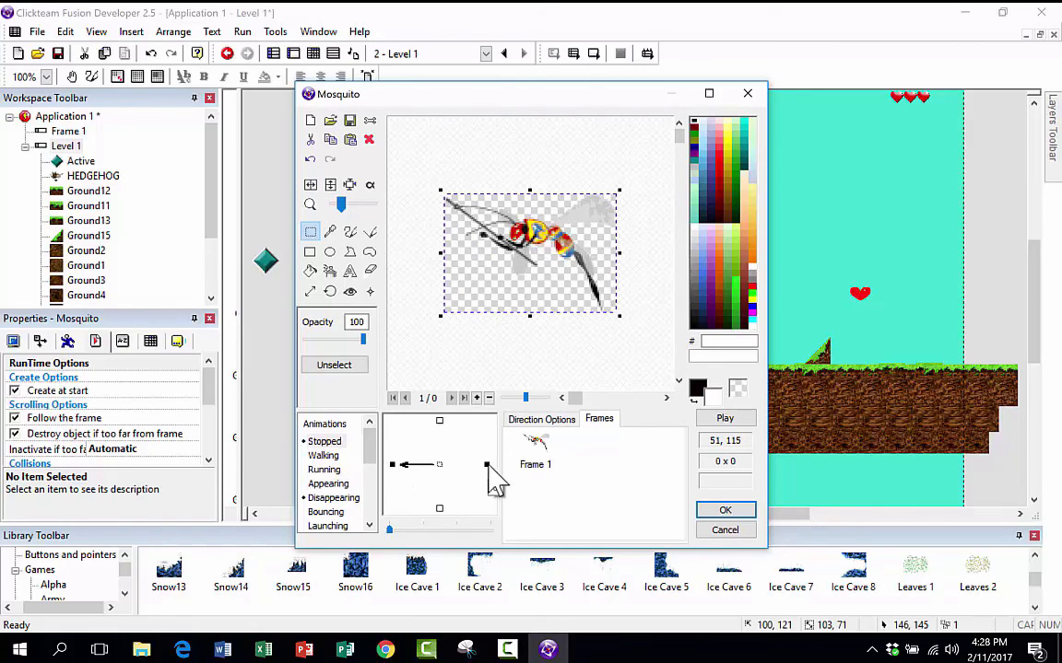
click(486, 465)
click(393, 465)
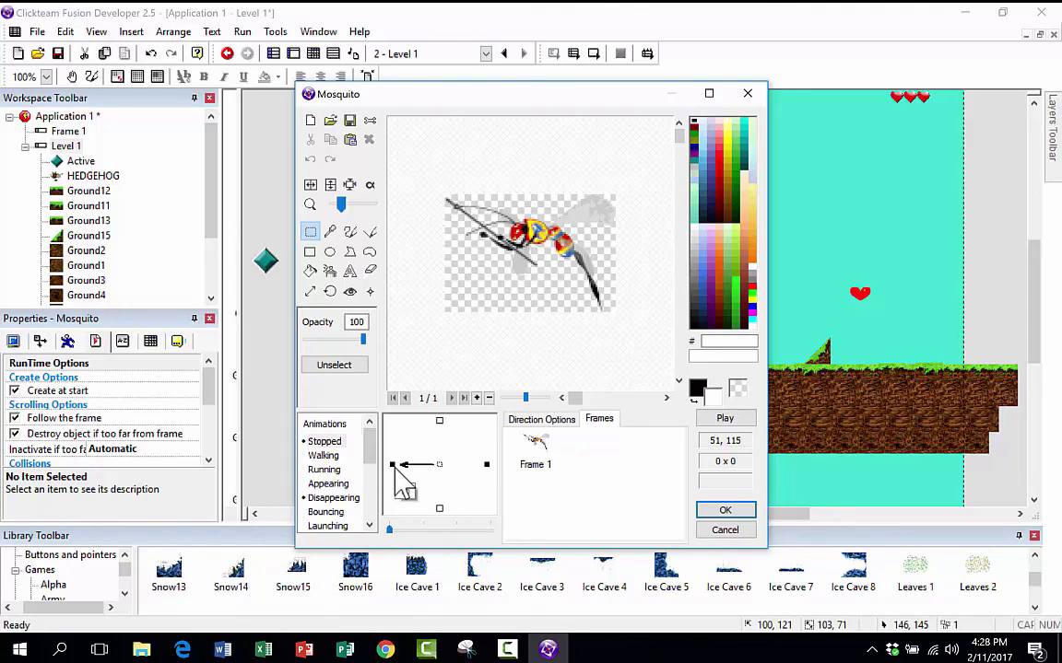
Step: Compare the Mosquito's left-facing and right-facing Stopped frames by switching between the two directions
click(486, 465)
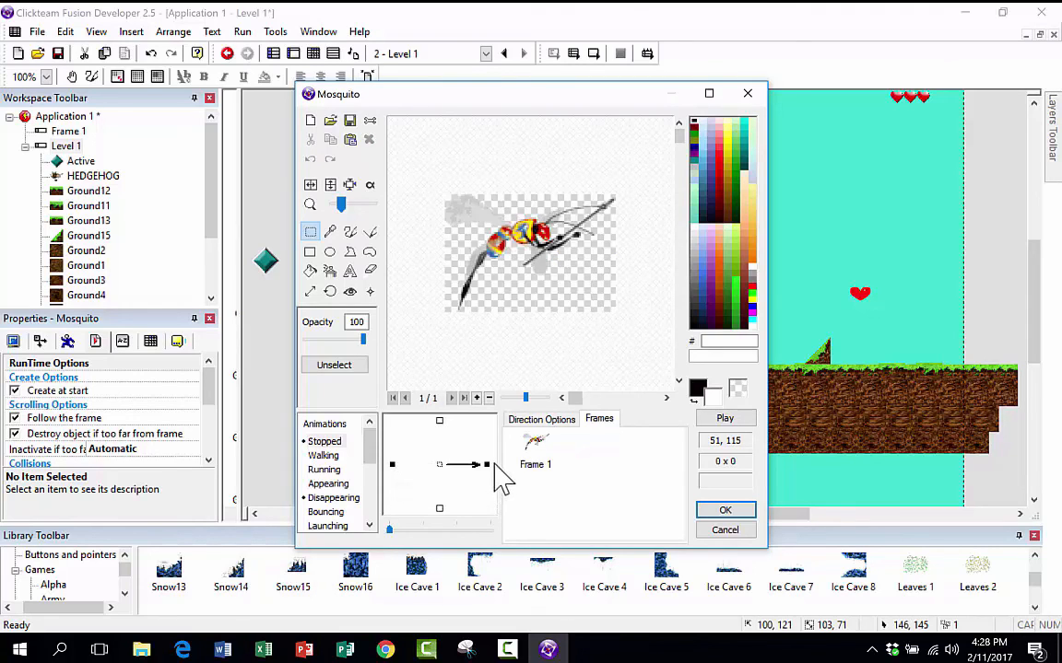
click(394, 465)
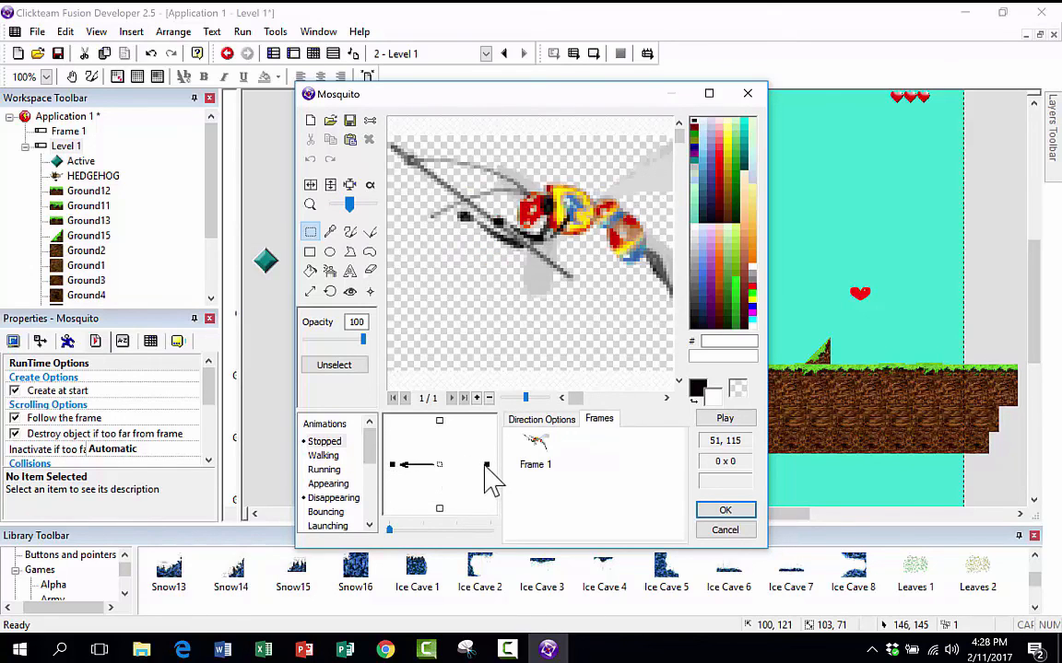
click(486, 466)
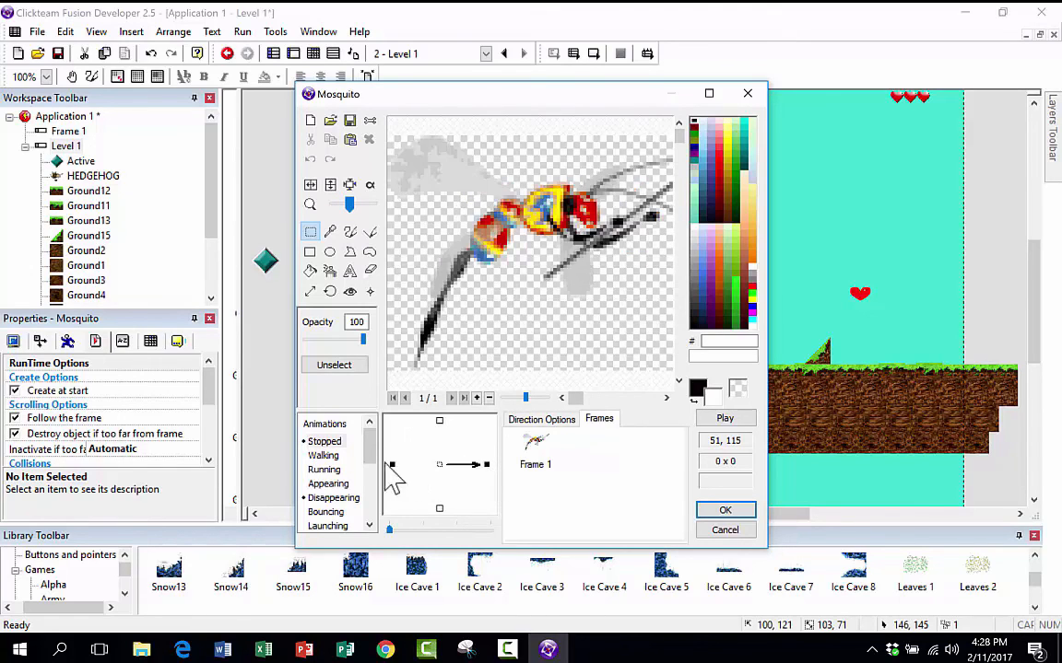
Step: Paste the mosquito image into the Walking animation's left-facing direction and flip it horizontally
click(324, 457)
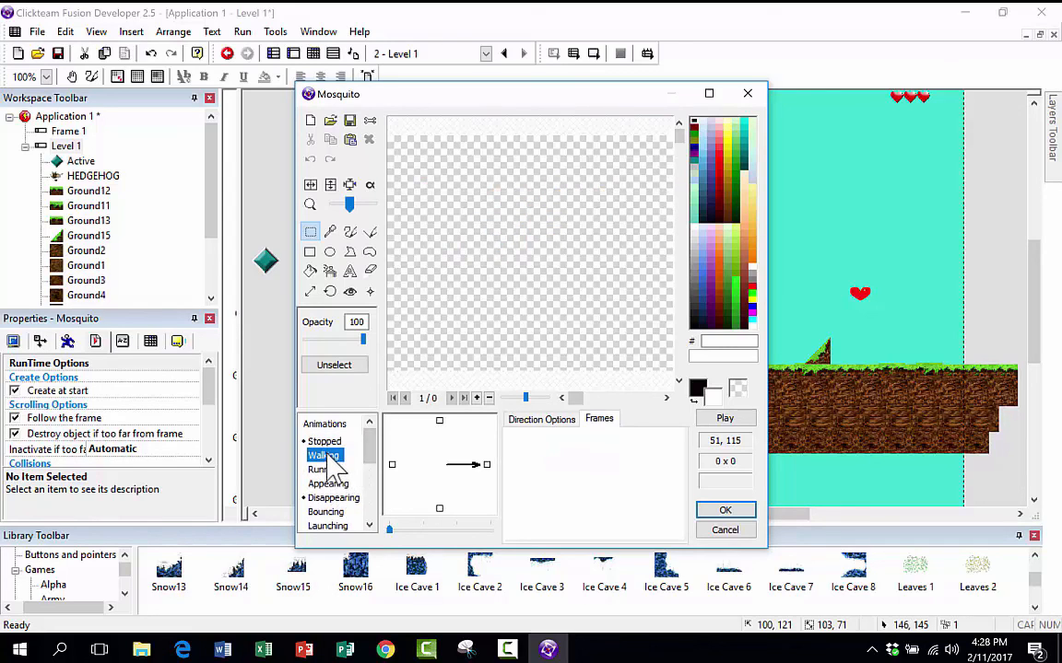
click(394, 470)
click(393, 466)
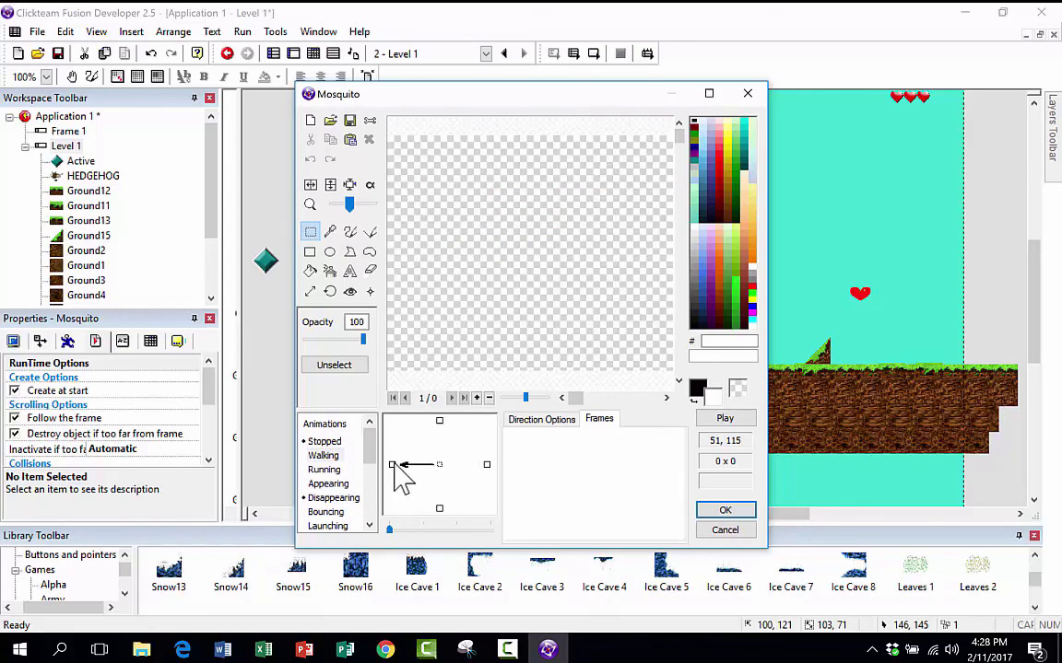
key(ctrl+v)
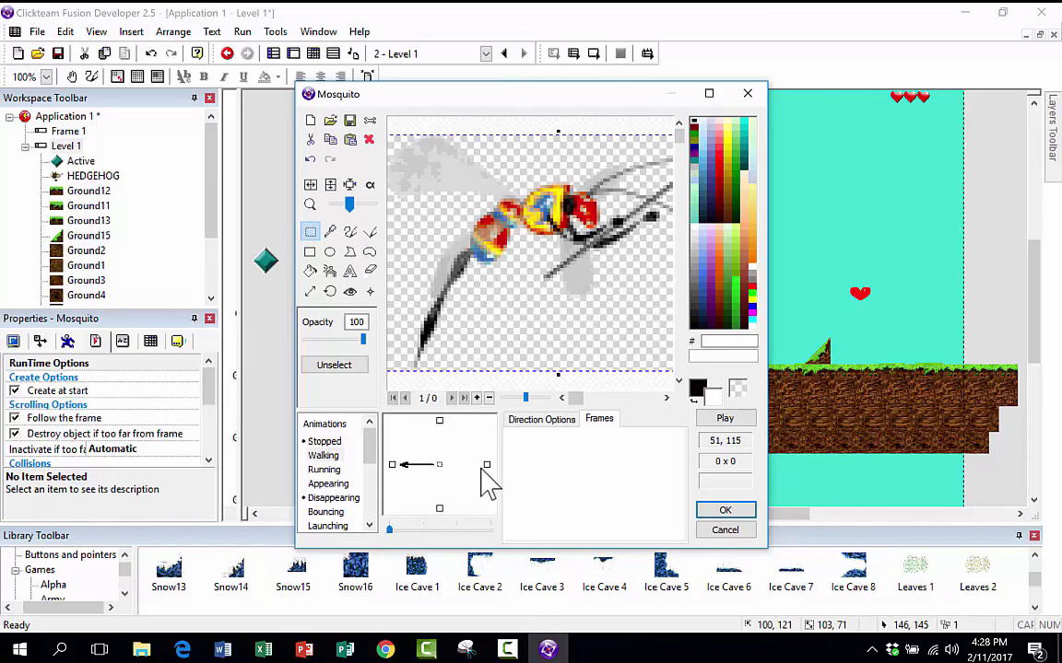
drag(350, 204, 334, 204)
click(311, 188)
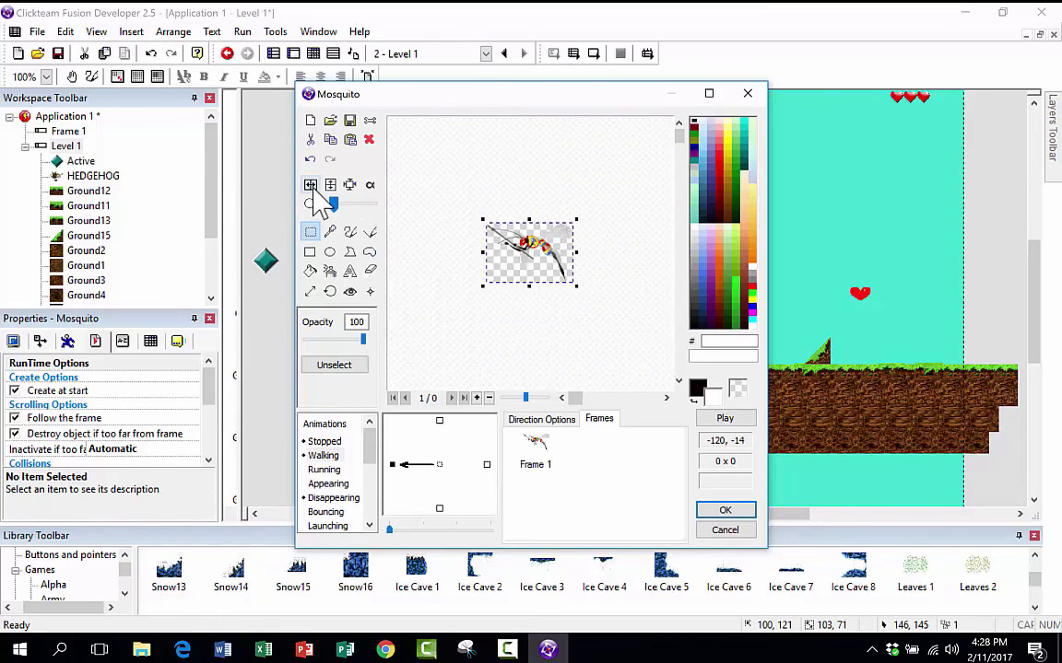
scroll(457, 377, up, 2)
scroll(489, 486, down, 1)
Step: Paste the mosquito image into the Walking animation's right-facing direction and accept the Mosquito's animation changes
click(486, 466)
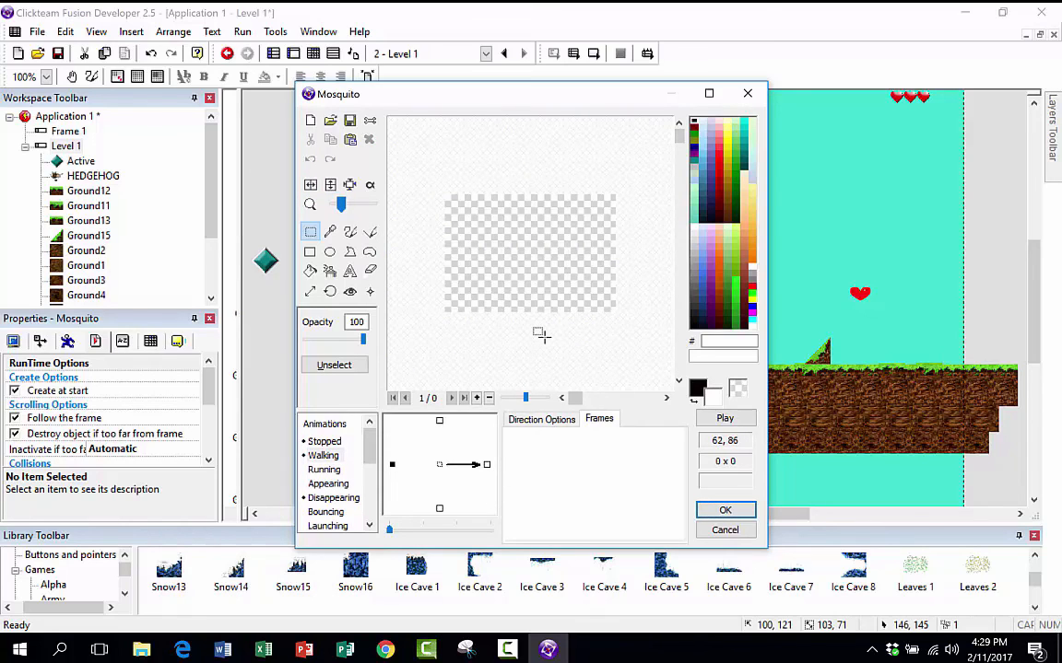
key(ctrl+v)
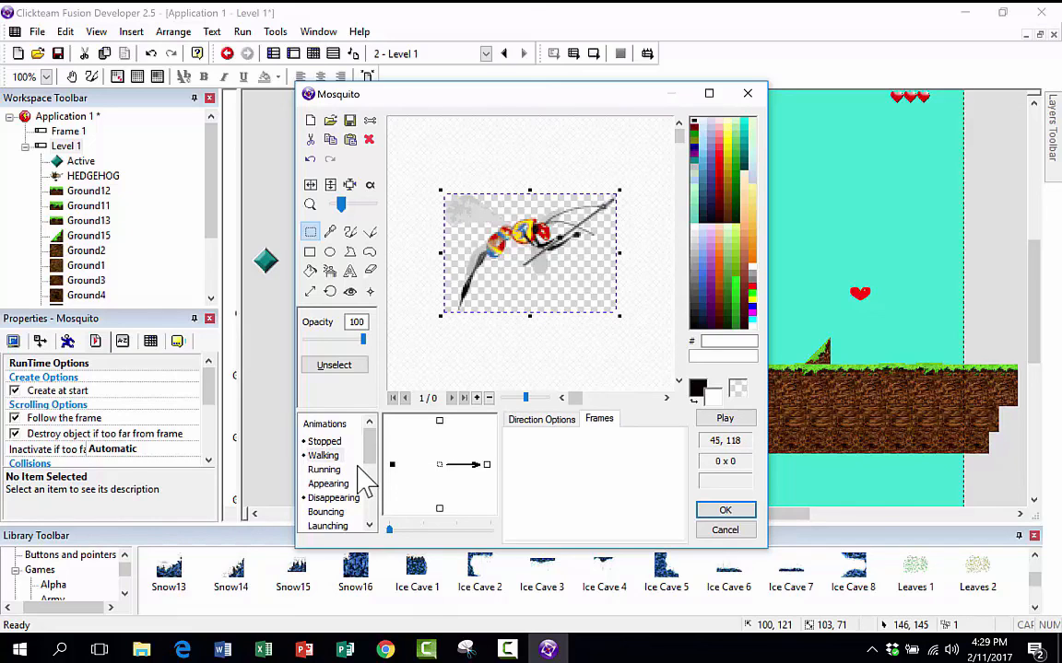
click(725, 511)
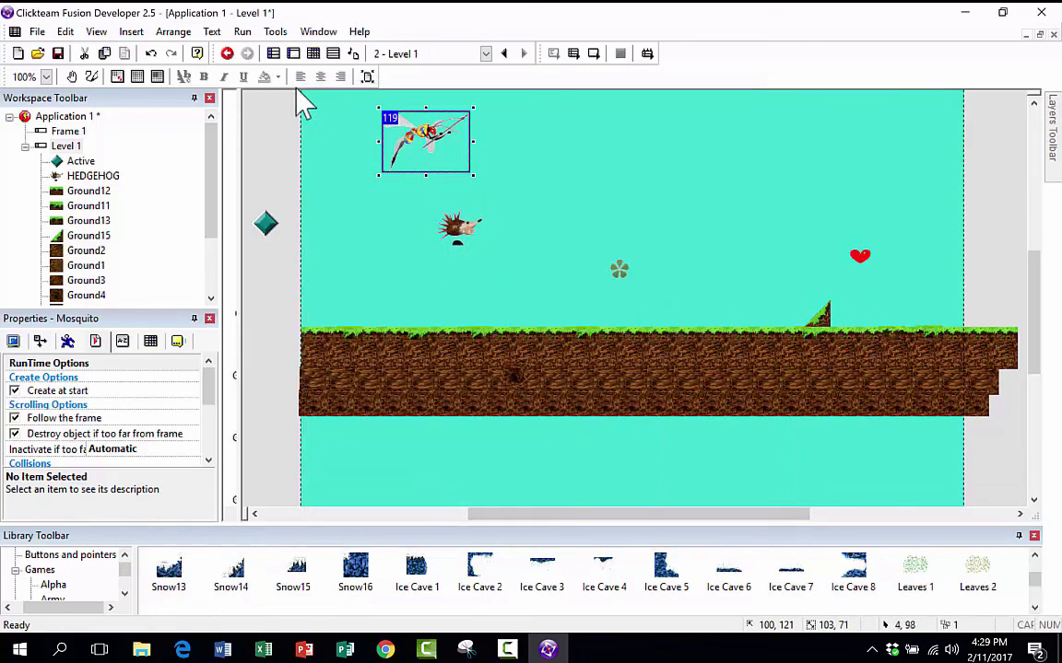
Step: Test-run the level and walk the hedgehog back and forth along the ground
click(242, 31)
click(269, 88)
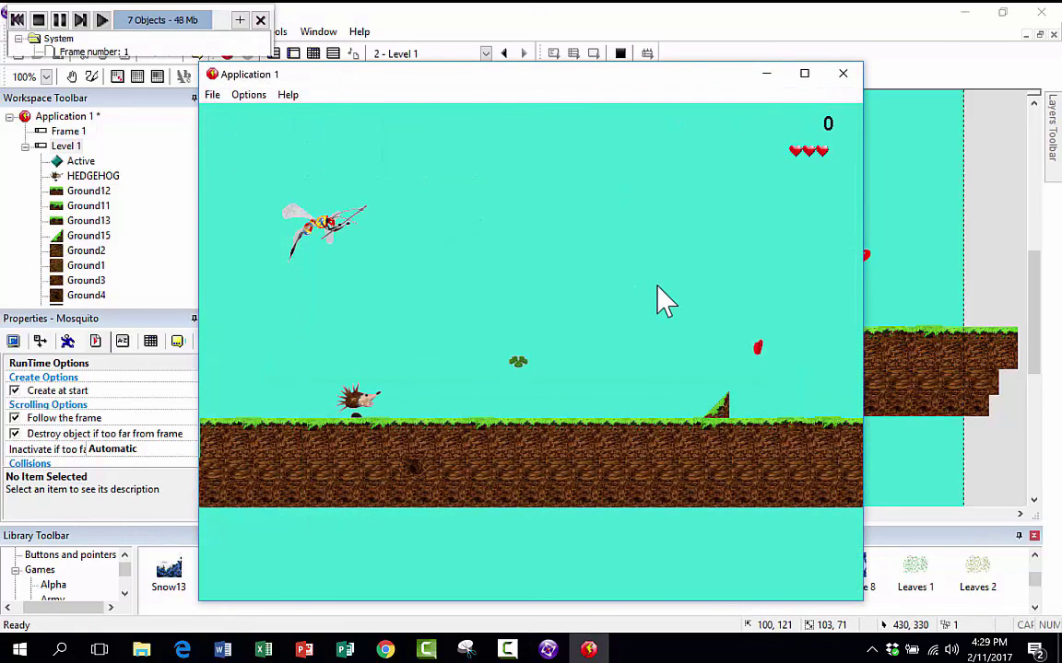
key(Left)
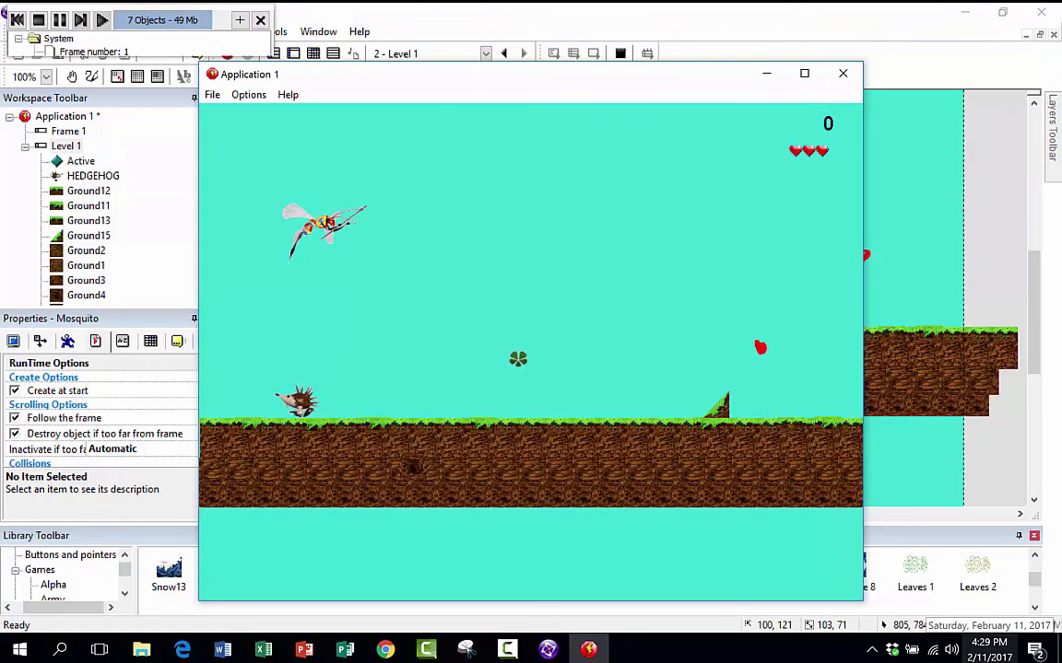
key(Right)
key(Left)
key(Right)
key(Left)
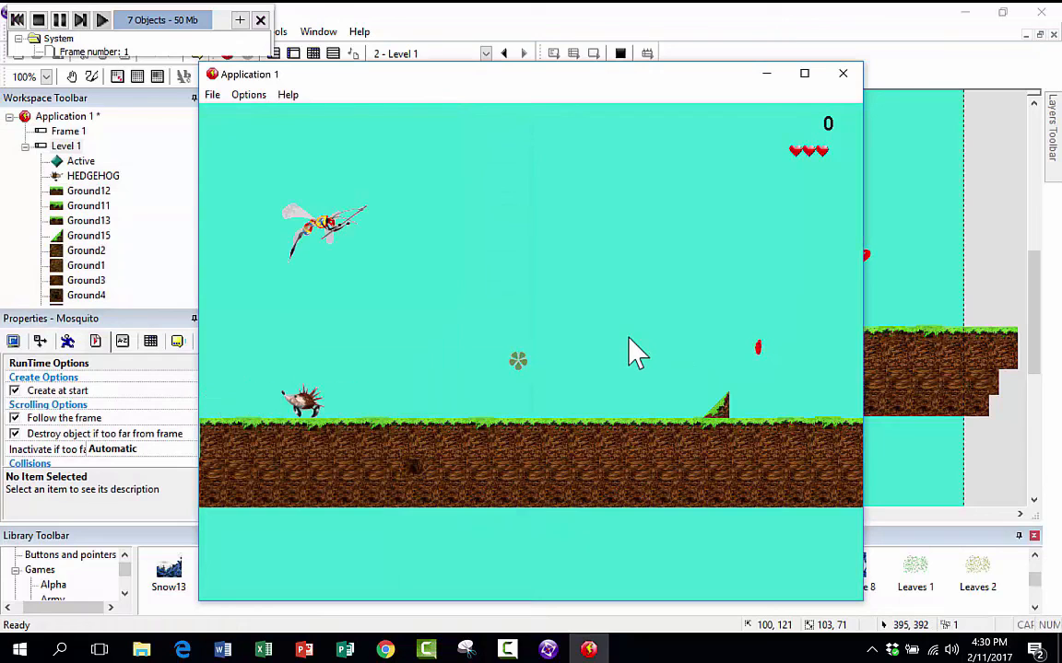
key(Right)
key(Right)
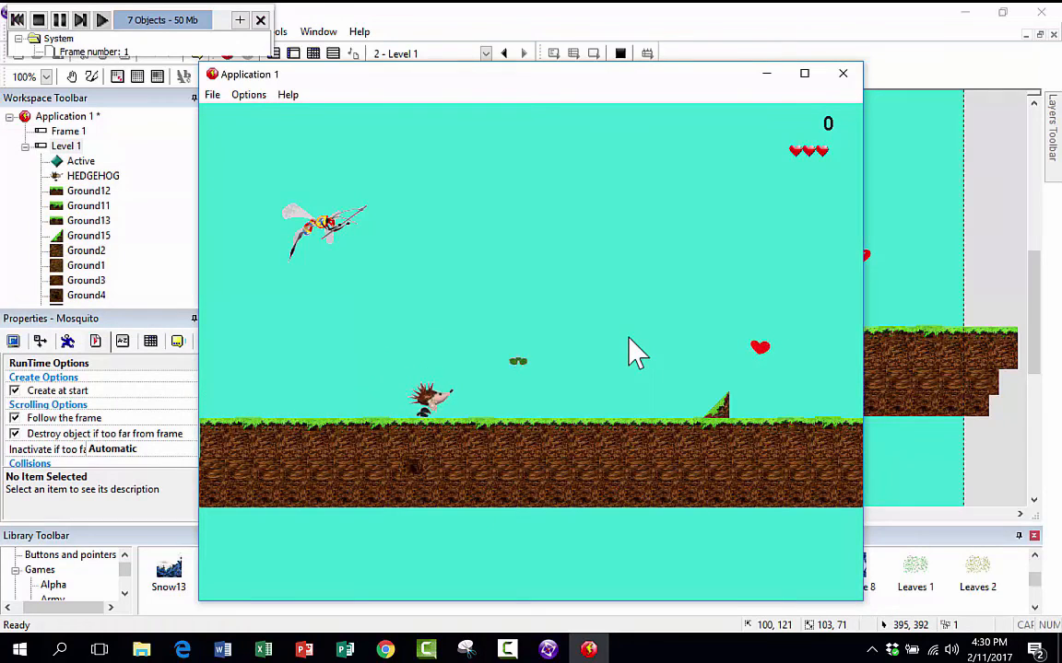
key(Left)
key(Right)
Step: Test the hedgehog's jump in both directions and collect the clover
key(shift)
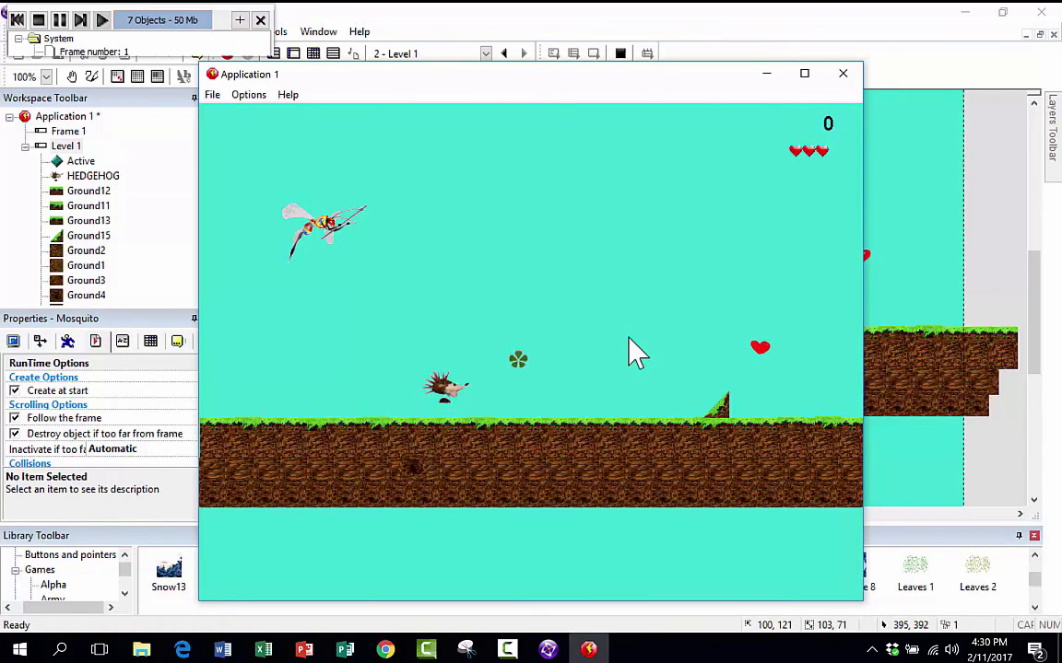
key(Left)
key(shift)
key(Right)
key(shift)
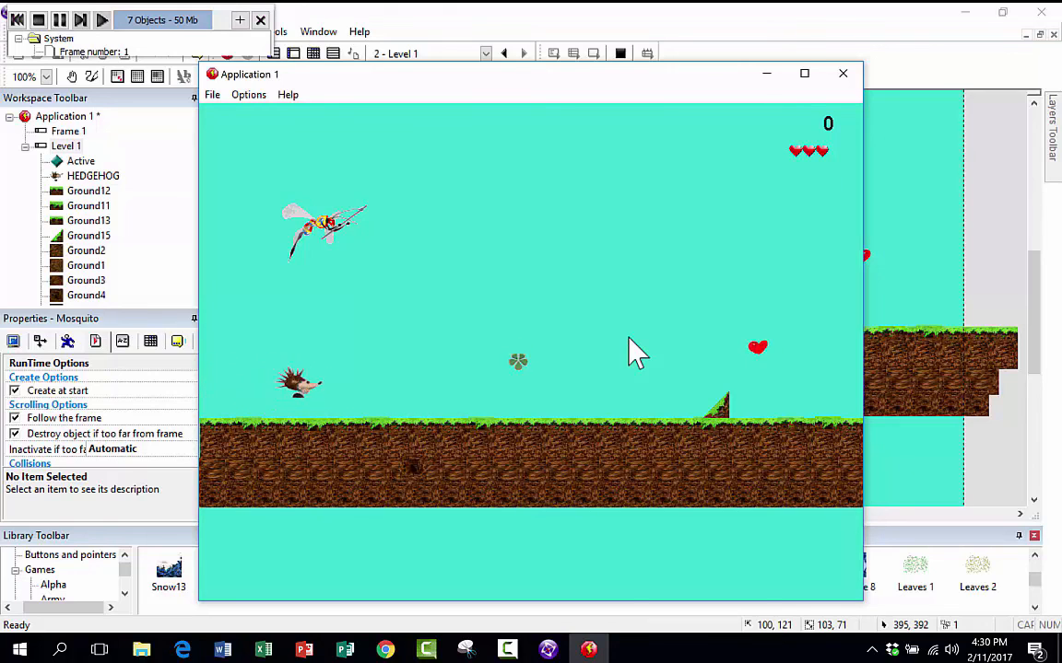
key(Left)
key(shift)
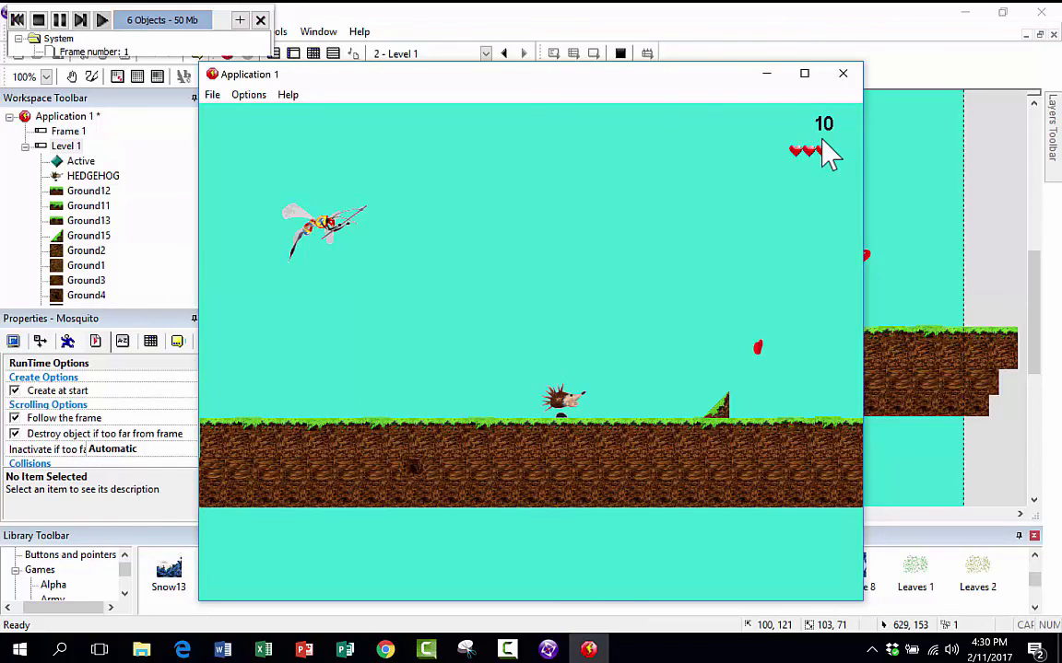
Step: Bring the hedgehog to the small grass ramp and jump to collect the heart
key(shift)
key(Right)
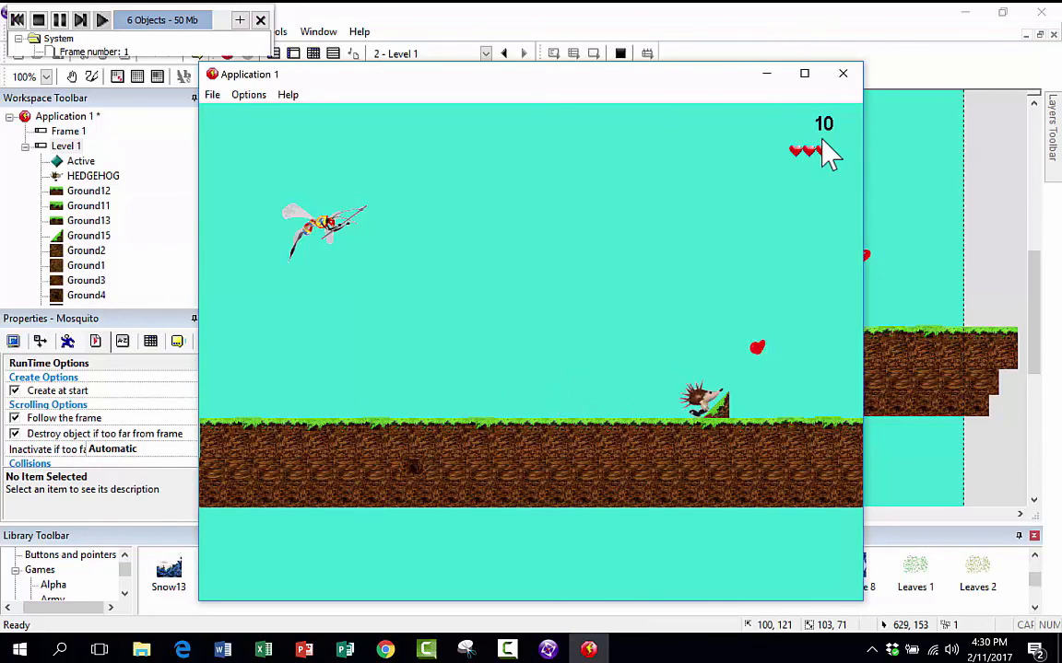
key(Left)
key(Right)
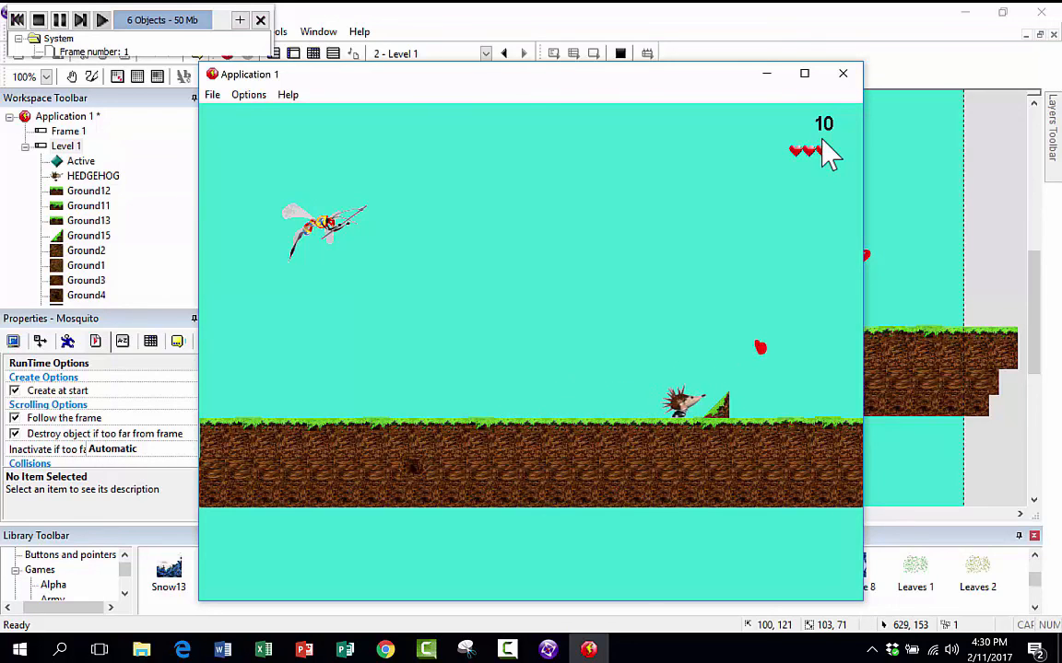
key(shift)
key(Left)
key(shift)
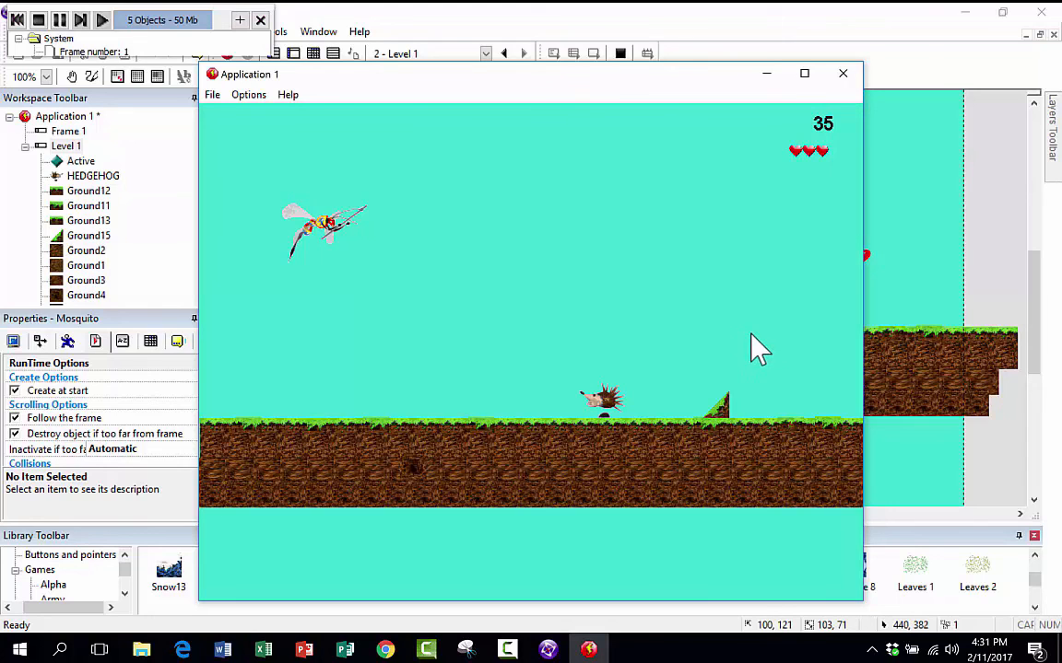
Step: Maximize the running game and take the hedgehog past the ramp to the right edge of the level
click(803, 73)
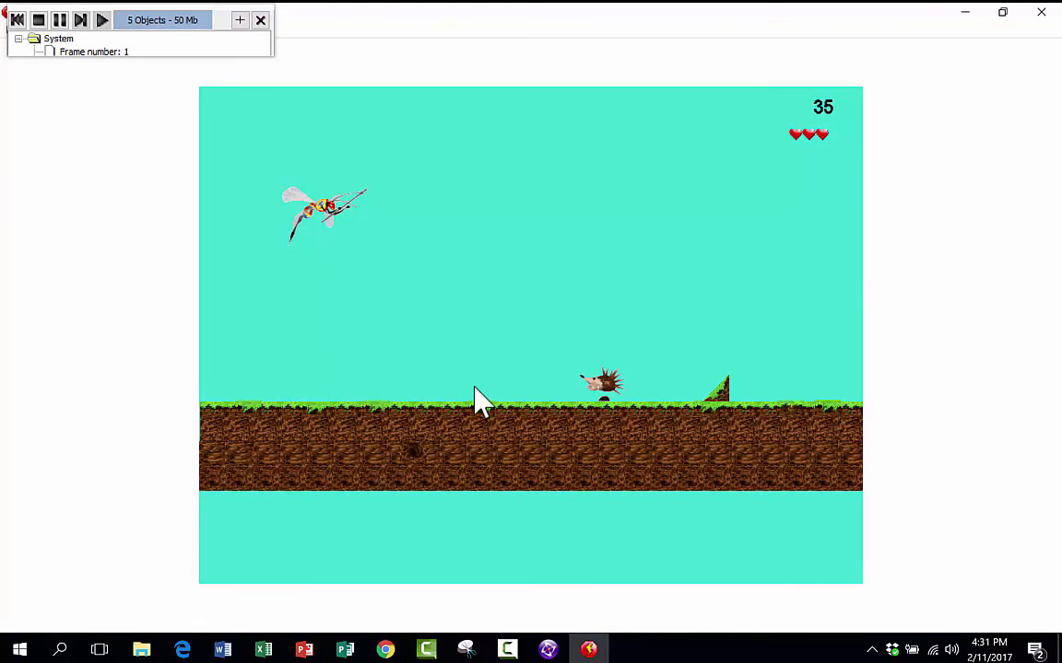
key(Left)
key(Right)
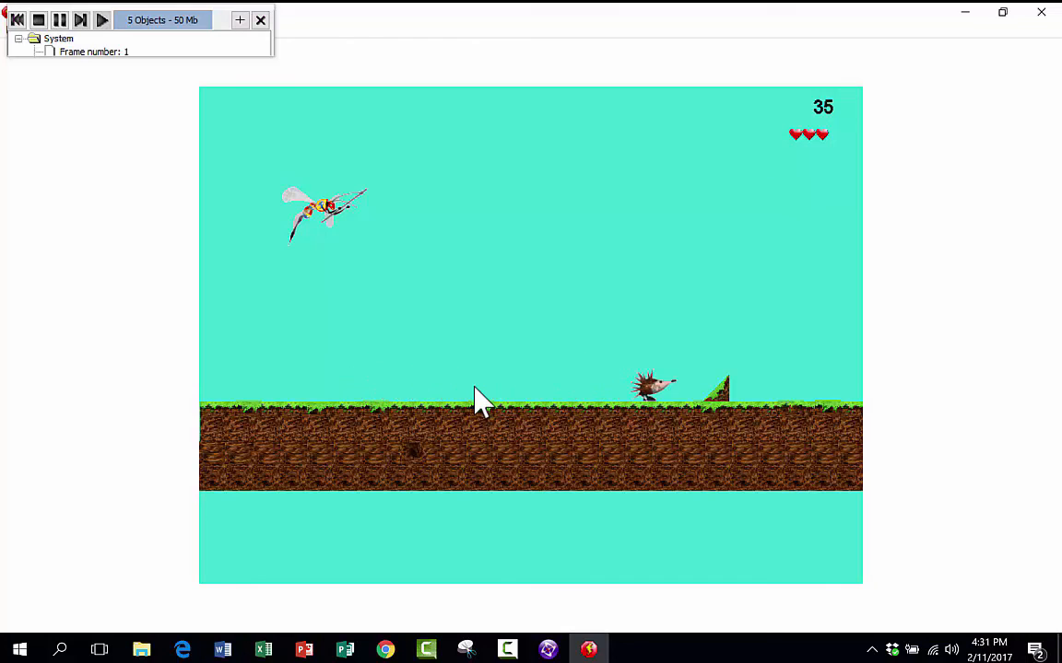
key(Up)
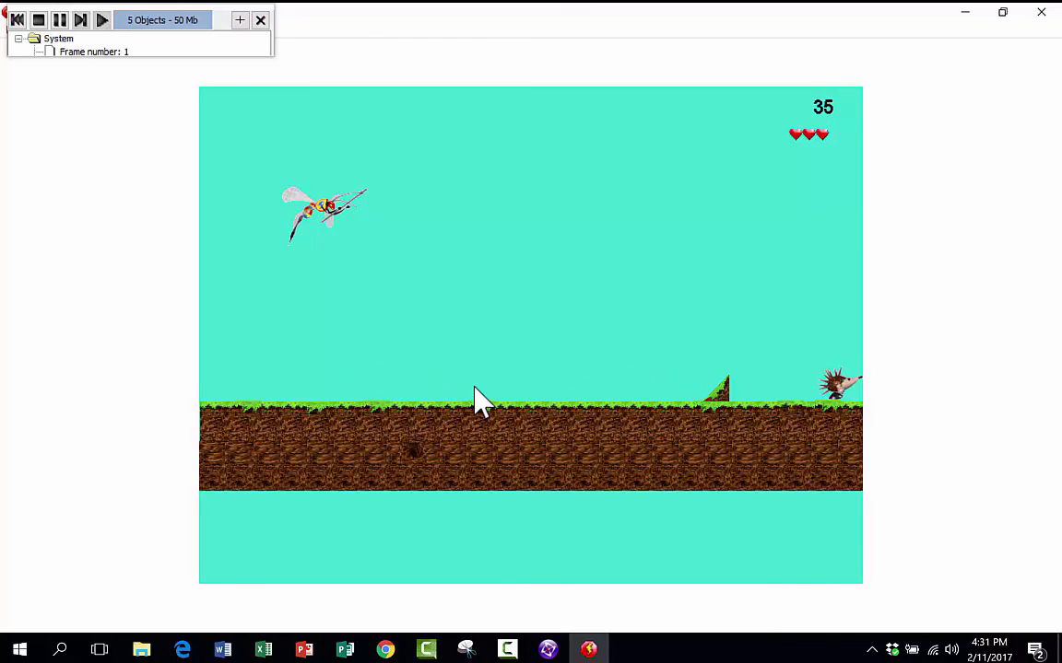